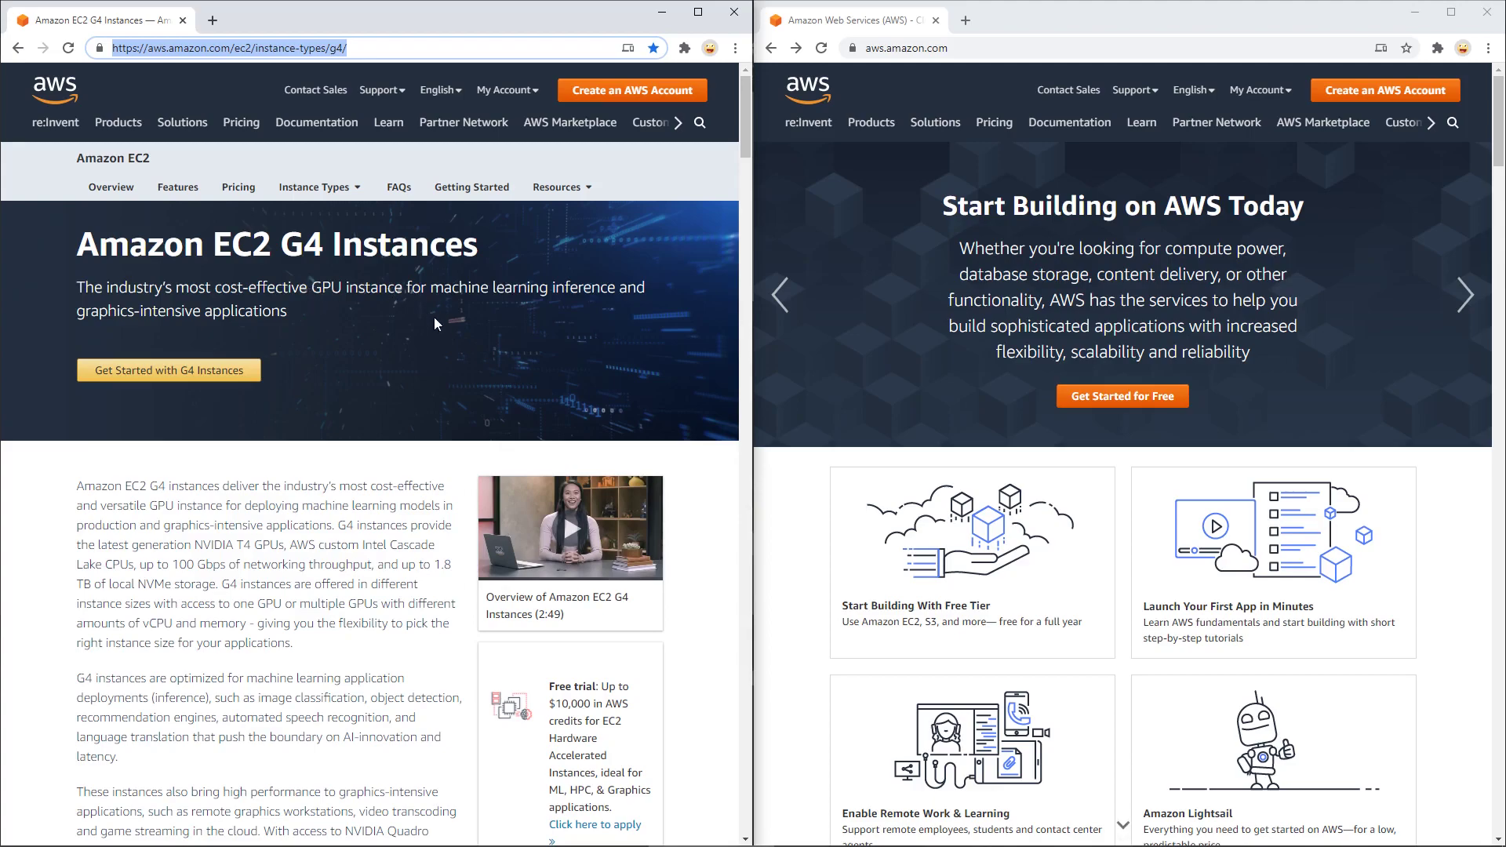
# Look over the Amazon EC2 G4 Instances product page and open the AWS account creation page.
pyautogui.scroll(-7, 339, 506)
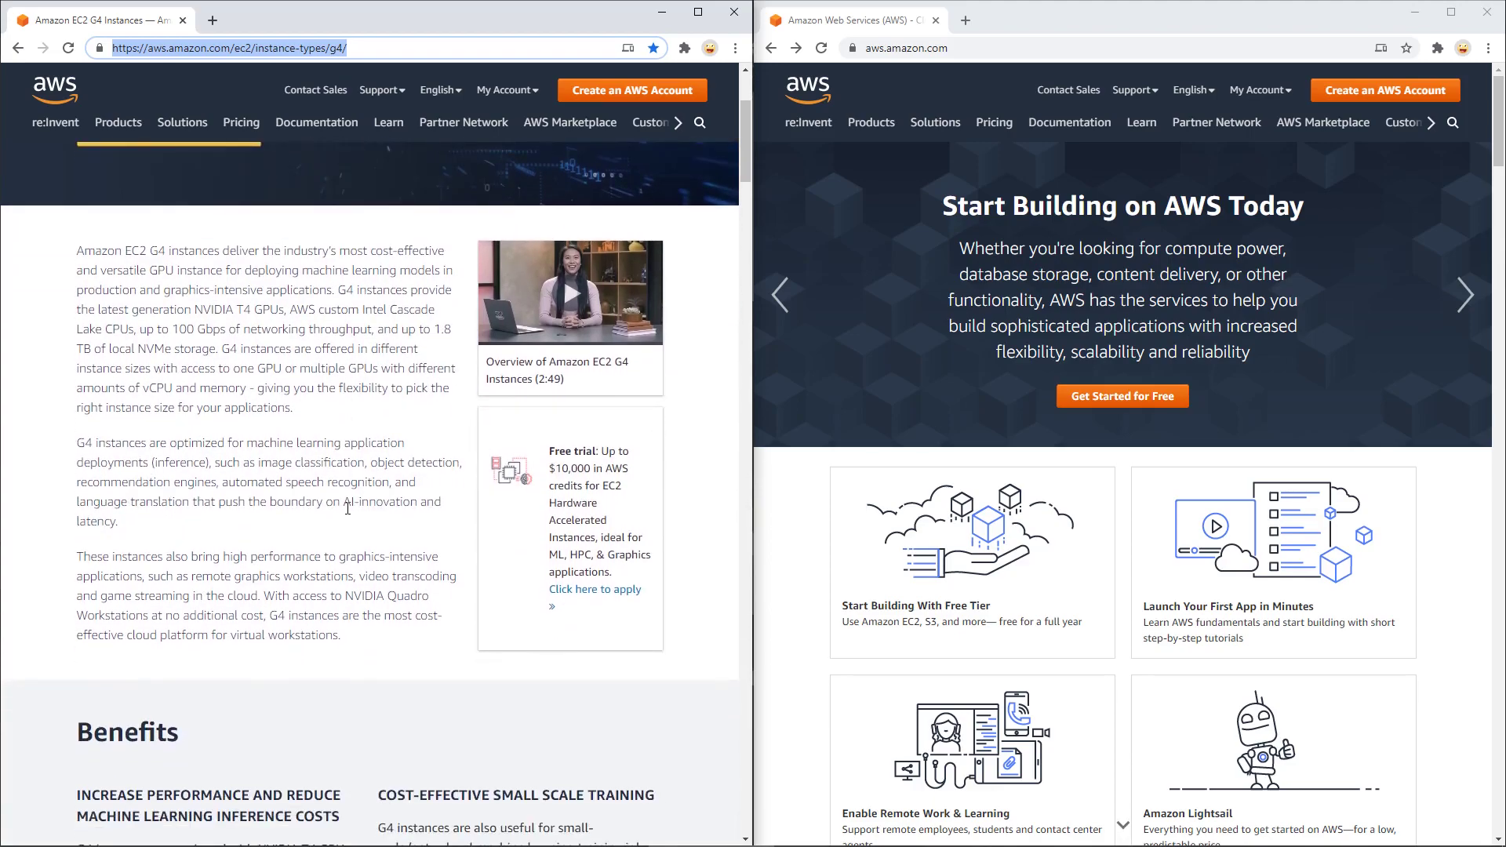
pyautogui.scroll(-4, 343, 504)
pyautogui.click(369, 580)
pyautogui.scroll(11, 370, 514)
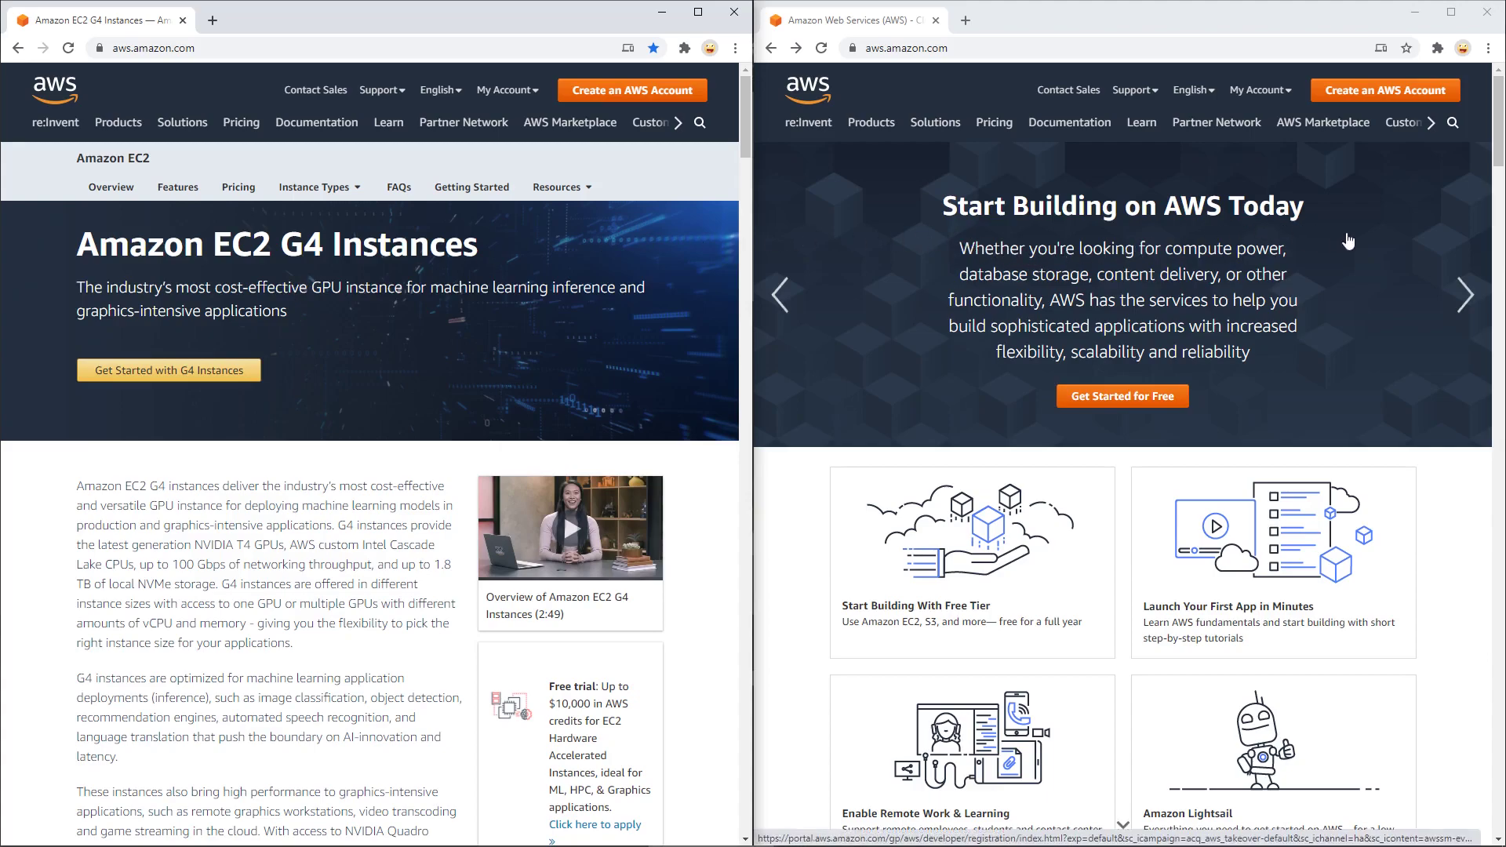
pyautogui.click(1337, 93)
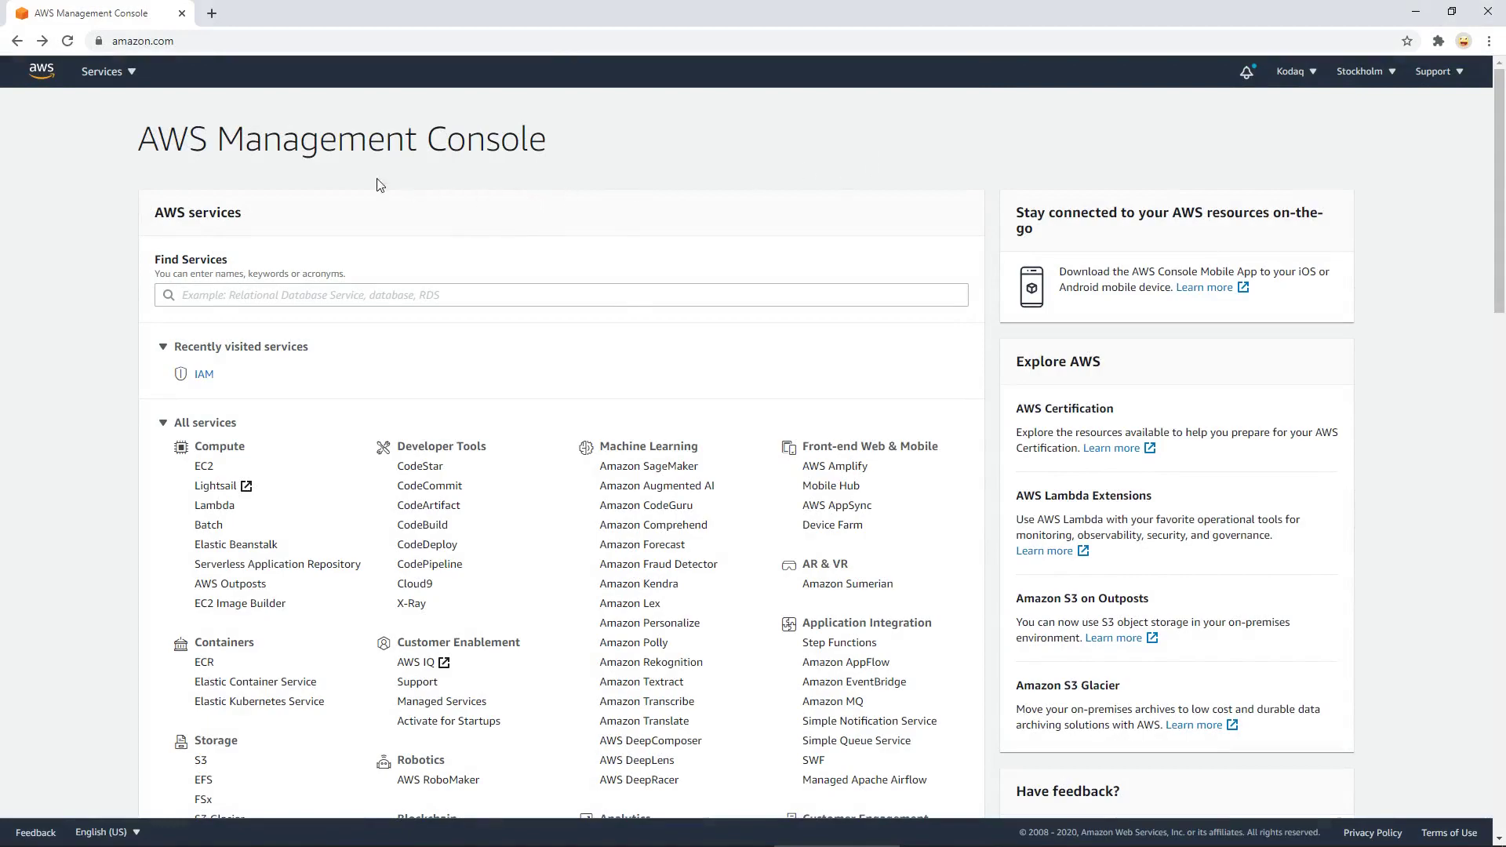
# Choose Europe (Stockholm) eu-north-1 as the region in the AWS Management Console.
pyautogui.moveTo(150, 145); pyautogui.dragTo(549, 147)
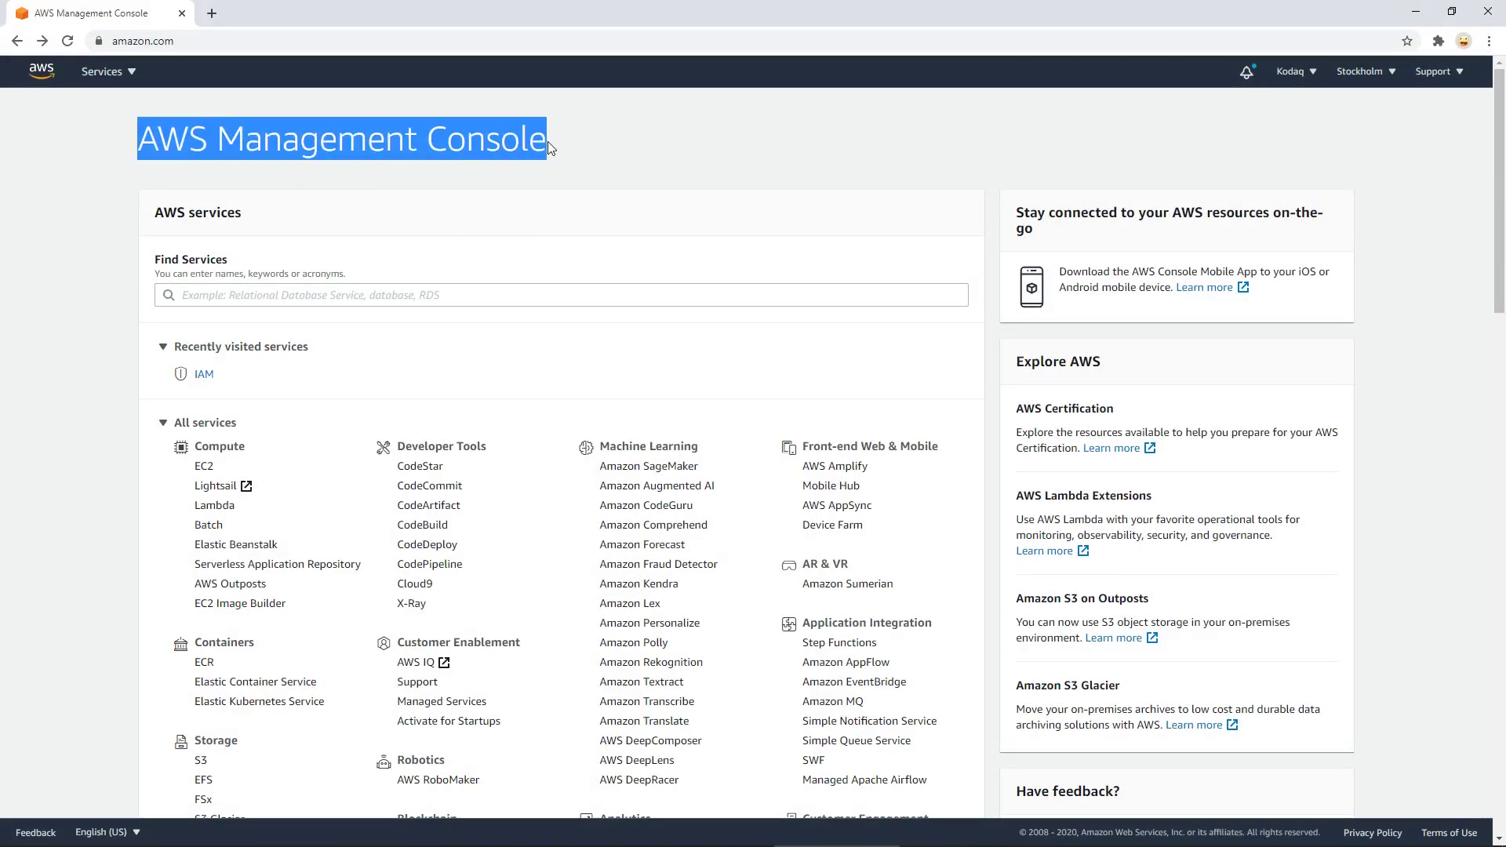
pyautogui.click(634, 152)
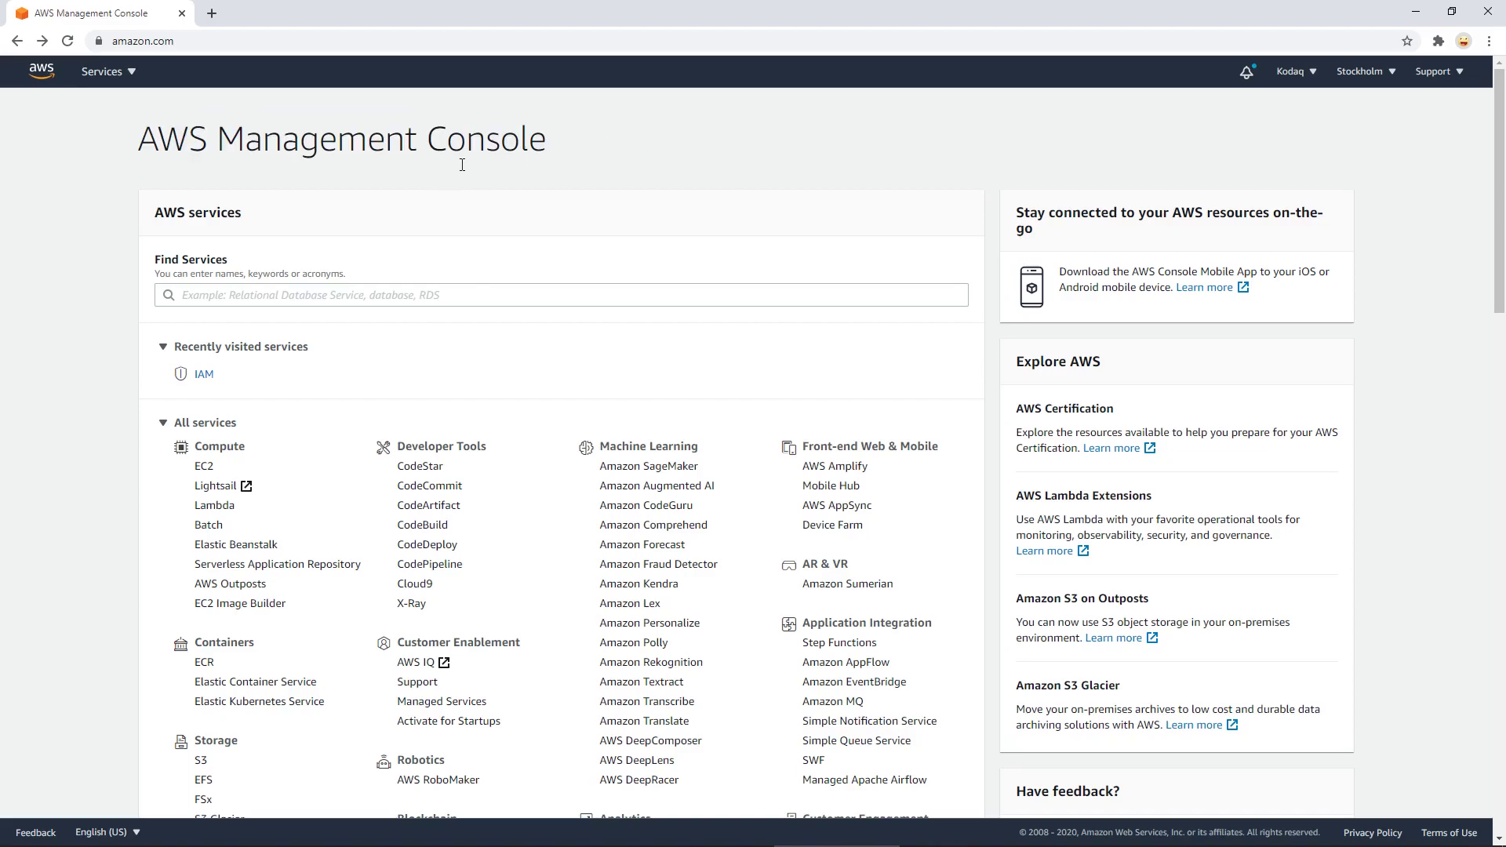
pyautogui.click(1391, 75)
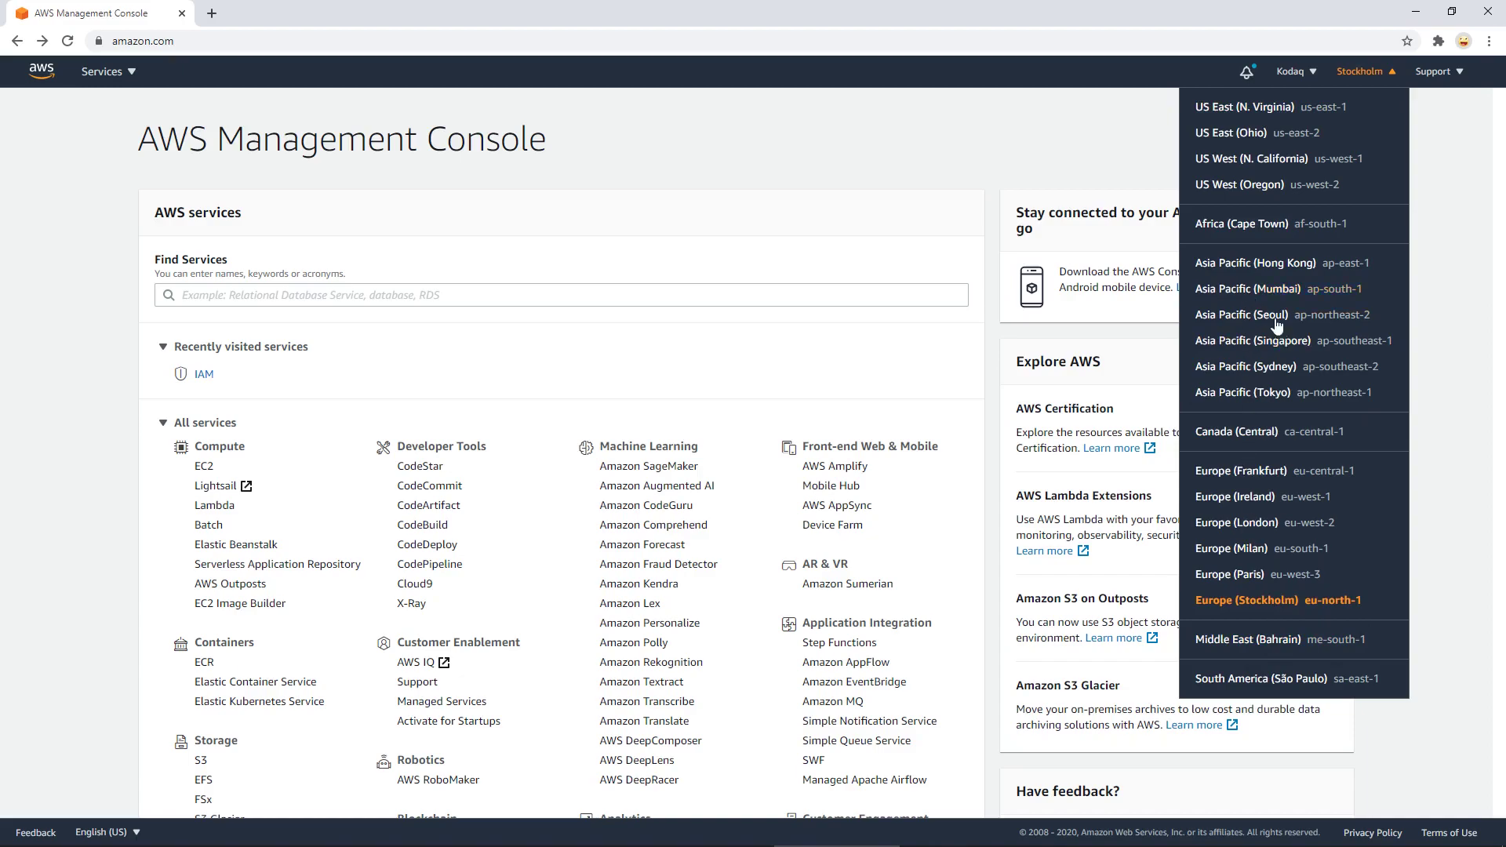
pyautogui.click(1247, 603)
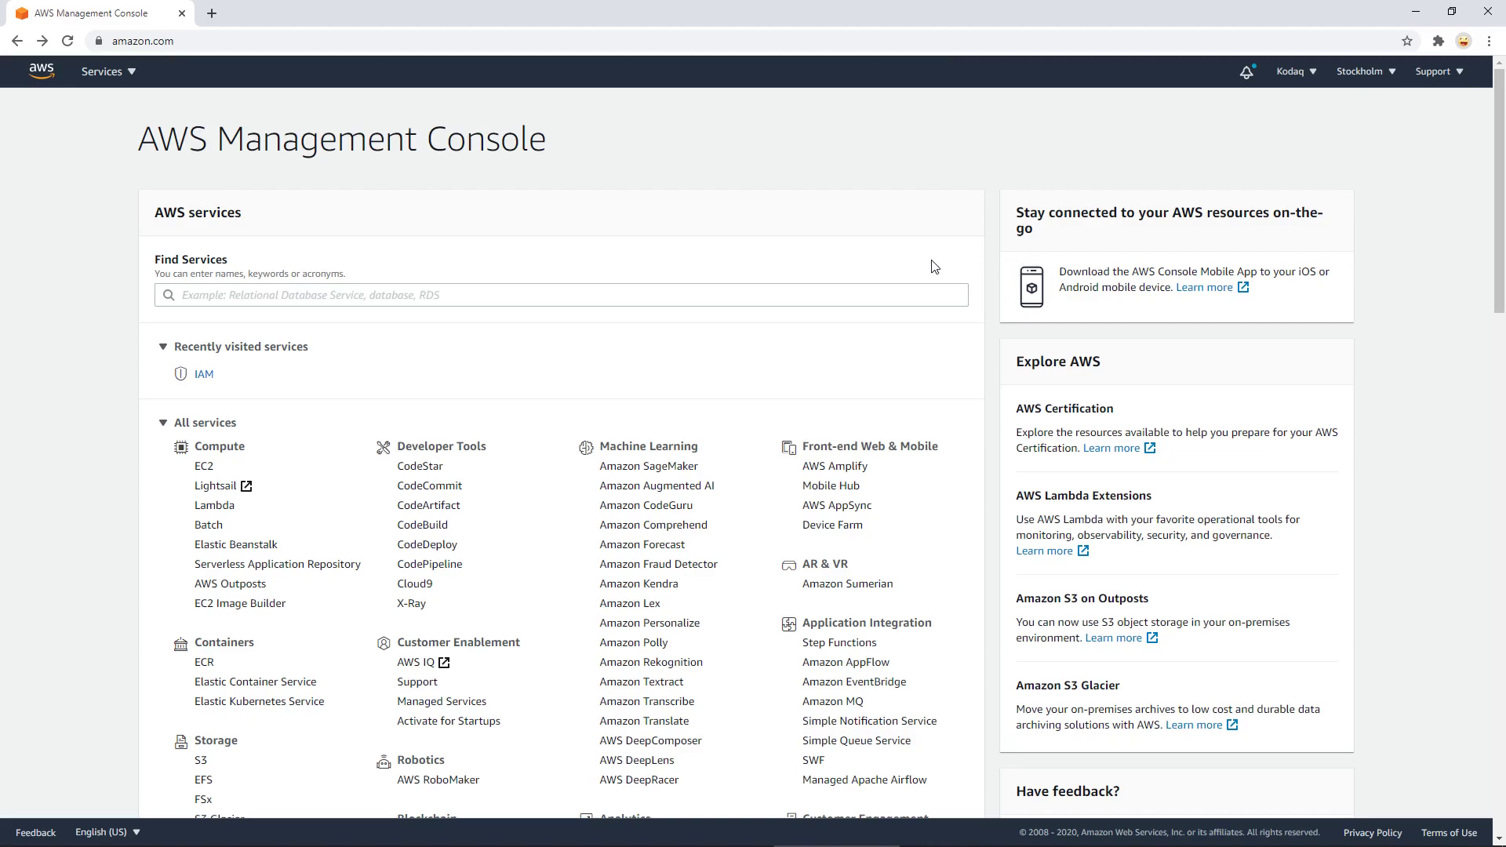
# Open the IAM service from Security, Identity, & Compliance and display its list of roles.
pyautogui.scroll(-6, 598, 395)
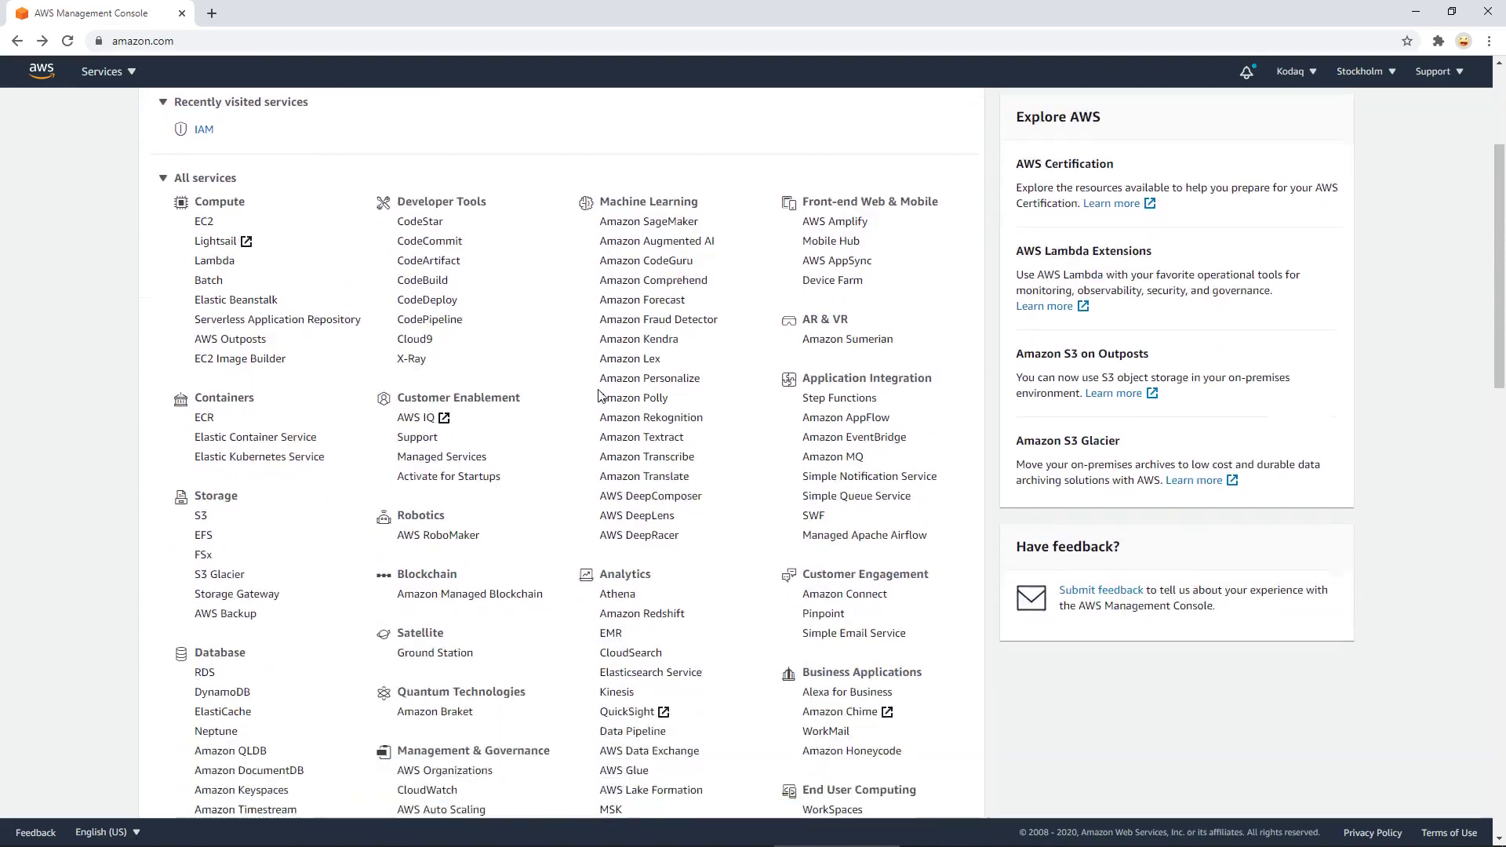
pyautogui.scroll(-2, 596, 392)
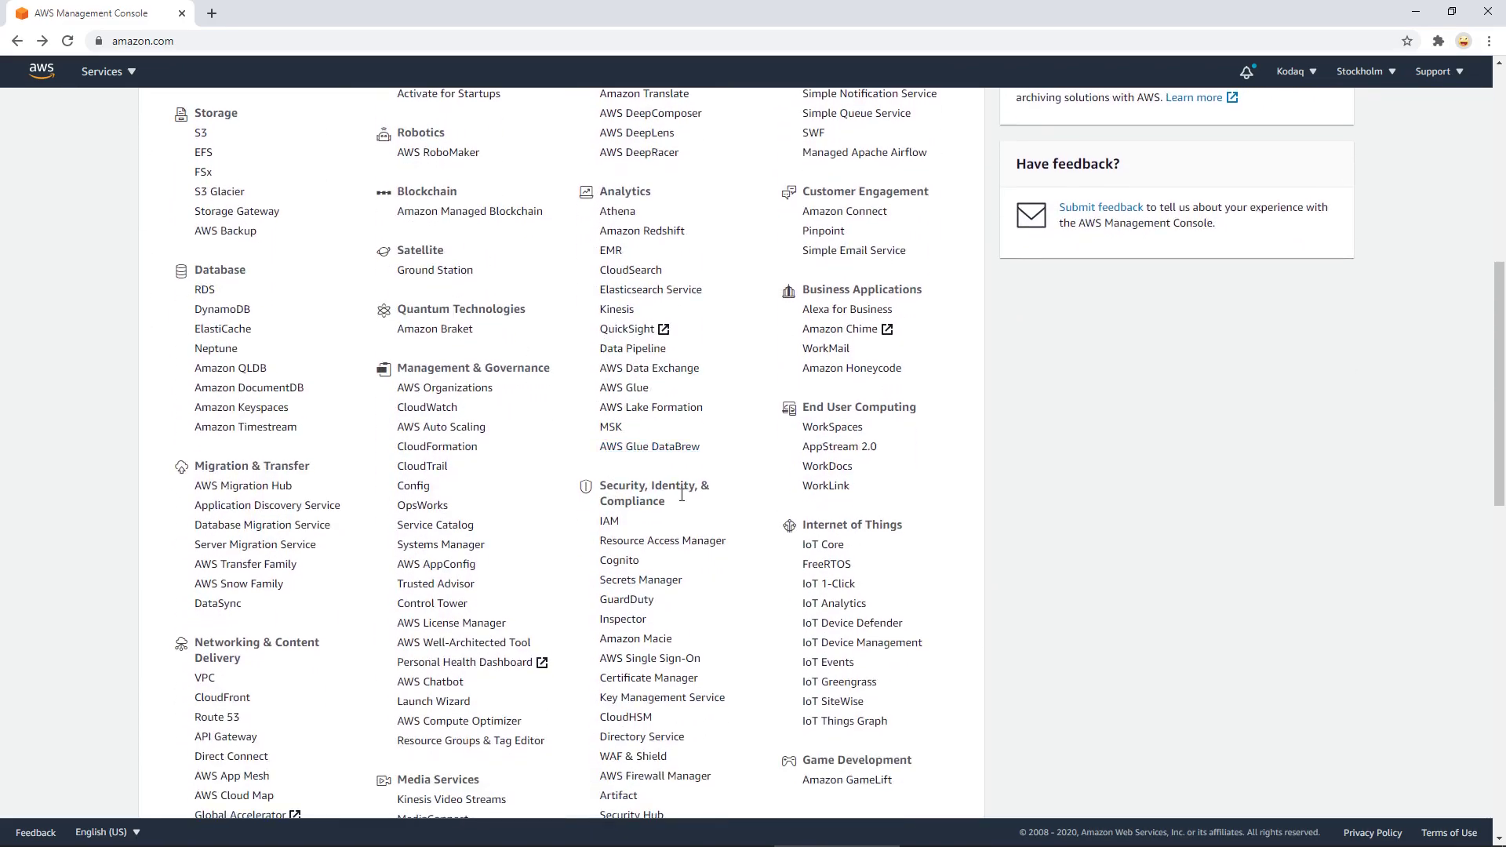
pyautogui.click(621, 525)
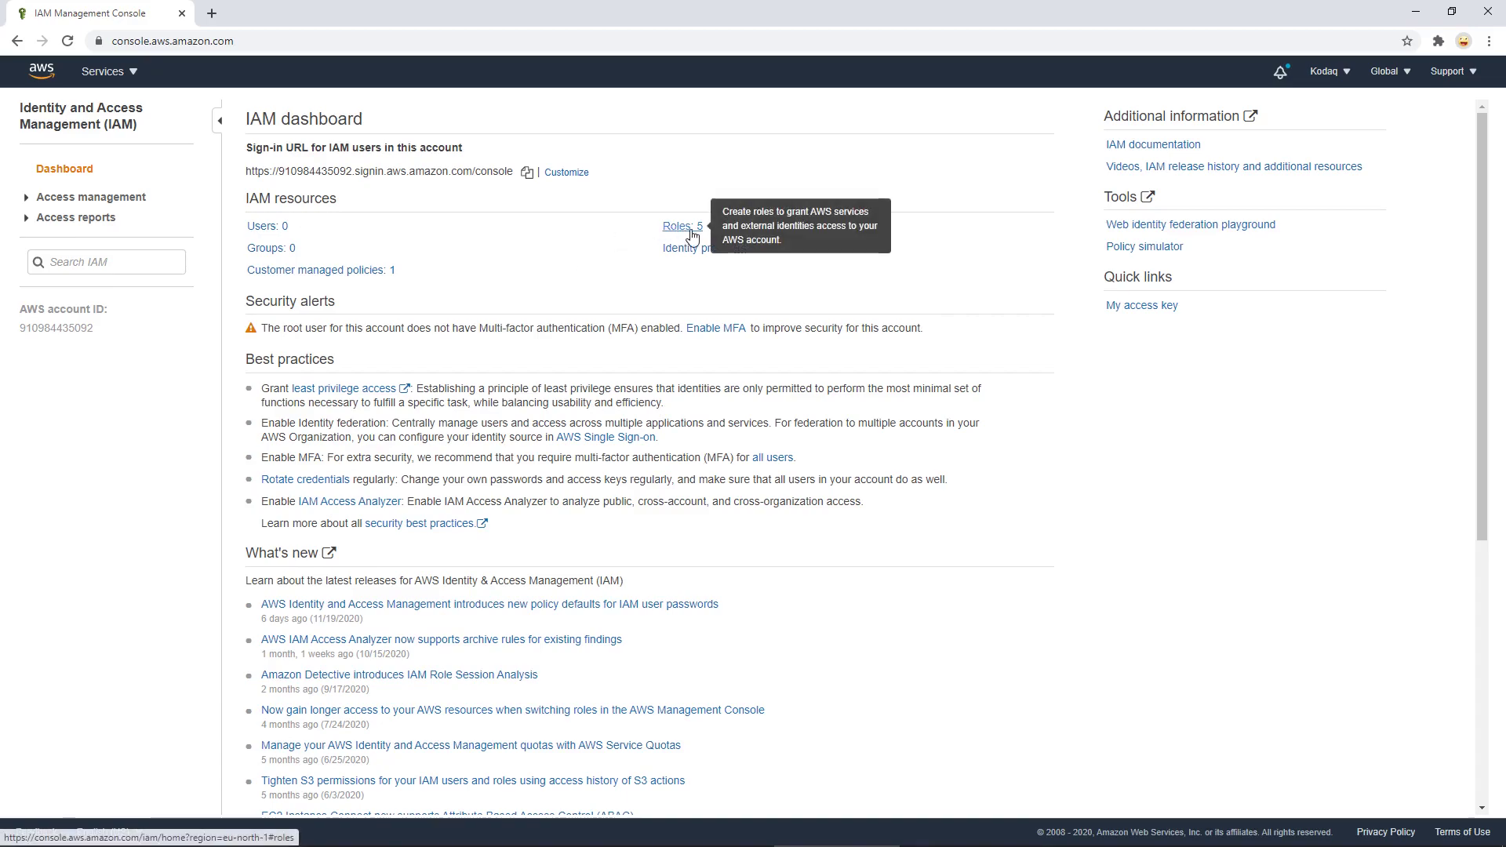
pyautogui.click(32, 202)
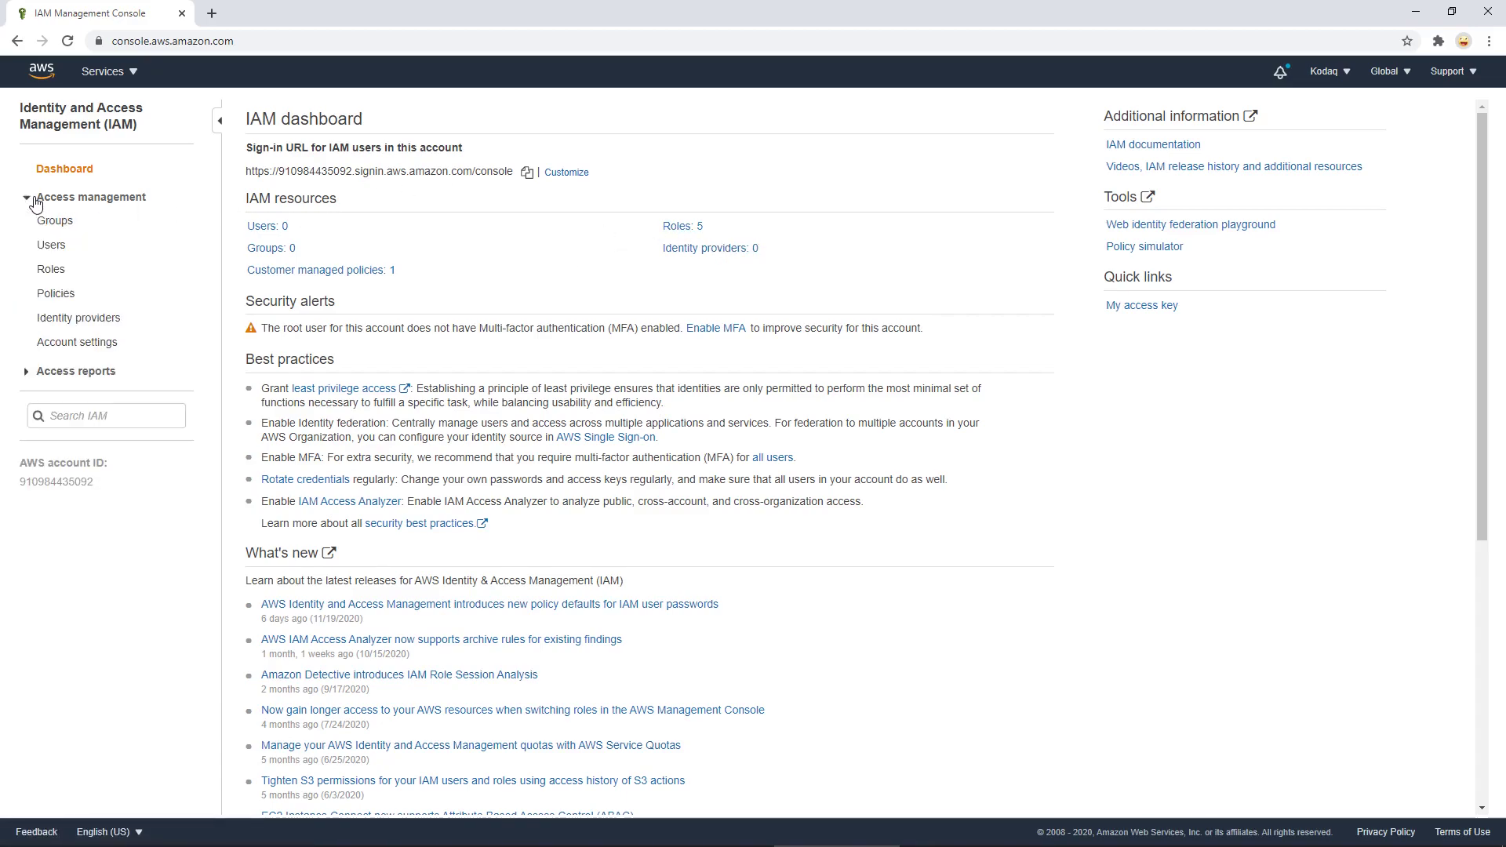
pyautogui.click(65, 273)
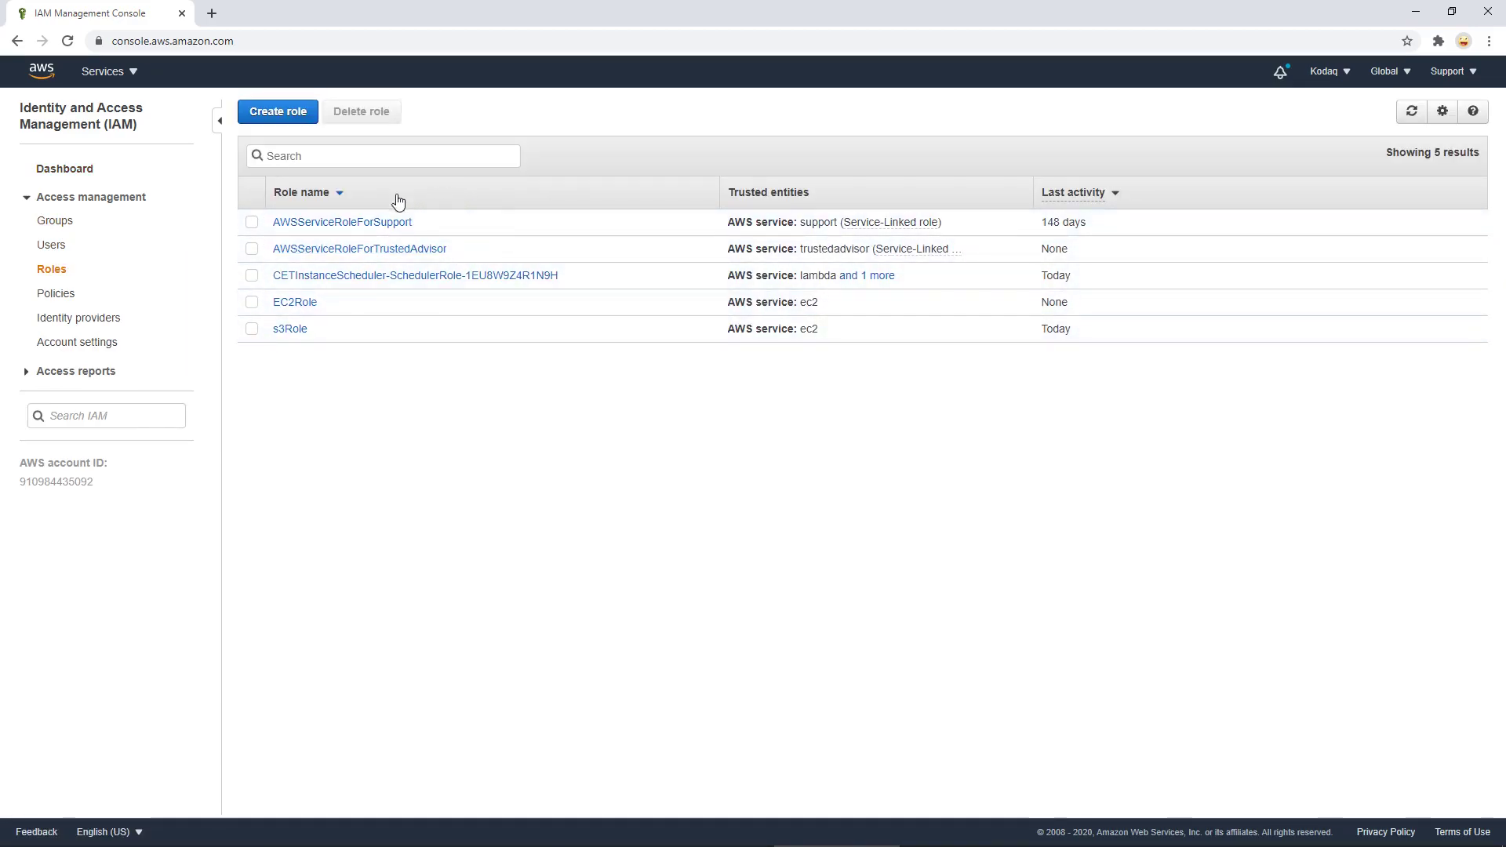
# Start a new role with AWS service as trusted entity and EC2 as service and use case, continuing to permissions.
pyautogui.click(278, 113)
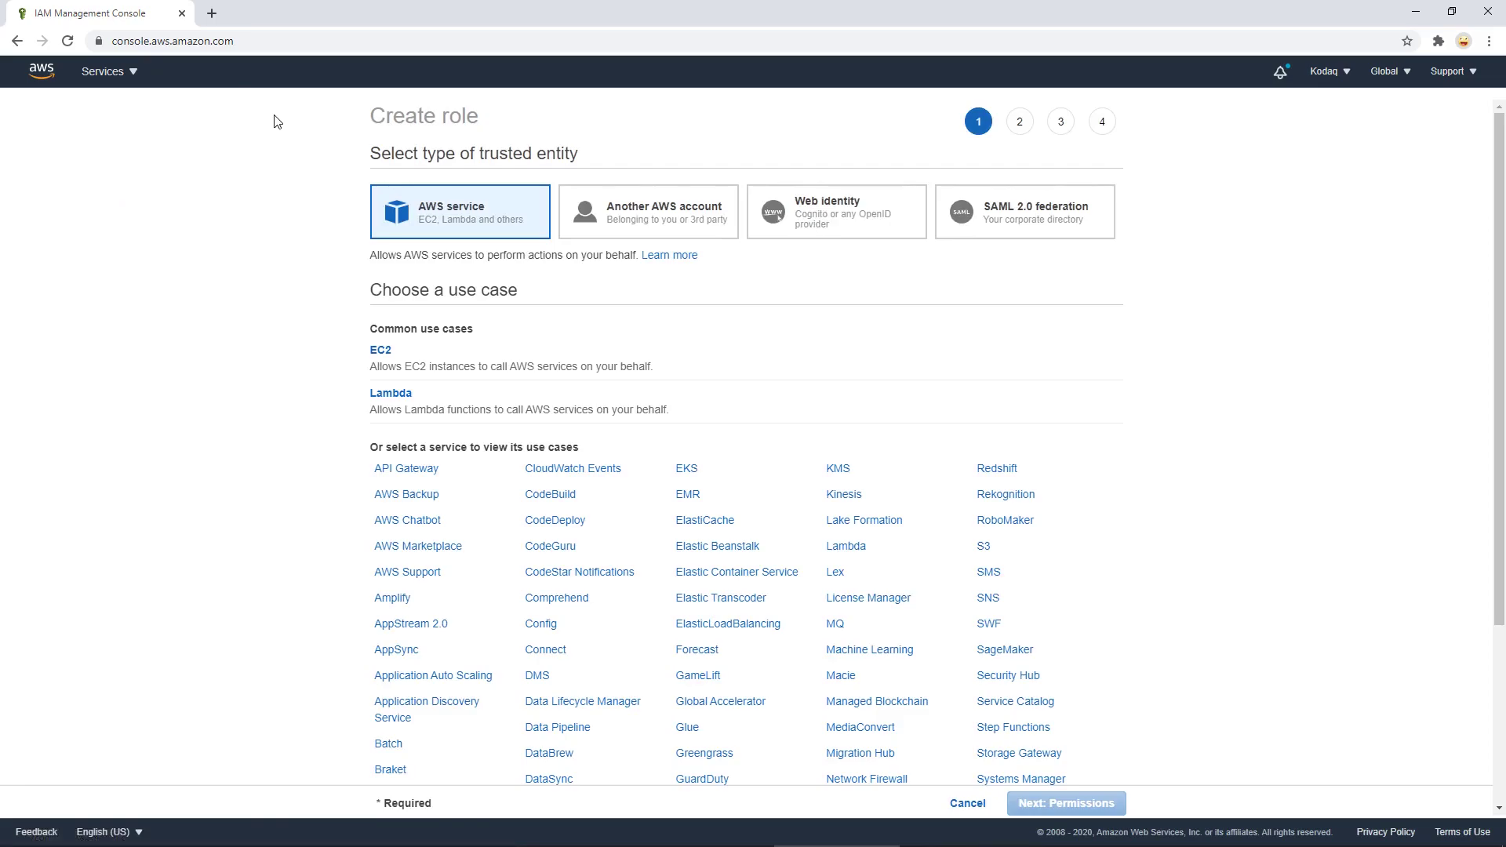
pyautogui.click(408, 359)
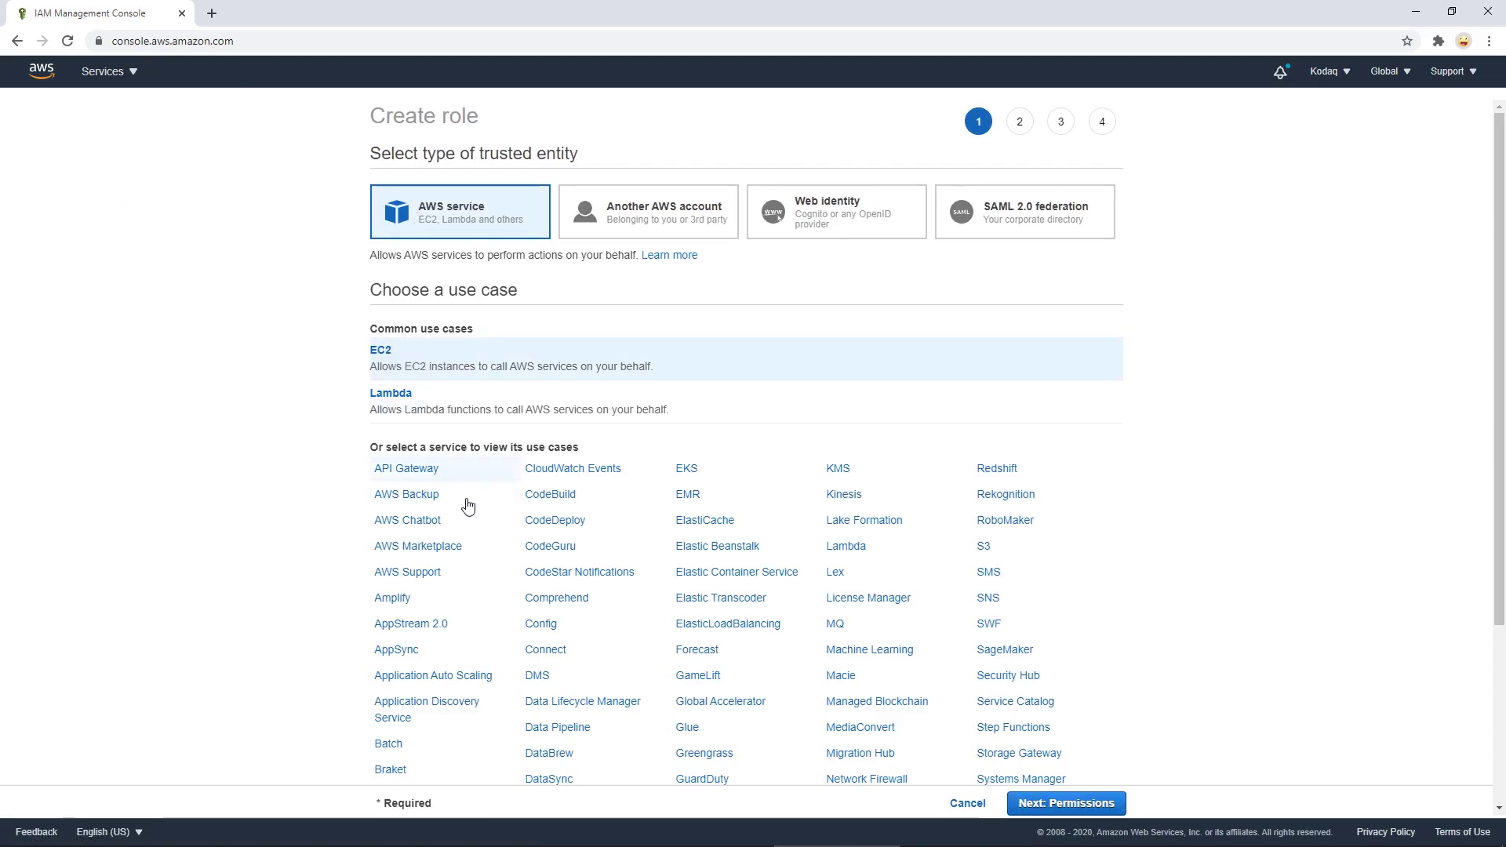
pyautogui.scroll(-3, 502, 496)
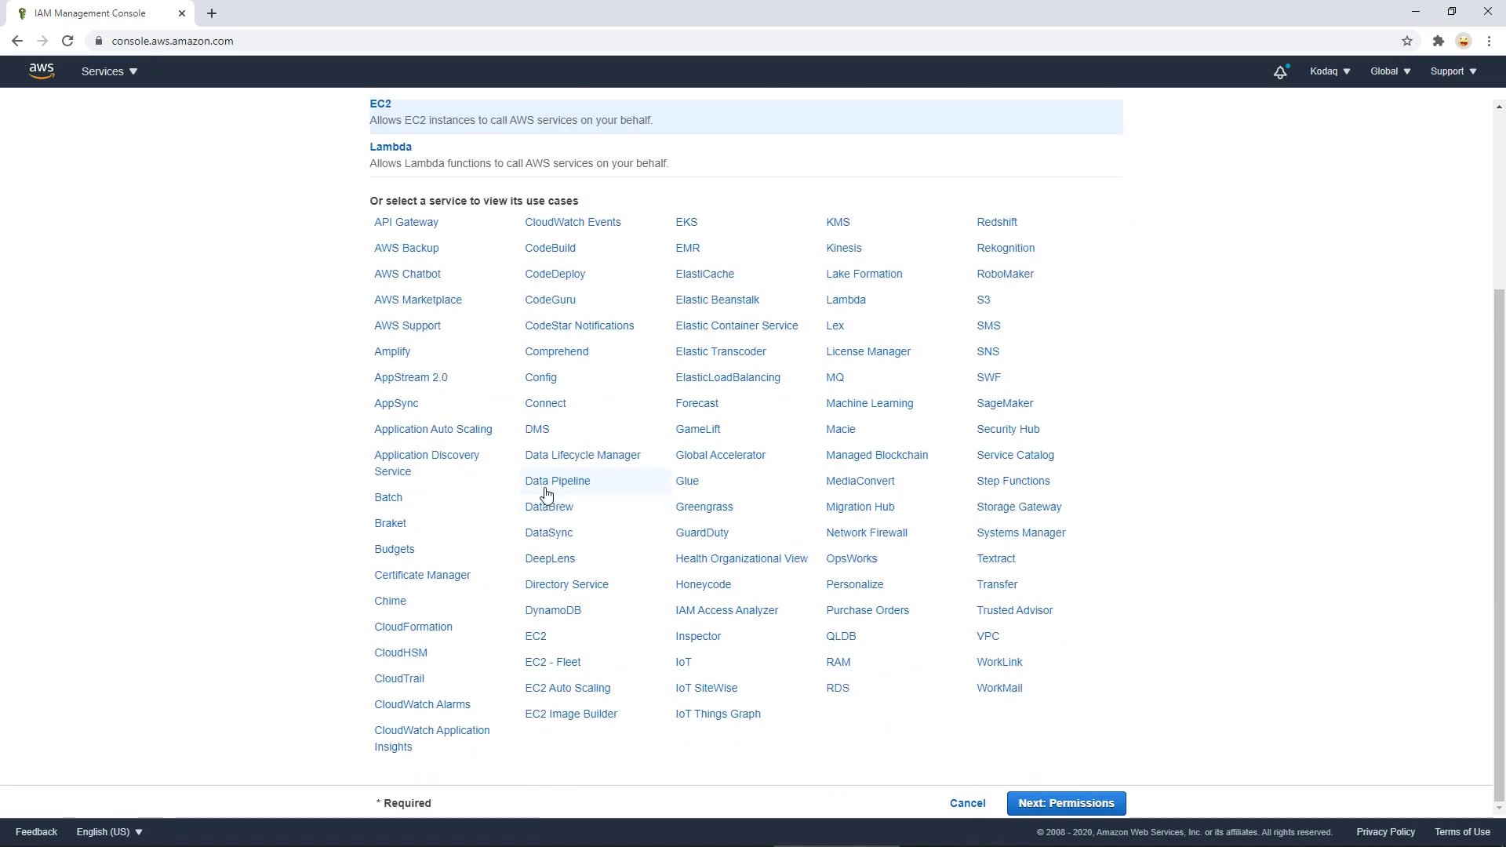
pyautogui.click(564, 645)
pyautogui.scroll(-5, 568, 620)
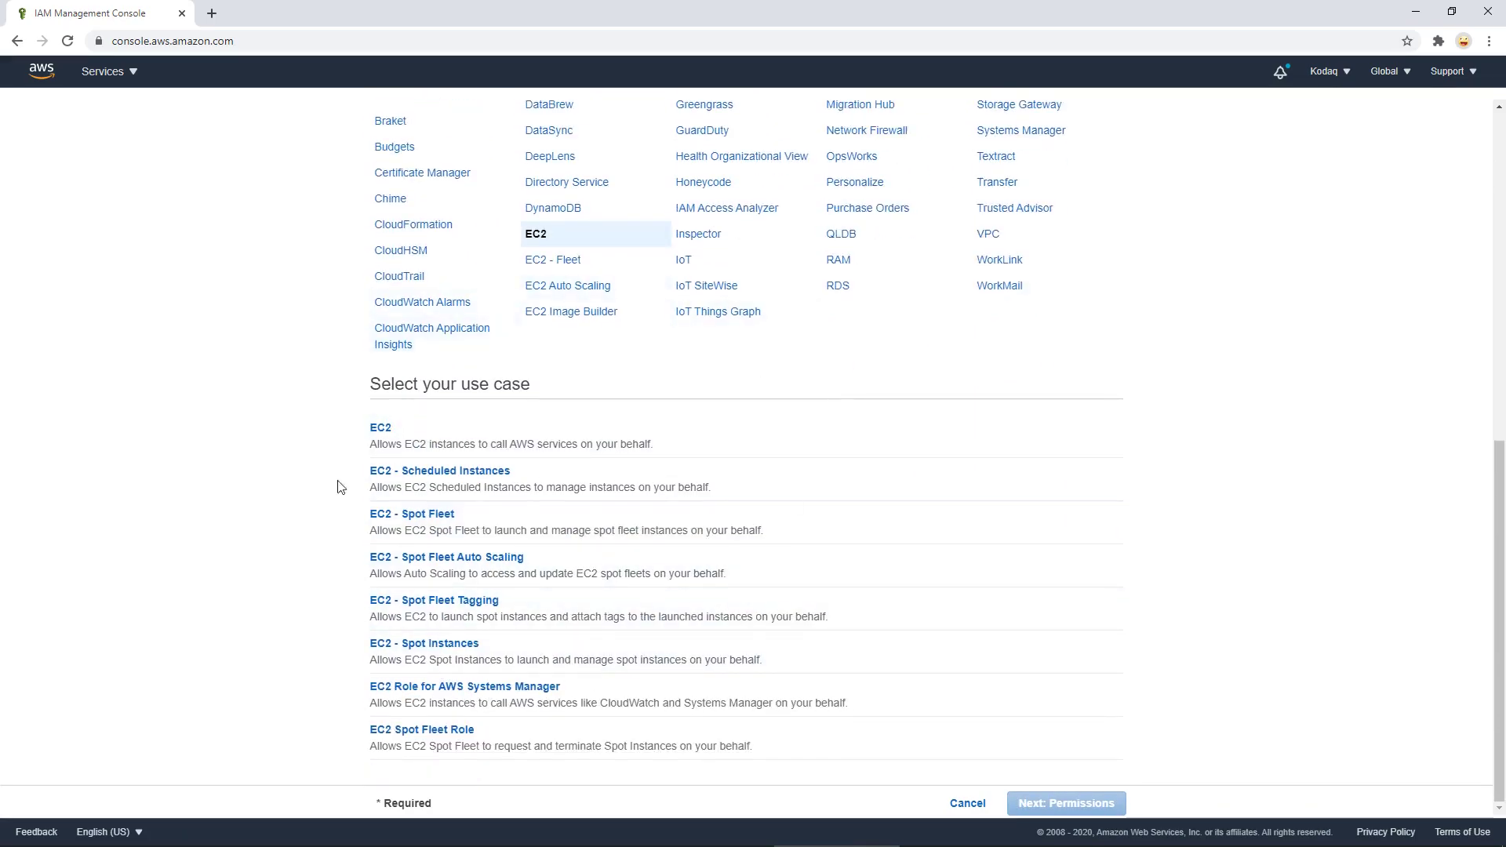
pyautogui.click(437, 436)
pyautogui.click(1067, 805)
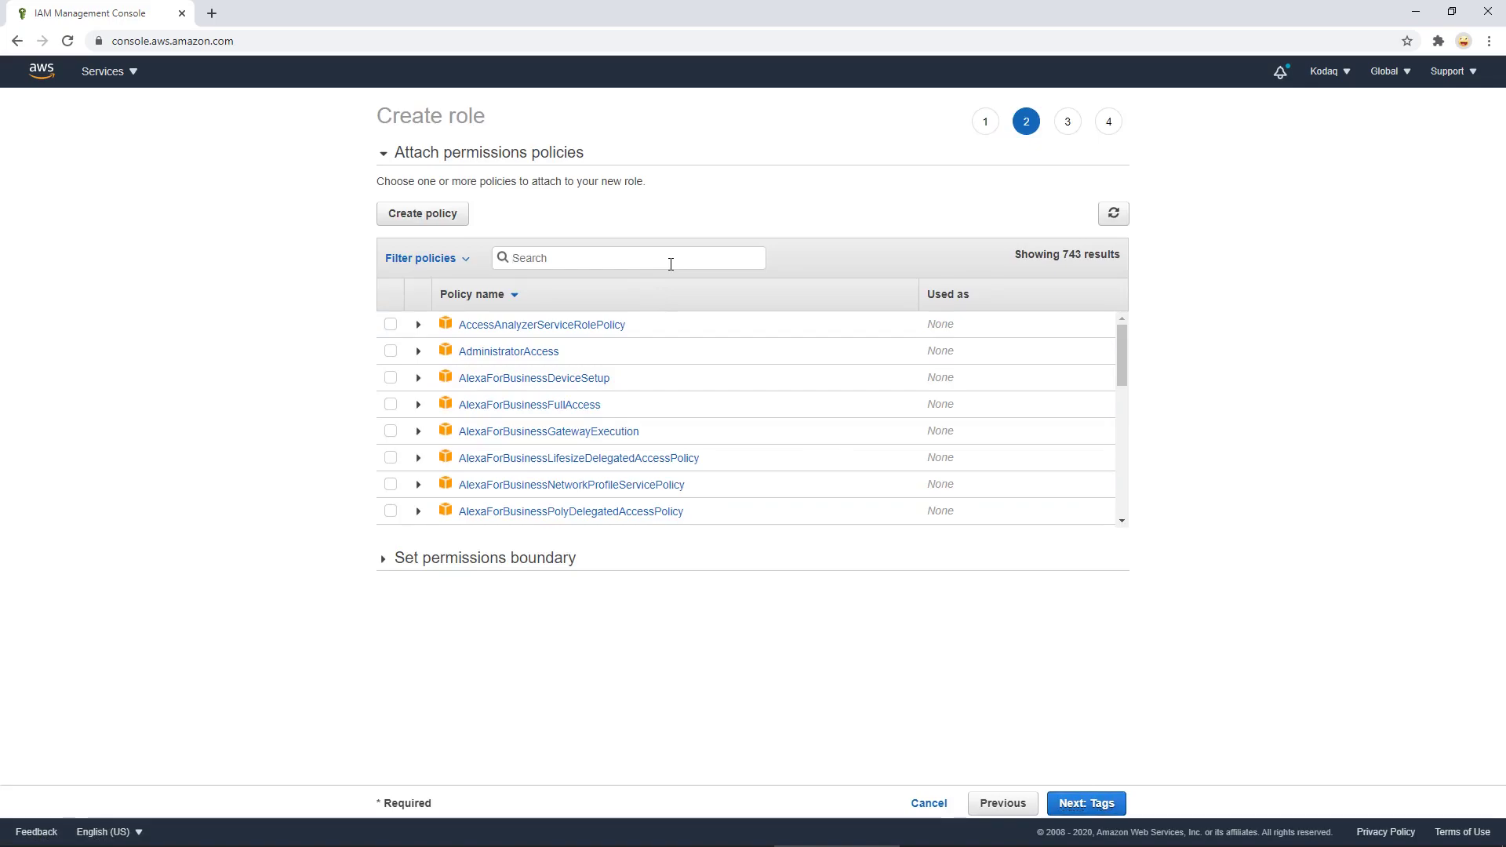
# Find the S3 policies, attach AmazonS3ReadOnlyAccess to the new role, and proceed to the review without adding tags.
pyautogui.write('S3')
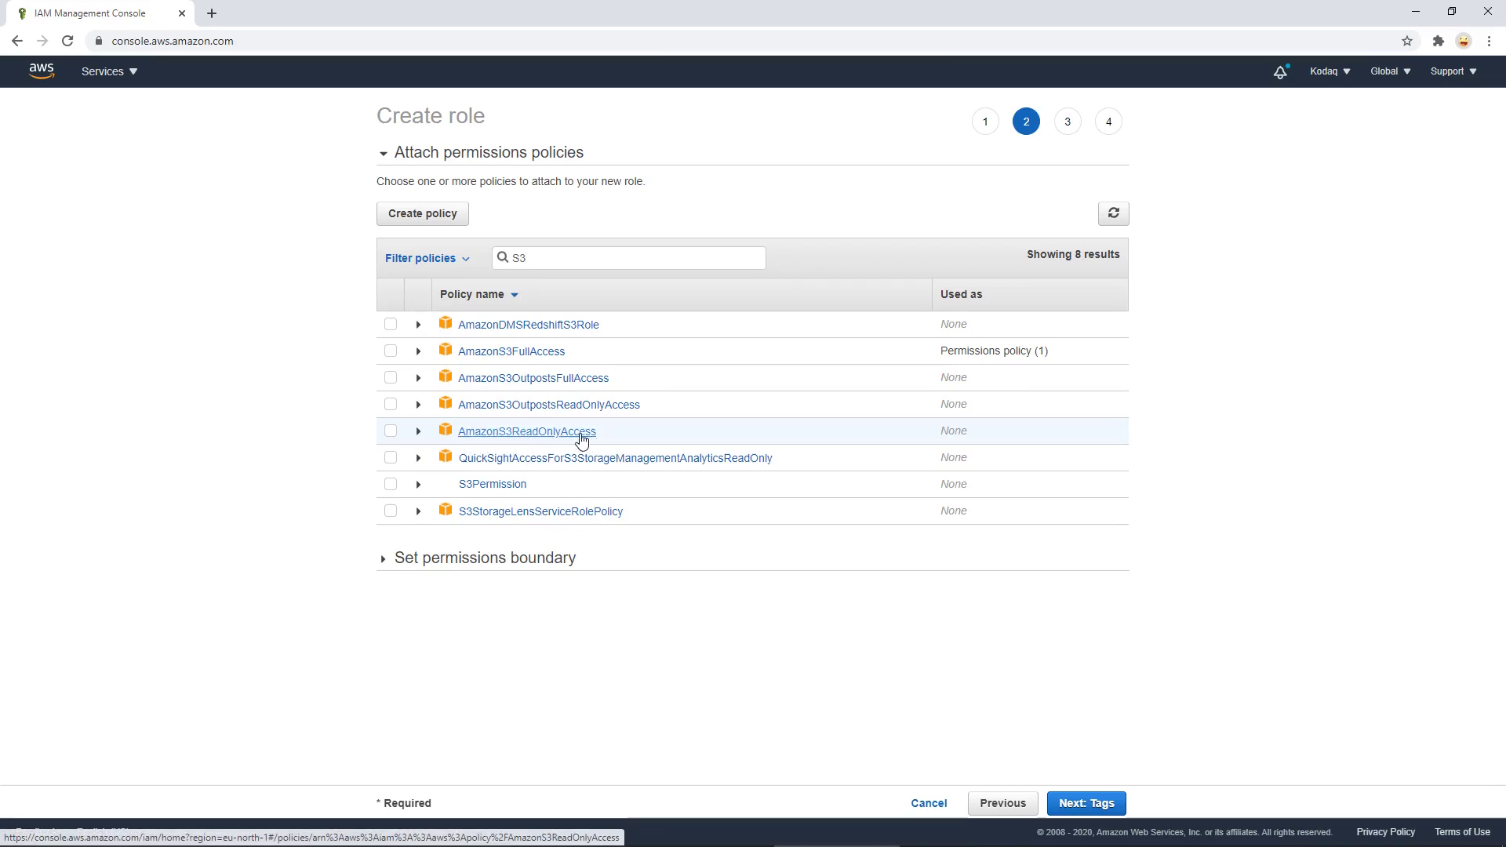
pyautogui.click(391, 432)
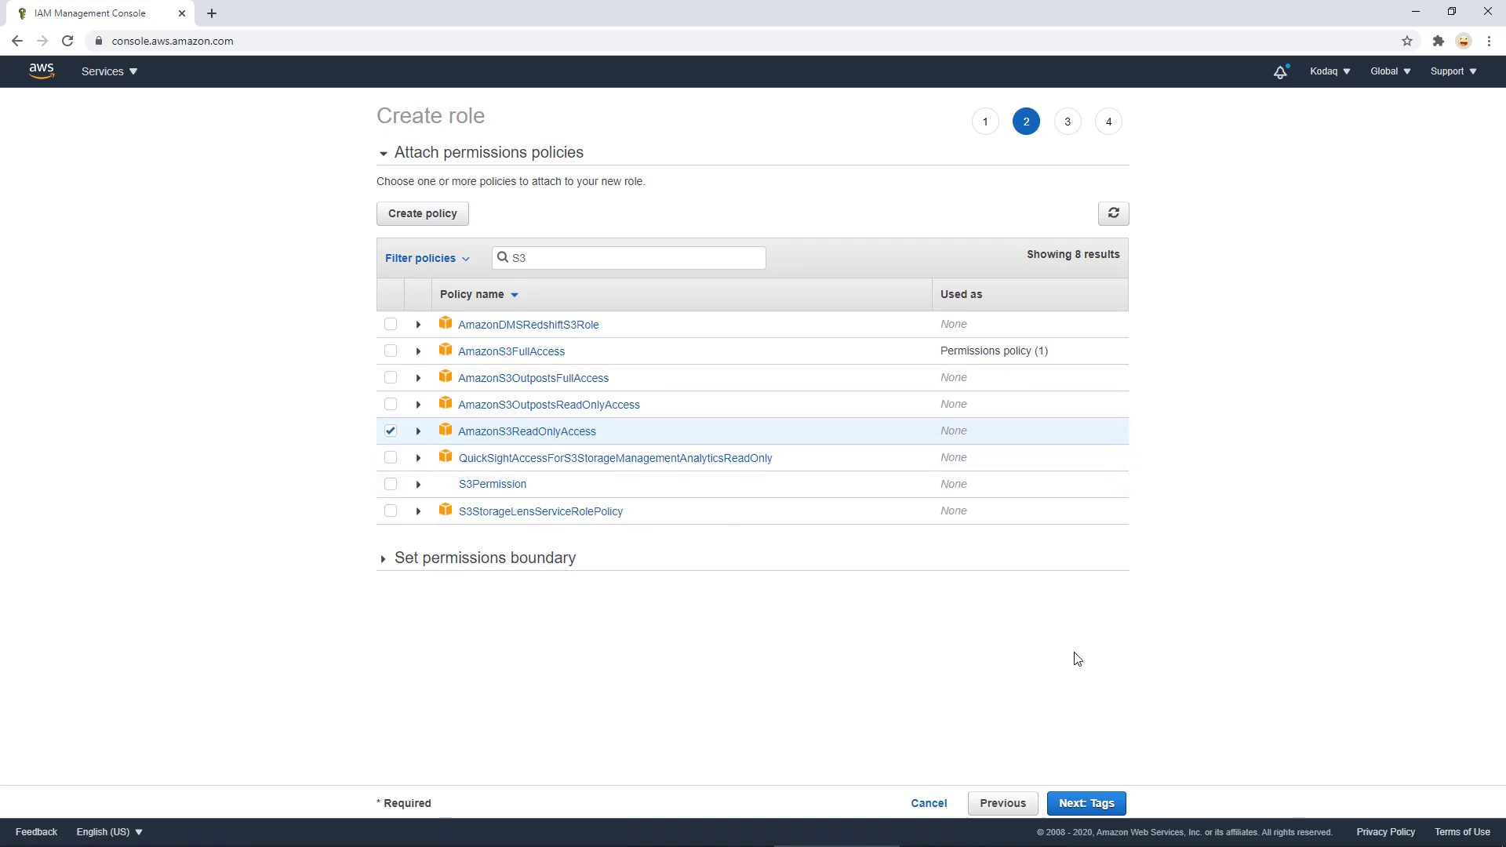
pyautogui.click(1106, 808)
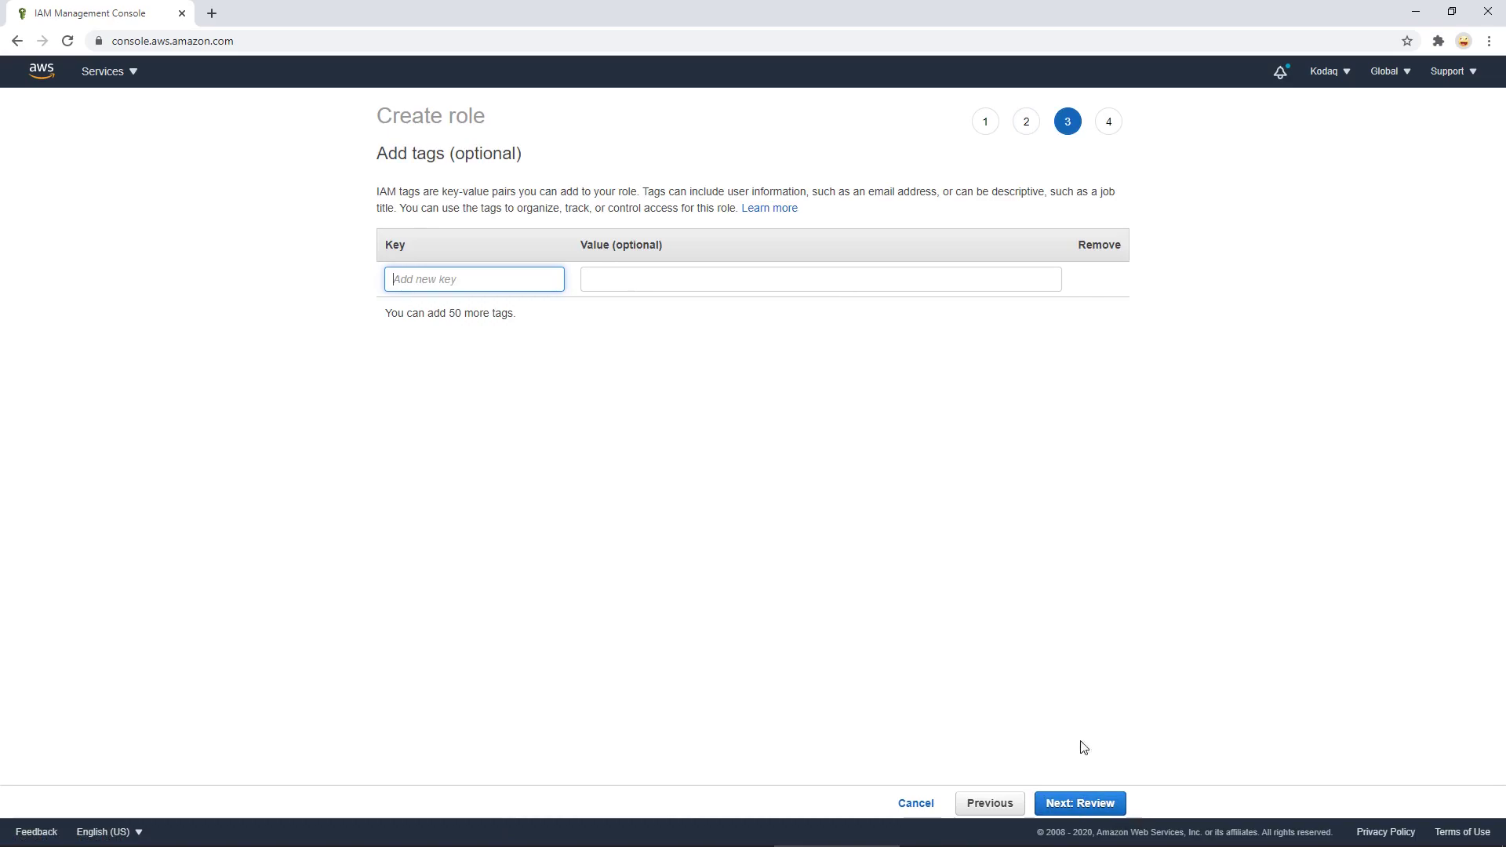
pyautogui.click(1082, 803)
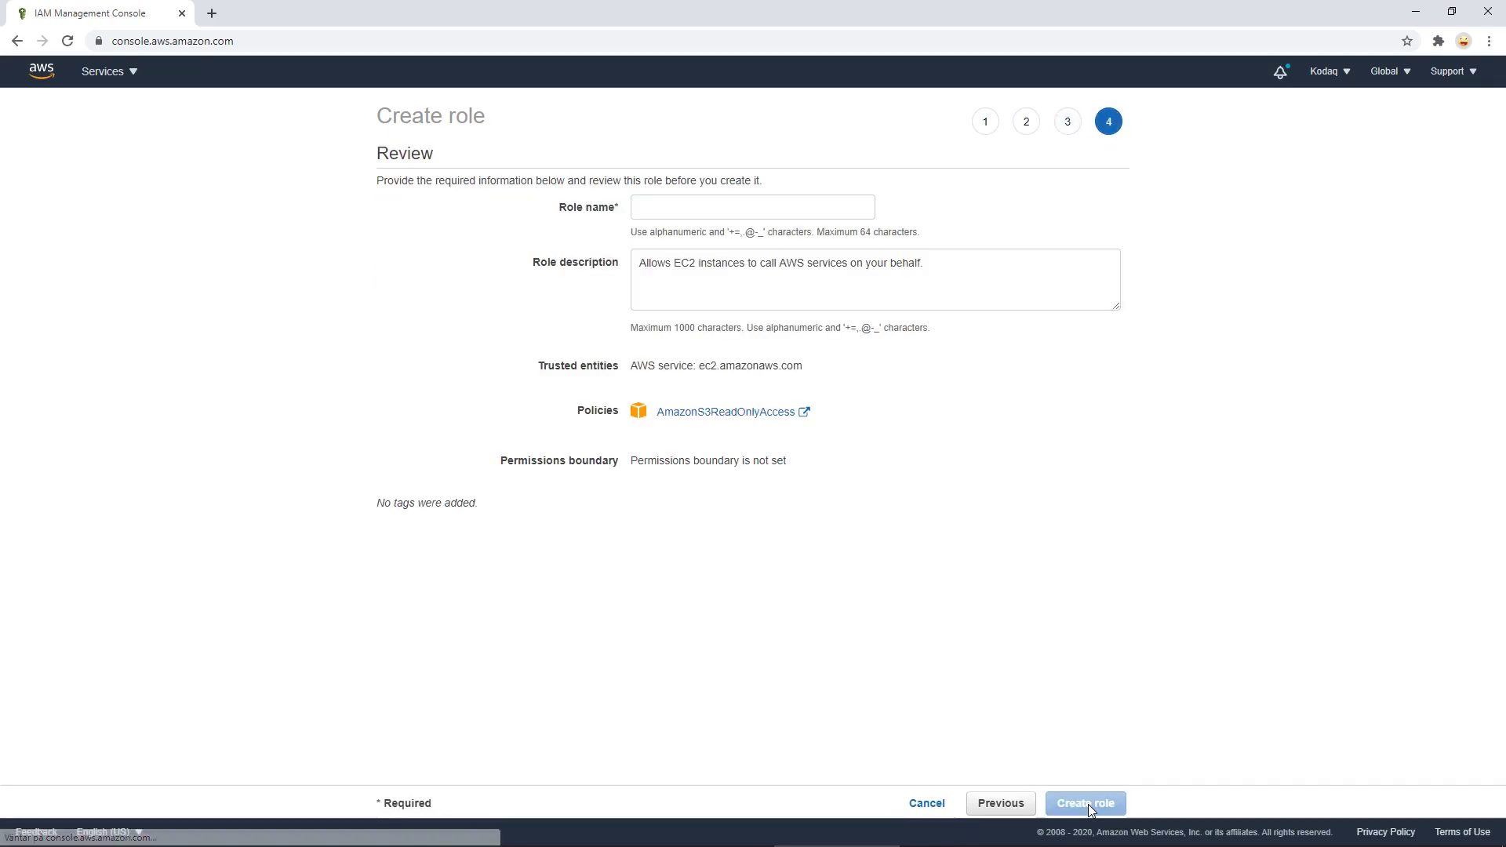
# Name the role TestS3Role and create it.
pyautogui.click(776, 208)
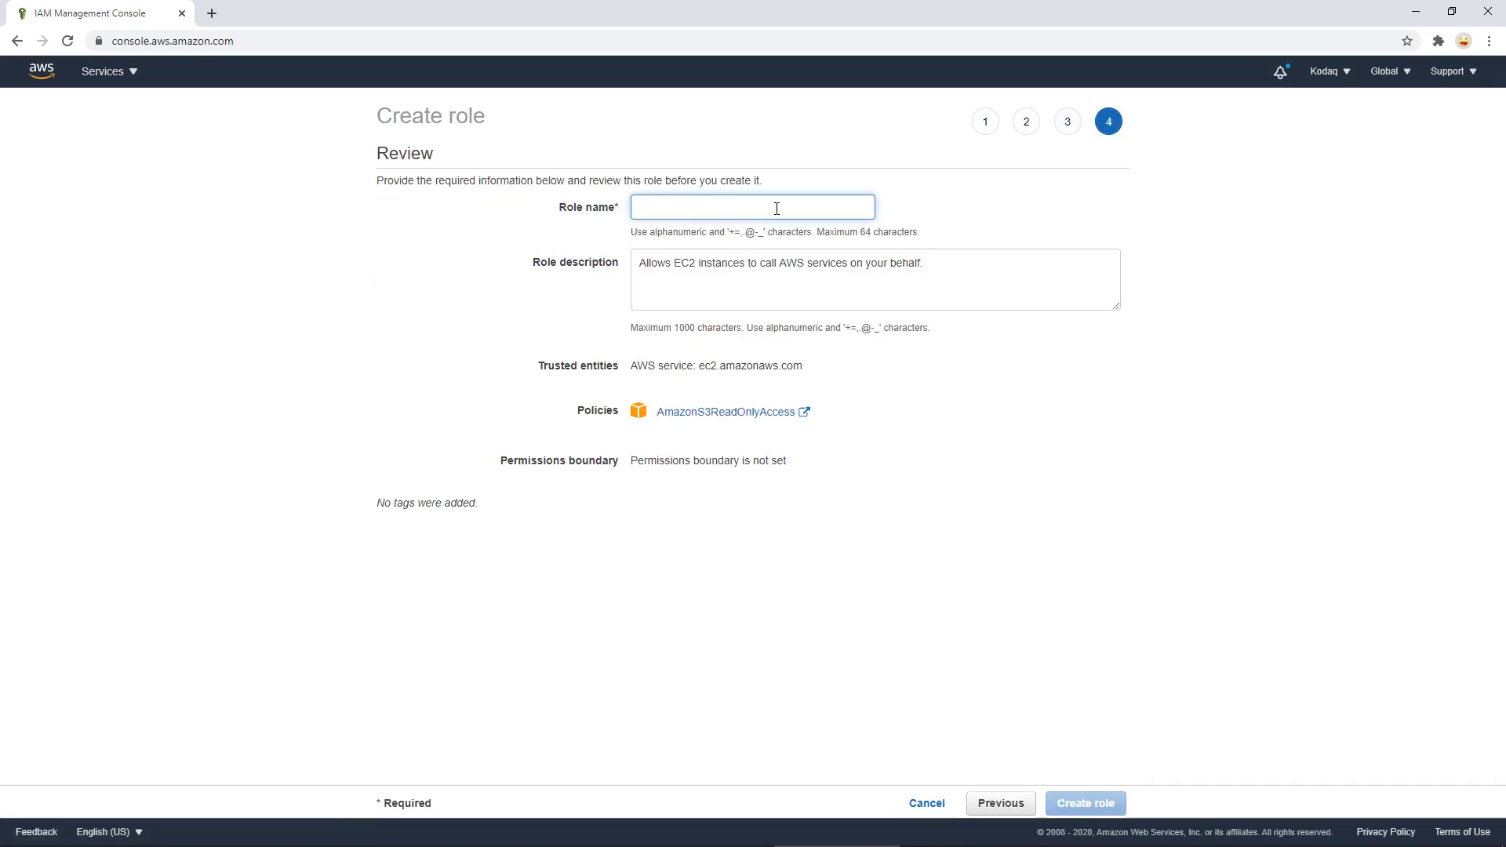
pyautogui.write('T')
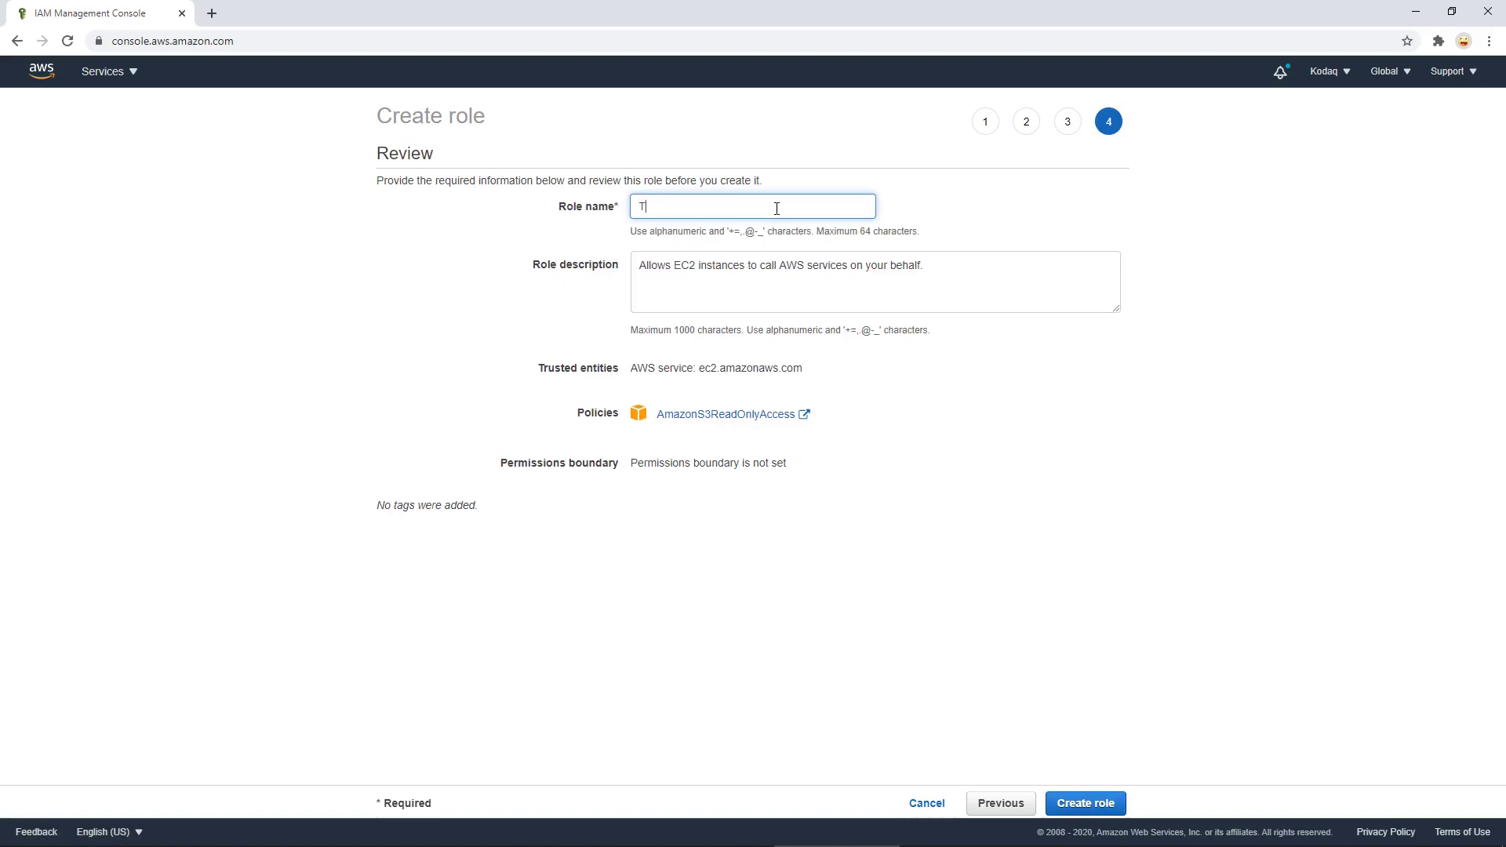
pyautogui.write('estS3Role')
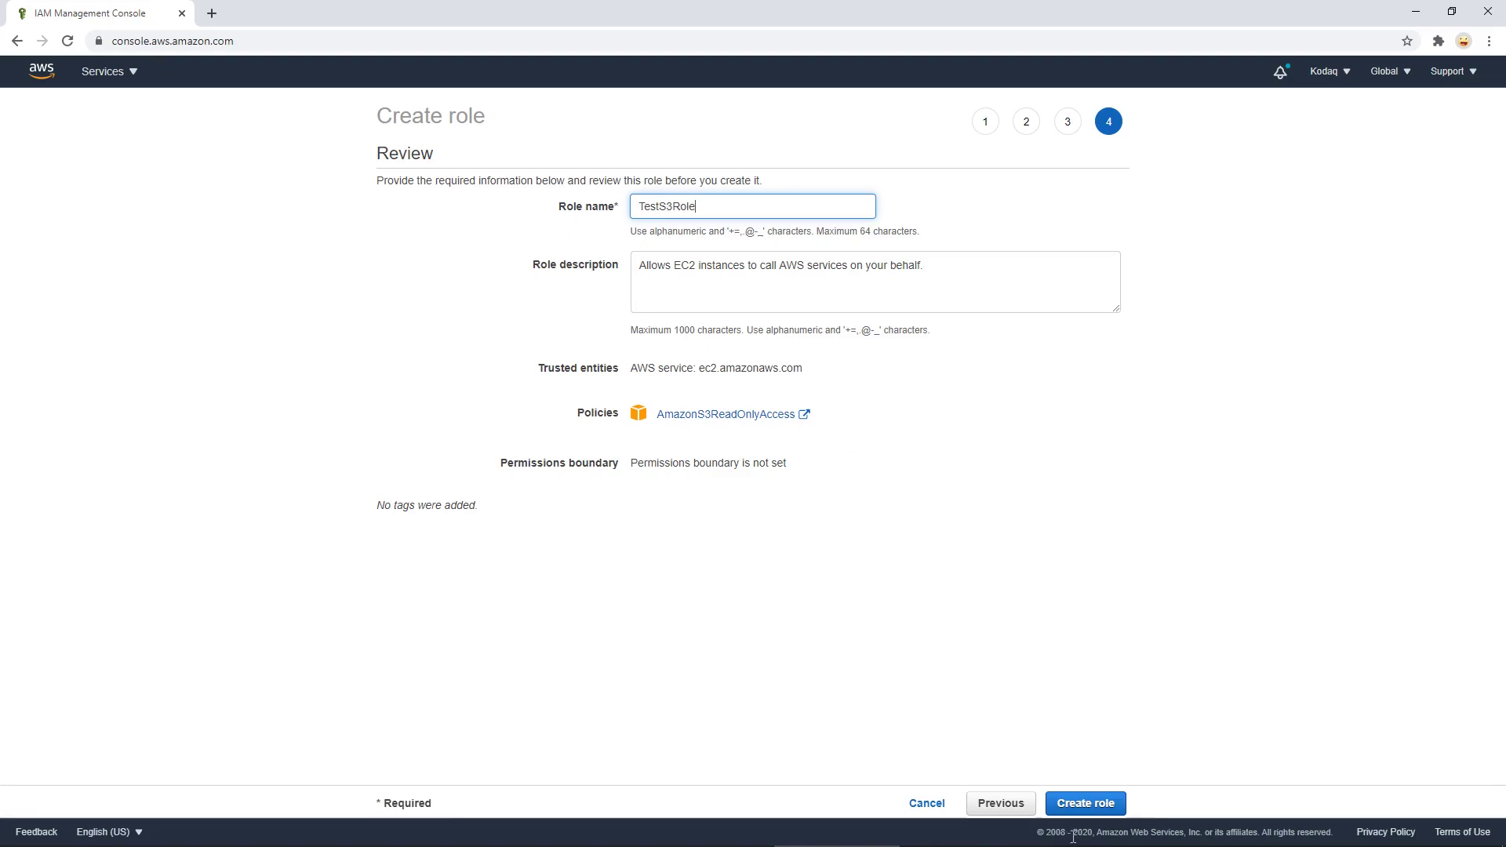
pyautogui.click(1073, 802)
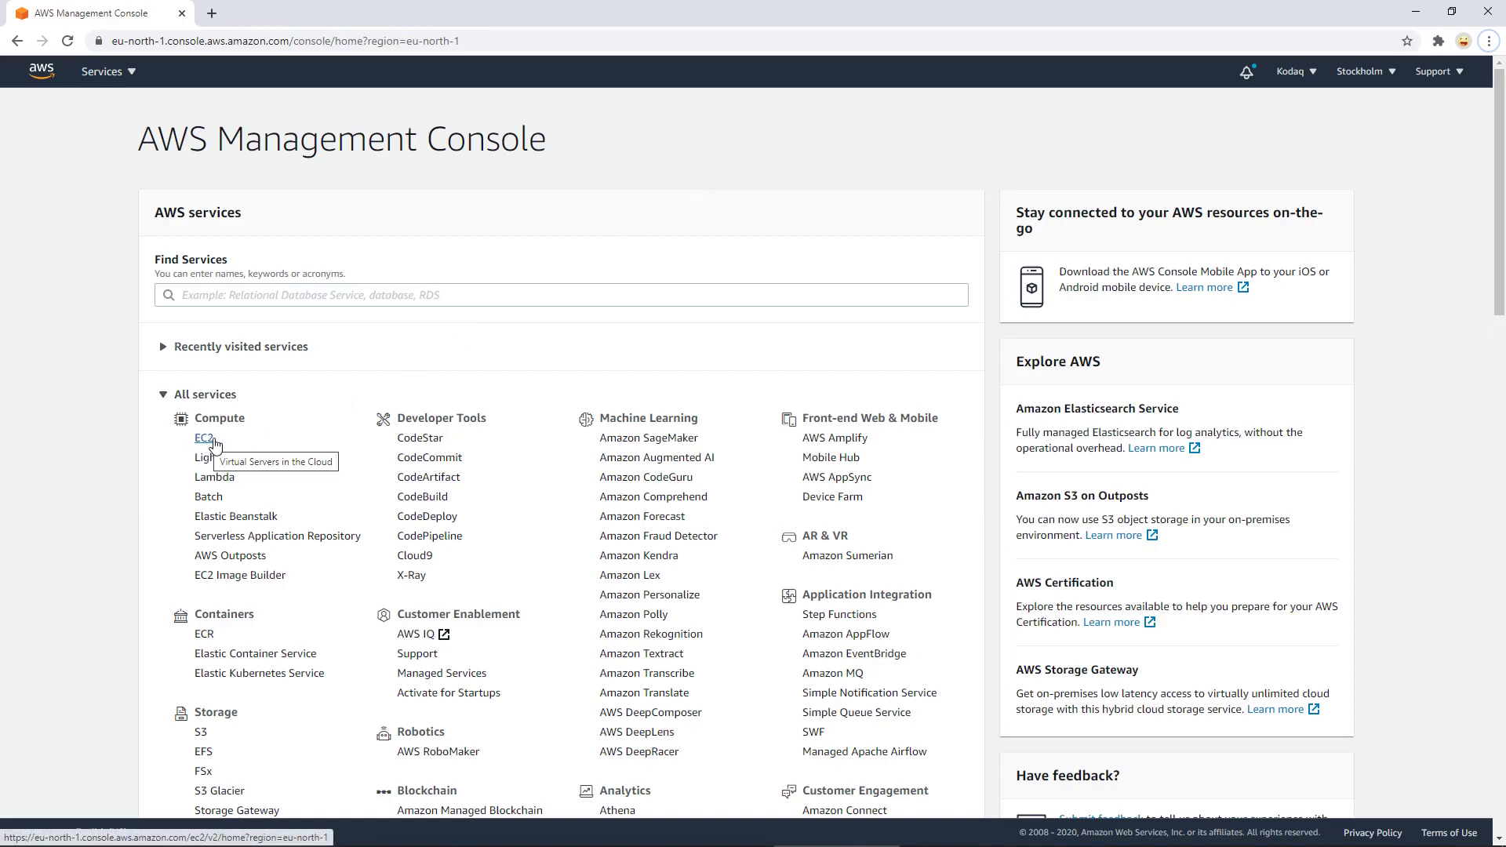
# Start launching a new EC2 instance based on the Microsoft Windows Server 2019 Base AMI.
pyautogui.click(212, 441)
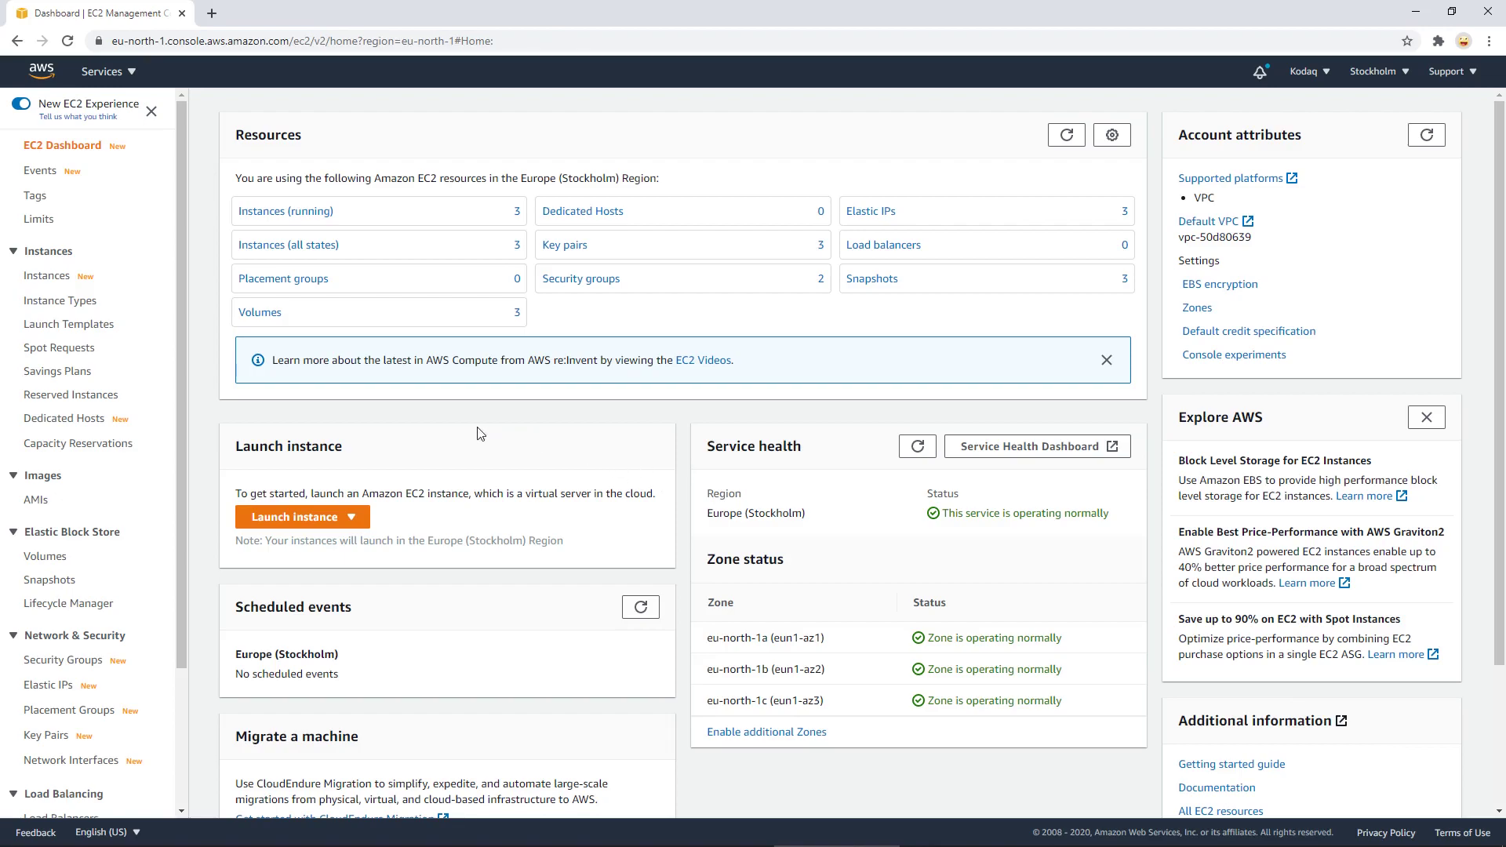
pyautogui.click(359, 521)
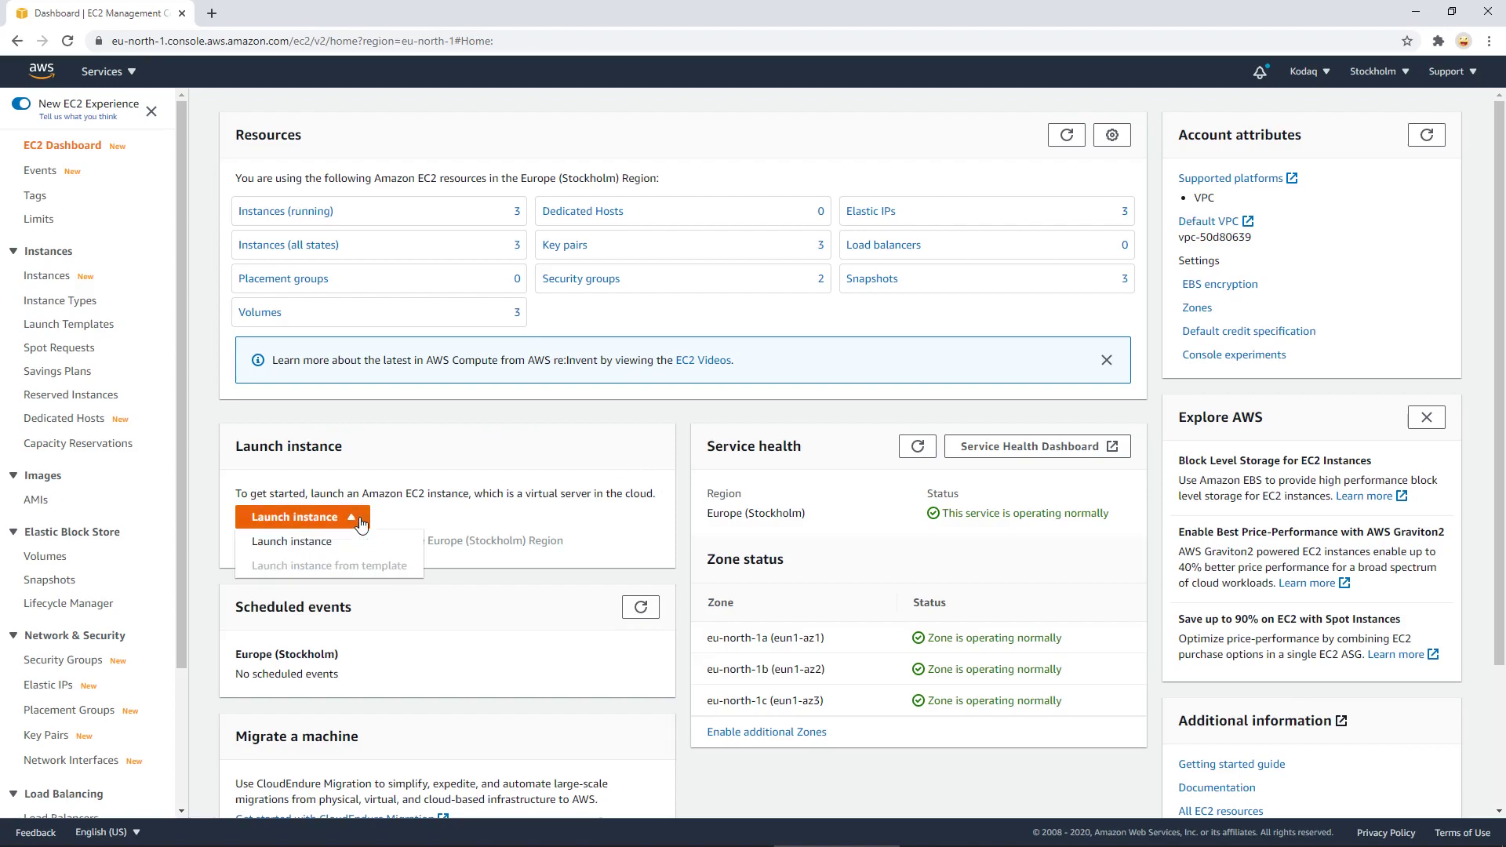
pyautogui.click(328, 548)
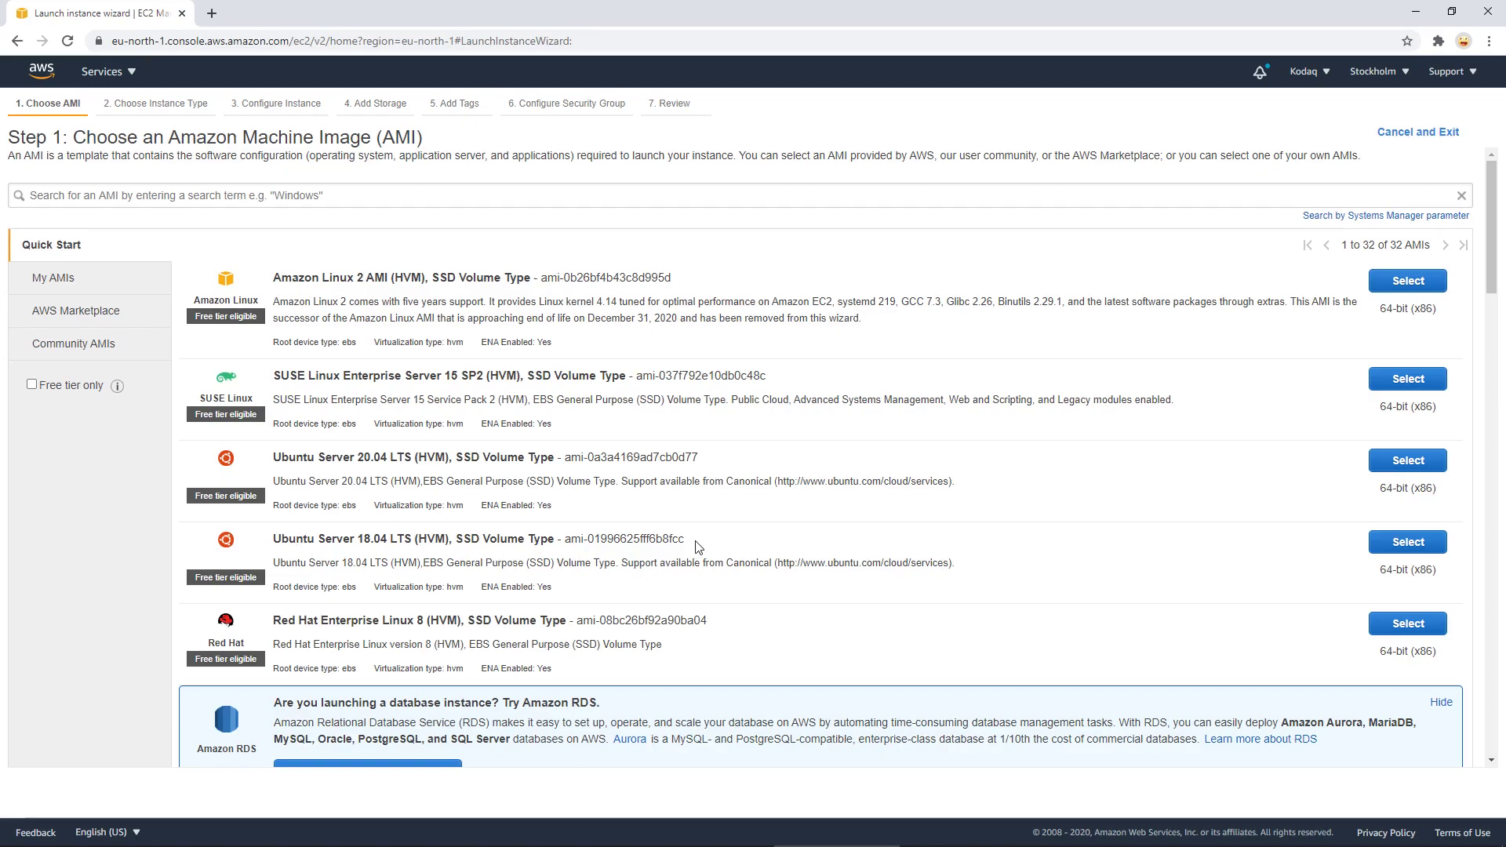
pyautogui.scroll(-4, 697, 547)
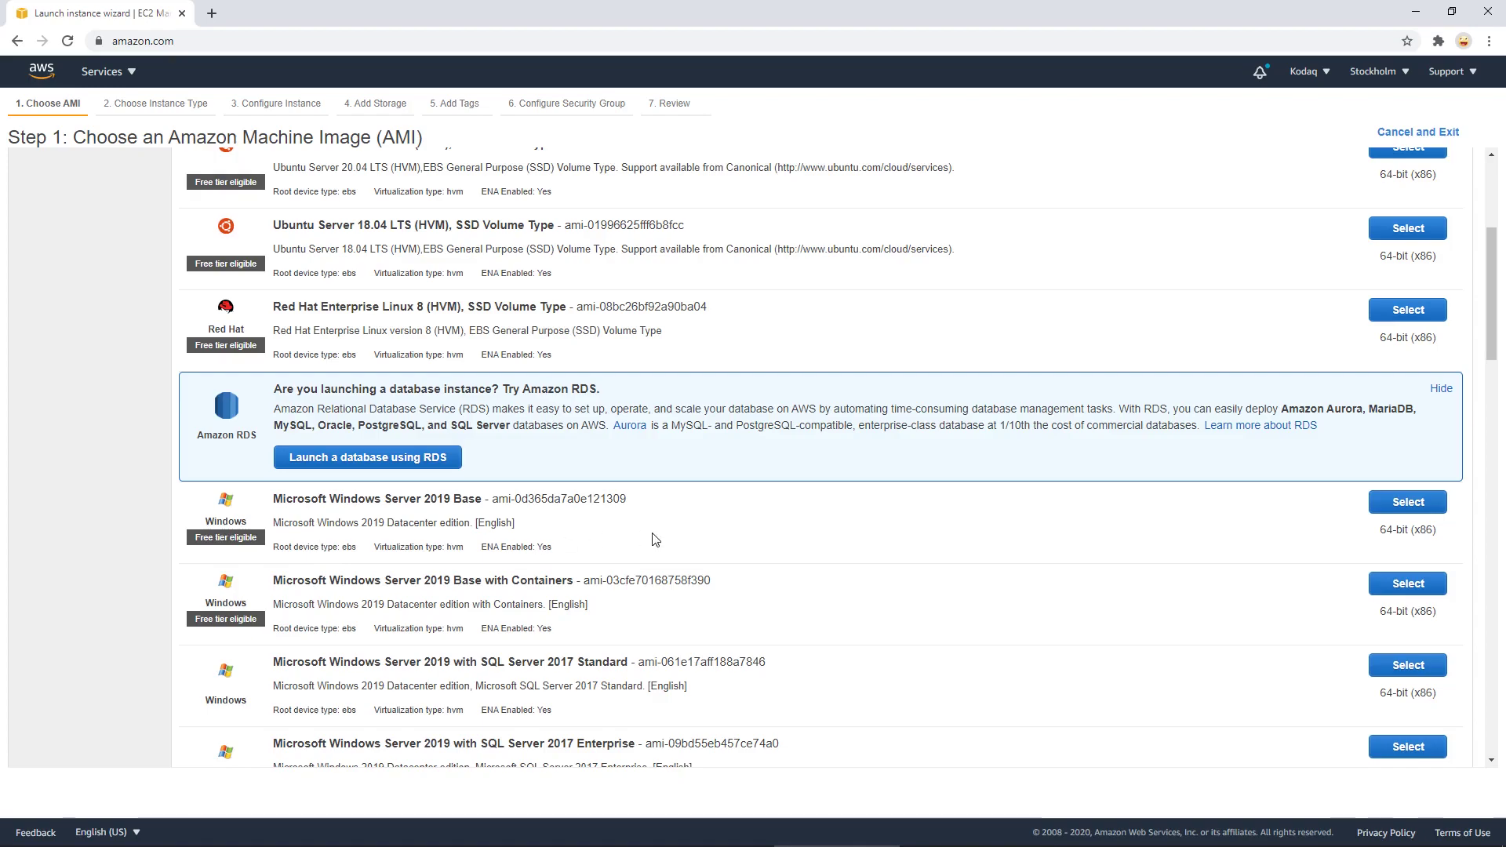
pyautogui.click(1447, 511)
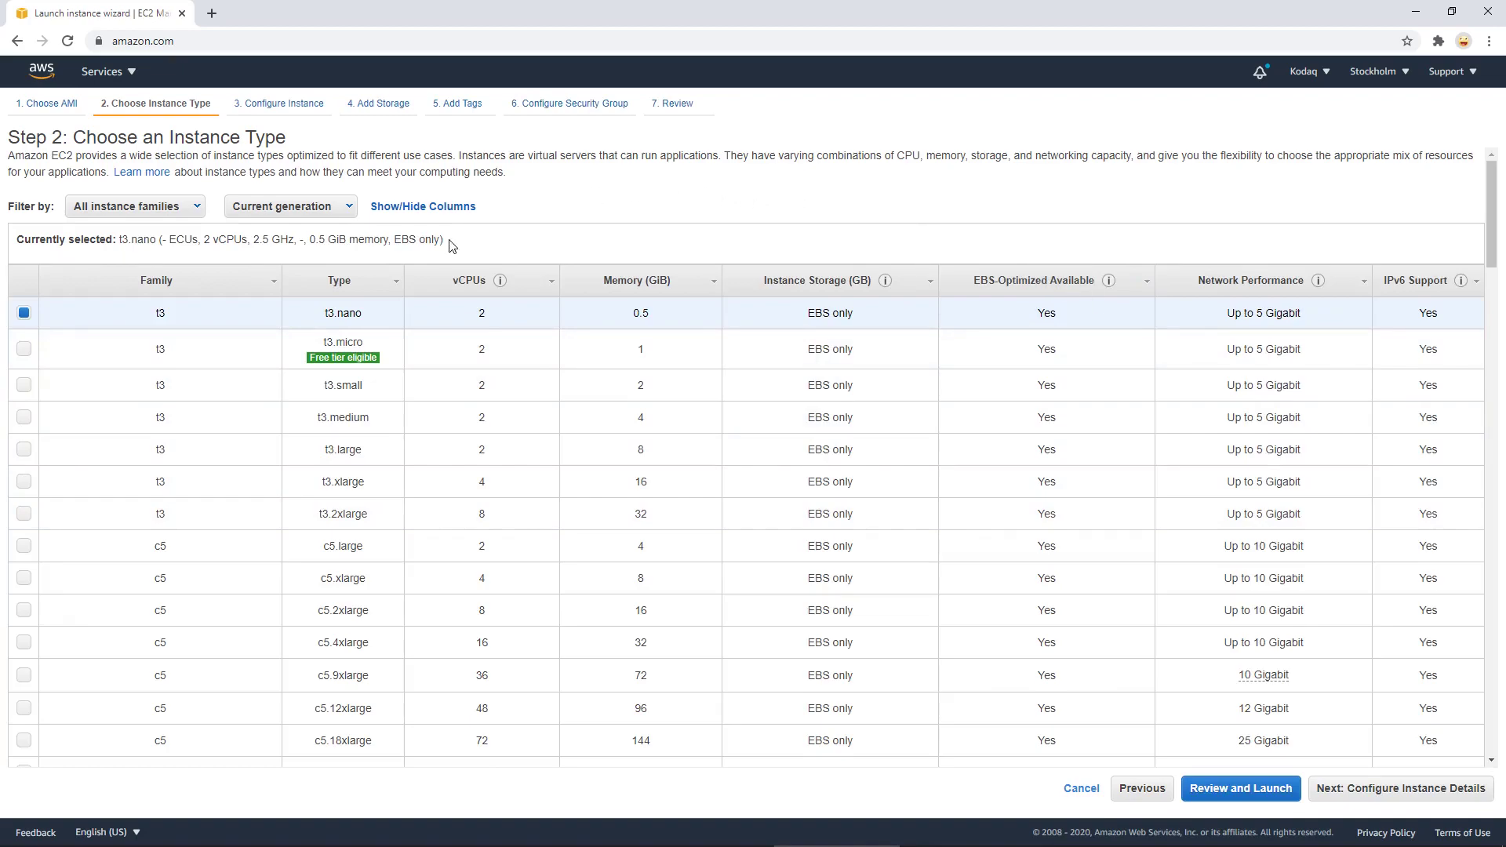
# Filter the instance types to the g4dn family, select g4dn.4xlarge, and continue to configuring the instance details.
pyautogui.click(205, 213)
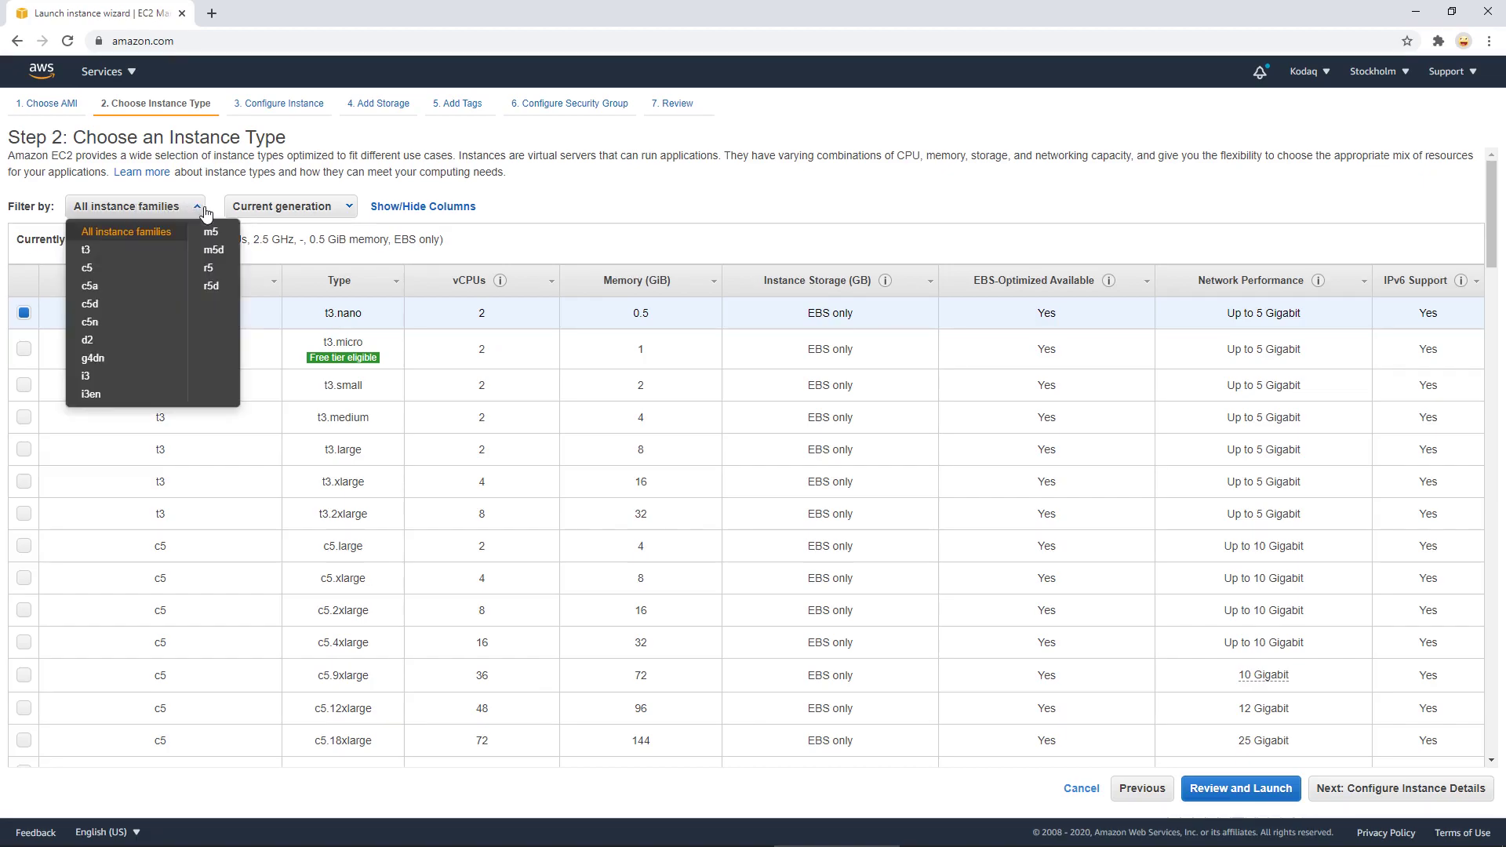
pyautogui.click(135, 362)
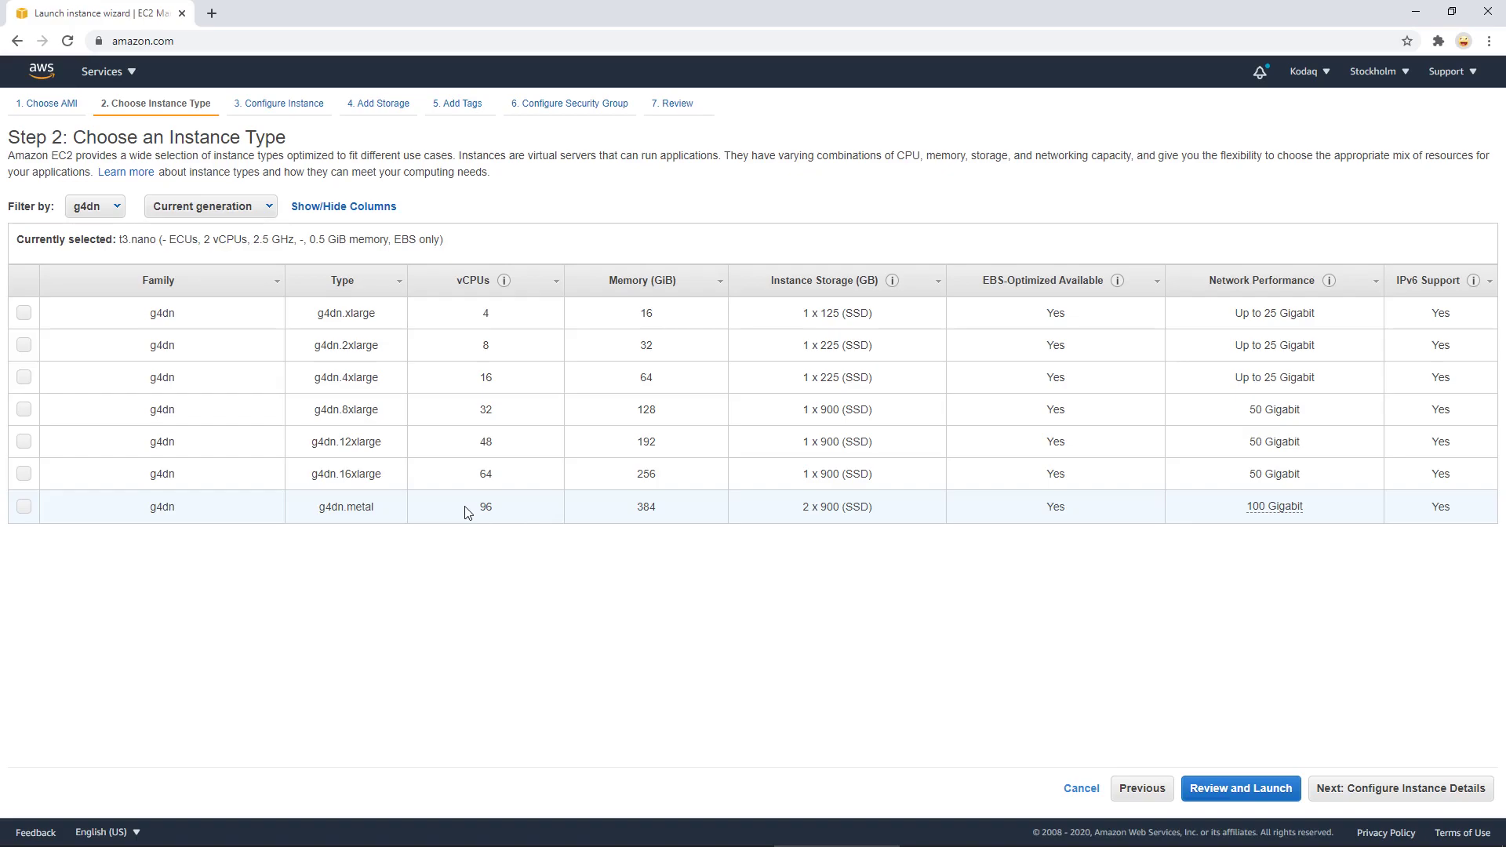
pyautogui.click(488, 508)
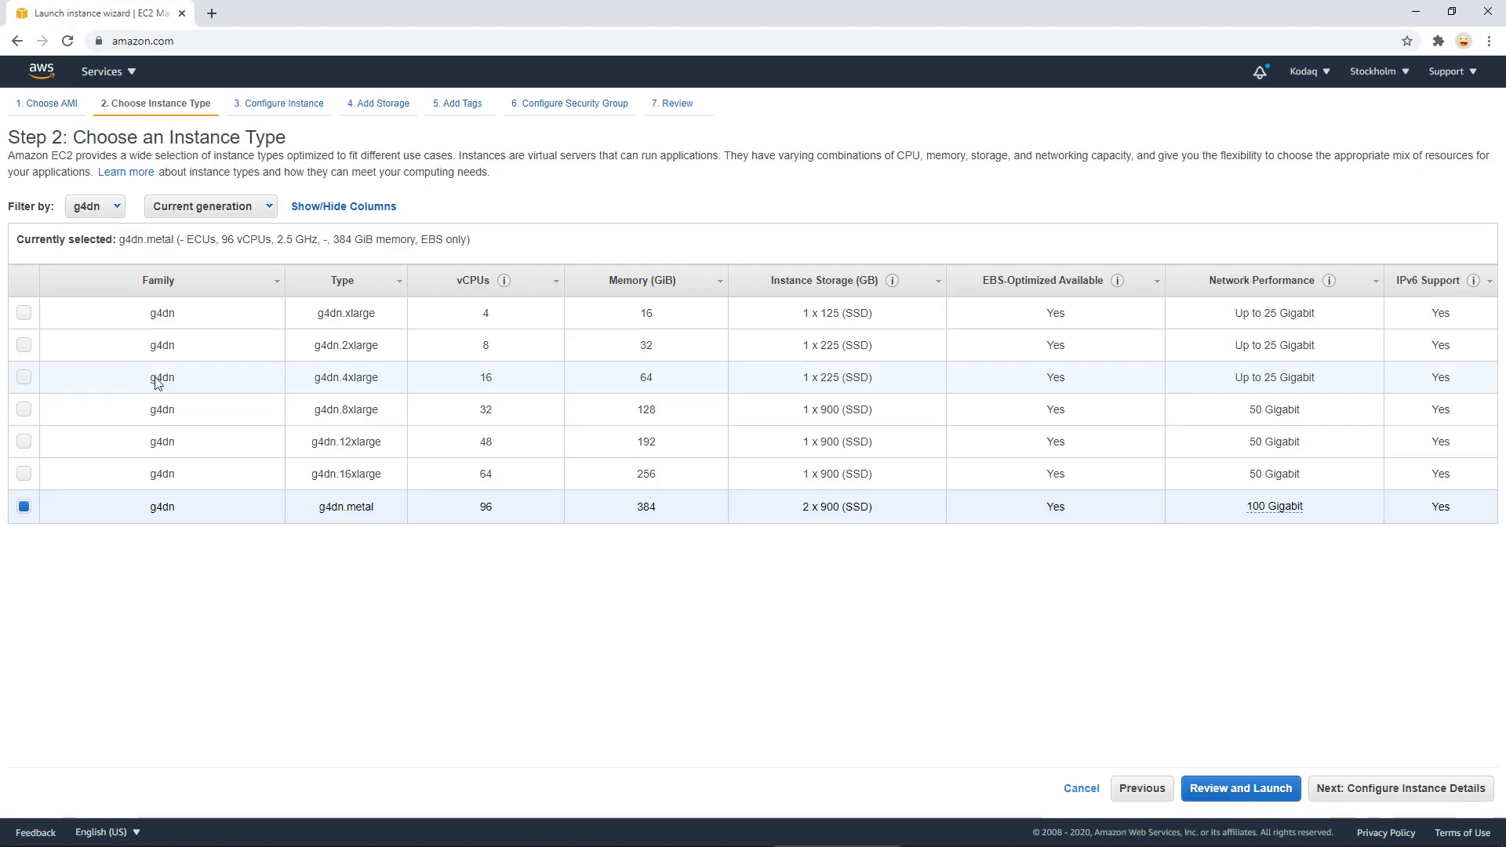
pyautogui.moveTo(314, 379); pyautogui.dragTo(383, 387)
pyautogui.click(385, 388)
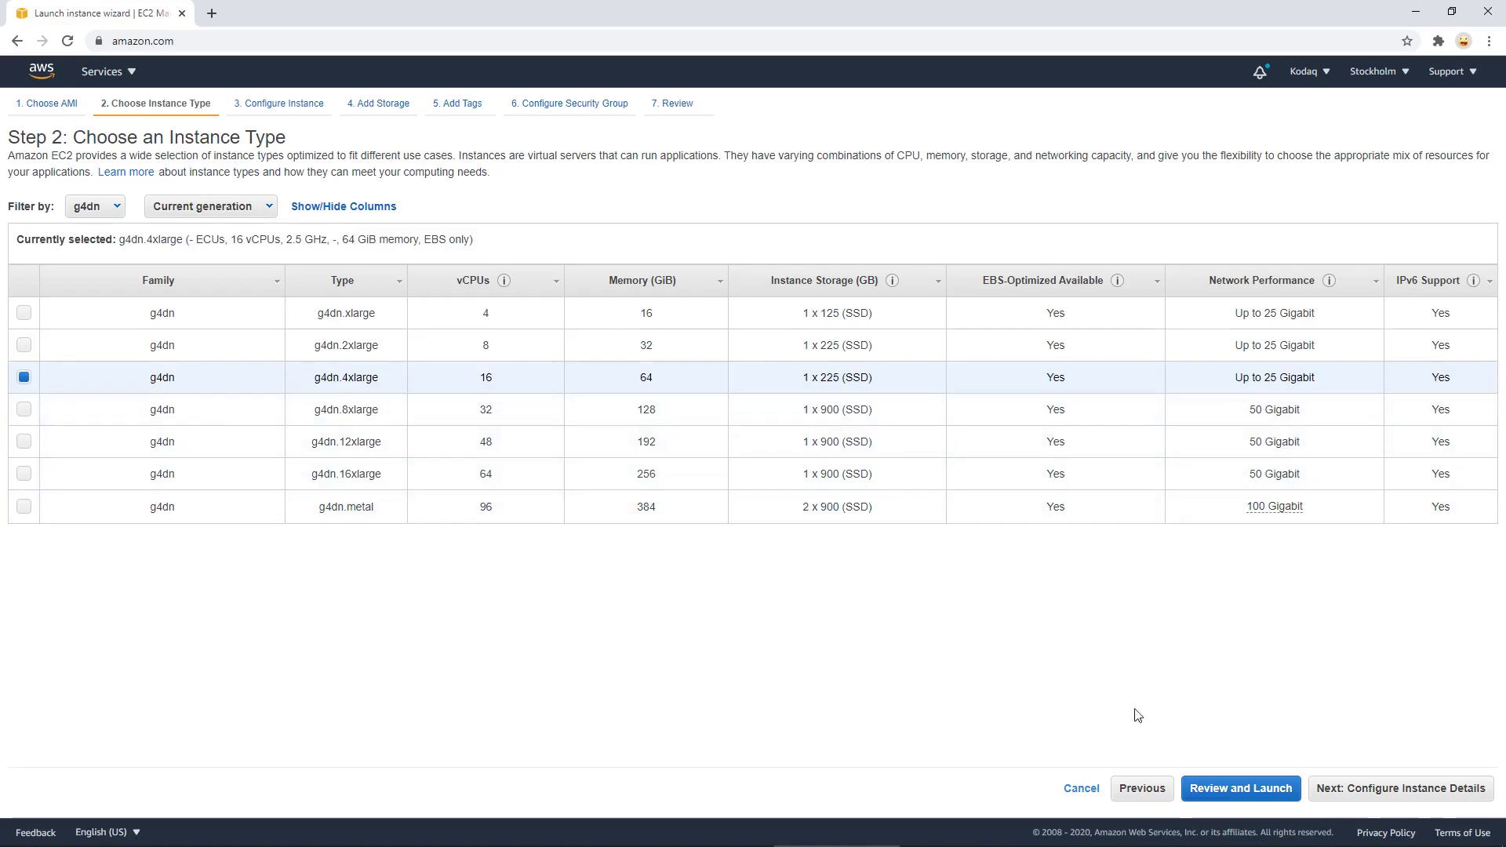
pyautogui.click(1352, 795)
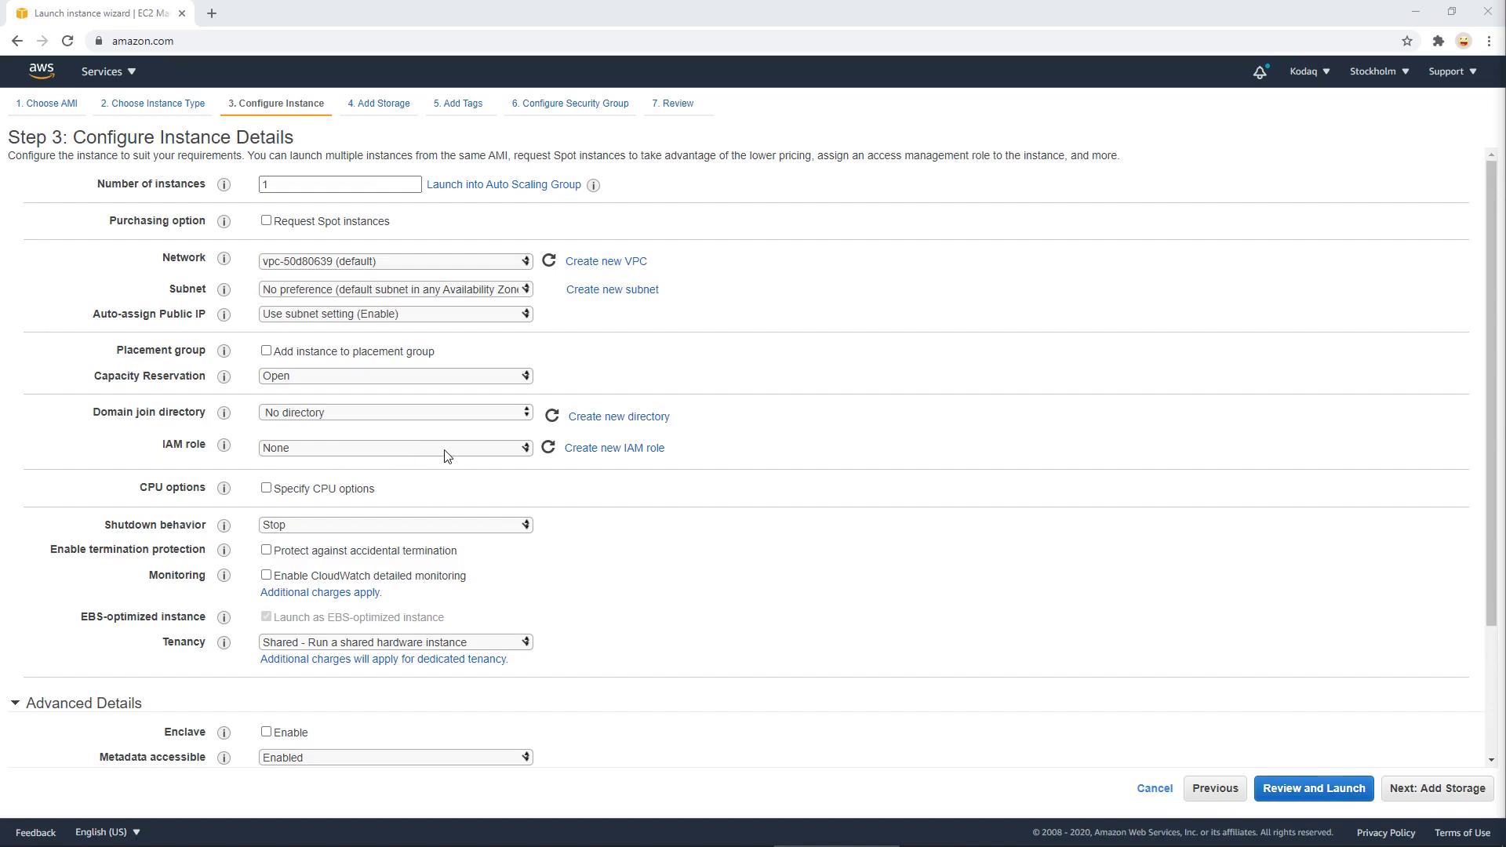
# Assign the TestS3Role IAM role, set the tenancy to Dedicated - Run a Dedicated instance, and continue to the storage settings.
pyautogui.click(504, 452)
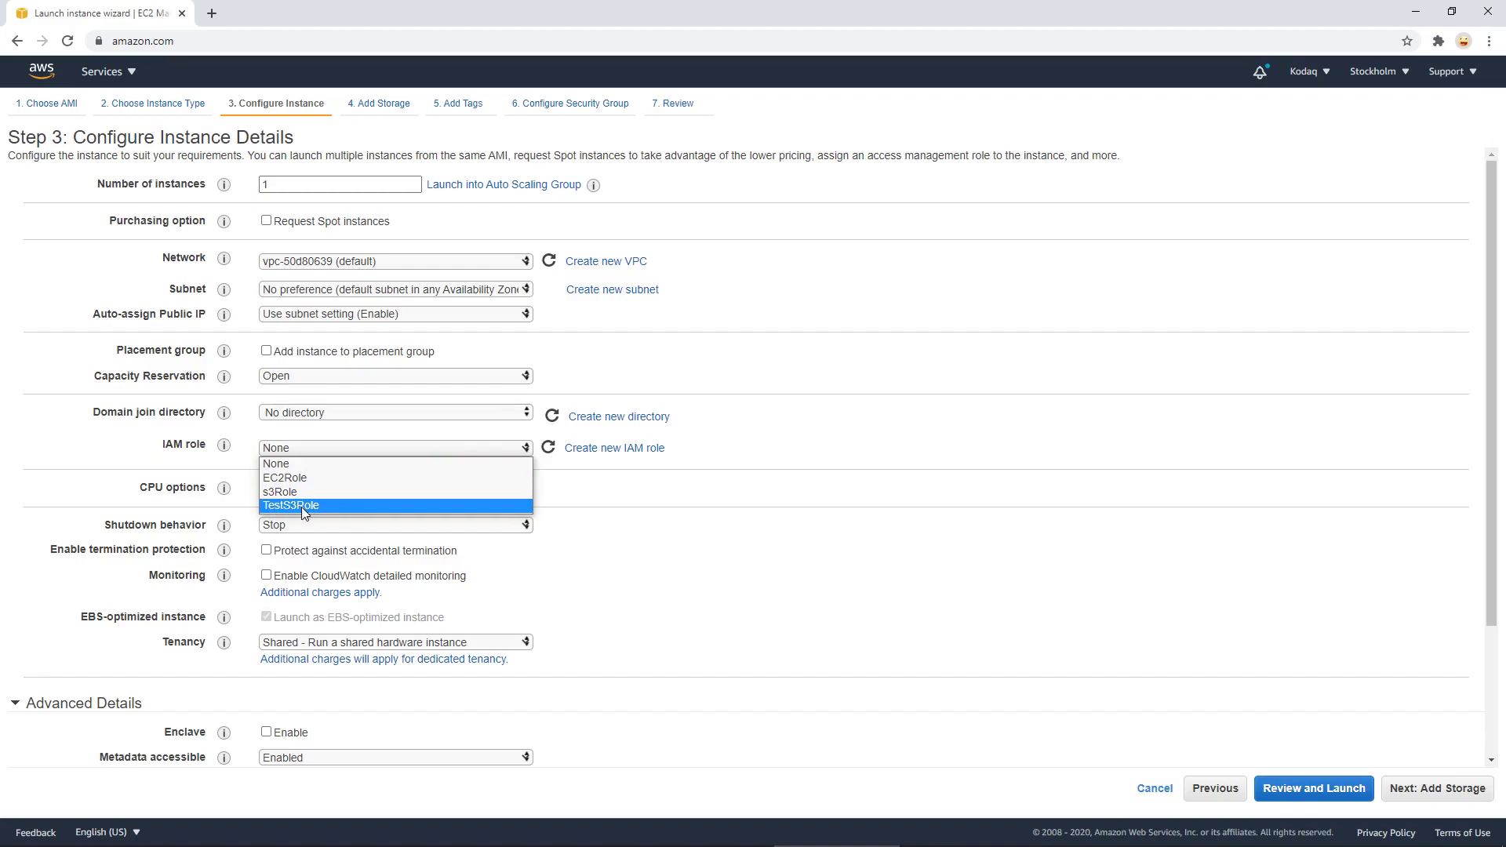
pyautogui.click(301, 507)
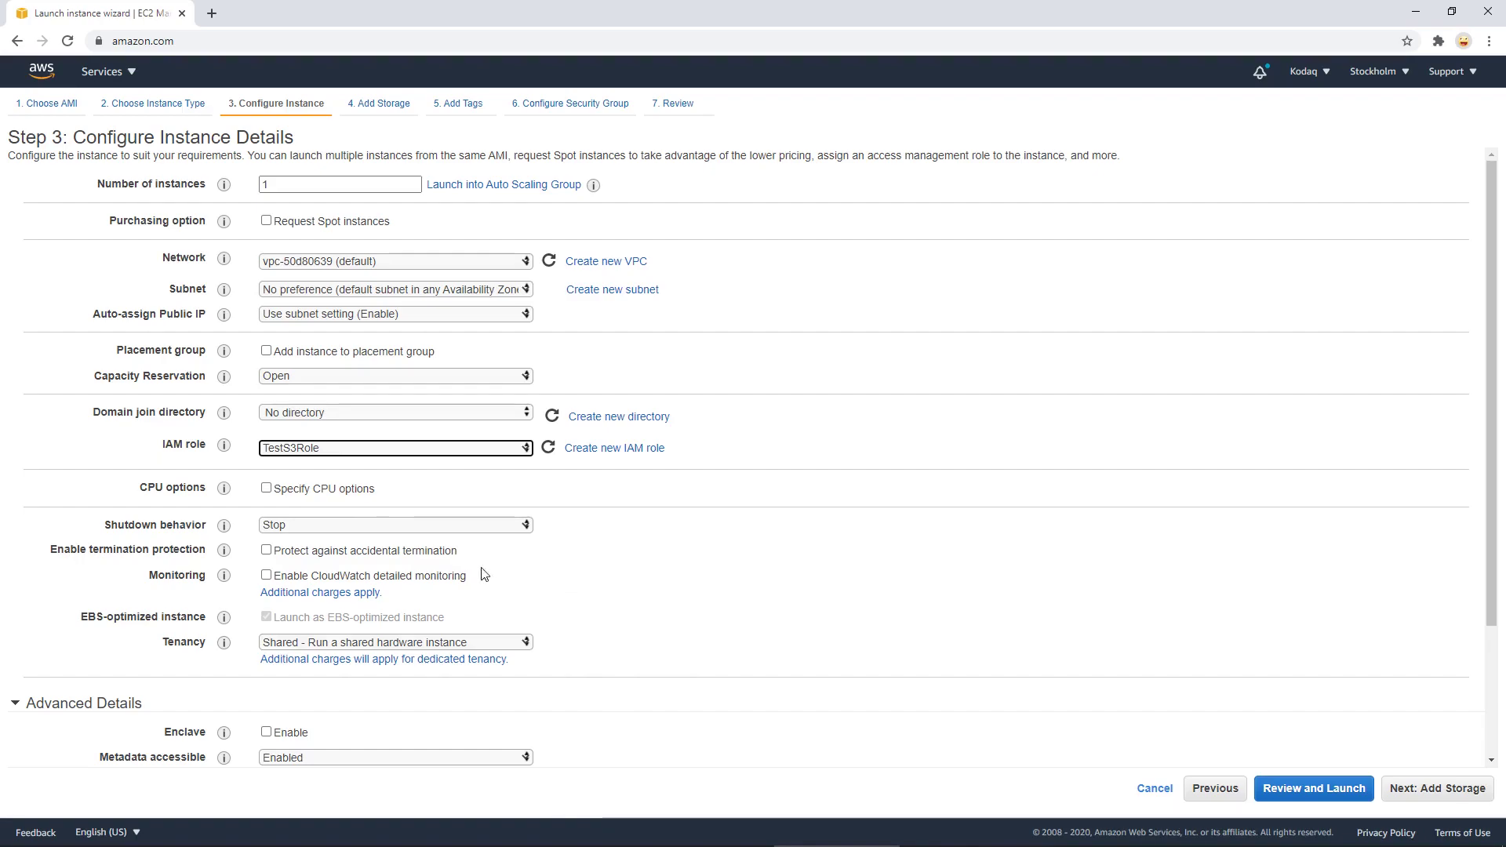
pyautogui.click(347, 643)
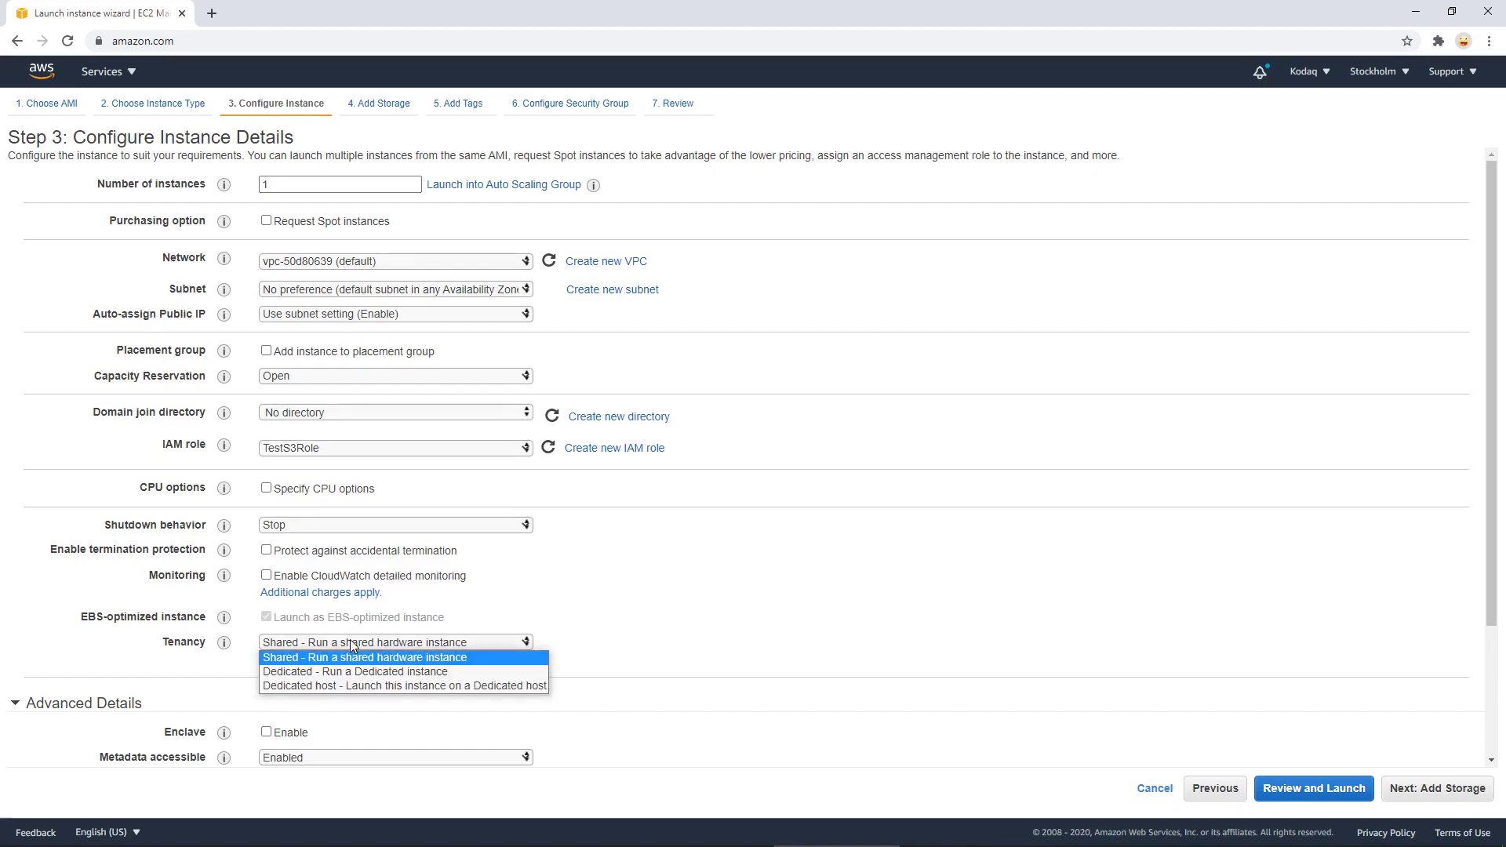
pyautogui.click(398, 673)
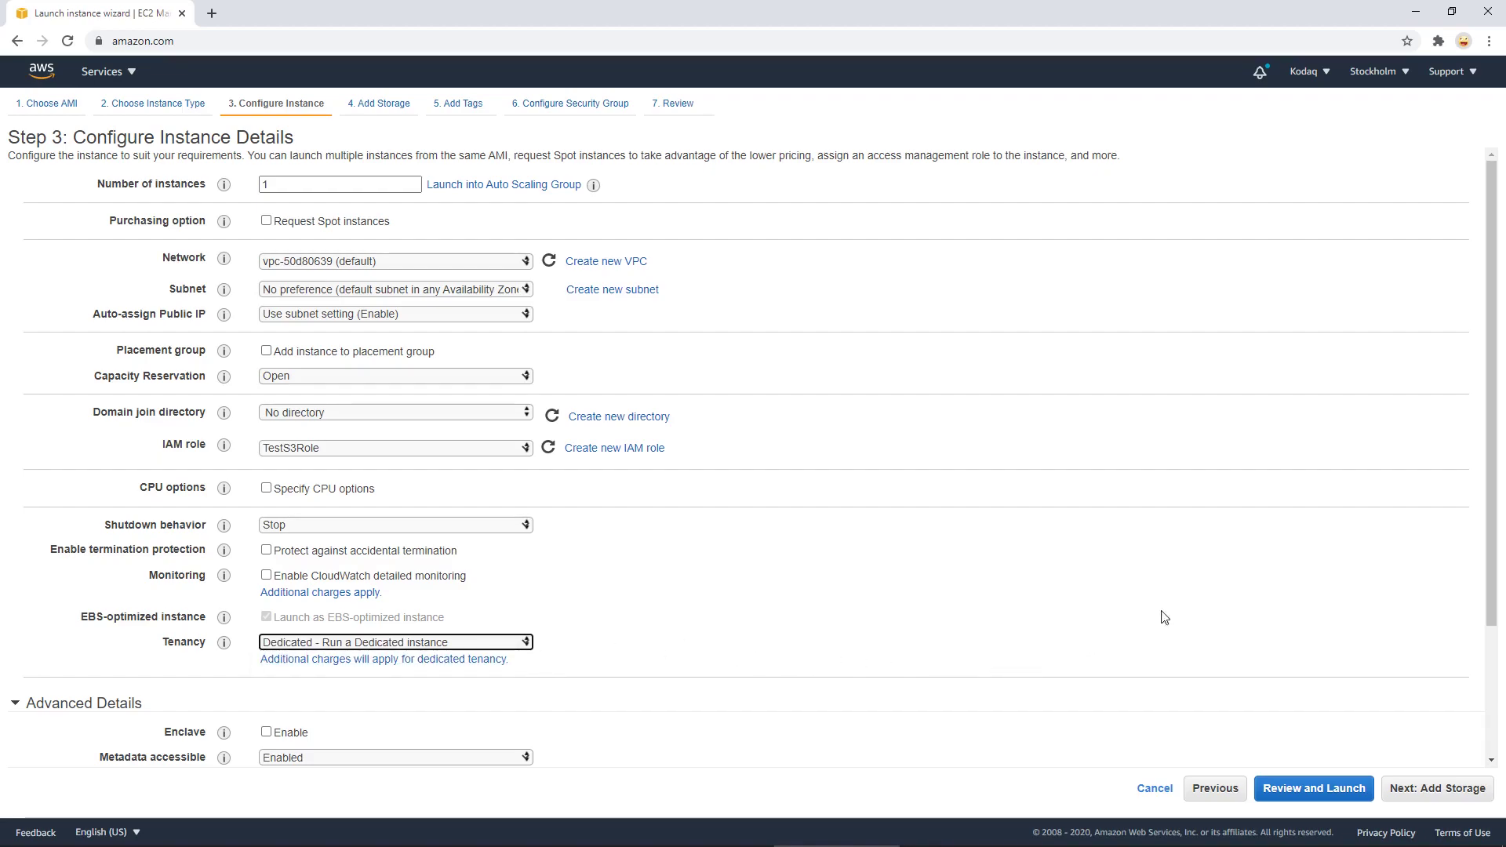
pyautogui.click(1425, 797)
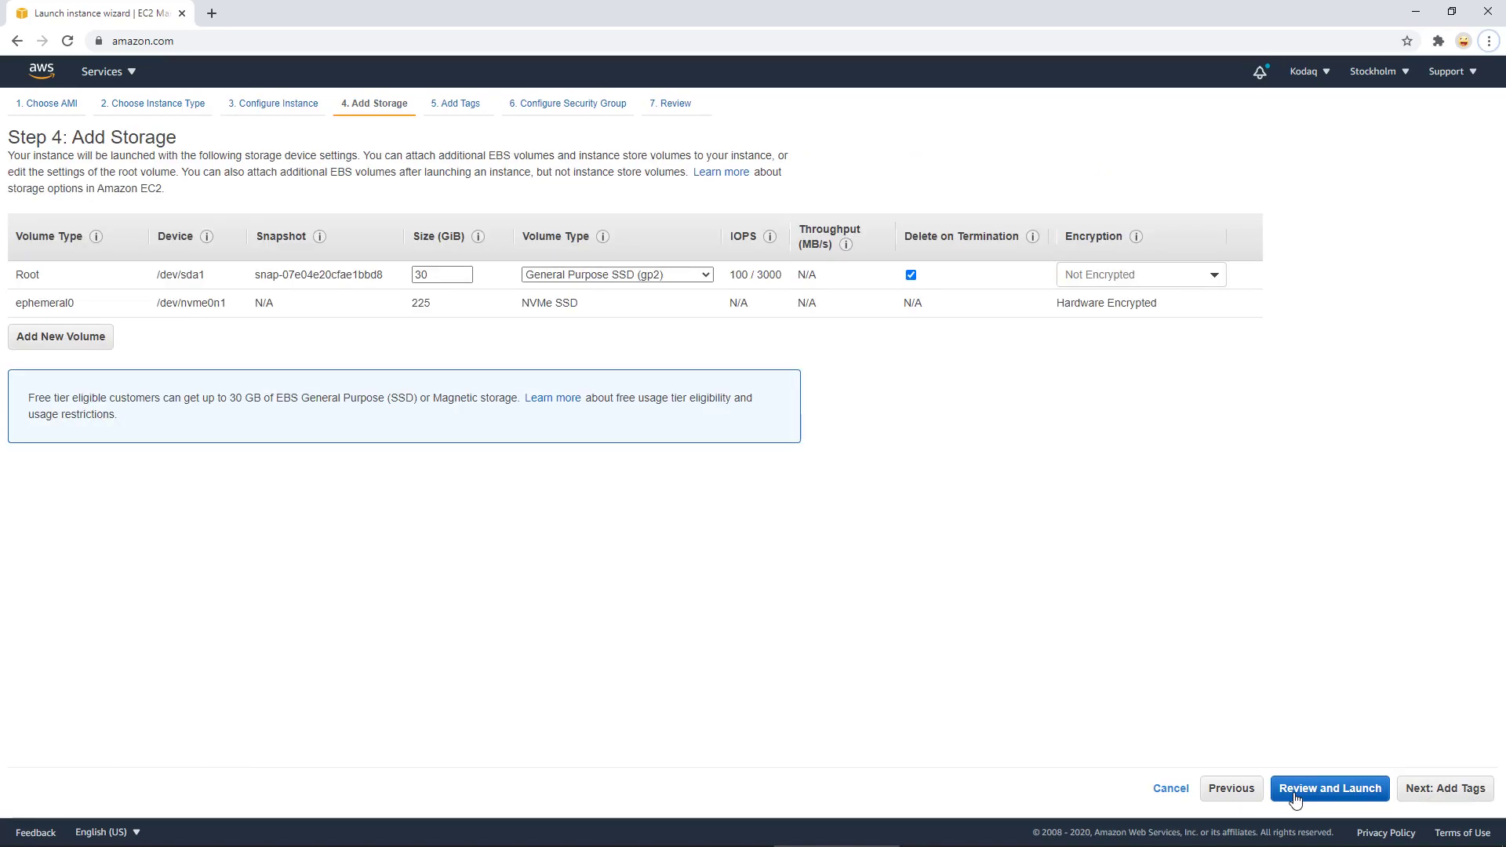
# Set the root volume size to 50 GiB and continue to the tags stage.
pyautogui.doubleClick(430, 280)
pyautogui.click(469, 302)
pyautogui.doubleClick(441, 283)
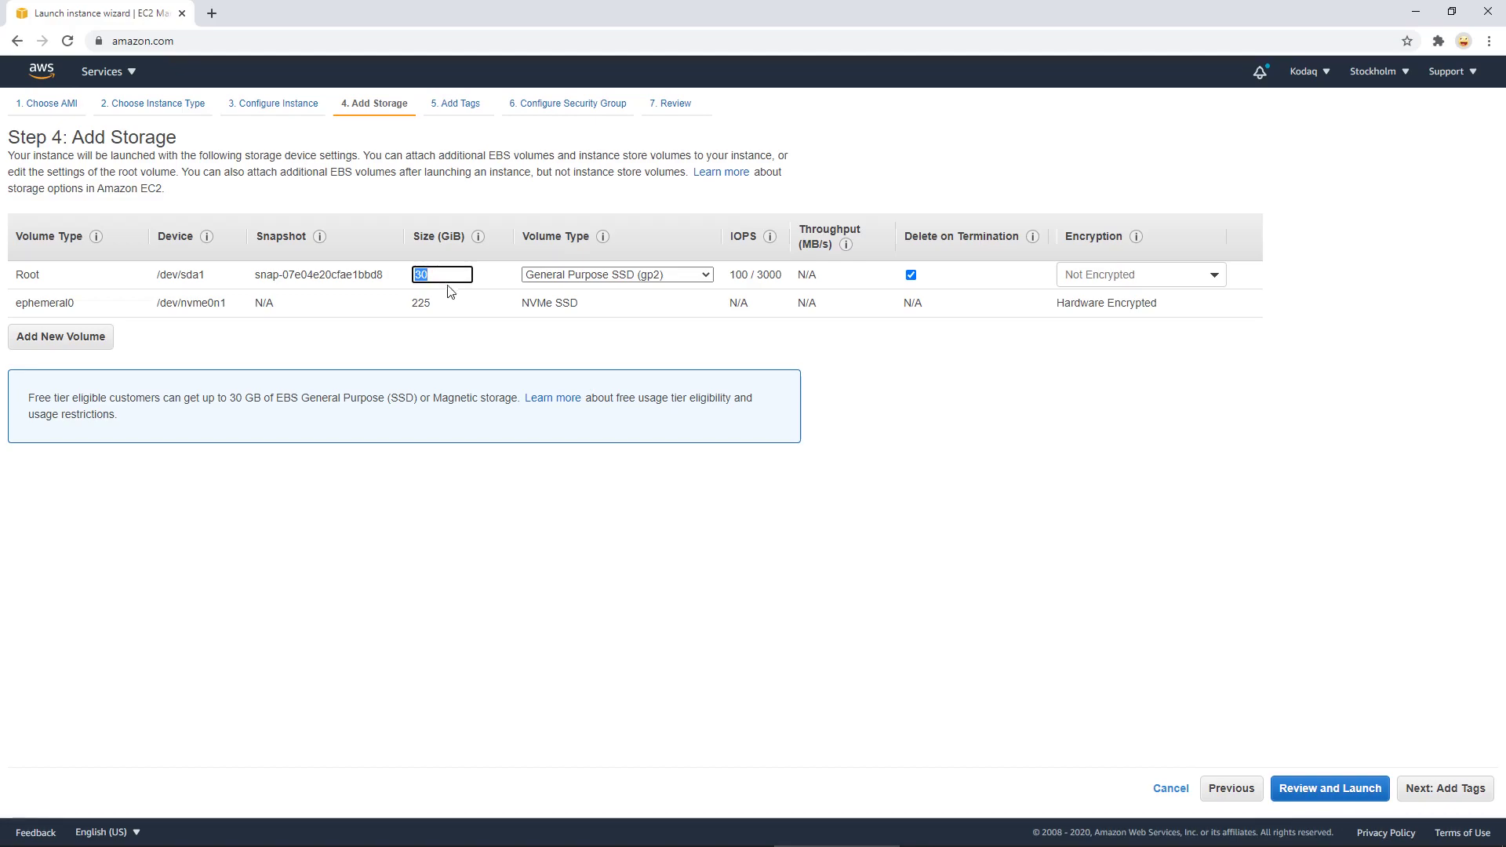
pyautogui.click(457, 298)
pyautogui.doubleClick(439, 284)
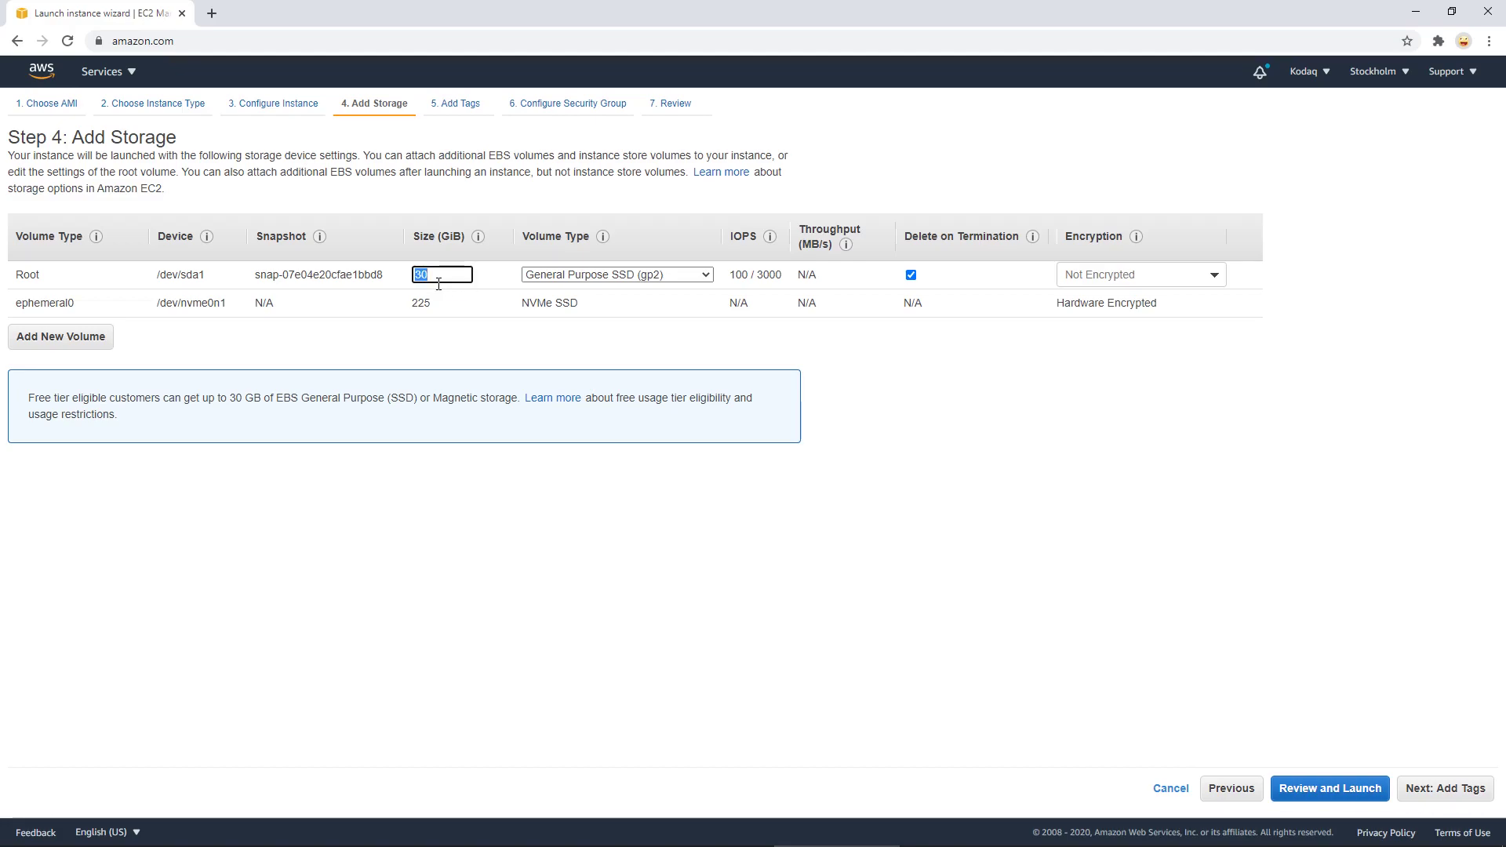
pyautogui.write('50')
pyautogui.doubleClick(439, 285)
pyautogui.click(434, 280)
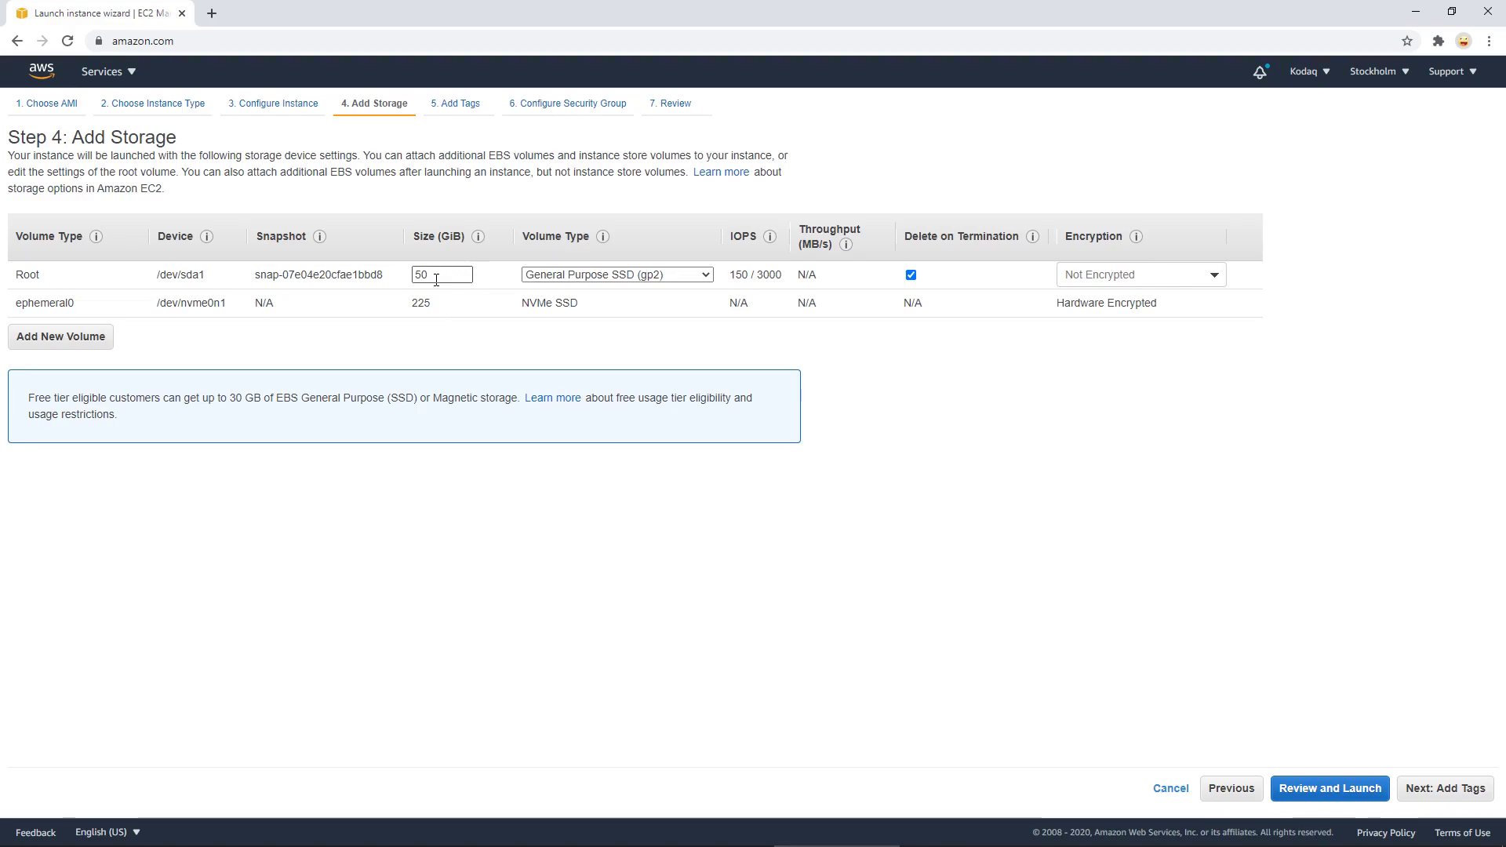
pyautogui.click(1463, 792)
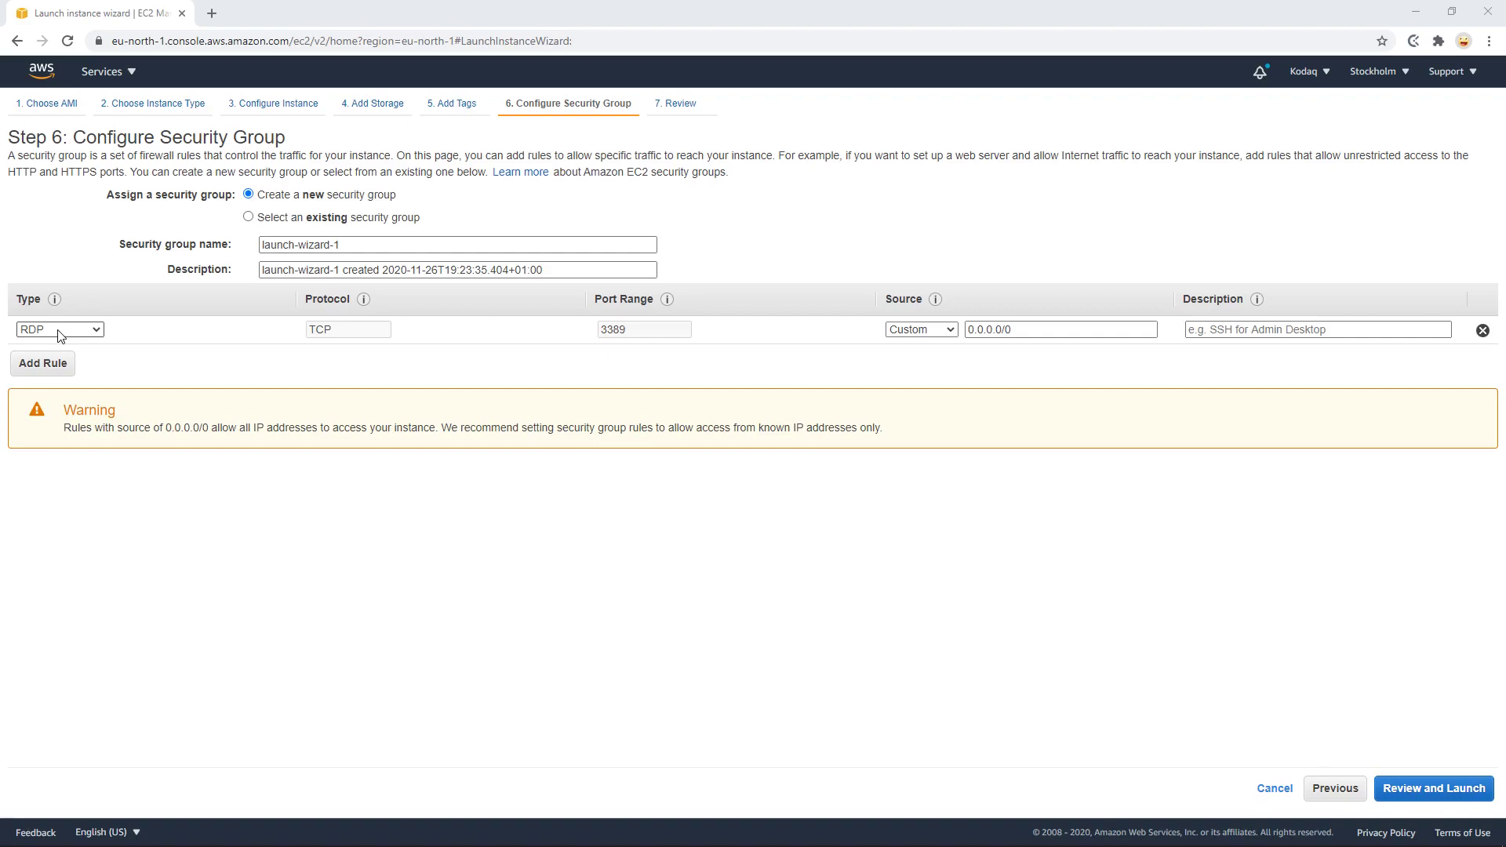
# Add two custom TCP rules to the new security group for ports 80 and 8888.
pyautogui.click(42, 363)
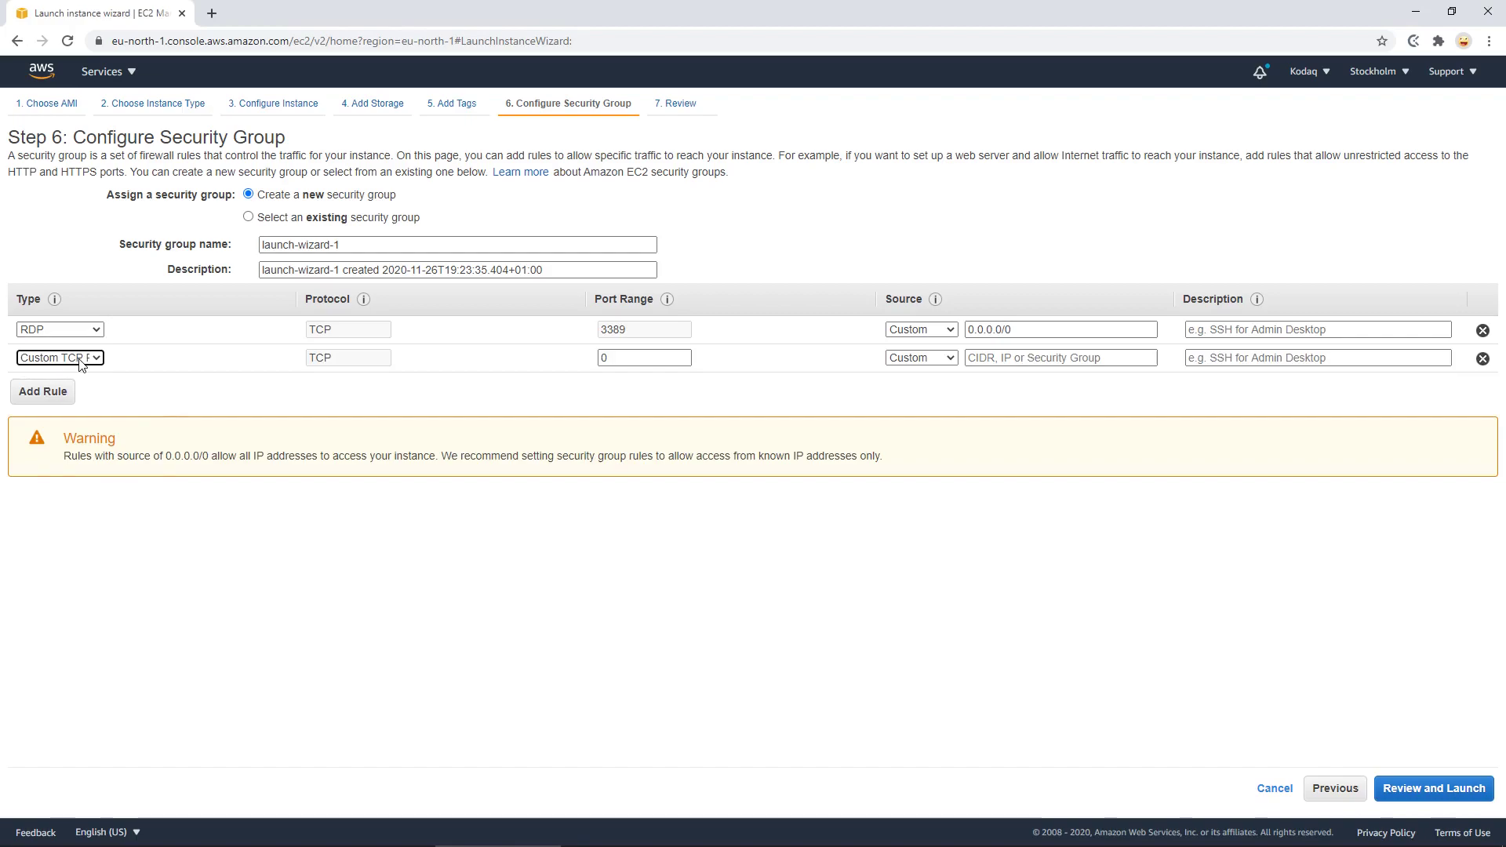
pyautogui.click(85, 360)
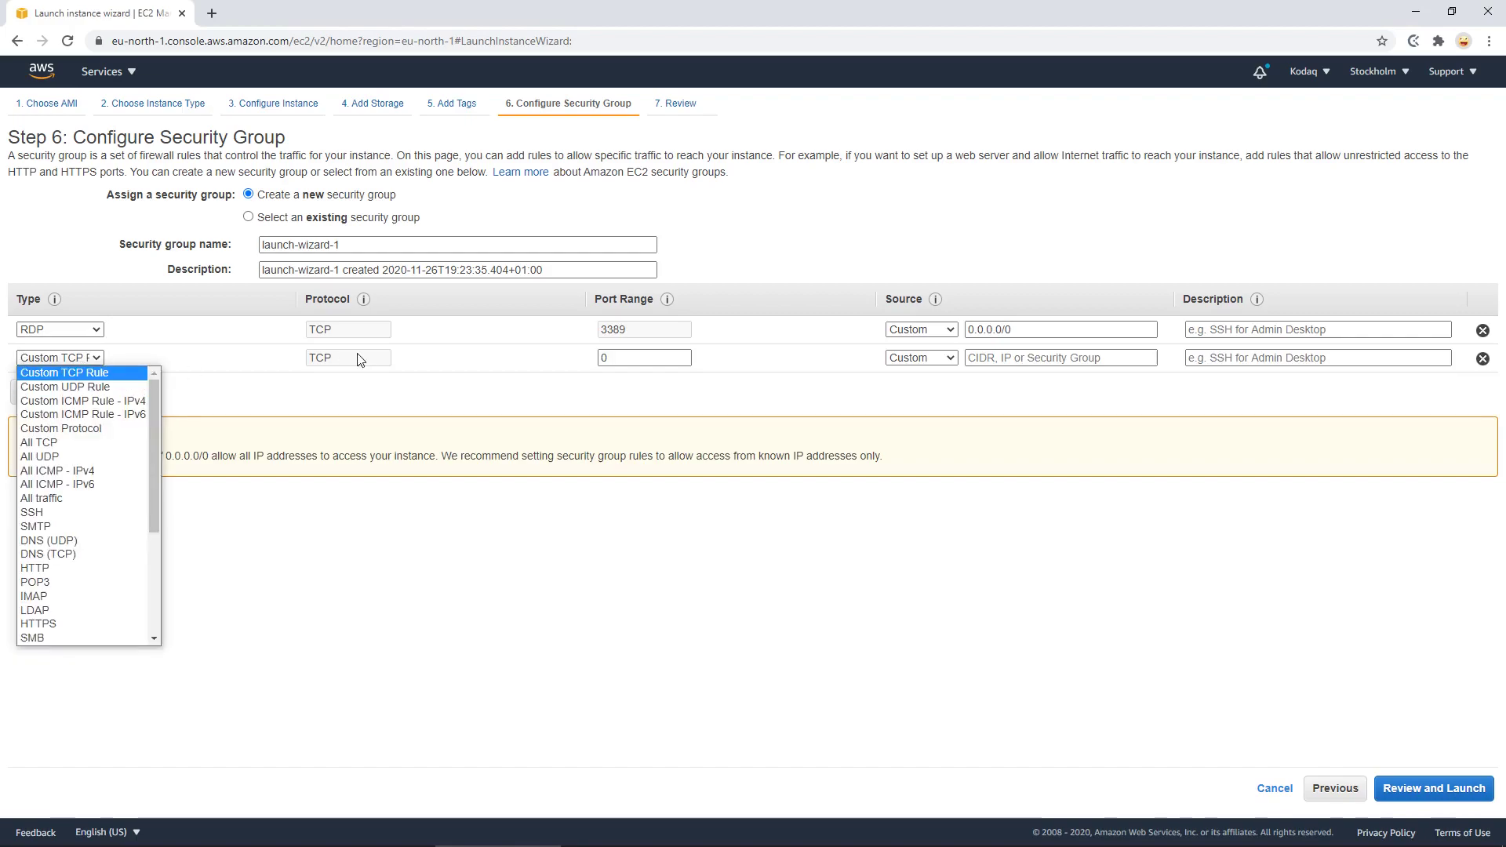
pyautogui.click(676, 363)
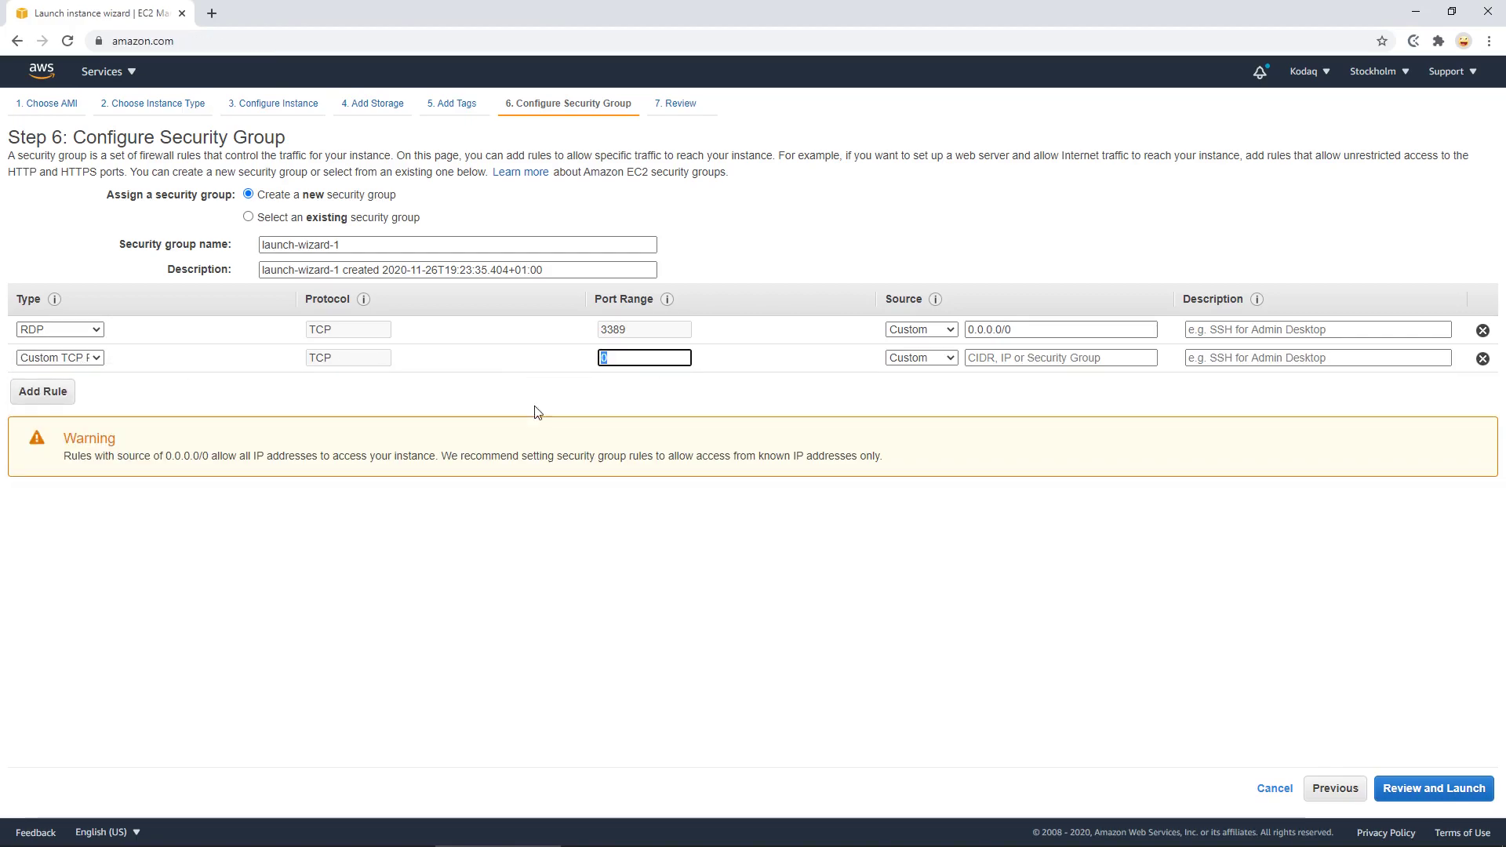
pyautogui.write('80')
pyautogui.click(65, 399)
pyautogui.press('Tab')
pyautogui.write('8')
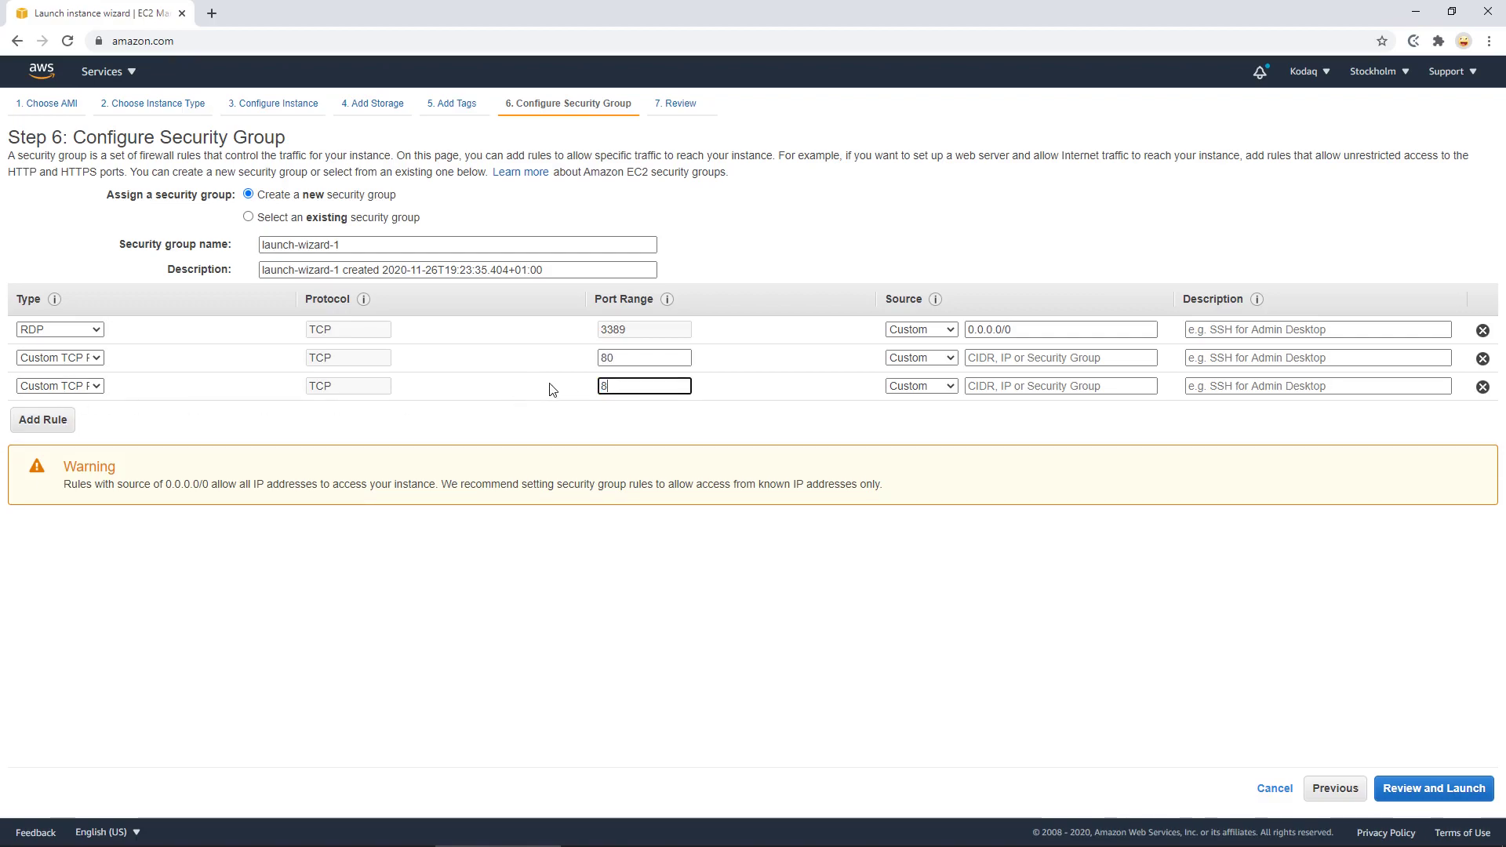
pyautogui.write('888')
# Add two more custom TCP rules for ports 443 and 19302.
pyautogui.click(42, 419)
pyautogui.press('Tab')
pyautogui.write('443')
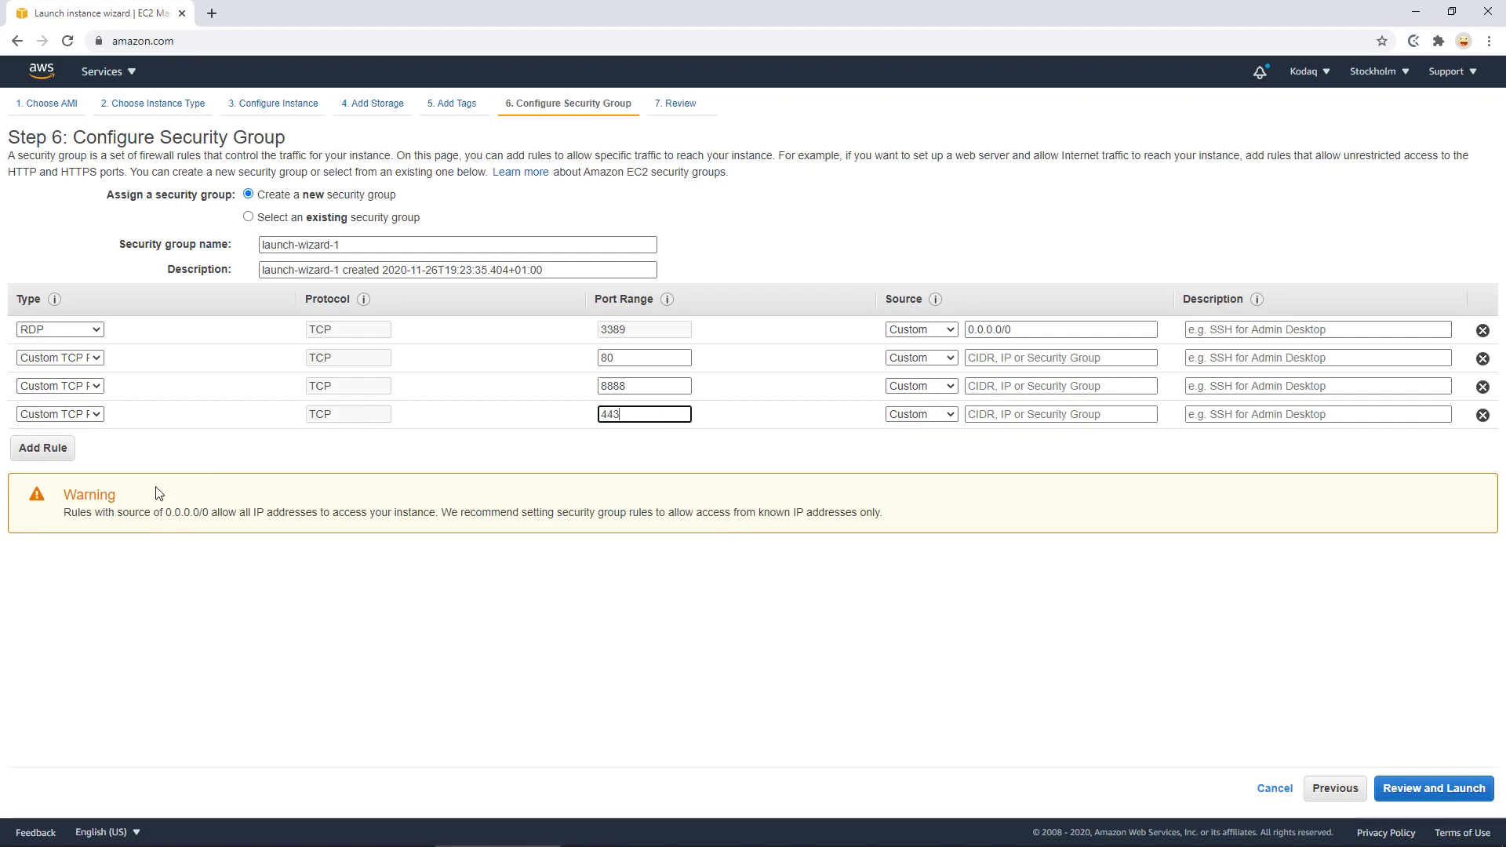
pyautogui.click(42, 448)
pyautogui.press('Tab')
pyautogui.write('1')
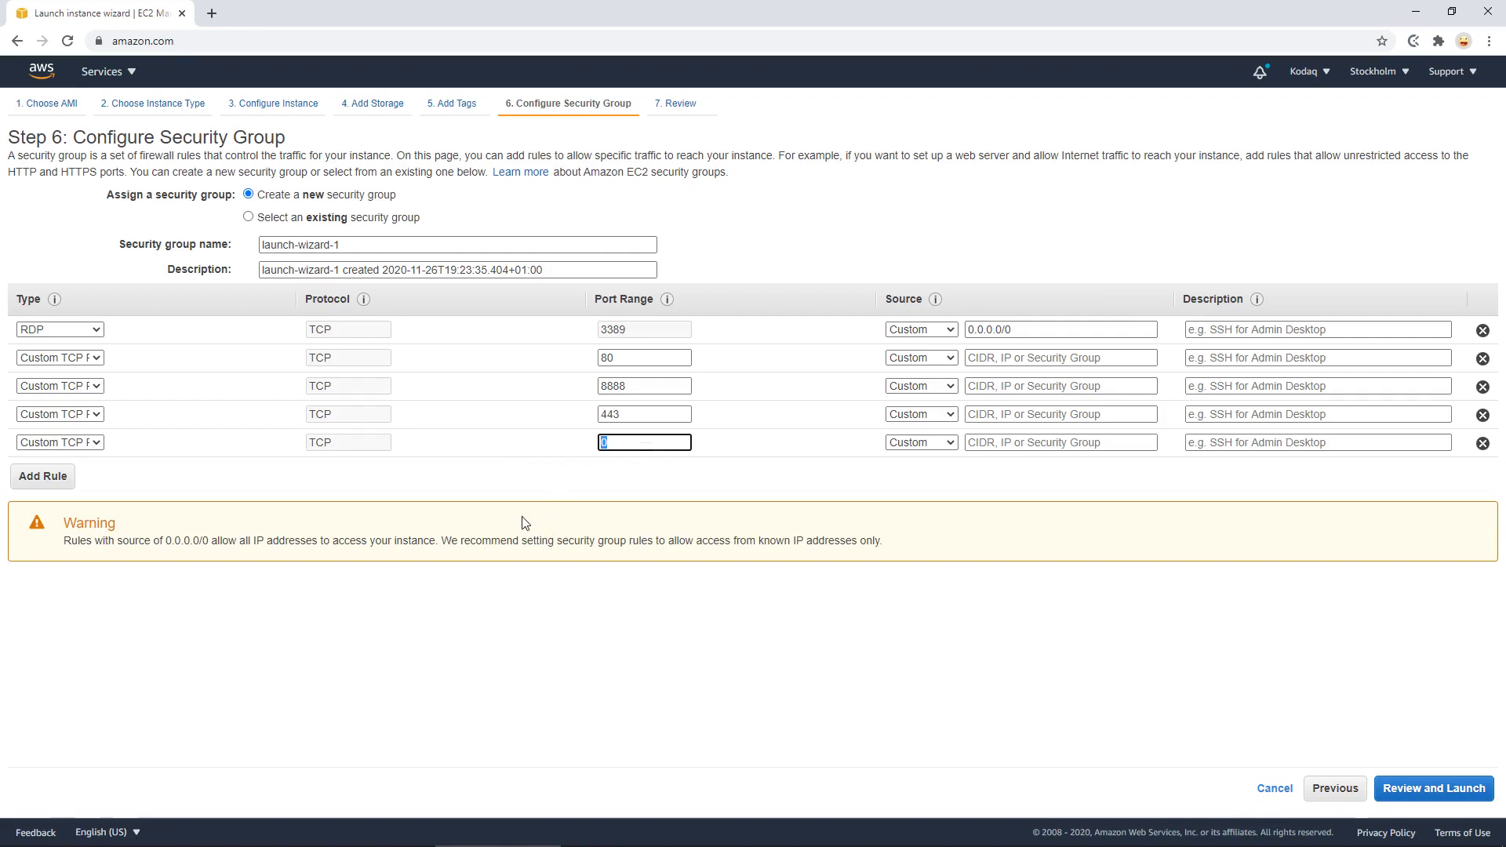
pyautogui.write('9302')
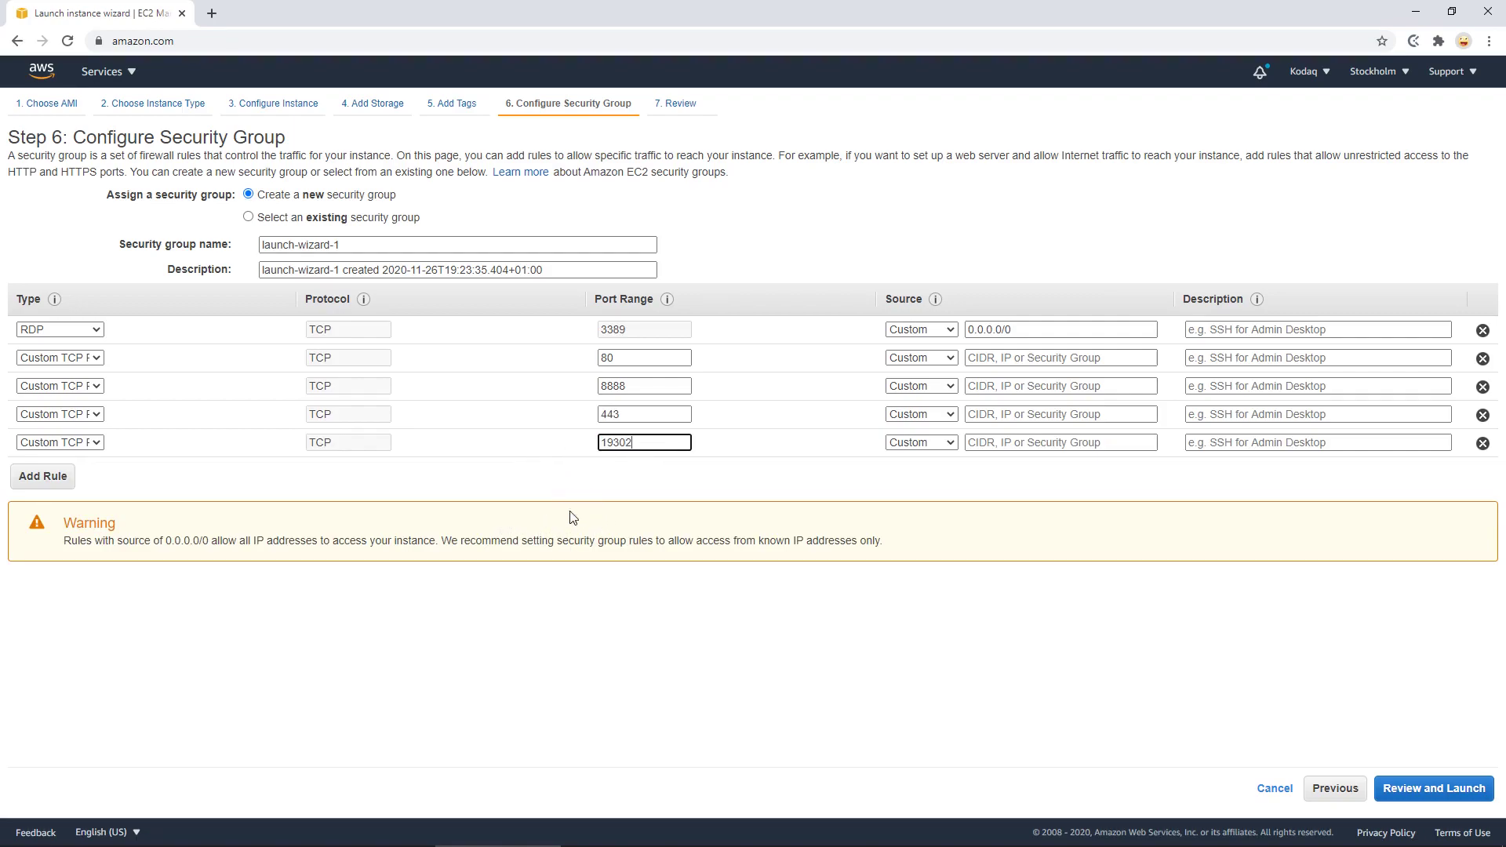
# Add another custom TCP rule for port 19303.
pyautogui.click(44, 478)
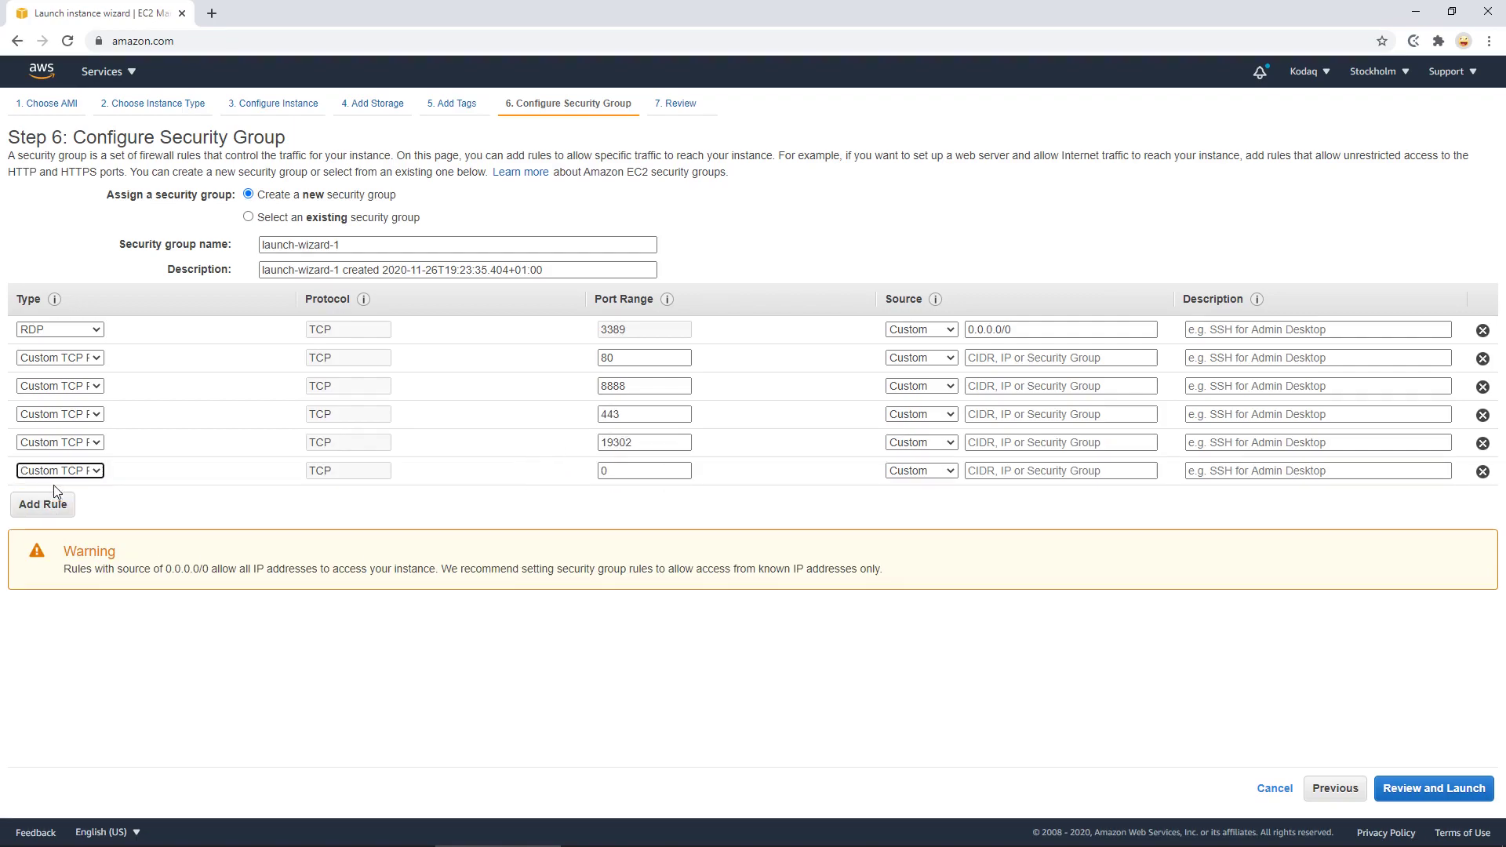
pyautogui.click(647, 473)
pyautogui.press('BackSpace')
pyautogui.write('19303')
pyautogui.click(572, 506)
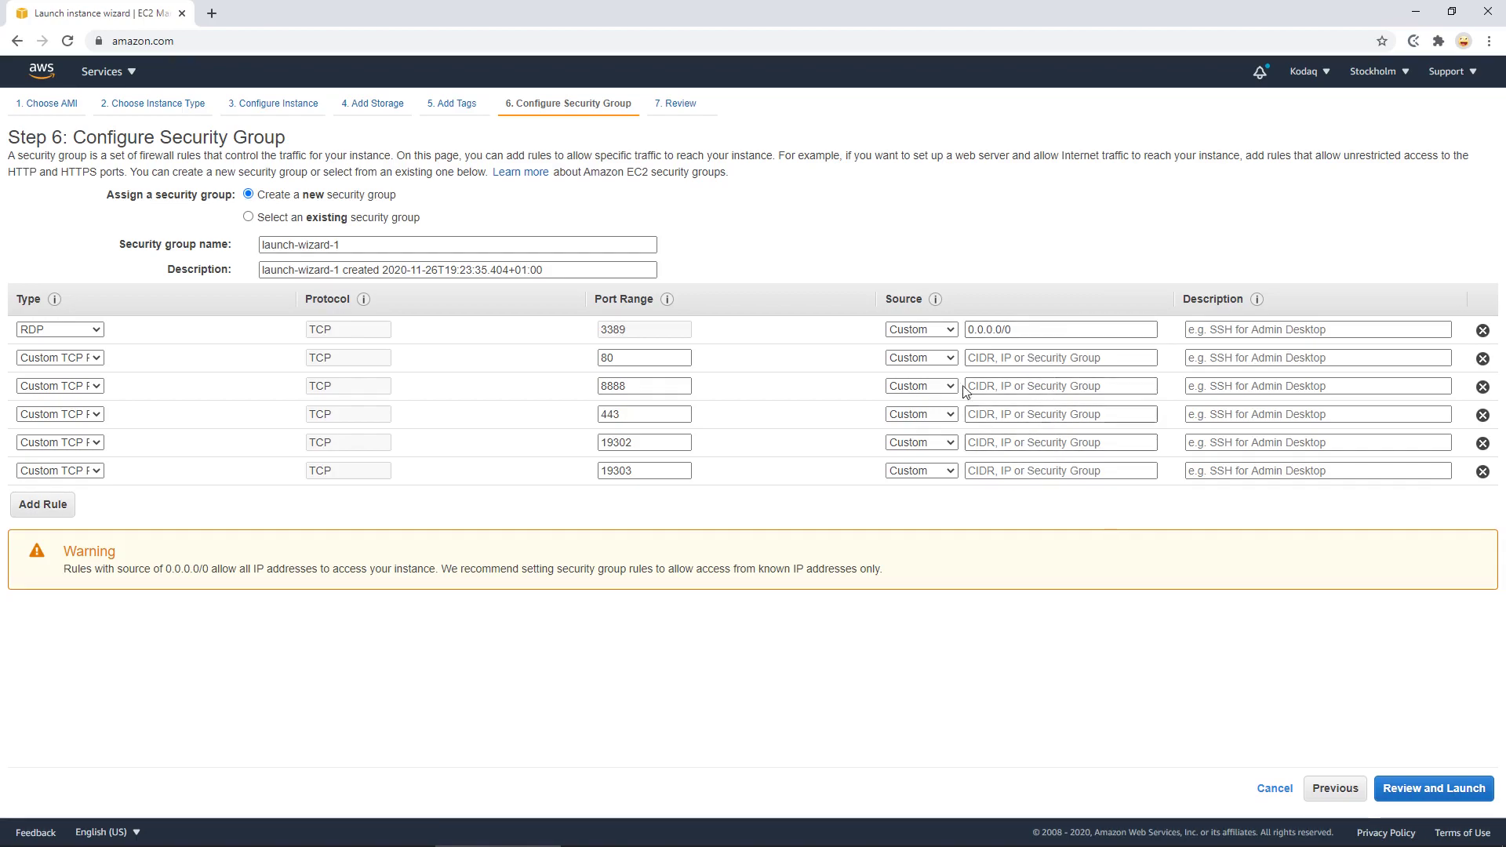
# Set the source of the RDP rule and all five custom TCP rules to Anywhere.
pyautogui.click(940, 328)
pyautogui.click(944, 361)
pyautogui.click(944, 359)
pyautogui.click(945, 387)
pyautogui.click(945, 386)
pyautogui.click(946, 415)
pyautogui.click(946, 415)
pyautogui.click(946, 443)
pyautogui.click(946, 442)
pyautogui.click(945, 470)
pyautogui.click(945, 471)
pyautogui.click(946, 499)
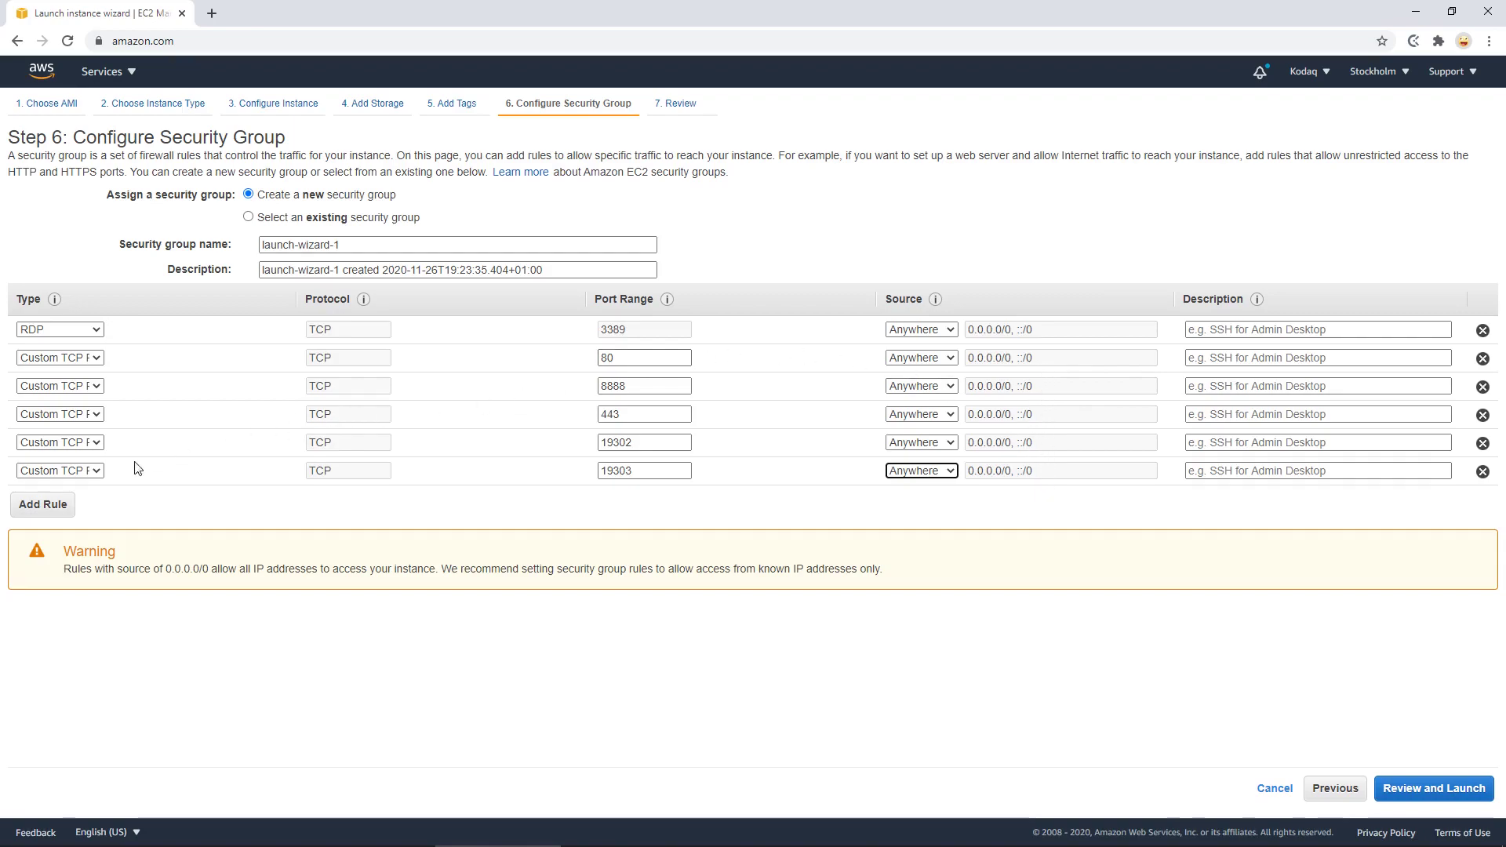
# Add a custom UDP rule for port 8888 to the security group.
pyautogui.click(44, 504)
pyautogui.click(76, 499)
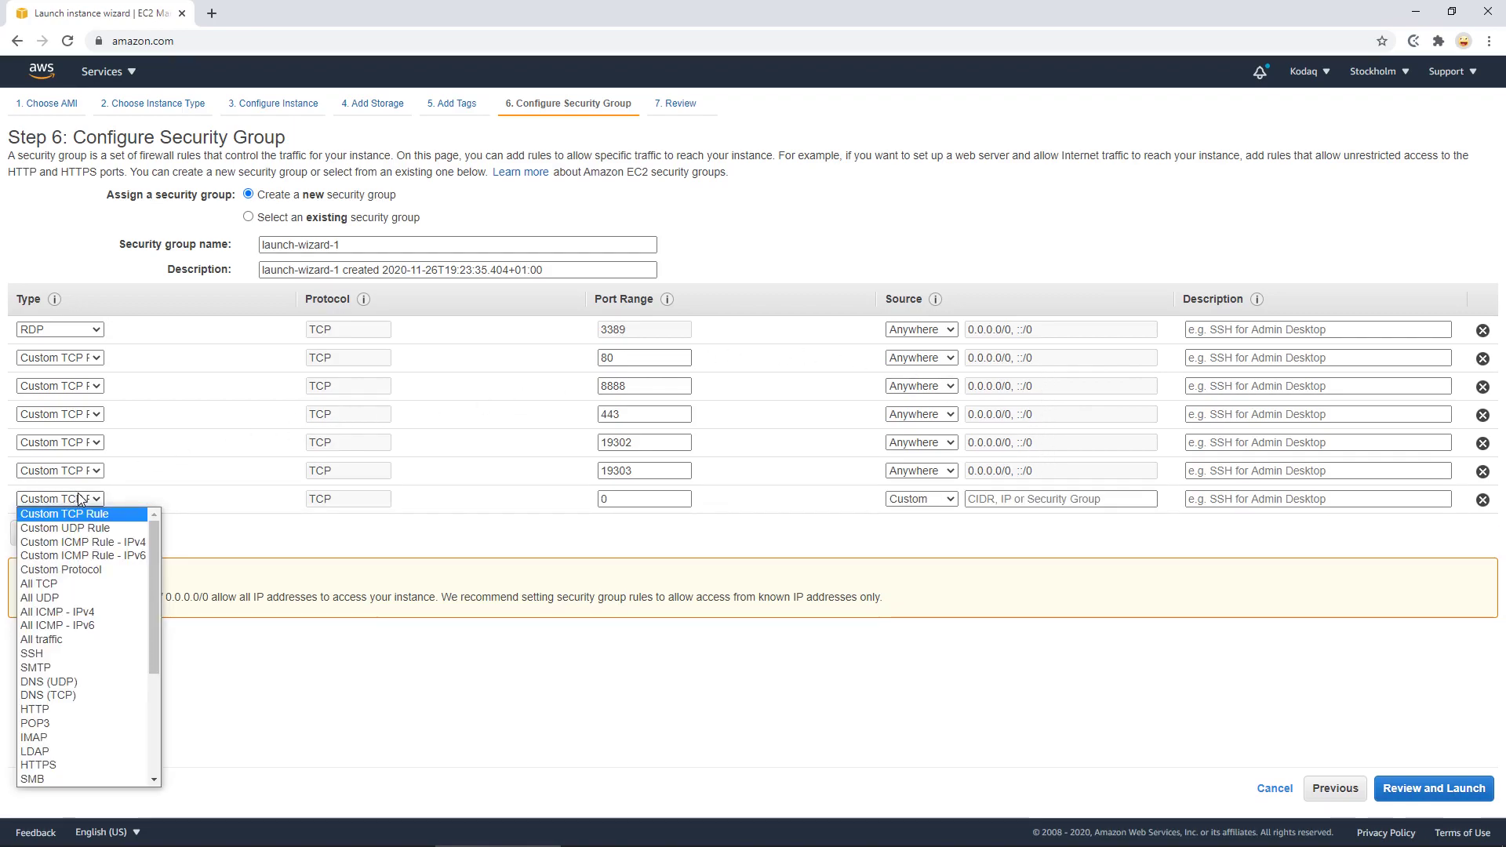
pyautogui.click(97, 528)
pyautogui.click(669, 506)
pyautogui.write('8888')
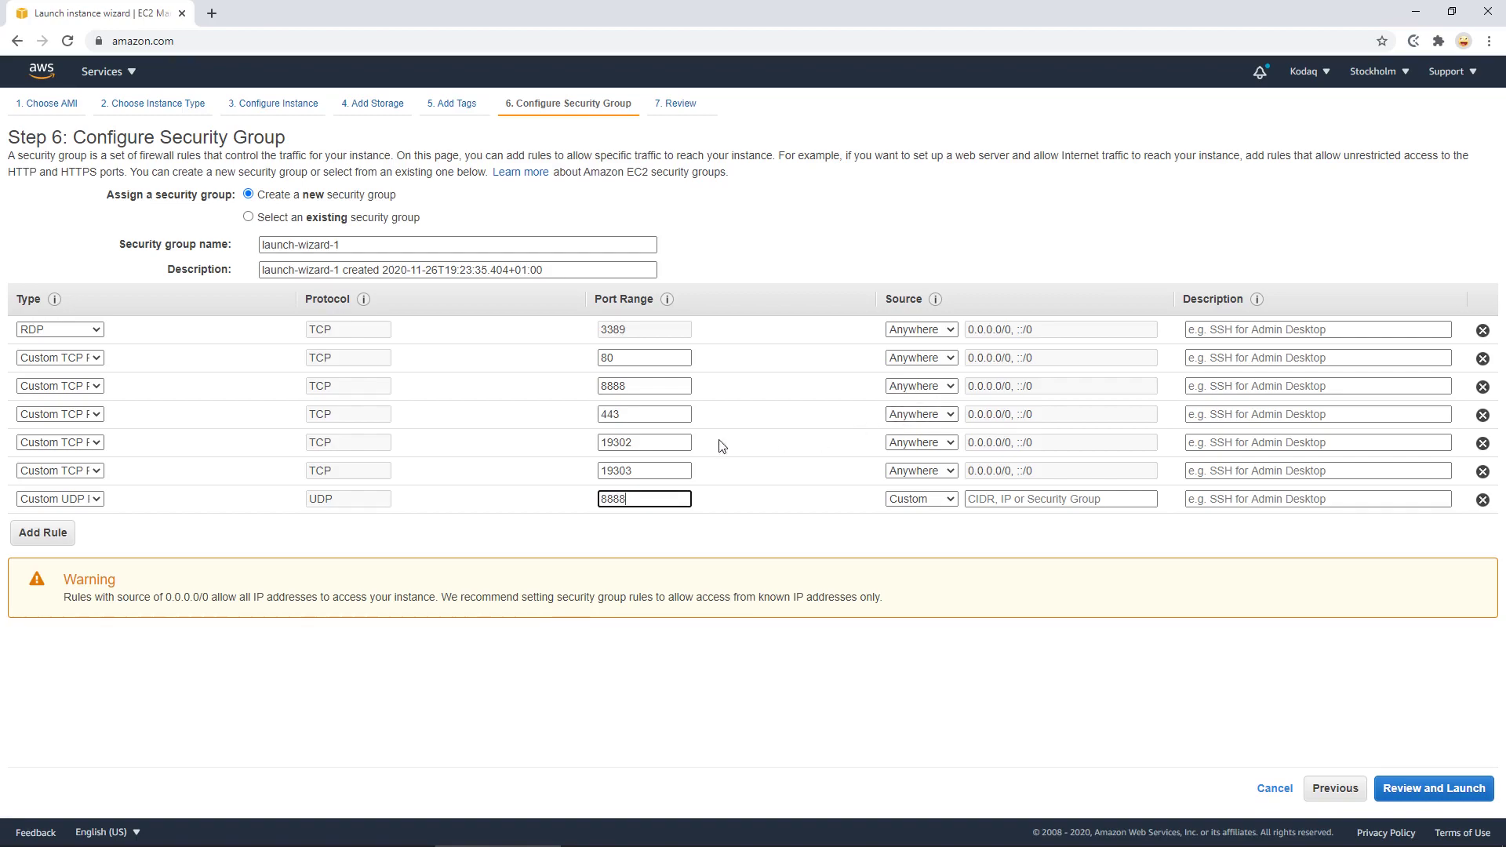
# Add a second custom UDP rule for port 19302.
pyautogui.click(48, 533)
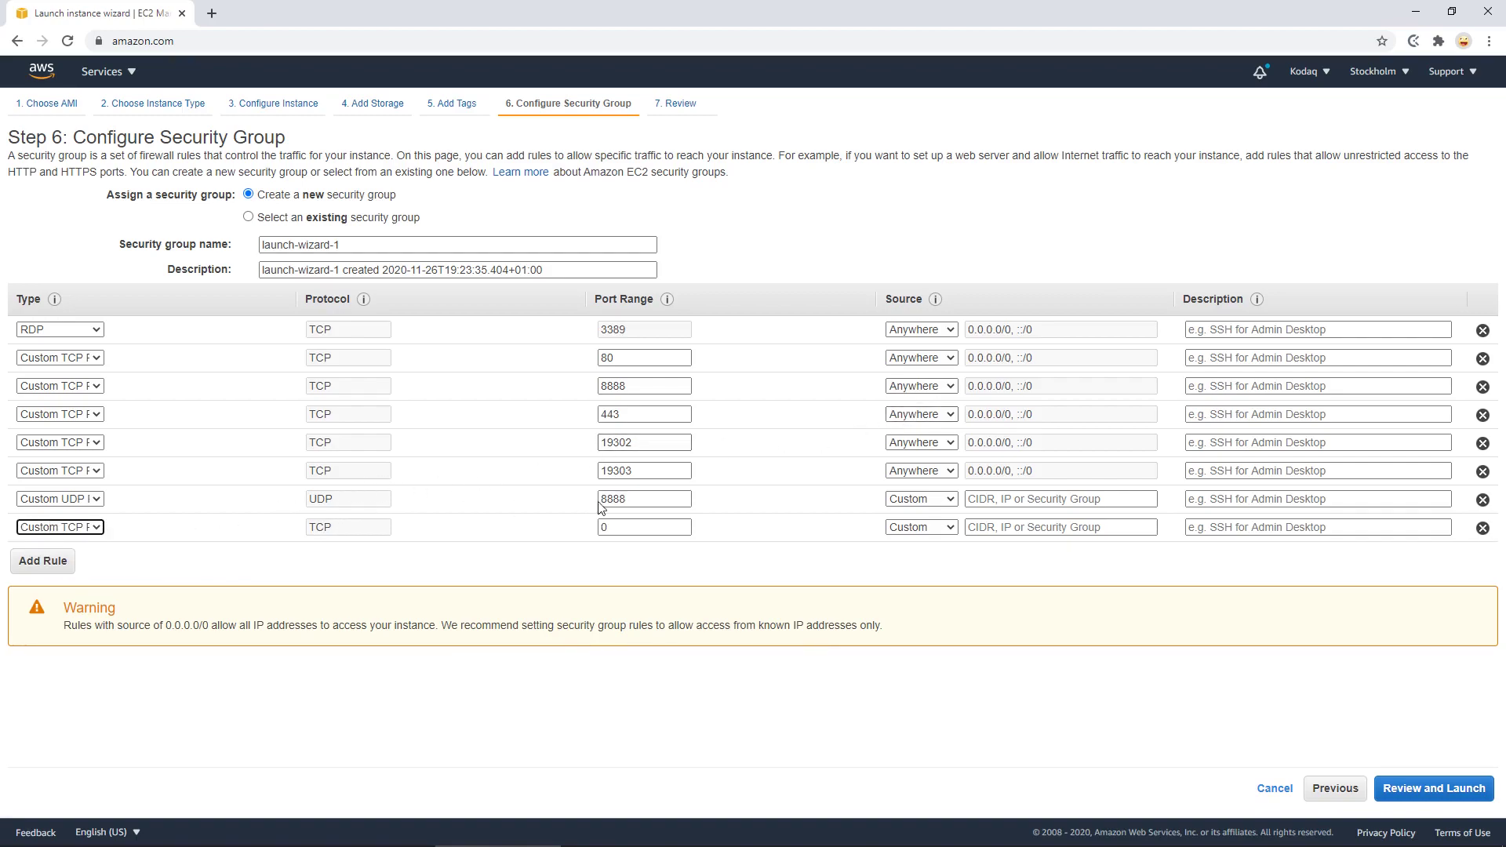
pyautogui.click(80, 528)
pyautogui.click(87, 555)
pyautogui.click(666, 532)
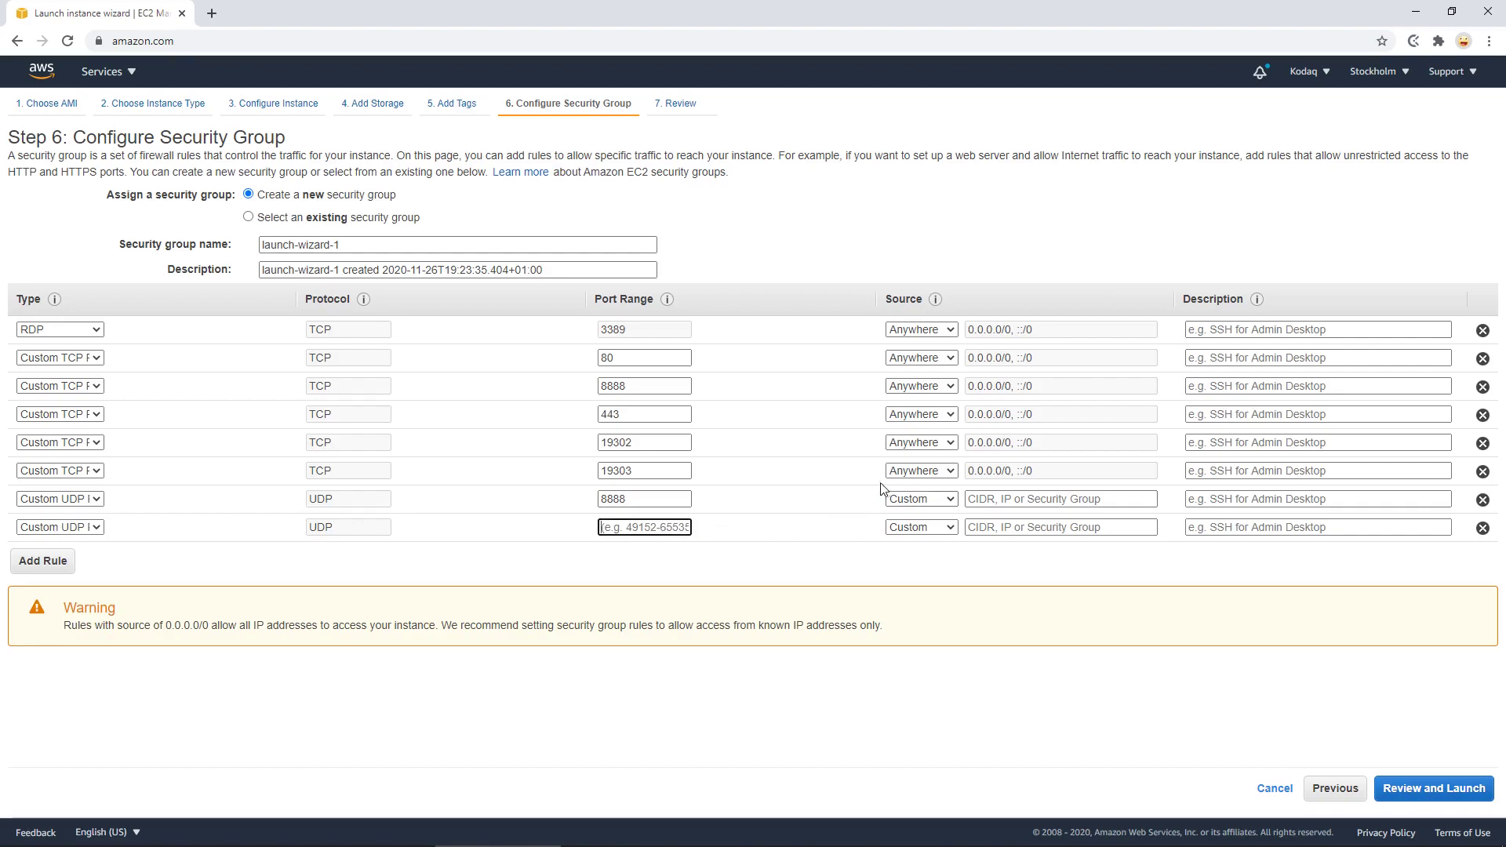
pyautogui.write('19302')
# Add a third custom UDP rule for port 19303.
pyautogui.click(63, 561)
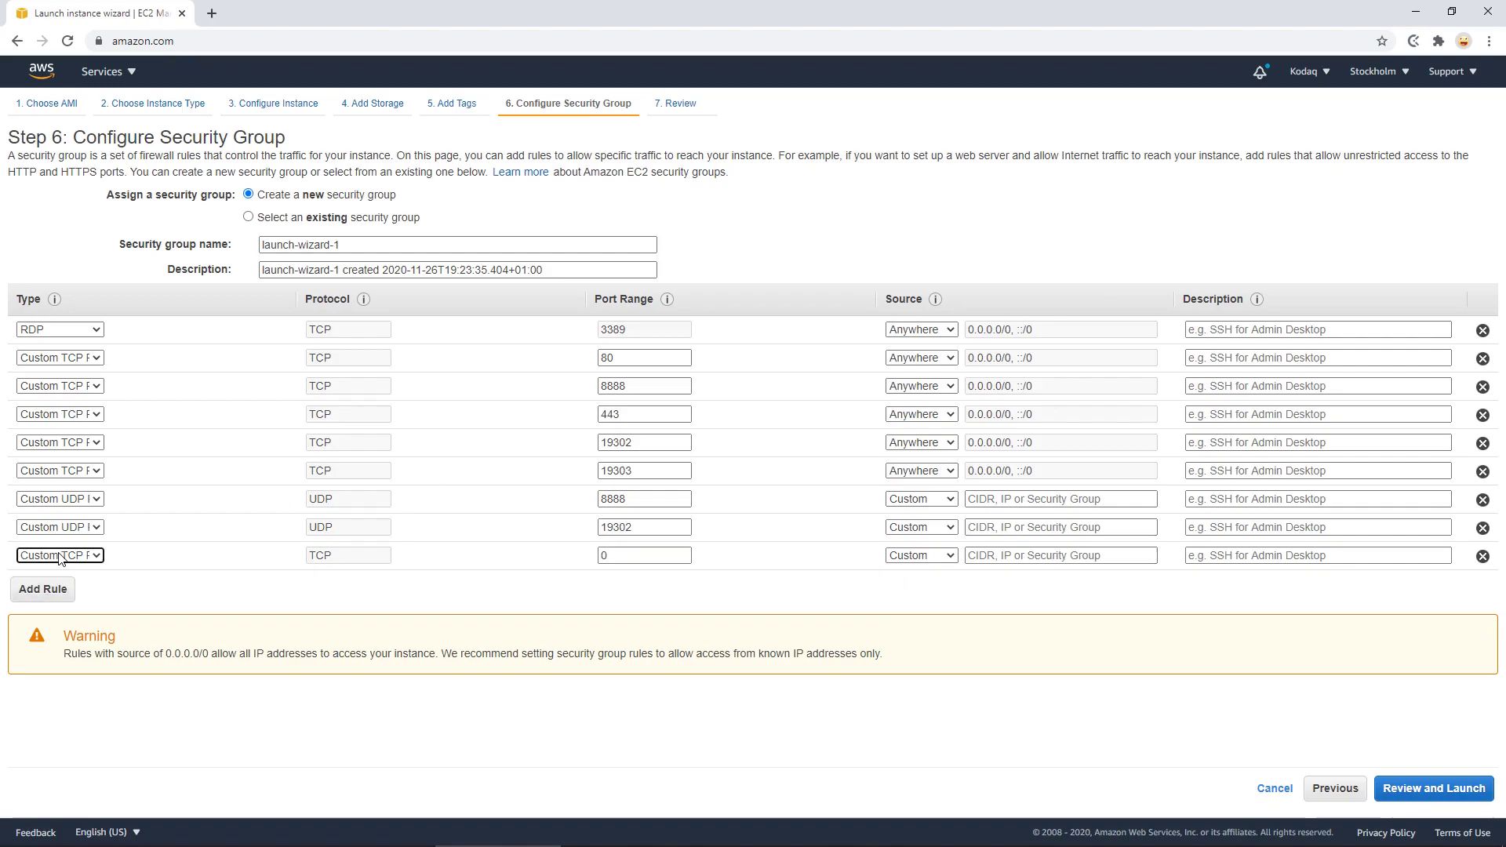
pyautogui.click(62, 555)
pyautogui.click(51, 593)
pyautogui.click(639, 557)
pyautogui.write('19')
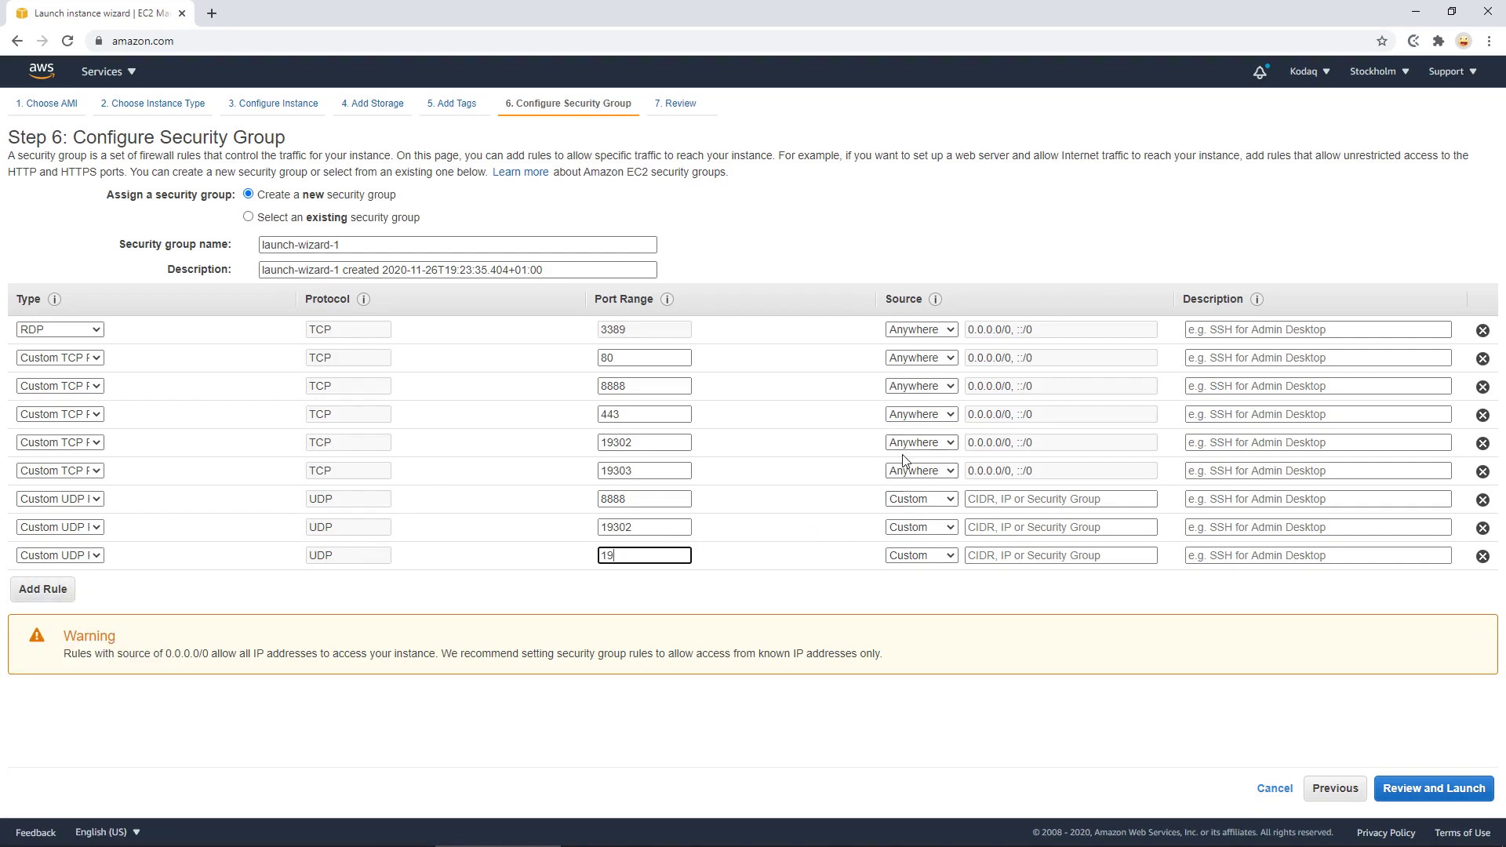
pyautogui.write('303')
pyautogui.click(784, 494)
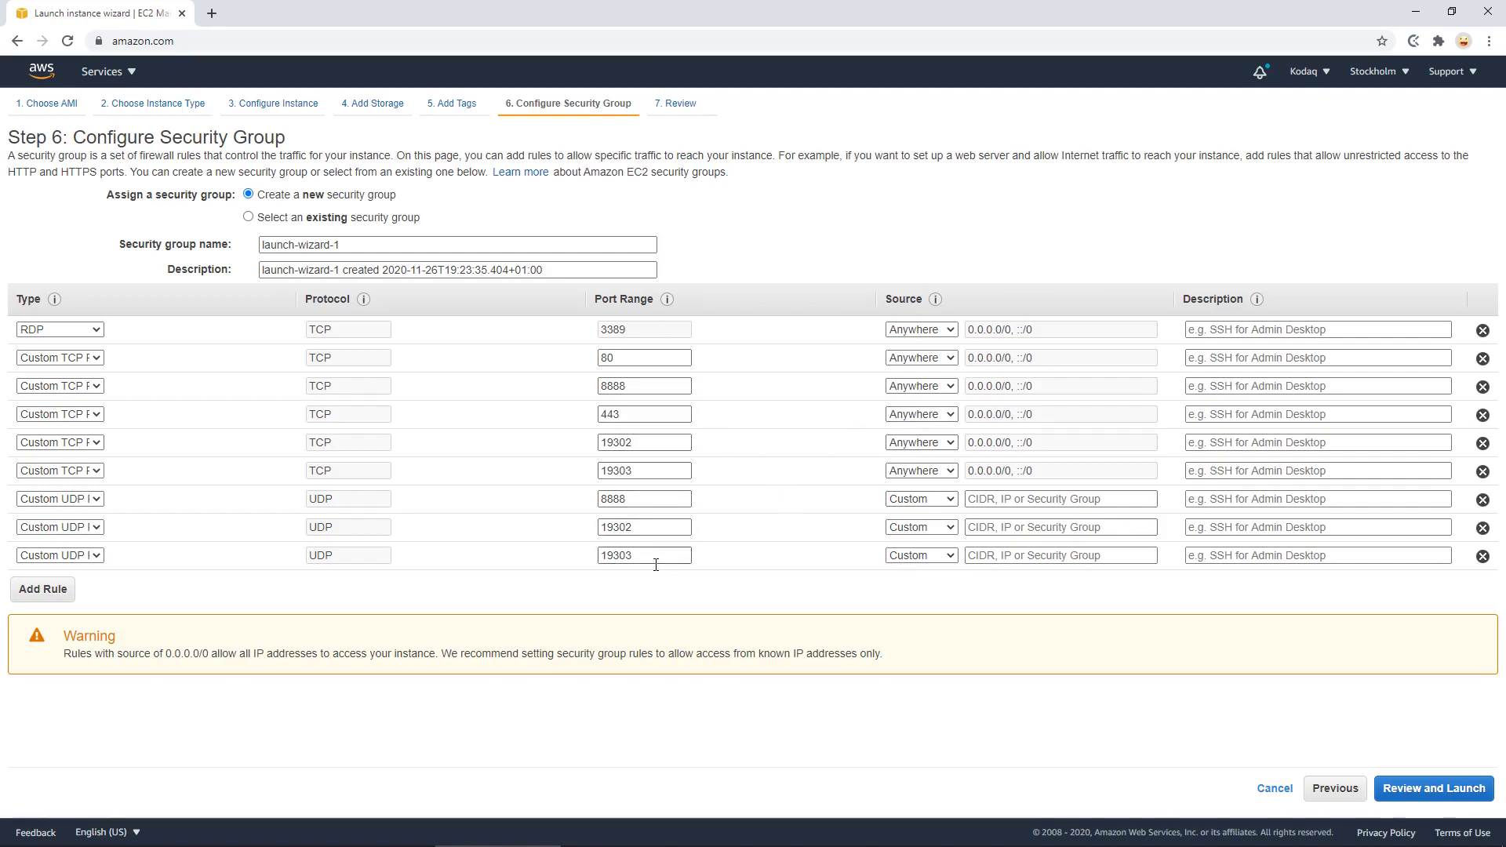
# Set the source of the three custom UDP rules to Anywhere.
pyautogui.click(921, 499)
pyautogui.click(914, 528)
pyautogui.click(920, 527)
pyautogui.click(928, 562)
pyautogui.click(925, 555)
pyautogui.click(928, 584)
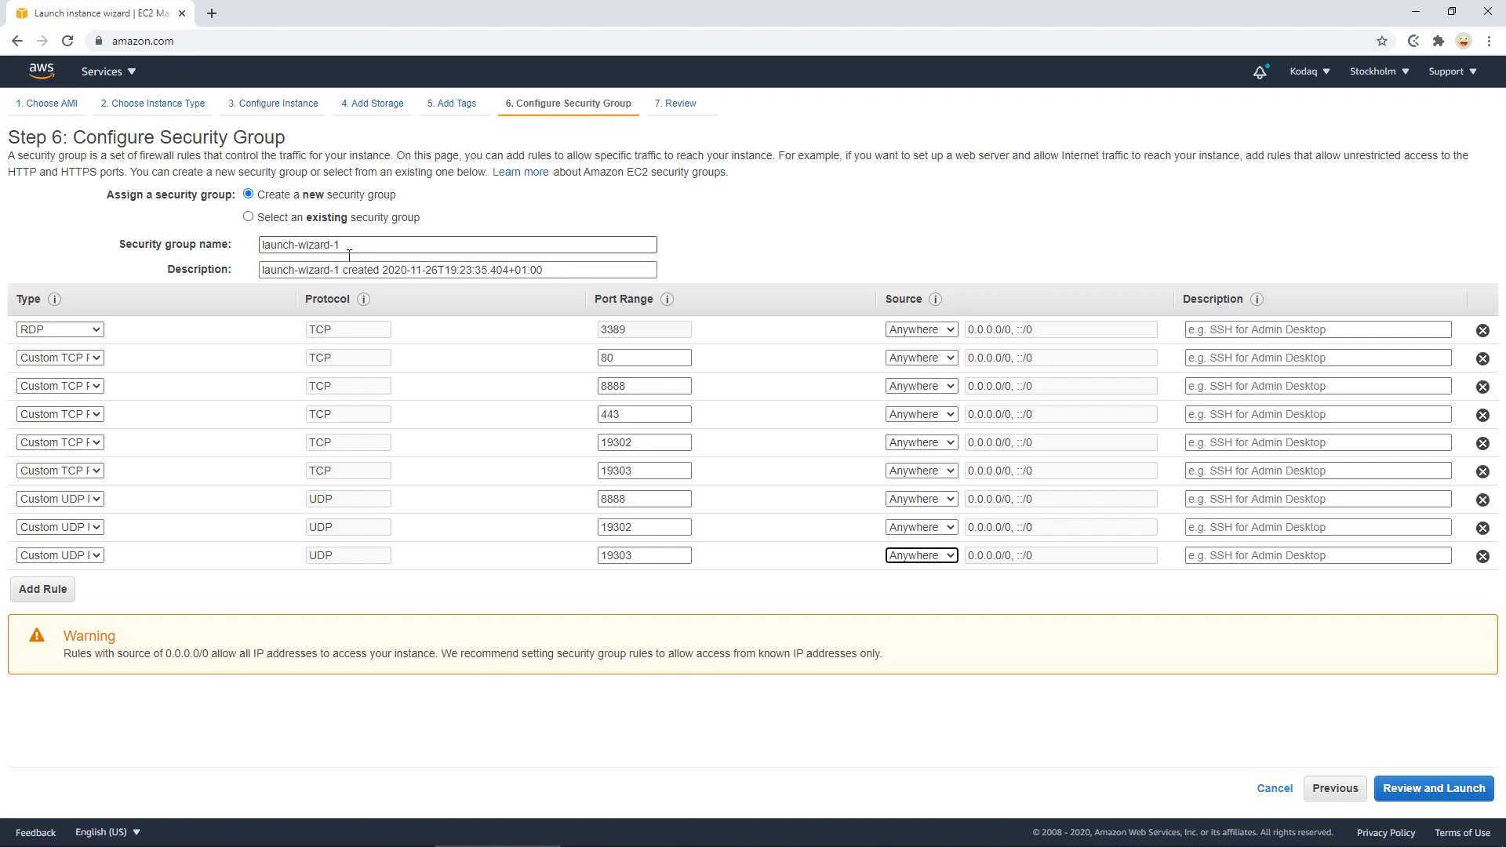
# Name the security group PixelStreamingEC2InstanceSecurityGroup and proceed to the launch review.
pyautogui.moveTo(418, 252); pyautogui.dragTo(225, 253)
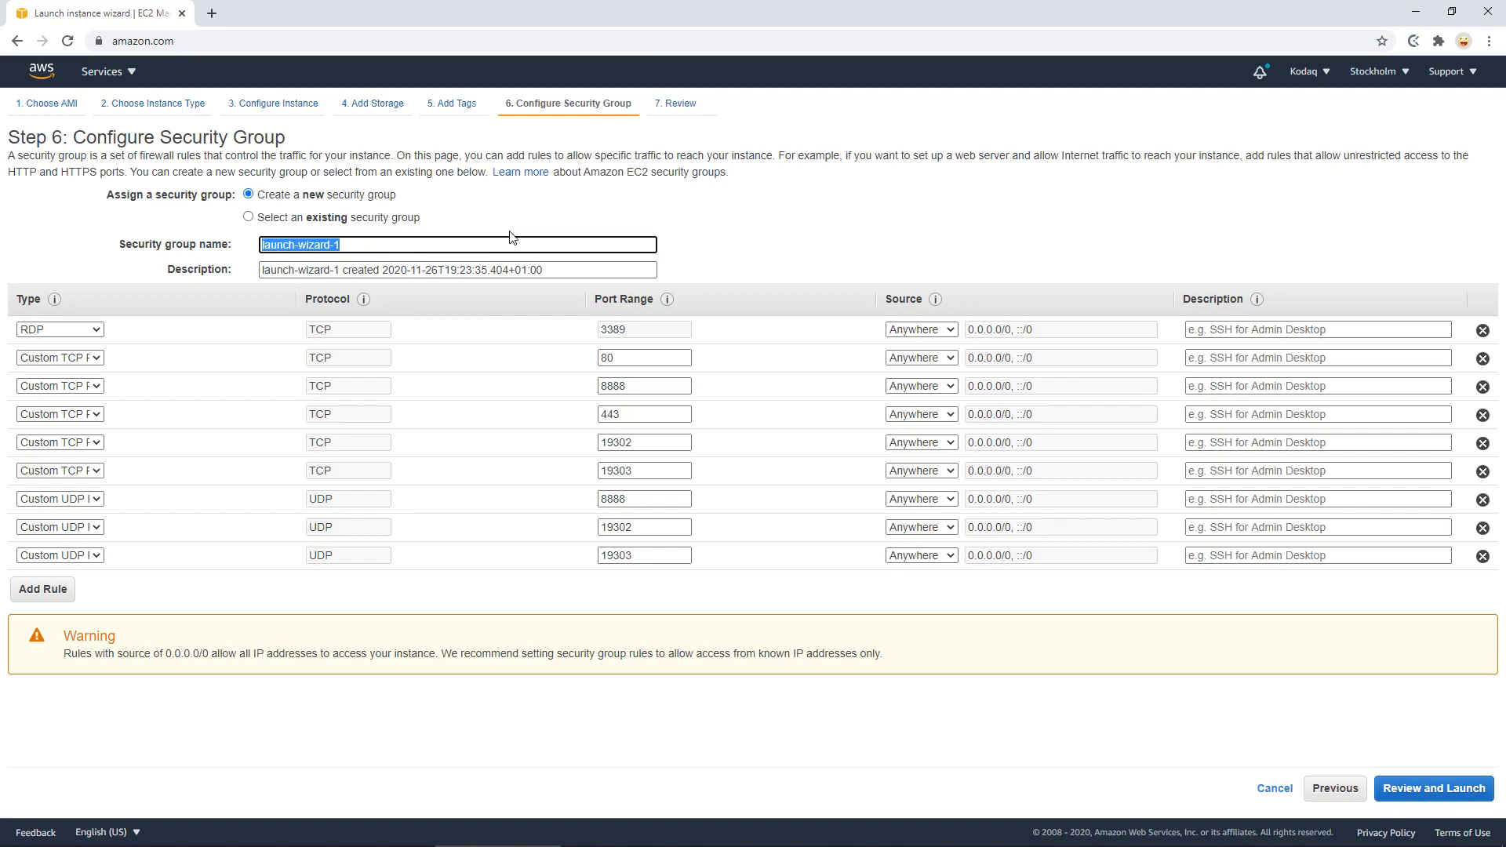
pyautogui.write('P')
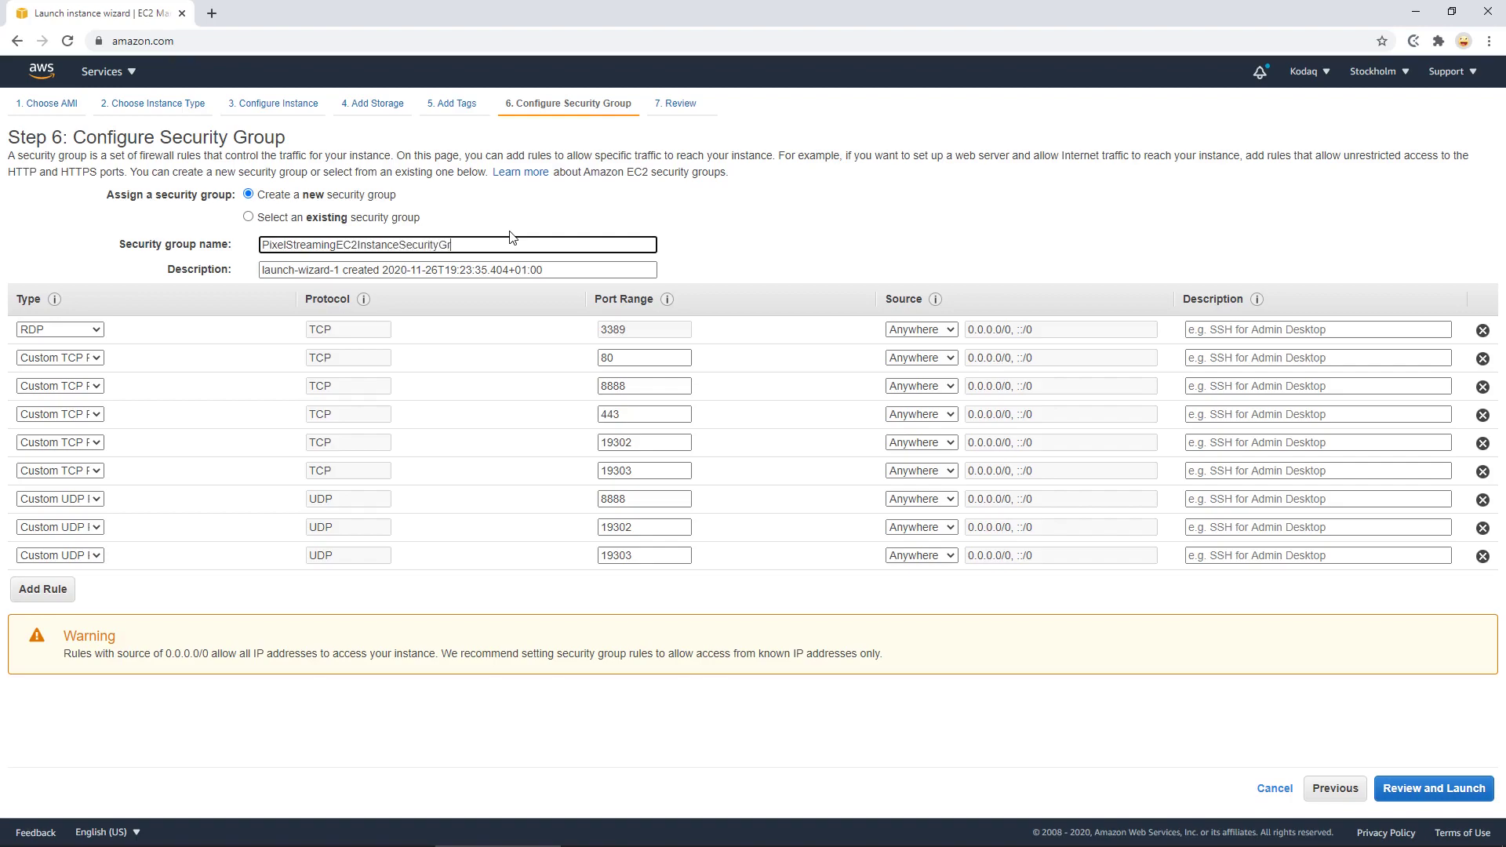
pyautogui.click(516, 231)
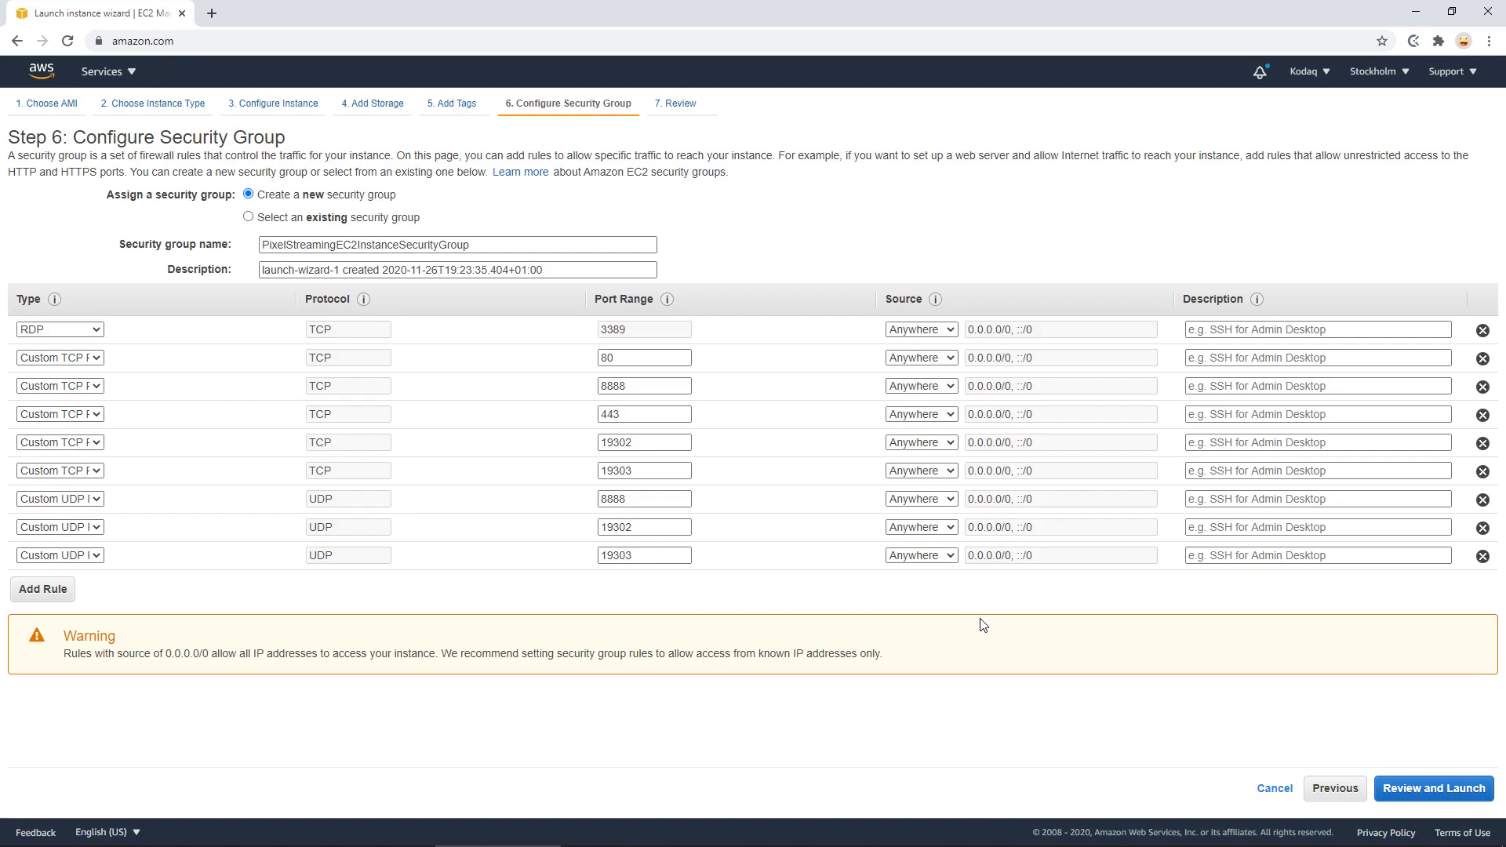
pyautogui.click(1420, 794)
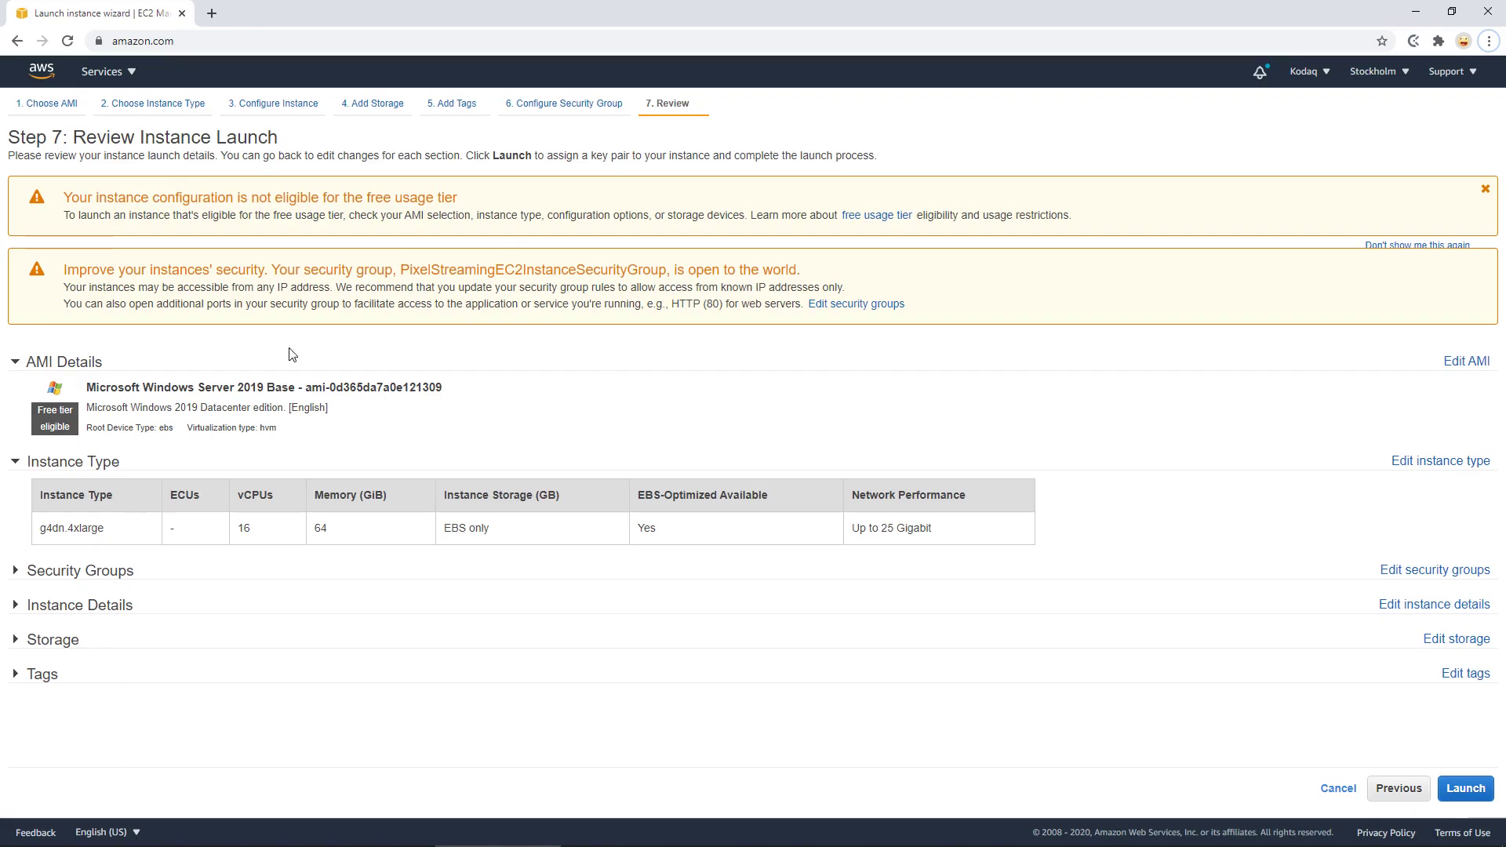
# Examine the security group's inbound rules and the storage volumes in the launch review.
pyautogui.click(66, 579)
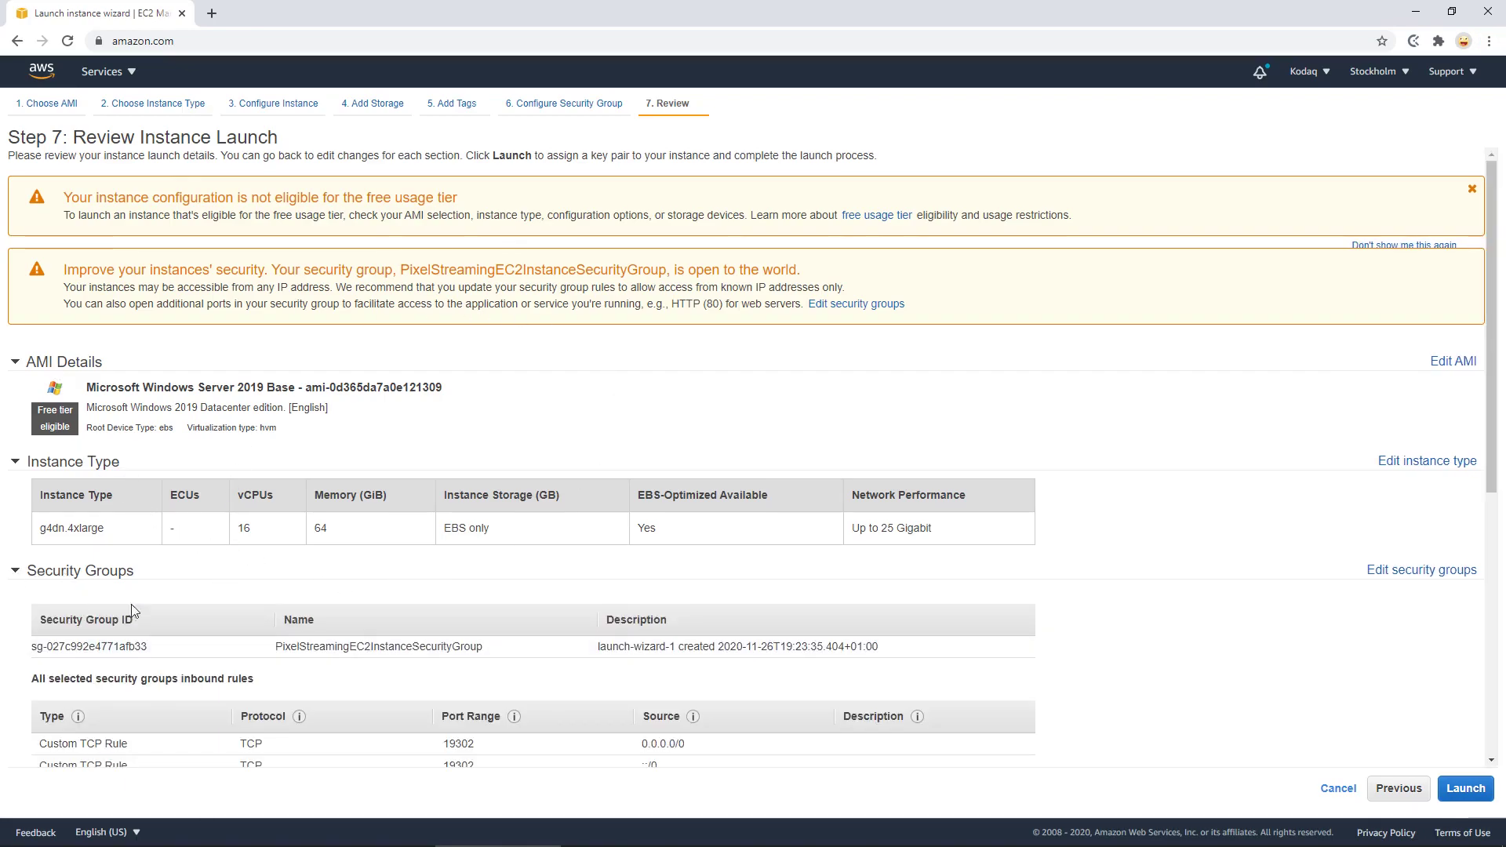
pyautogui.scroll(-6, 141, 608)
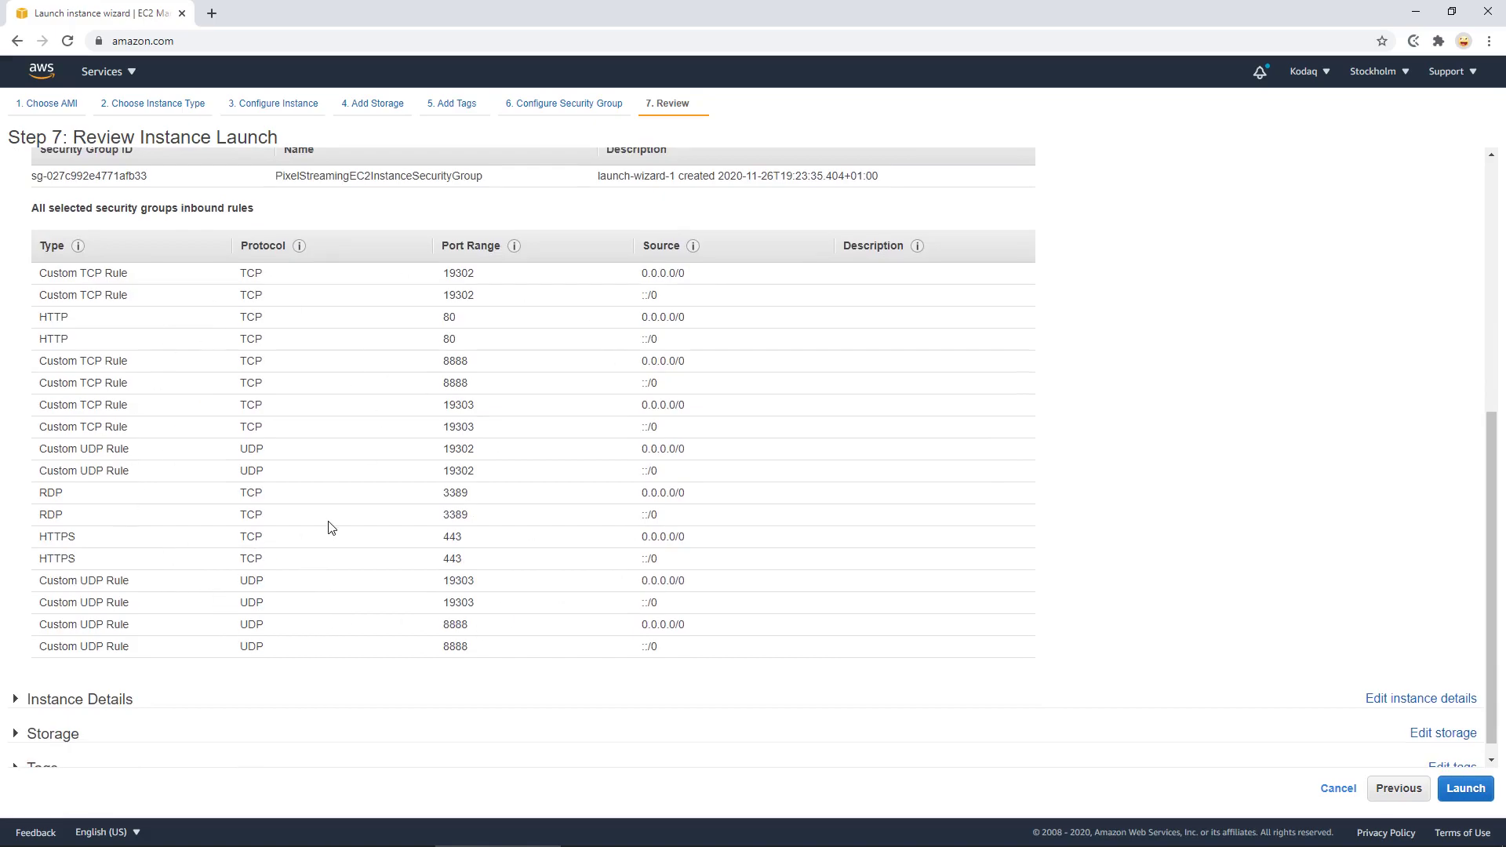
pyautogui.scroll(2, 363, 391)
pyautogui.scroll(-2, 279, 600)
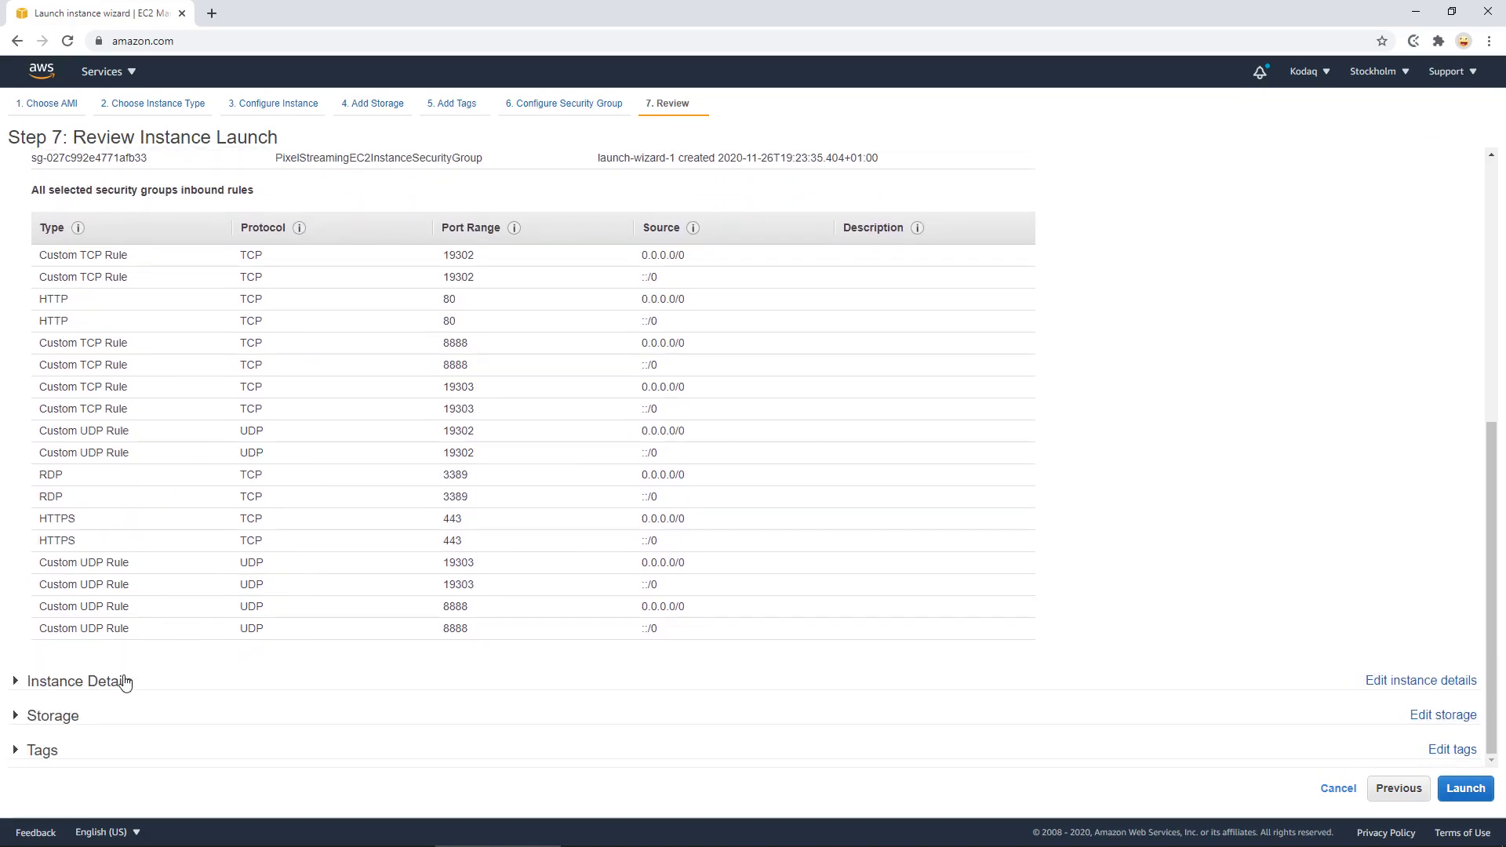
pyautogui.click(53, 716)
pyautogui.scroll(-2, 91, 728)
pyautogui.moveTo(419, 684); pyautogui.dragTo(384, 688)
pyautogui.click(454, 643)
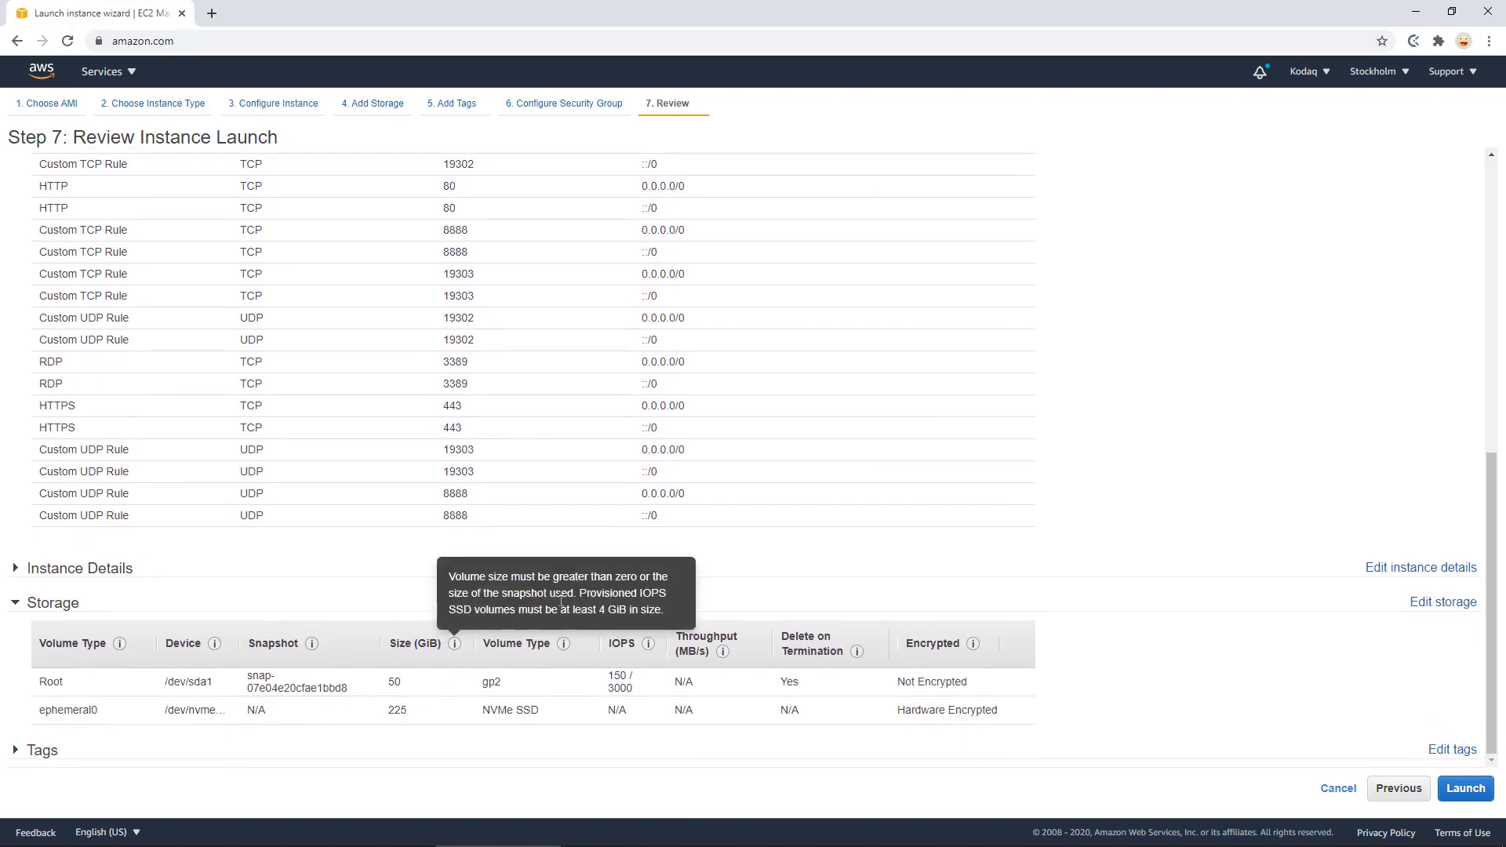
# Start the instance launch, create a new key pair named PixelStreamingKeyPair and save its .pem file to the desktop.
pyautogui.click(737, 563)
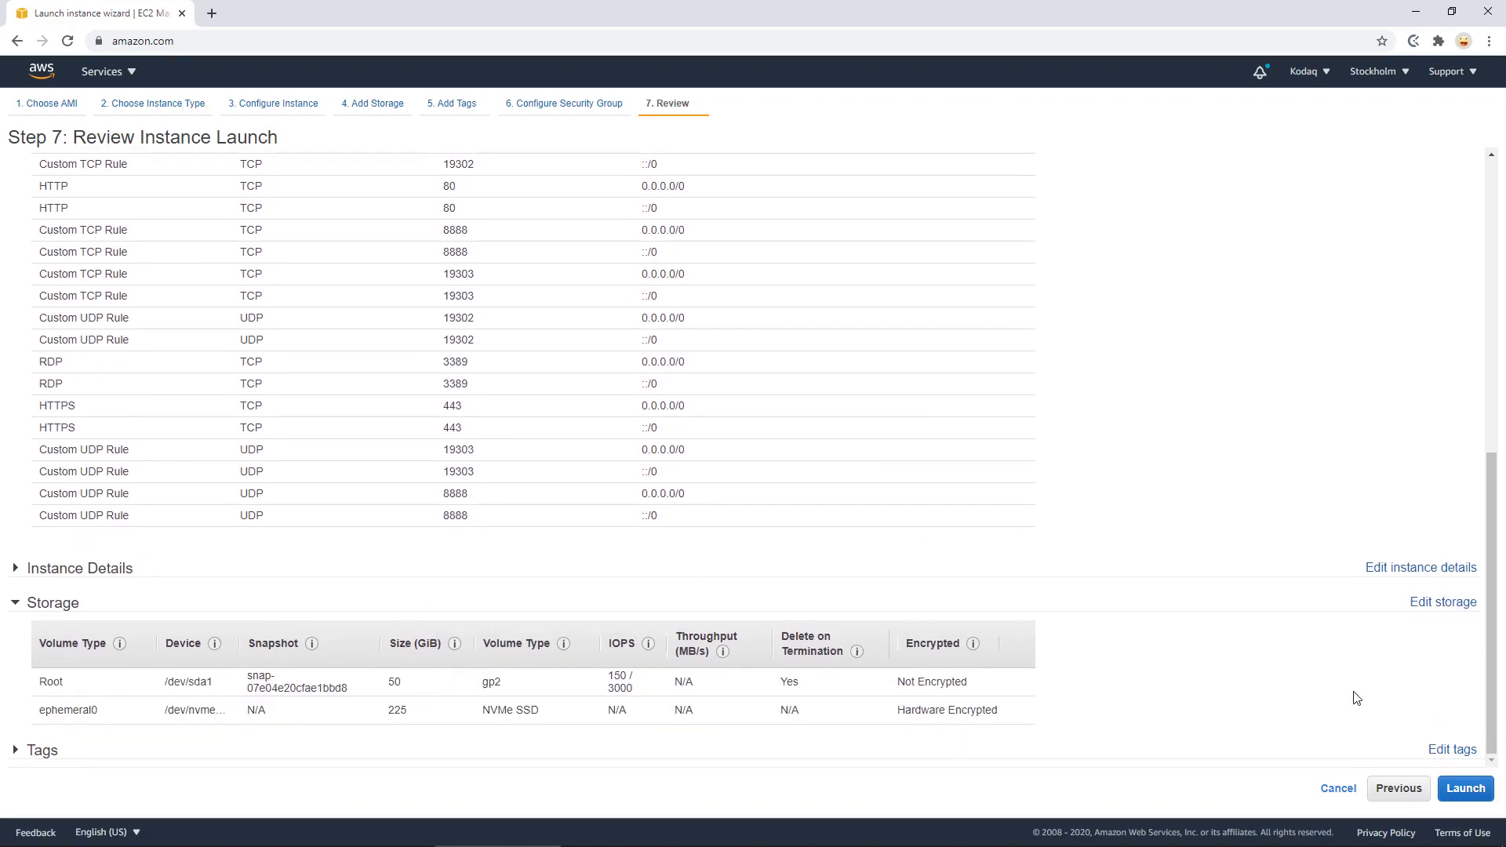
pyautogui.click(1460, 796)
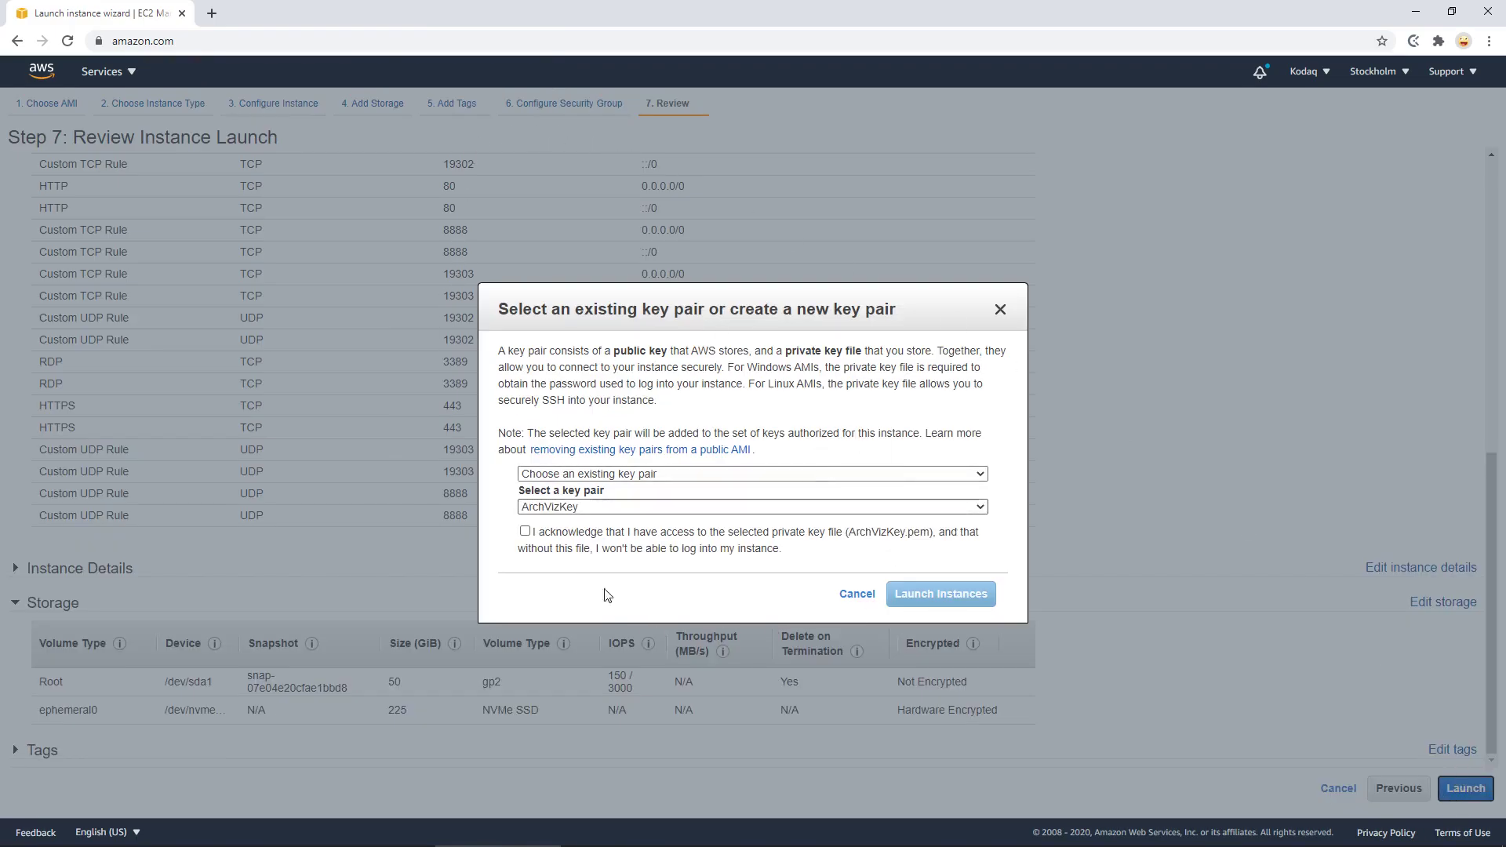
pyautogui.click(701, 475)
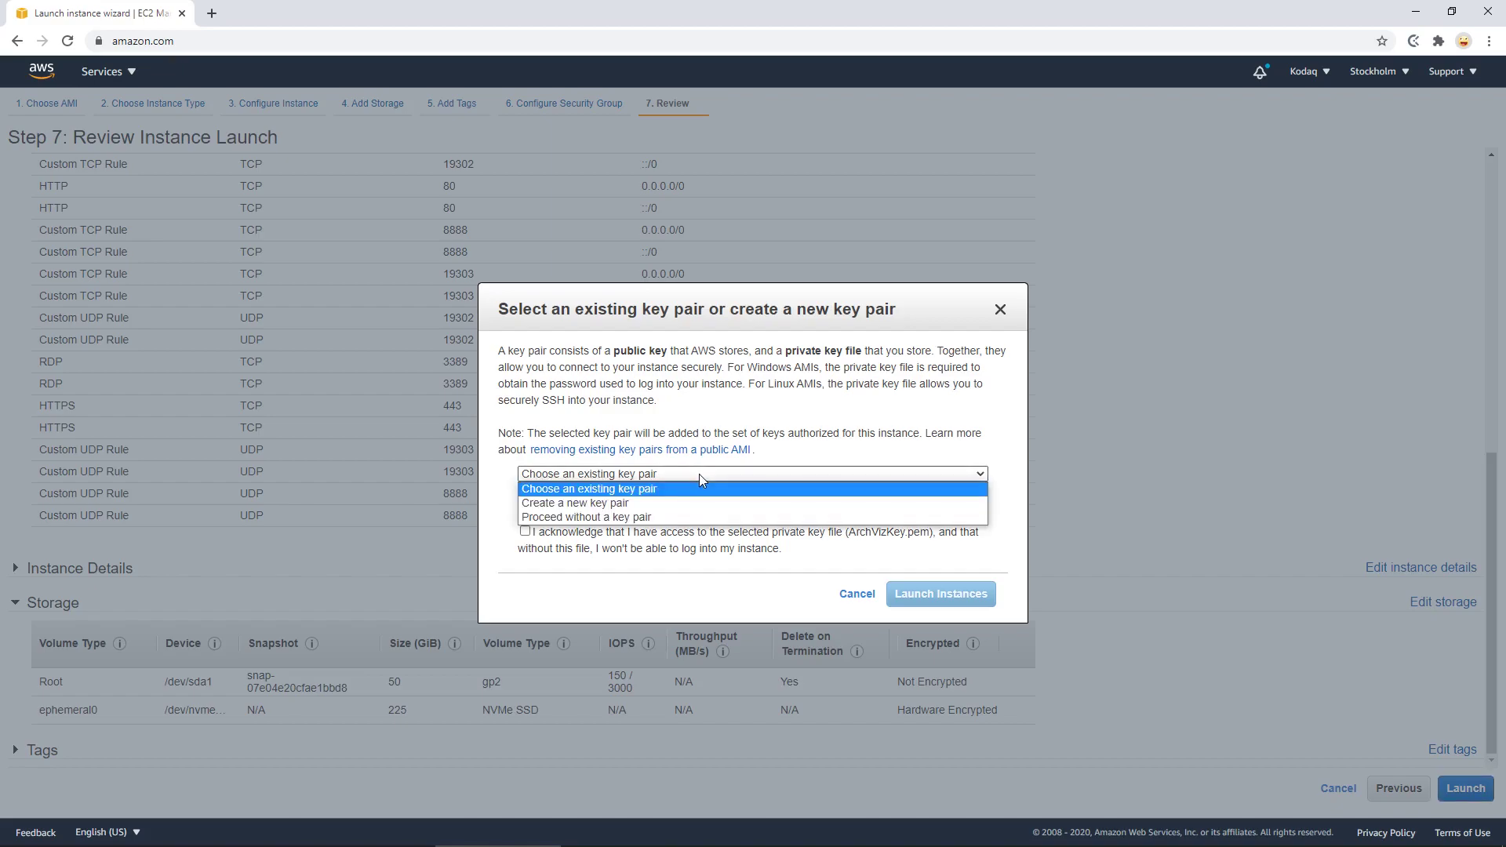
pyautogui.click(570, 504)
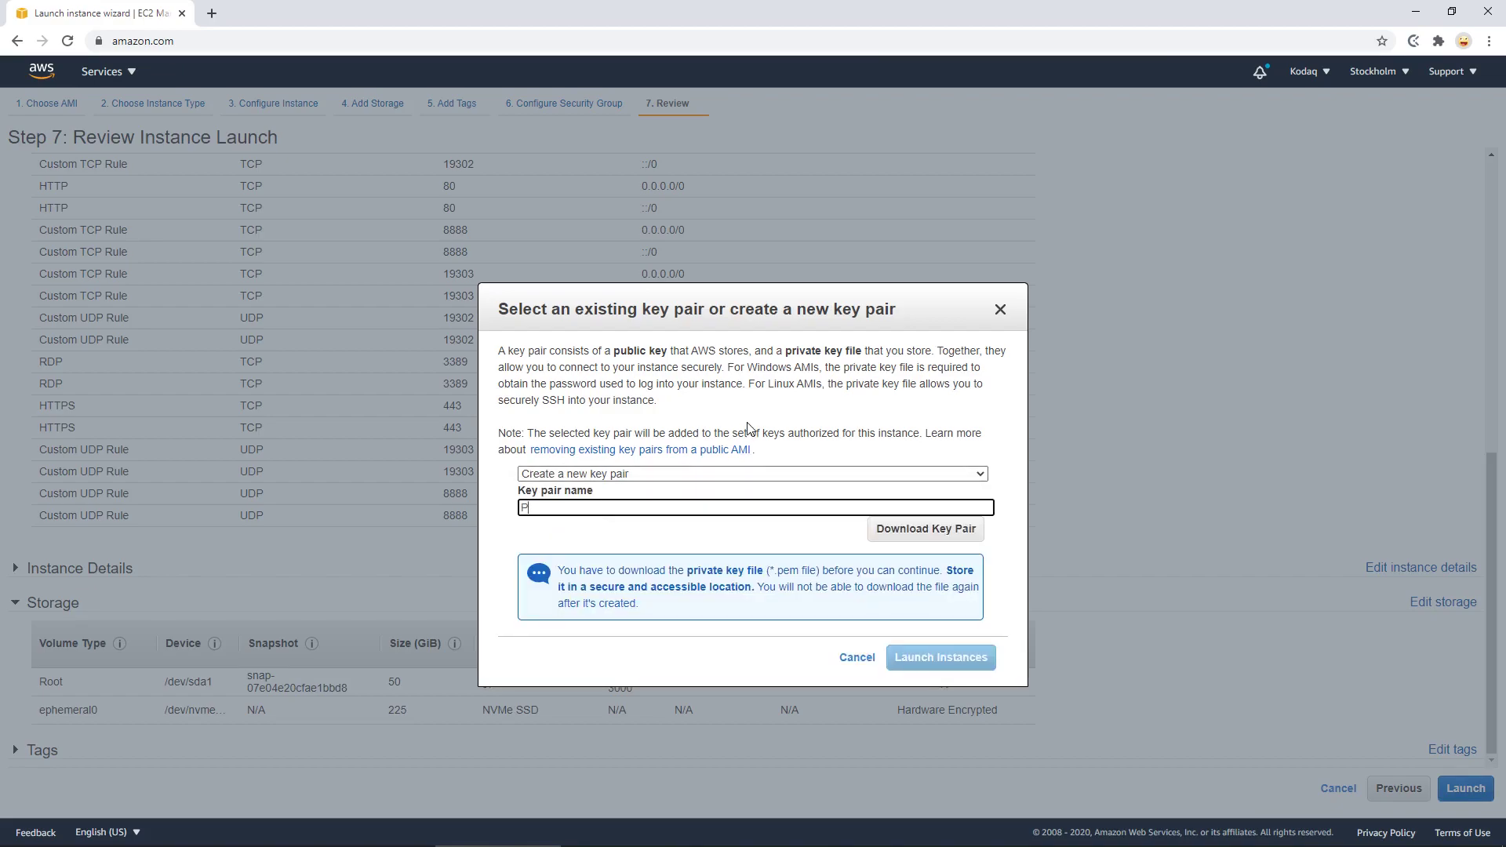
pyautogui.write('PixelStreamingKeyPair')
pyautogui.click(896, 539)
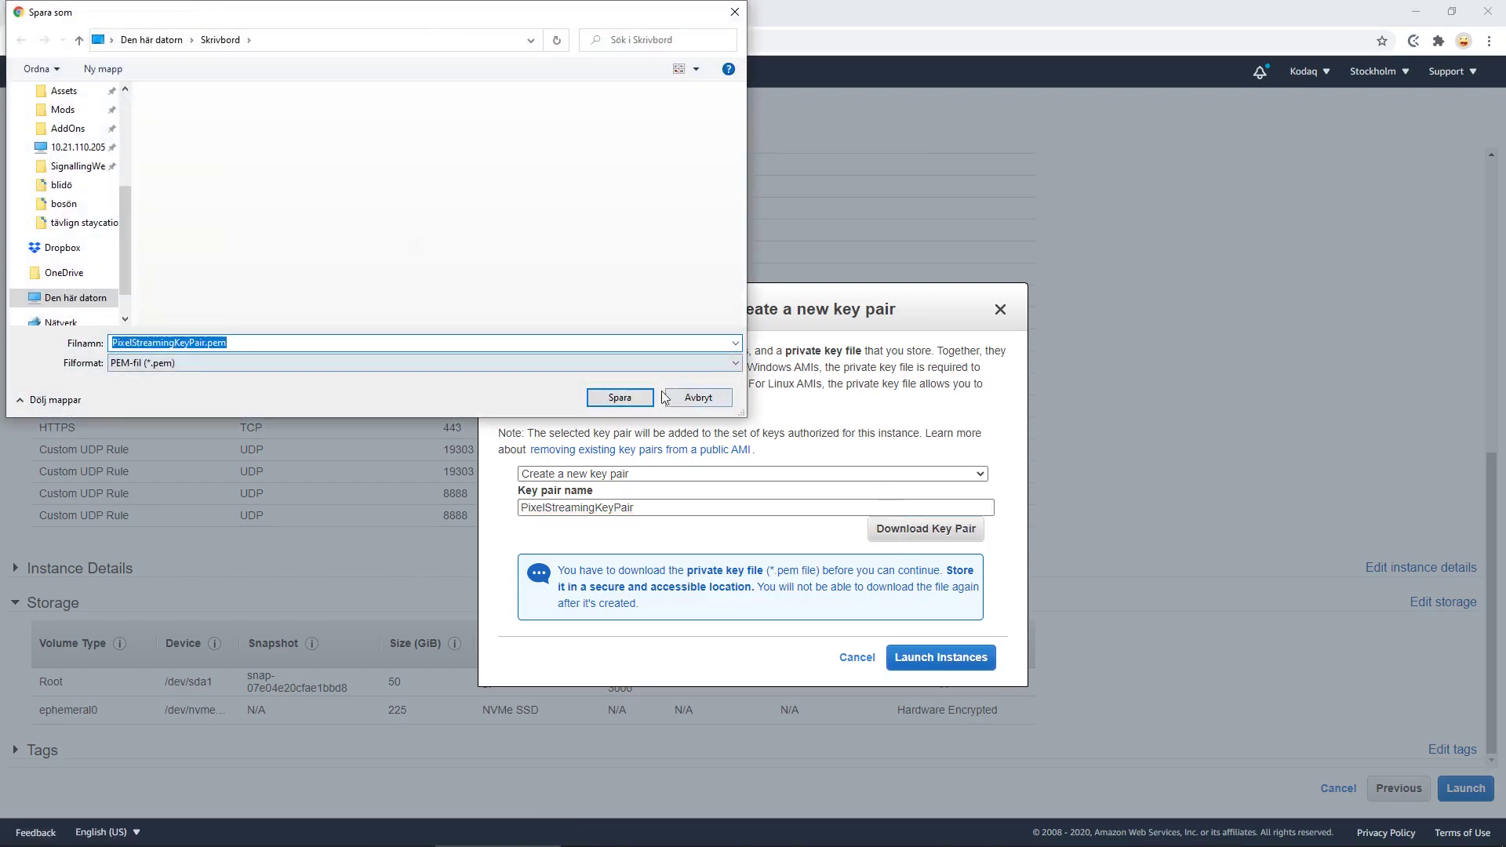
pyautogui.click(625, 401)
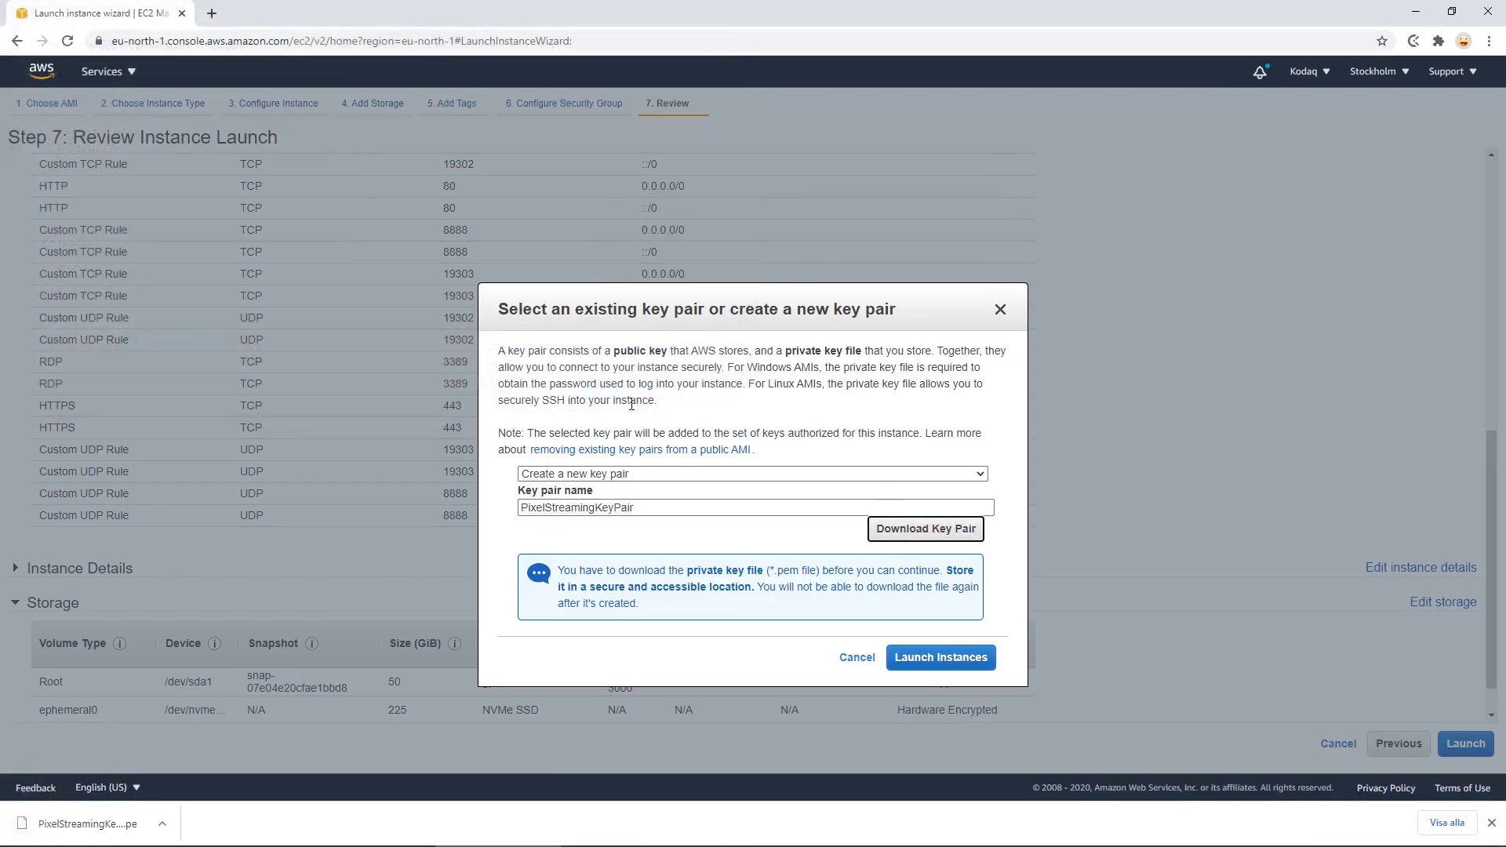
# Launch the instance with the new key pair and check its status in the instances list.
pyautogui.click(942, 665)
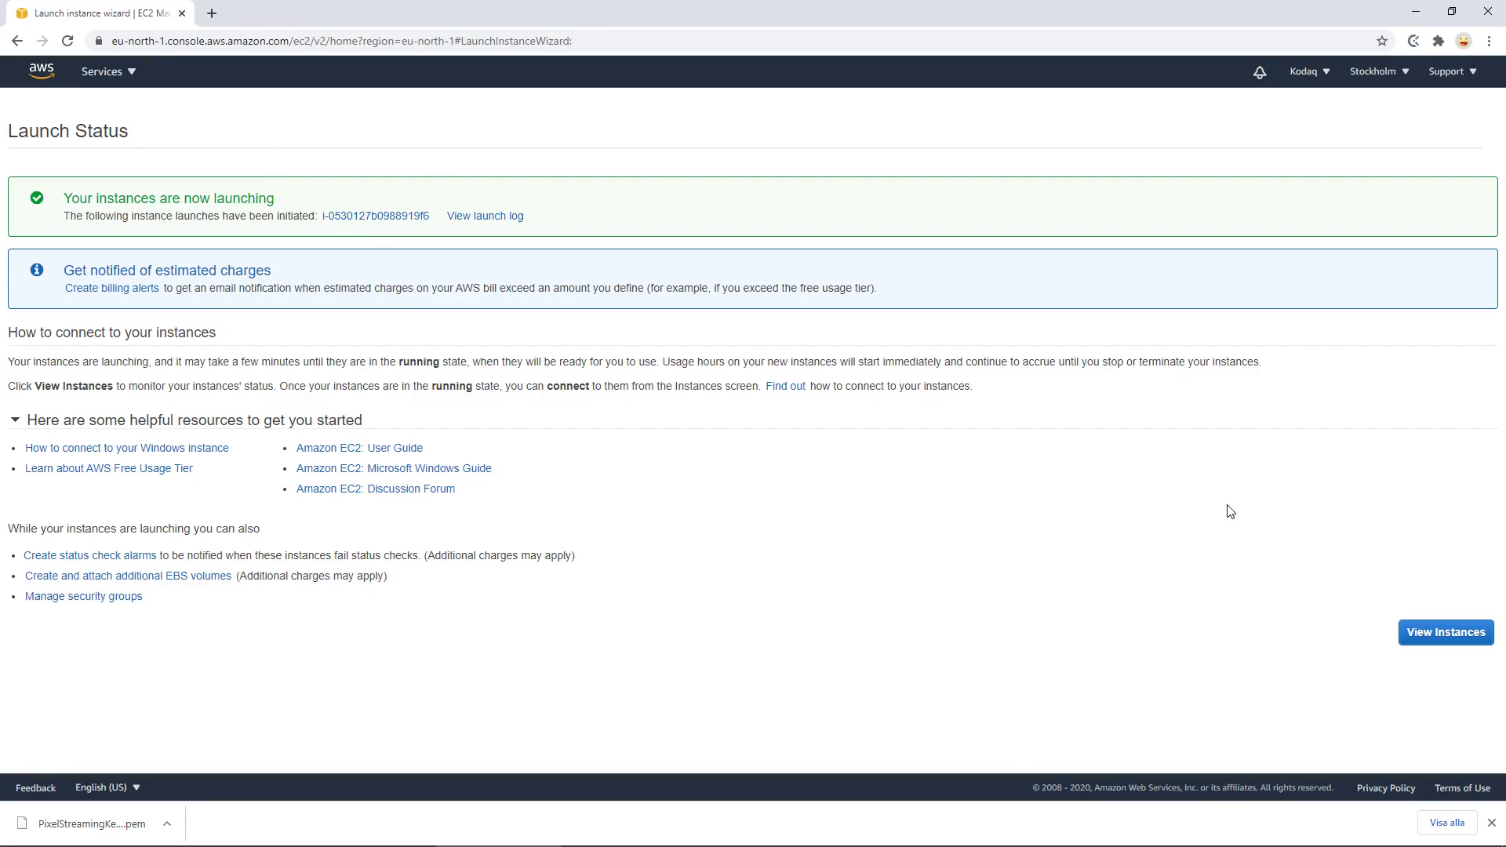
pyautogui.click(1441, 642)
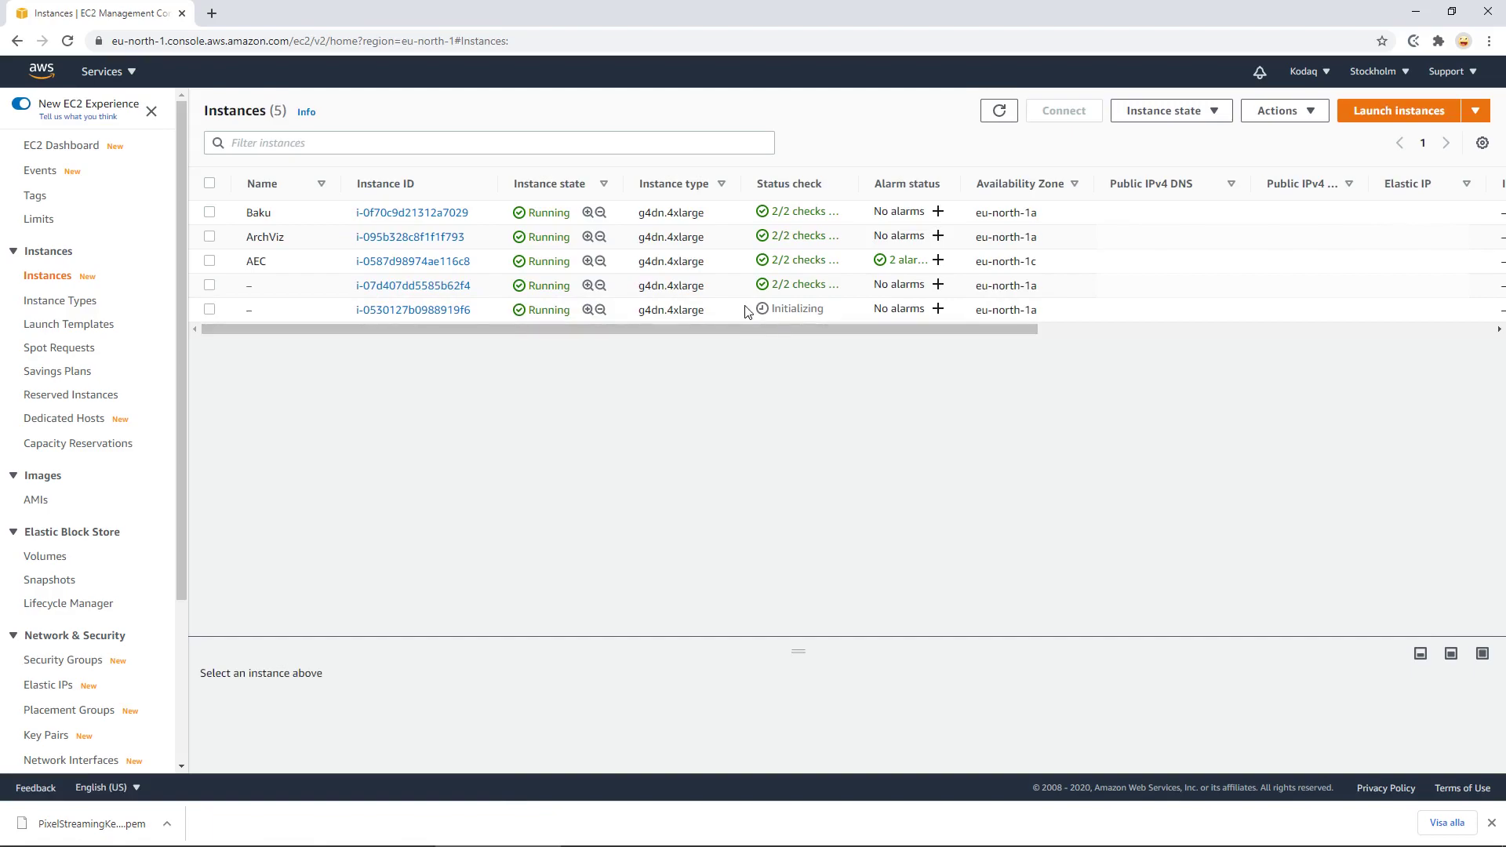
pyautogui.moveTo(835, 313); pyautogui.dragTo(781, 320)
pyautogui.click(784, 362)
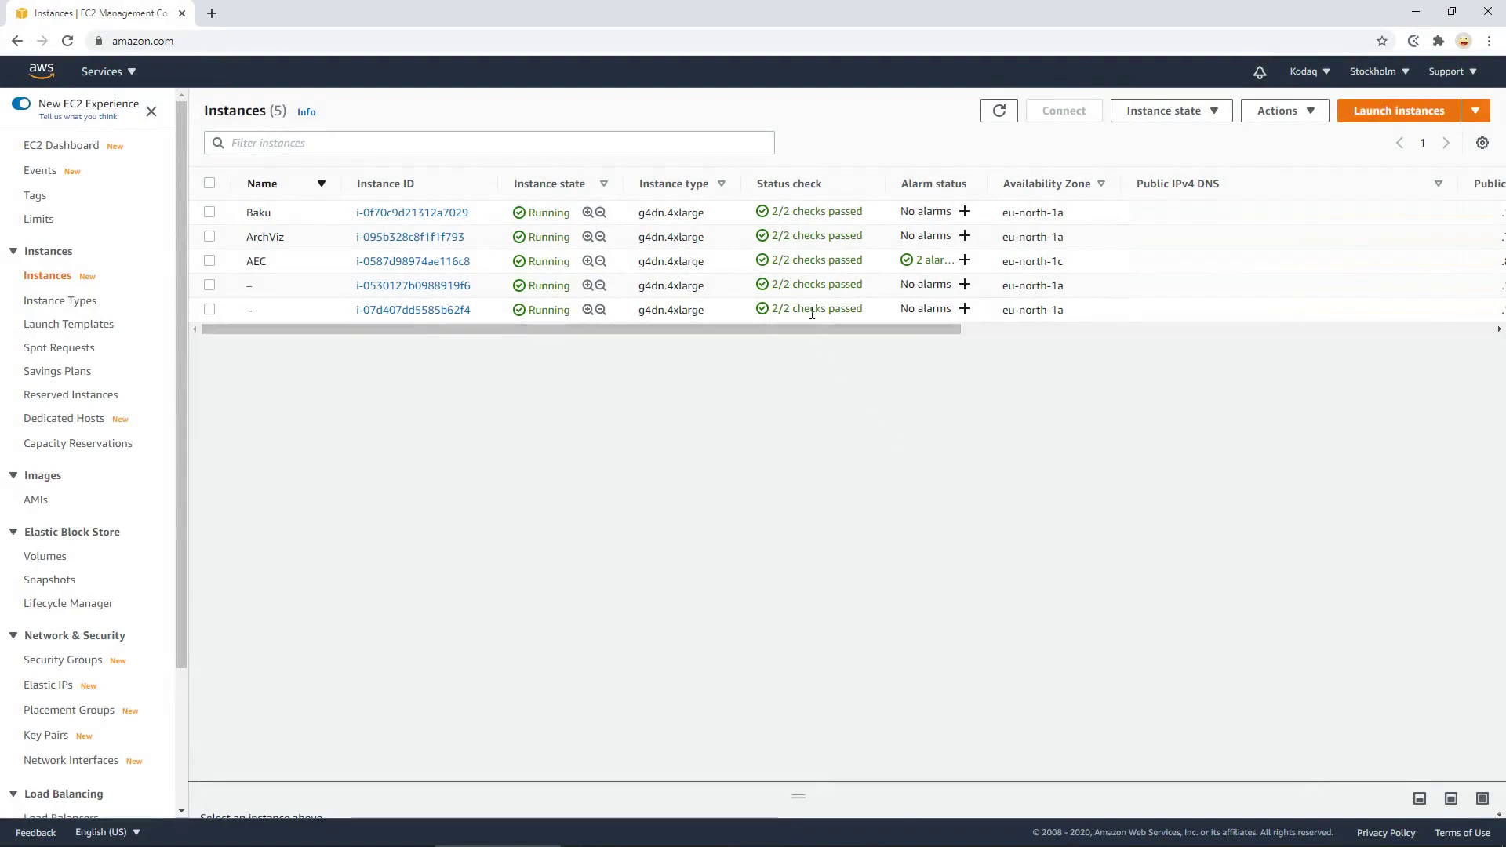
# Open the RDP client connection details of the newly launched instance and save its remote desktop file to the desktop.
pyautogui.moveTo(774, 291); pyautogui.dragTo(873, 288)
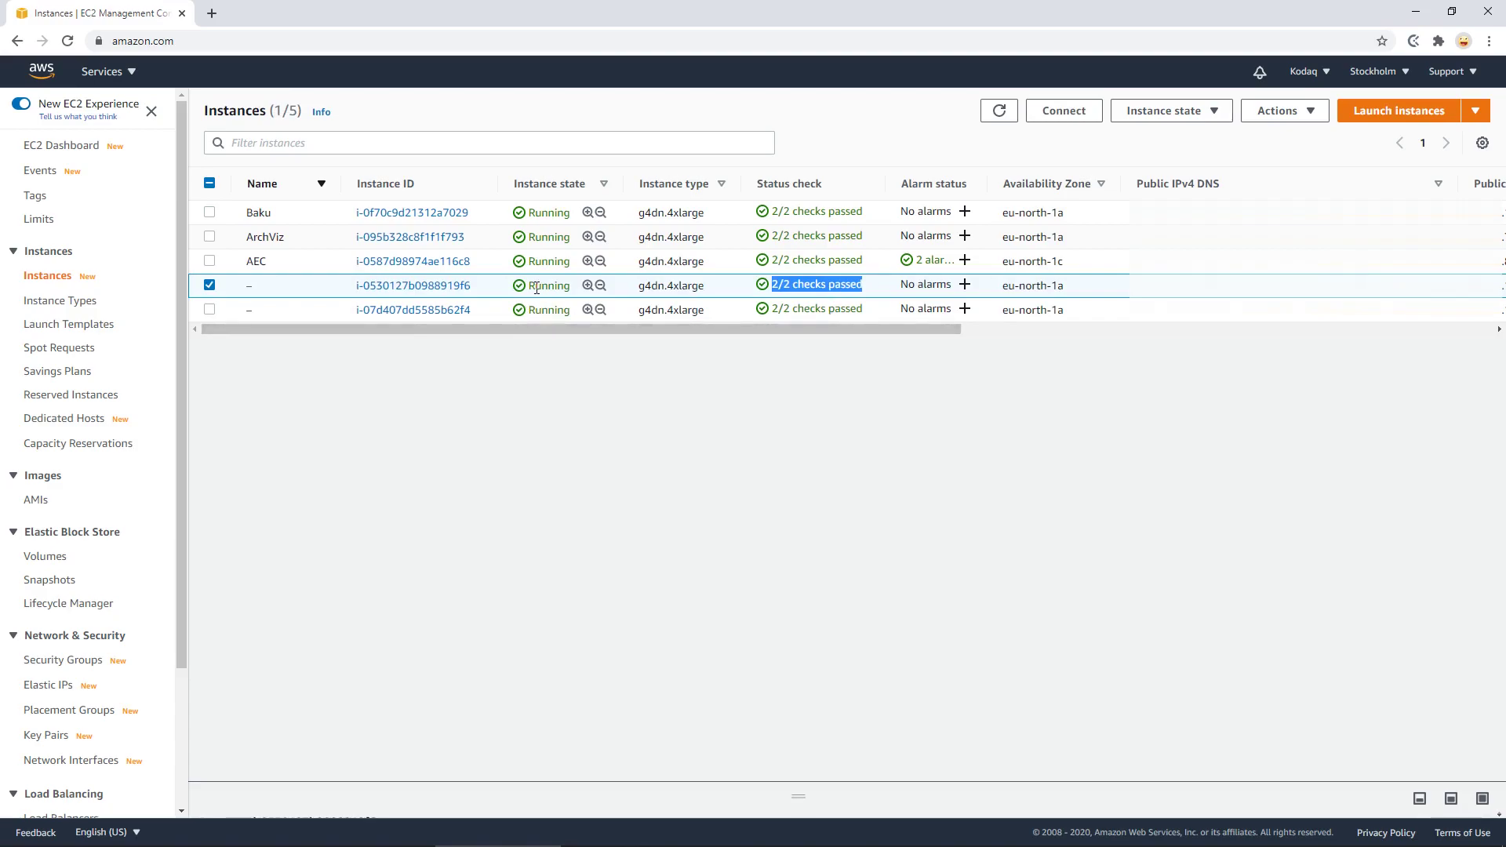
pyautogui.rightClick(498, 290)
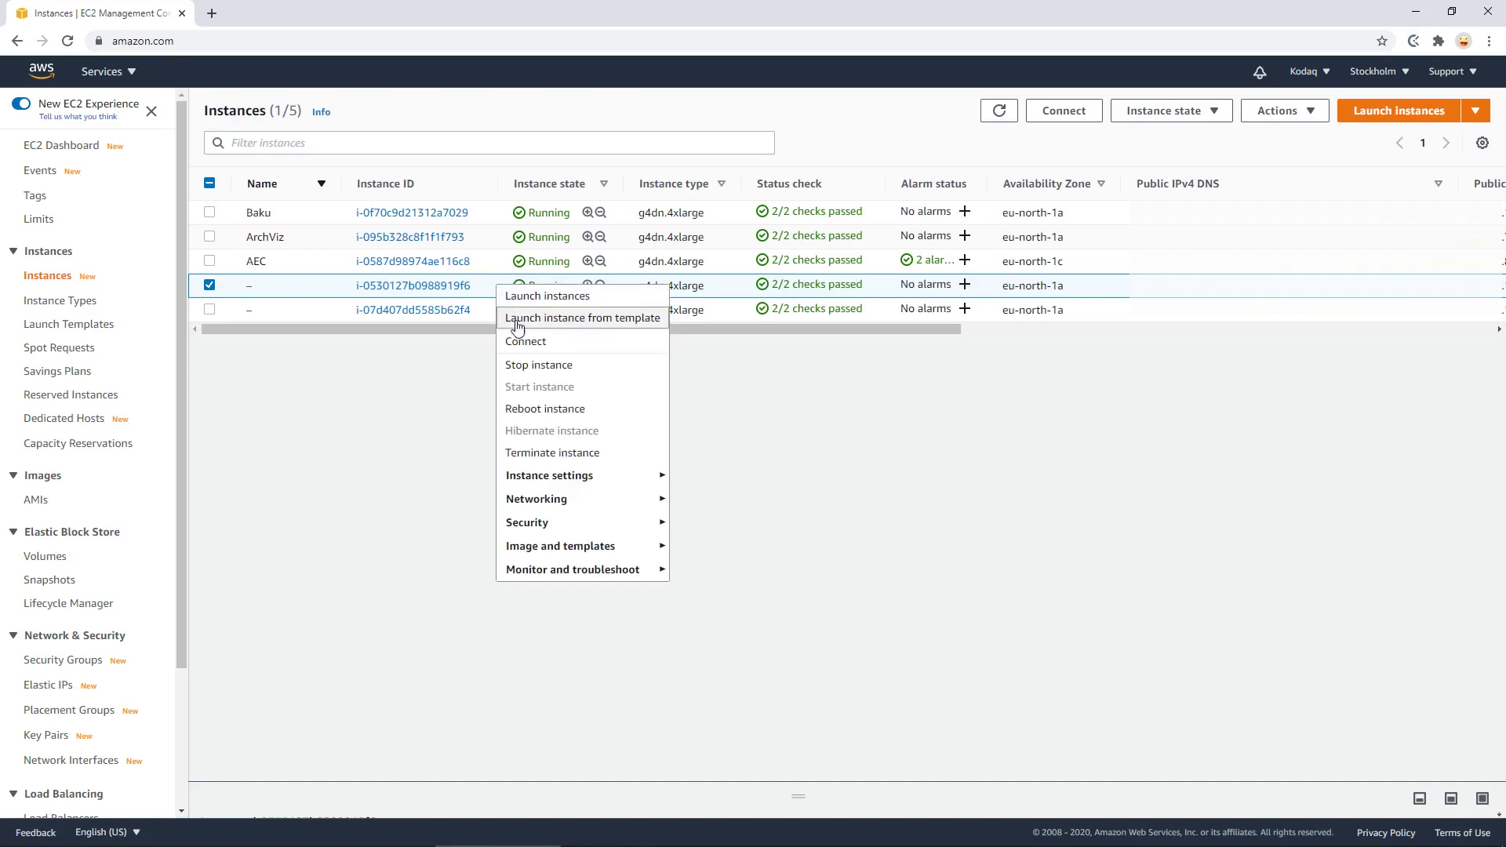
pyautogui.click(534, 343)
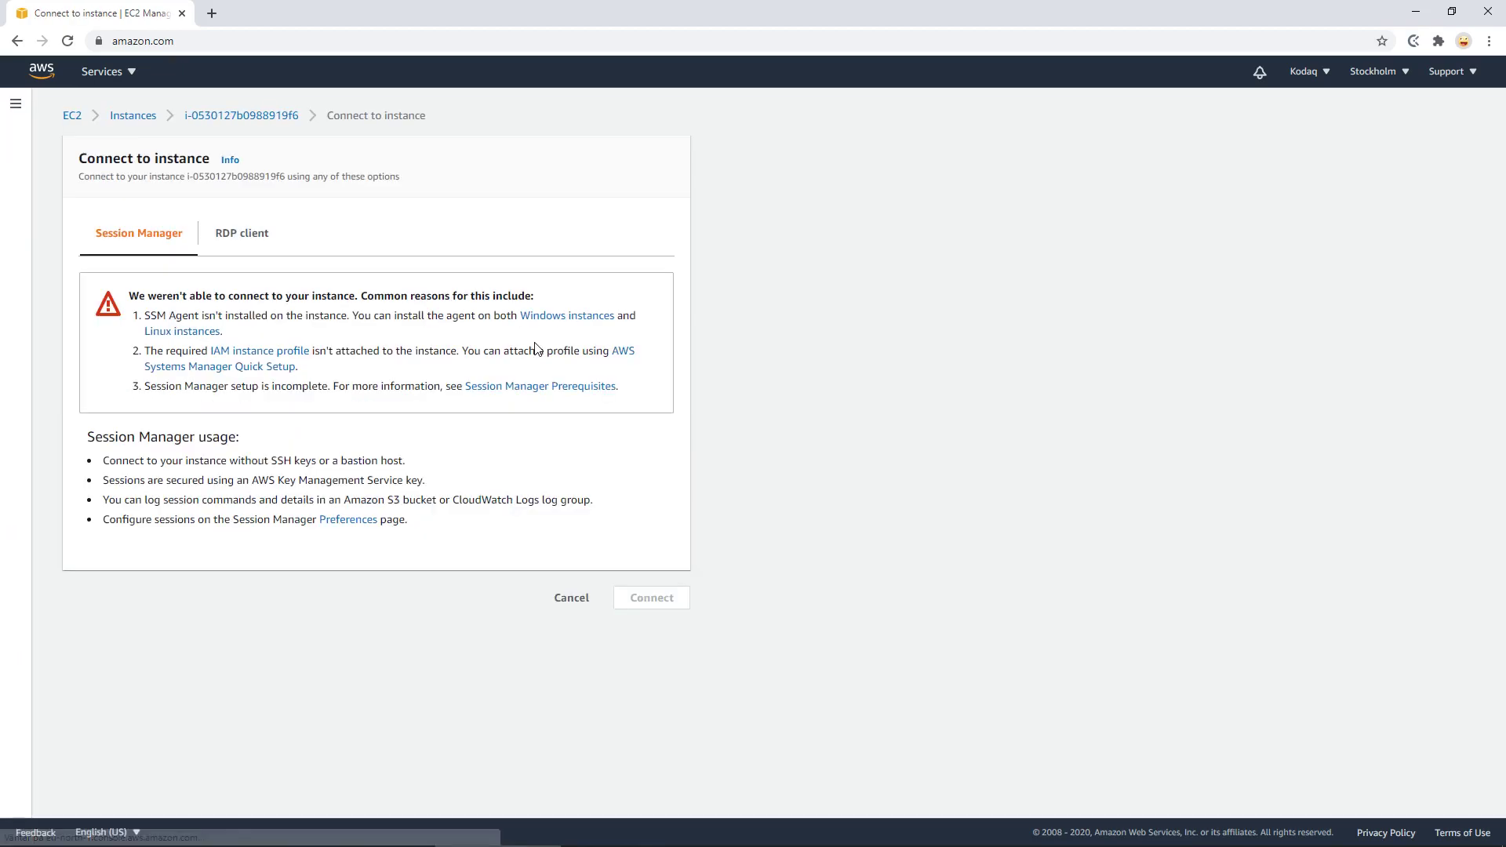
pyautogui.click(255, 244)
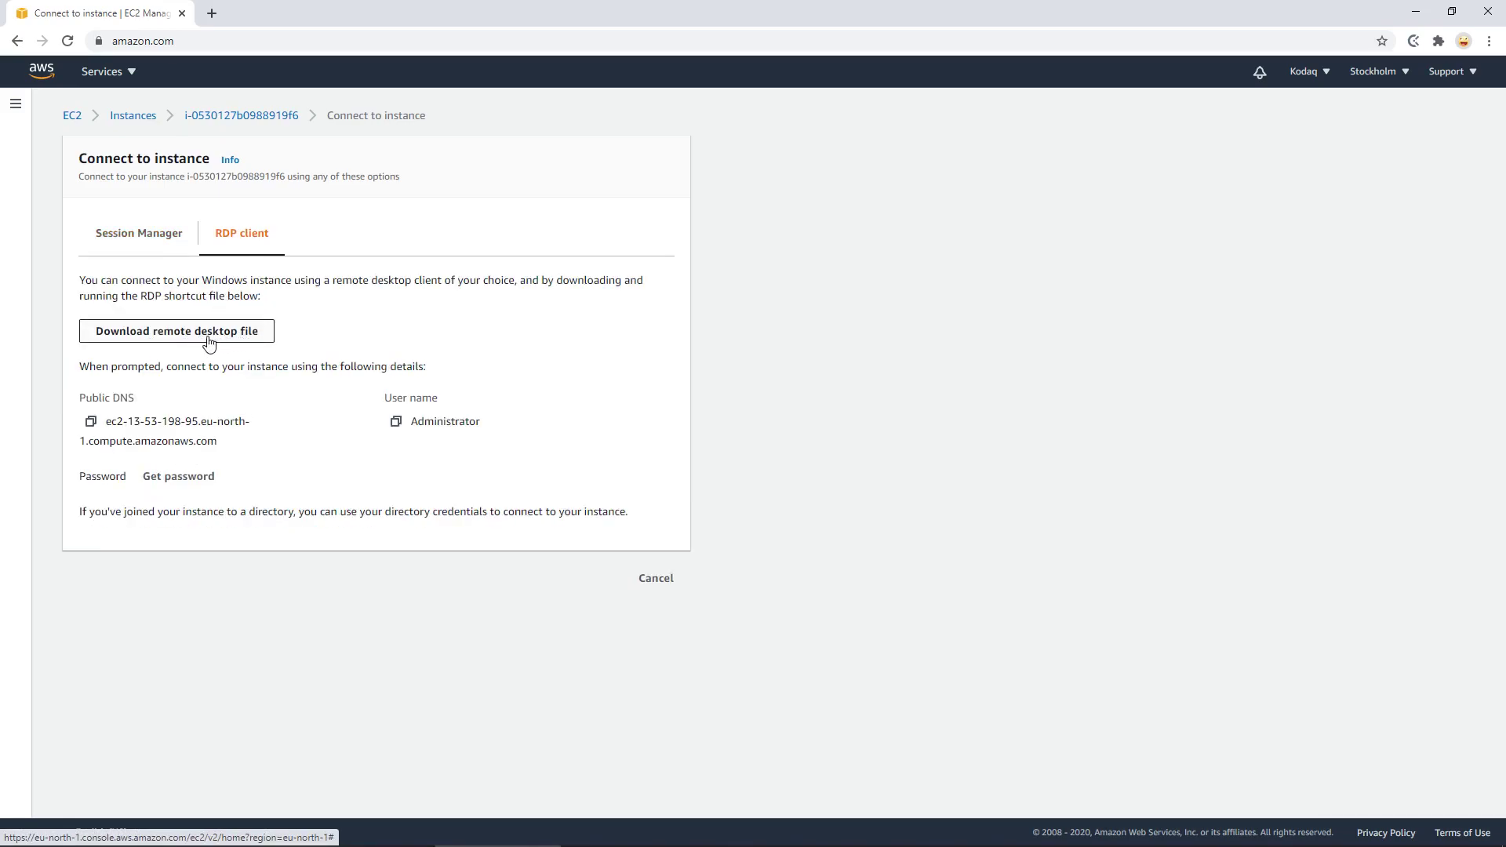
pyautogui.click(179, 337)
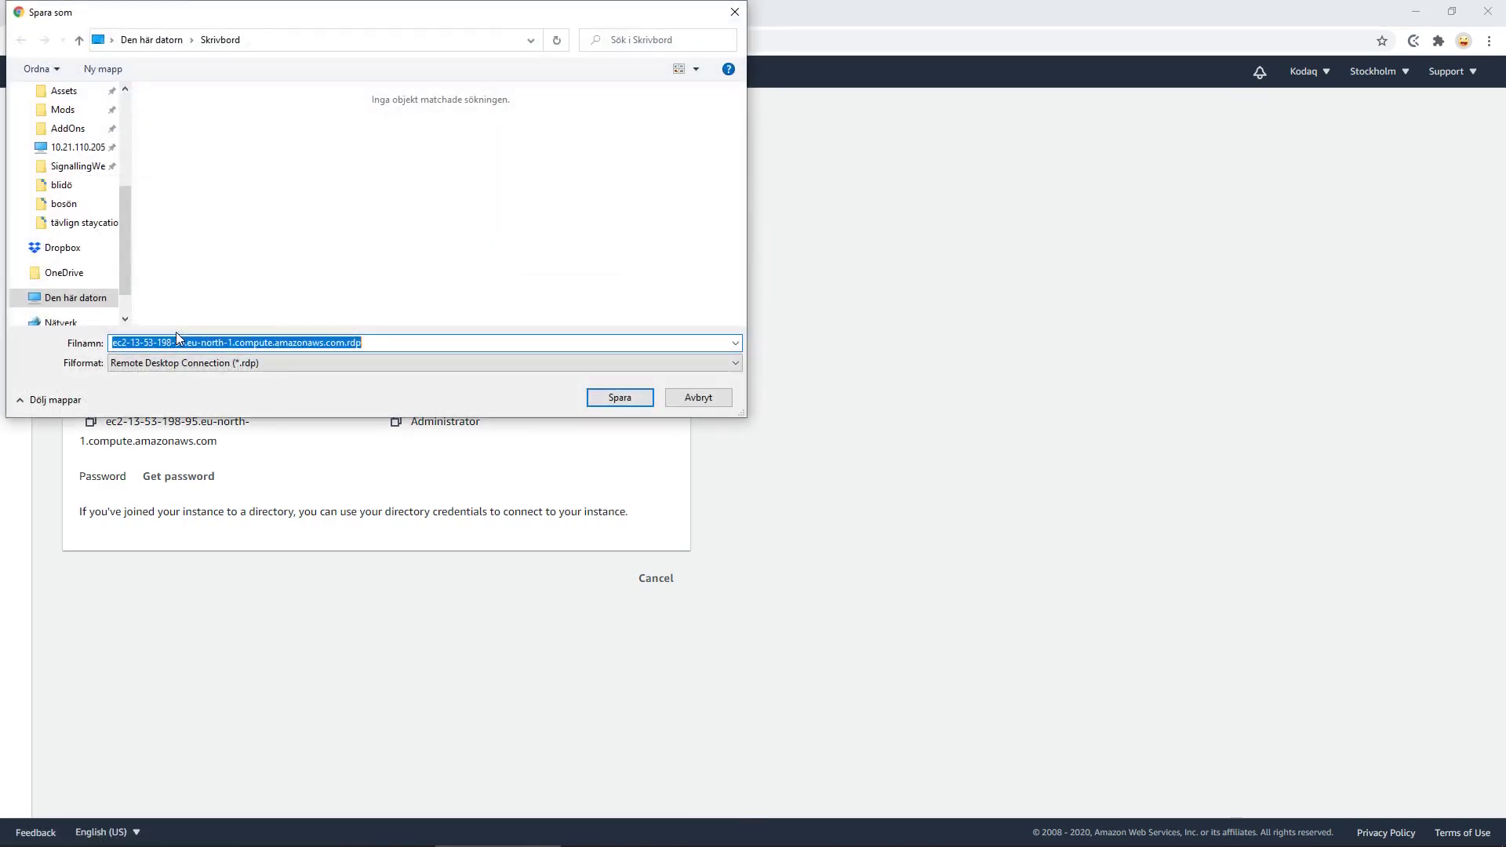
pyautogui.click(620, 397)
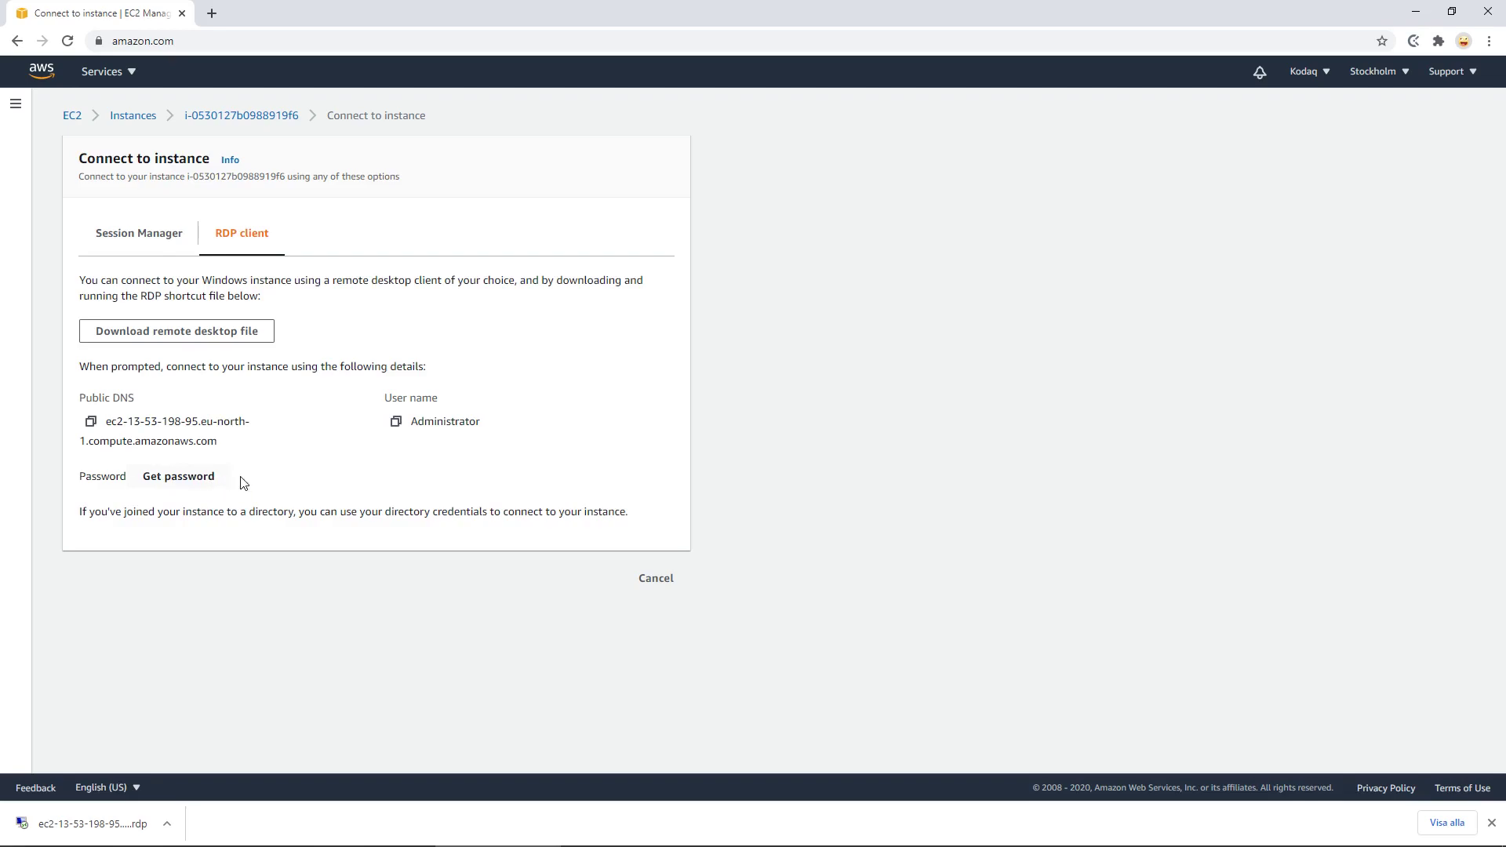
# Decrypt the instance's Windows administrator password using the PixelStreamingKeyPair.pem file.
pyautogui.click(195, 481)
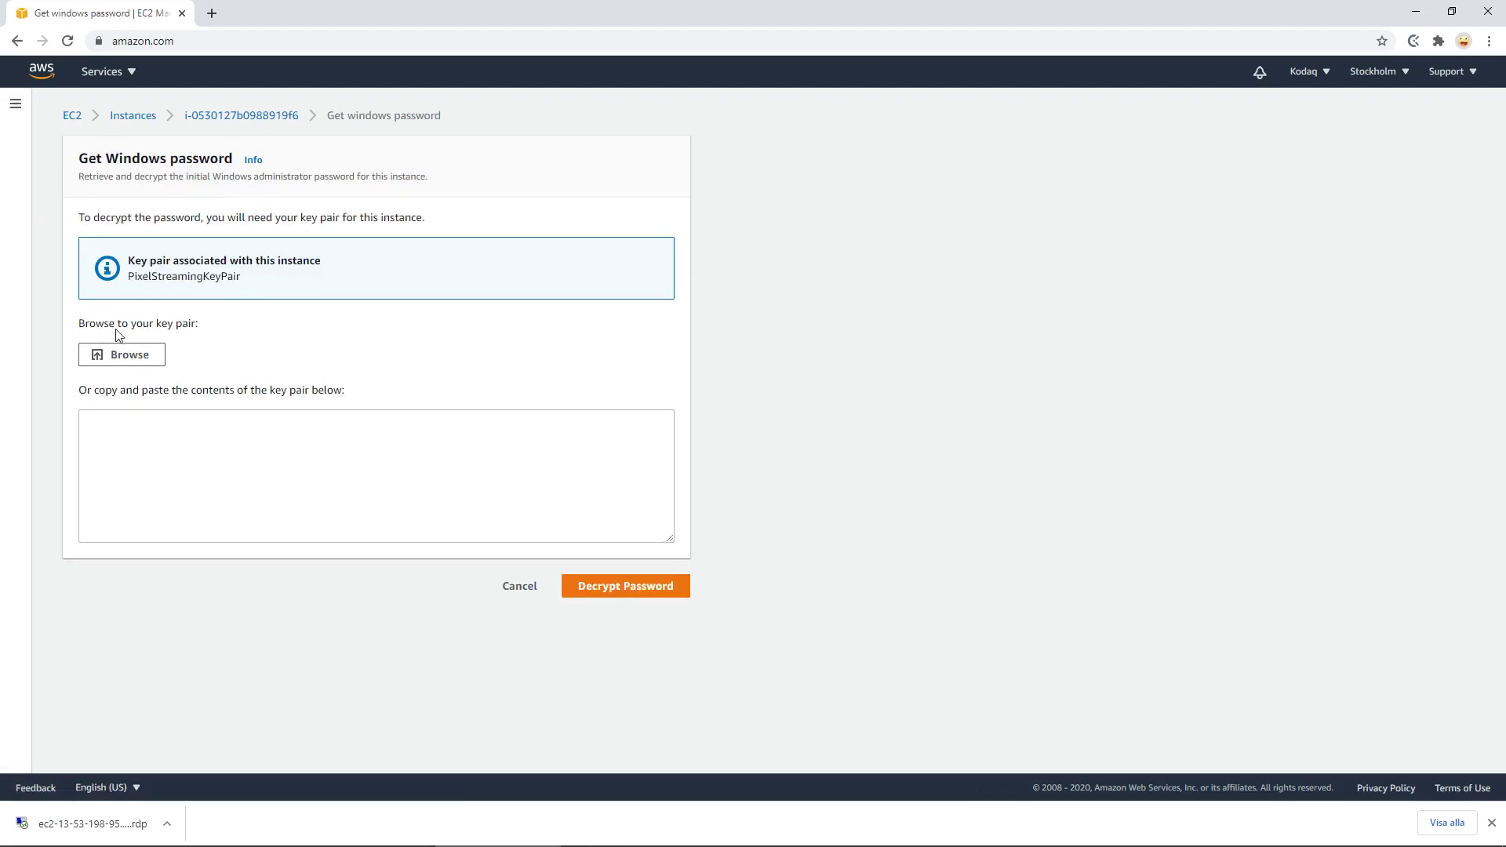
pyautogui.click(139, 363)
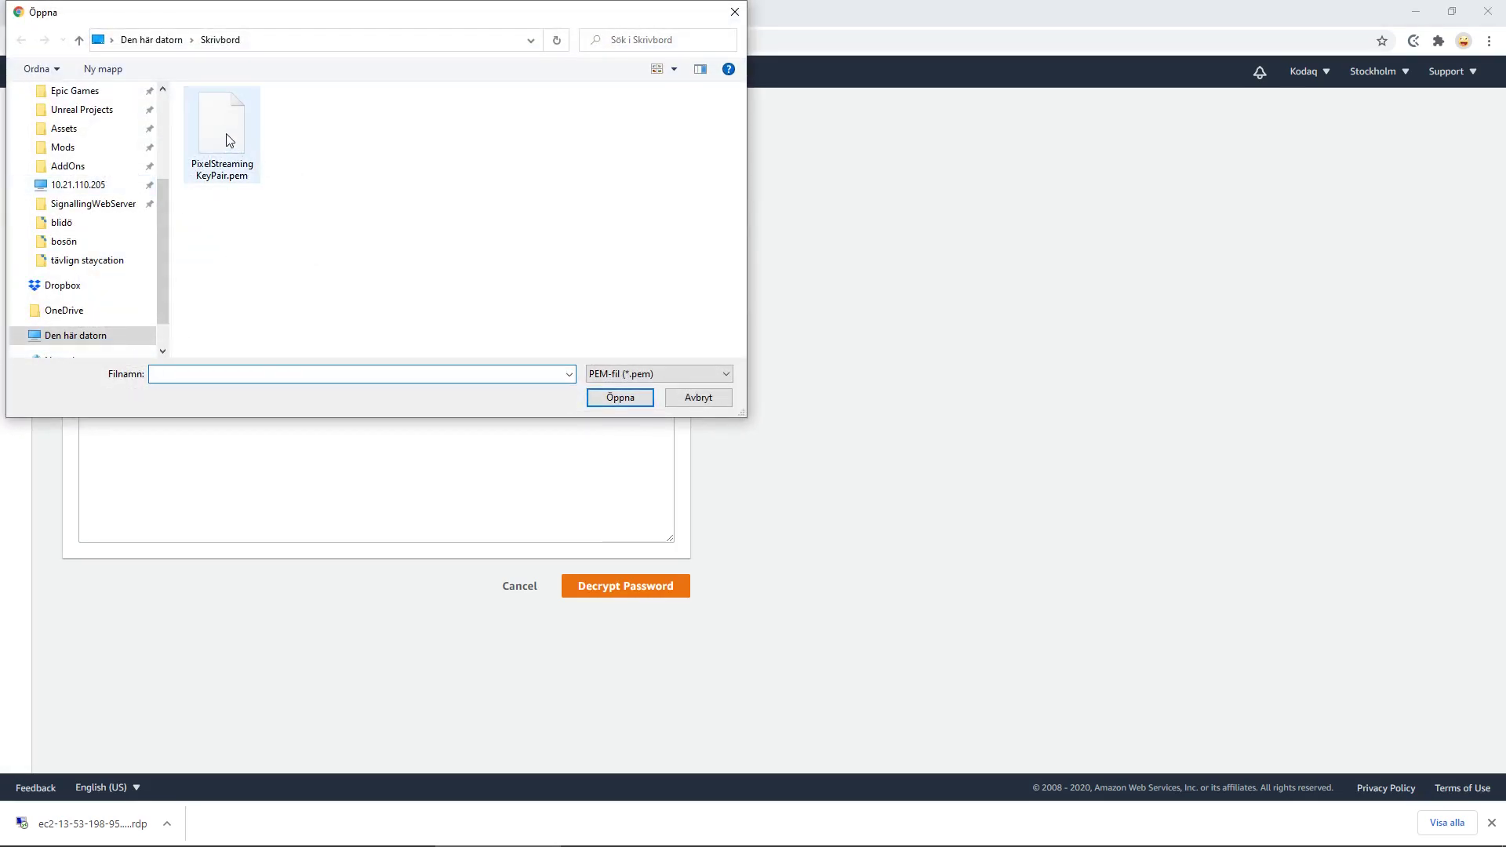
pyautogui.click(225, 138)
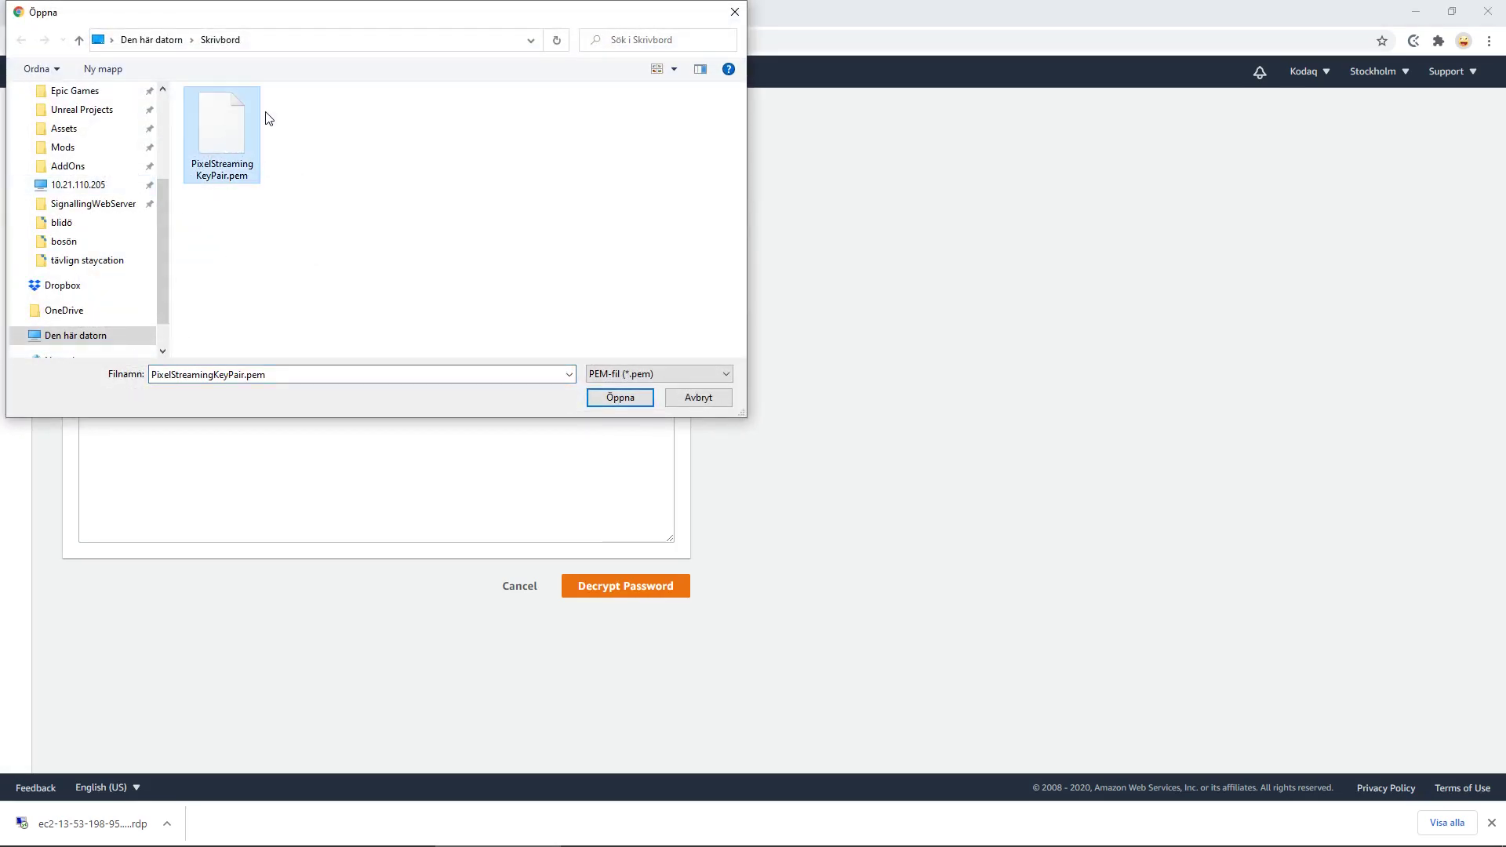
pyautogui.doubleClick(229, 125)
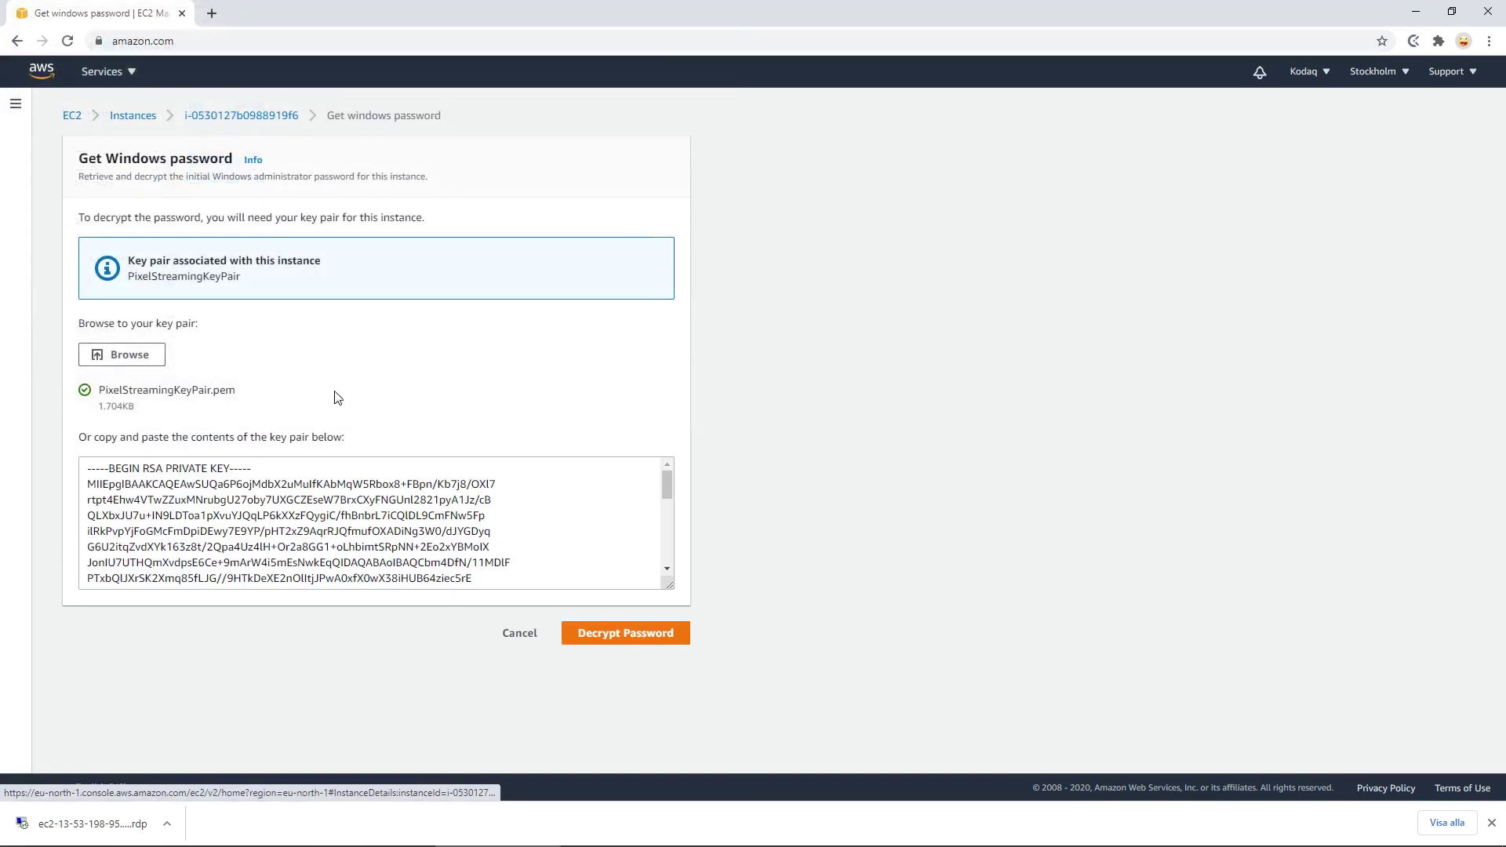
pyautogui.scroll(-4, 392, 521)
pyautogui.scroll(4, 416, 536)
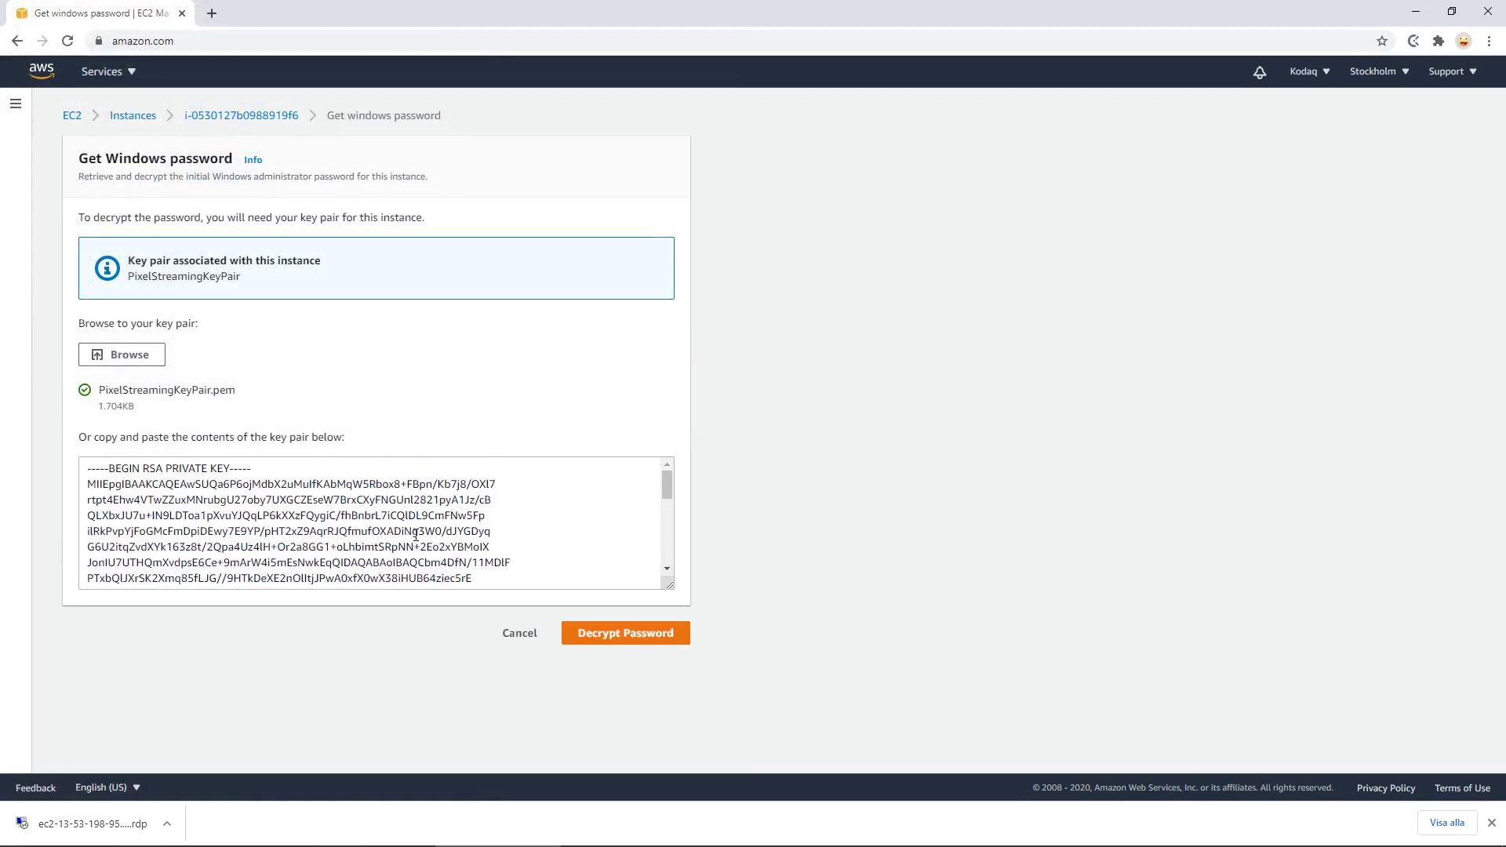
pyautogui.scroll(-4, 203, 506)
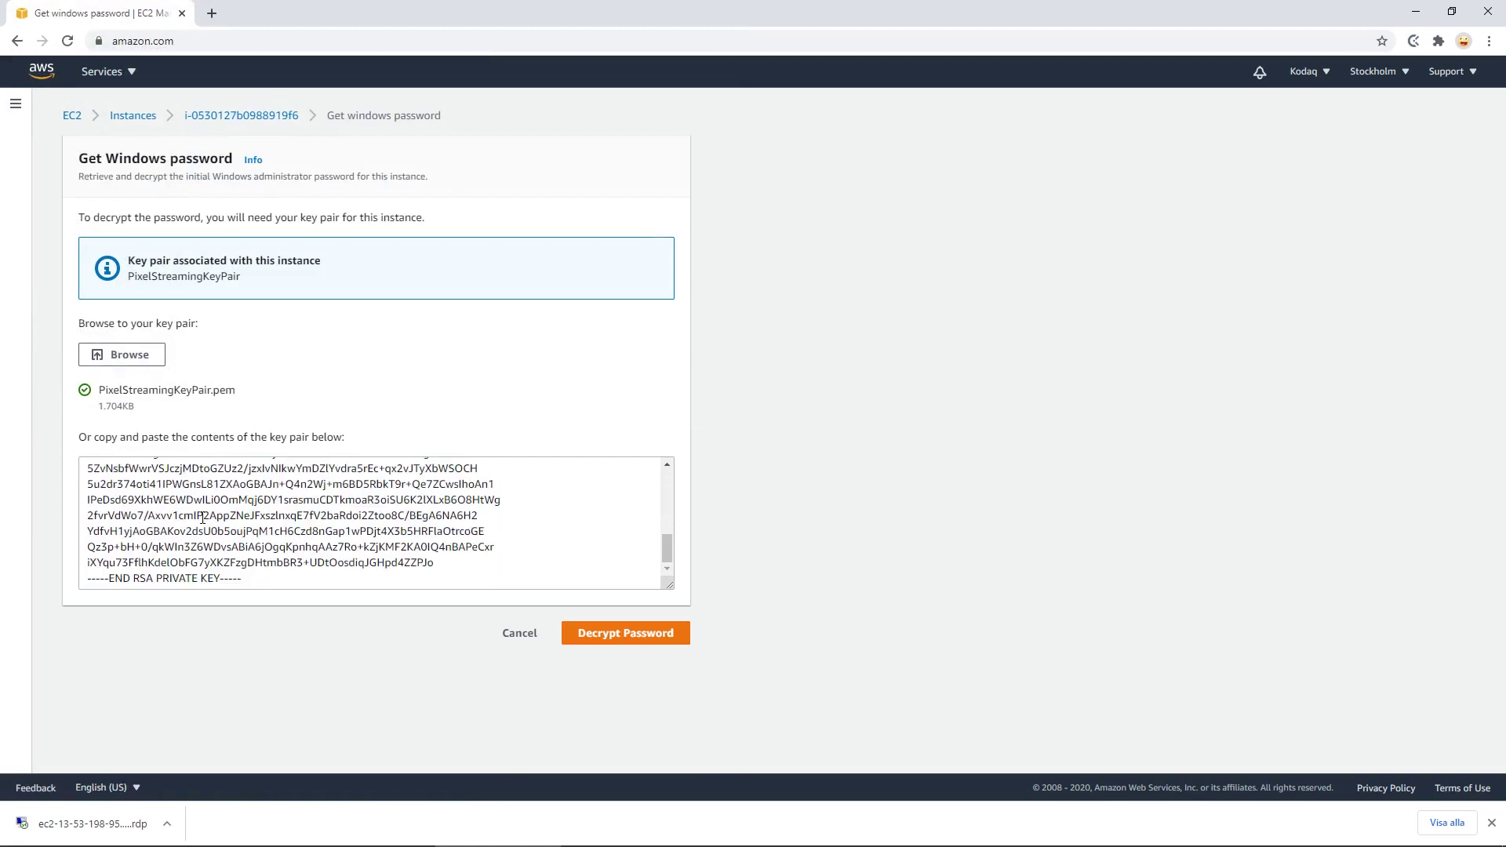
pyautogui.scroll(4, 207, 518)
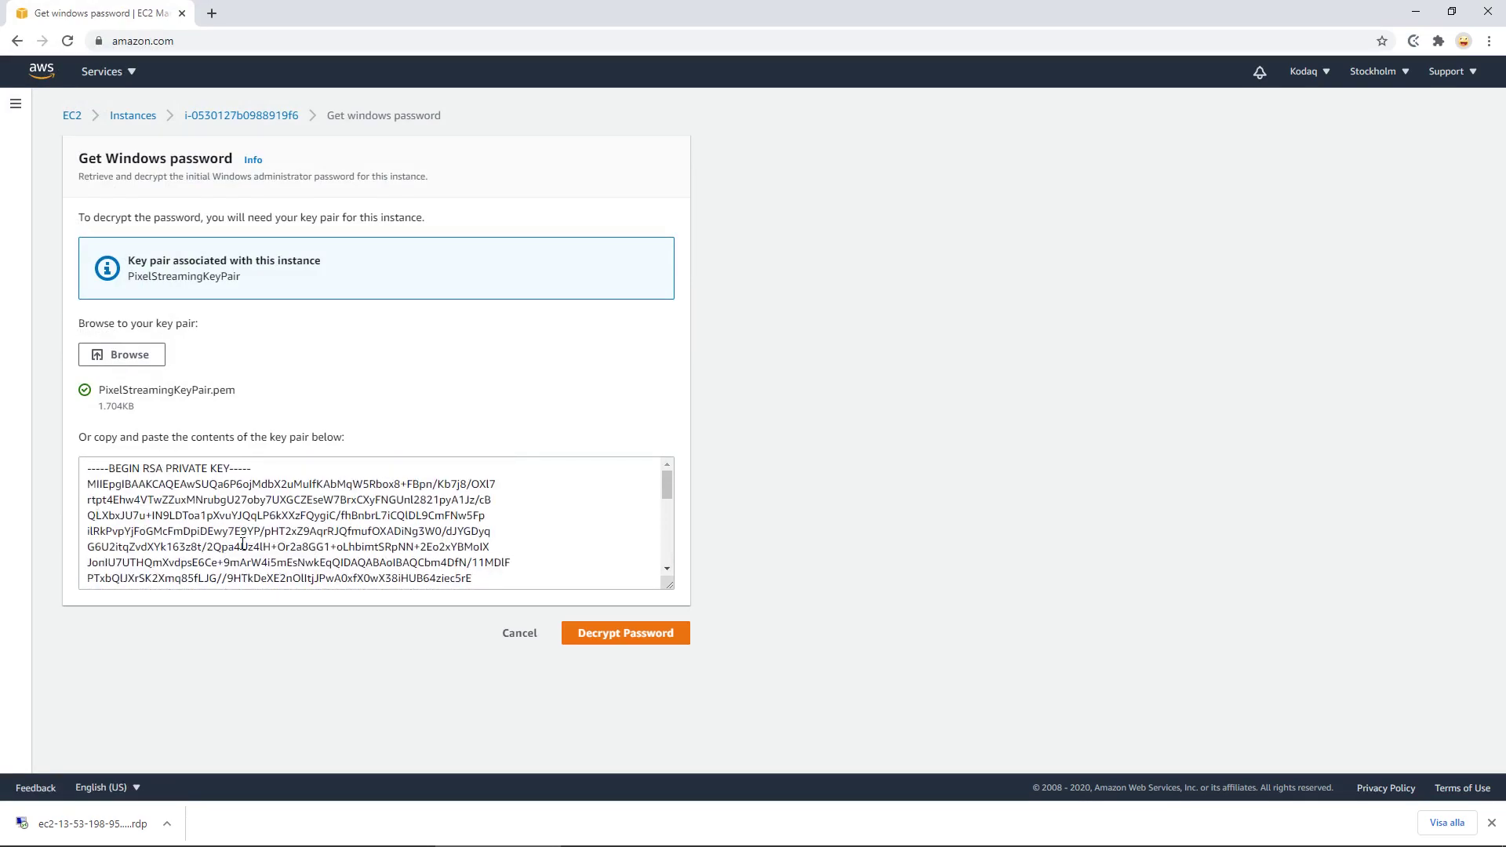
pyautogui.click(648, 641)
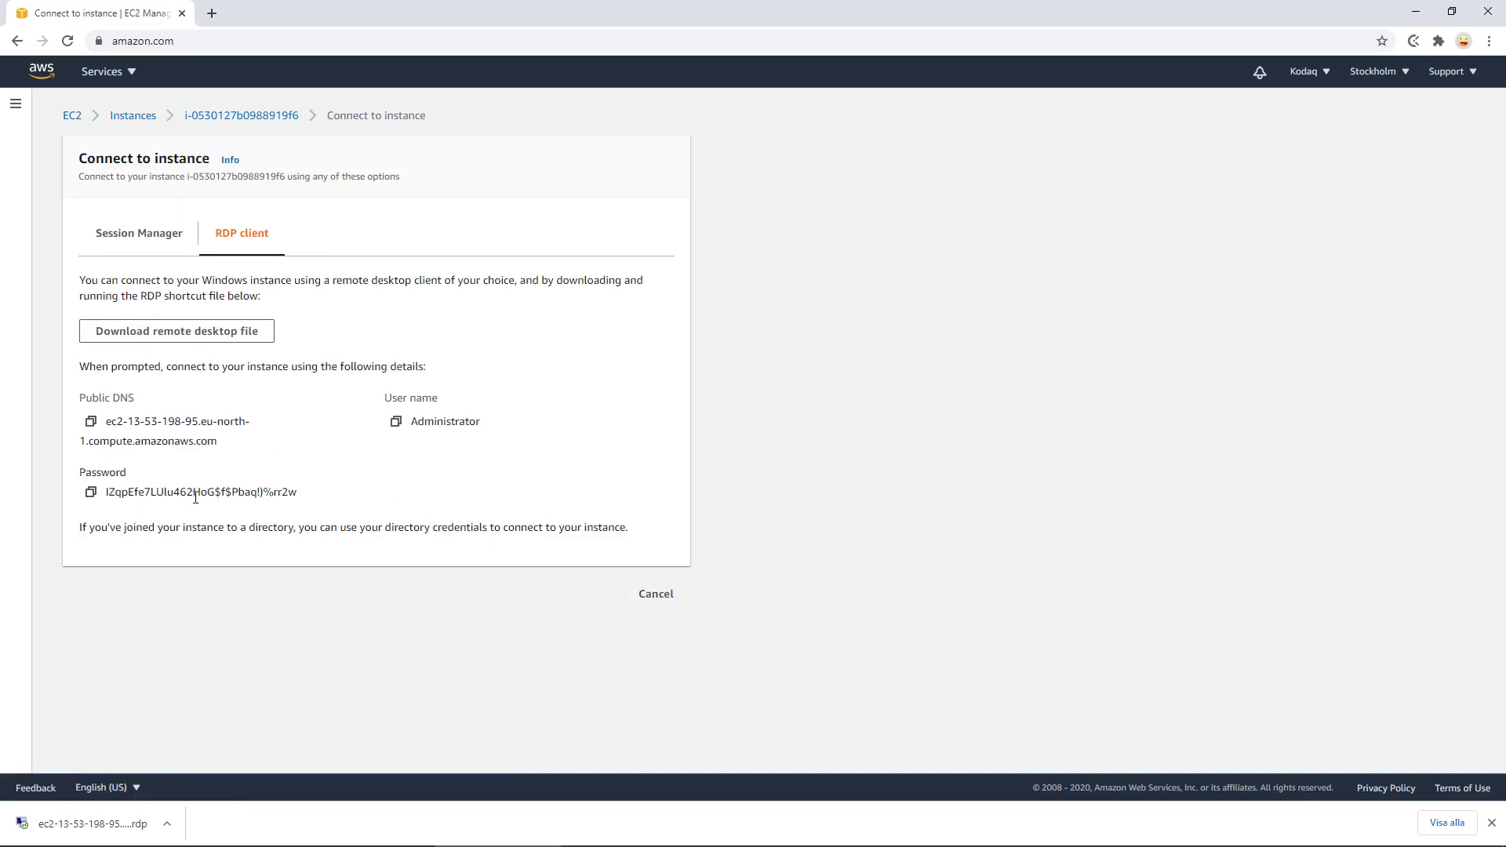
# Copy the decrypted administrator password and start the remote desktop connection from the downloaded RDP file.
pyautogui.click(91, 492)
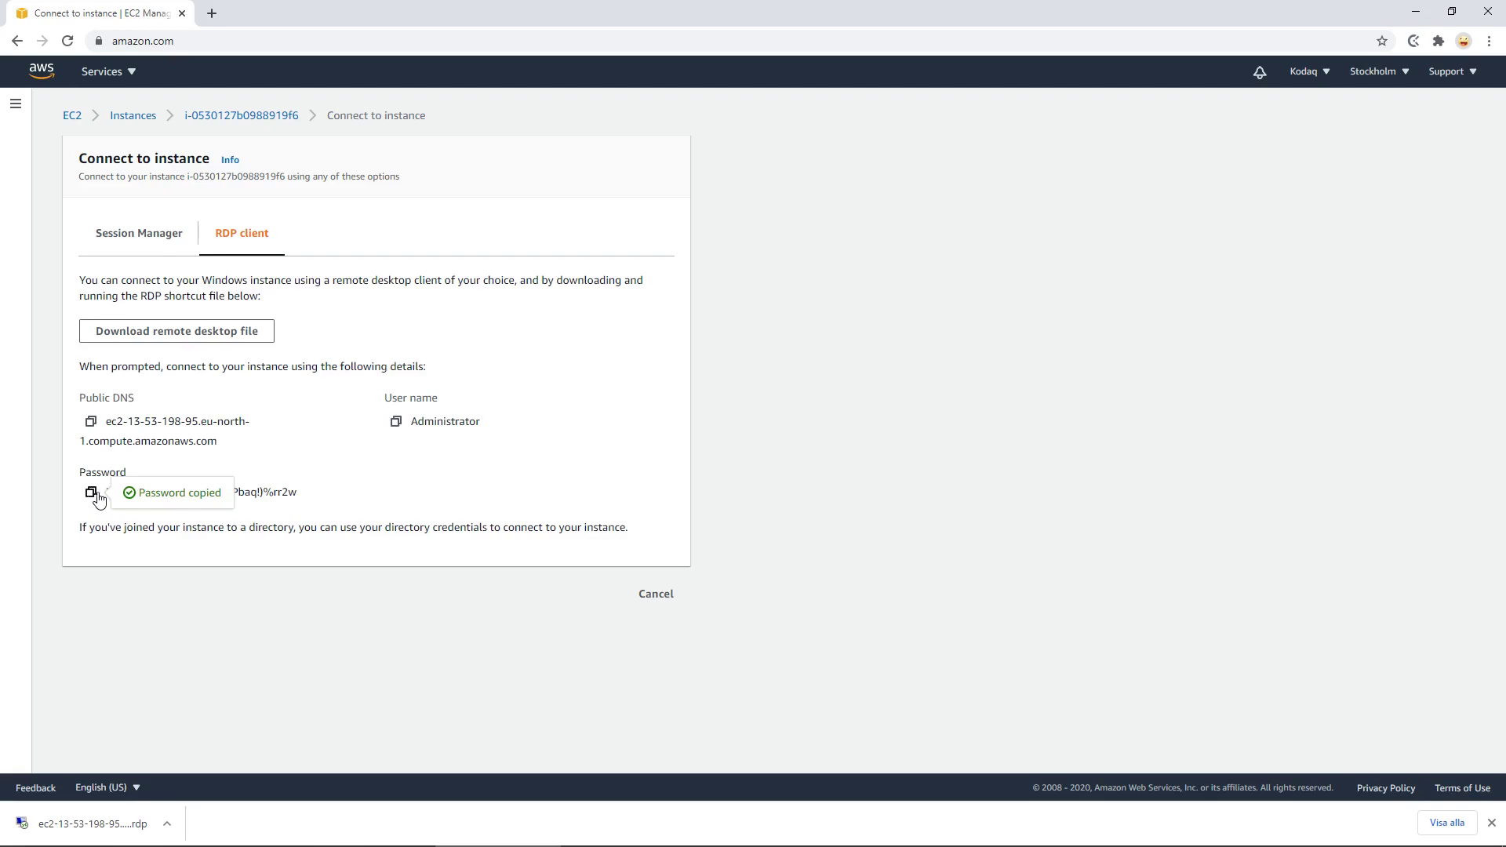
pyautogui.click(100, 829)
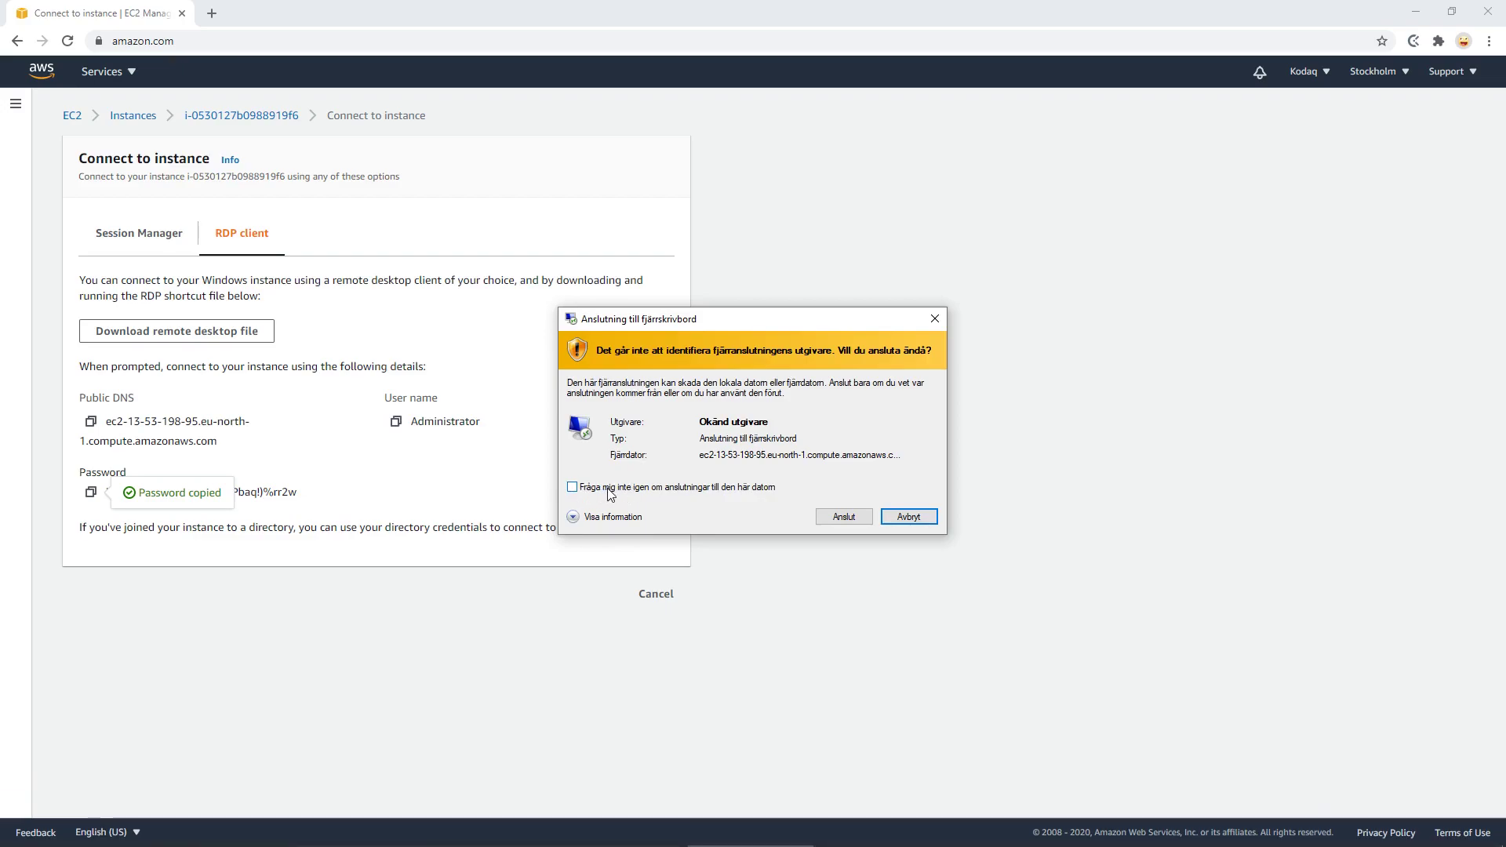
pyautogui.click(843, 516)
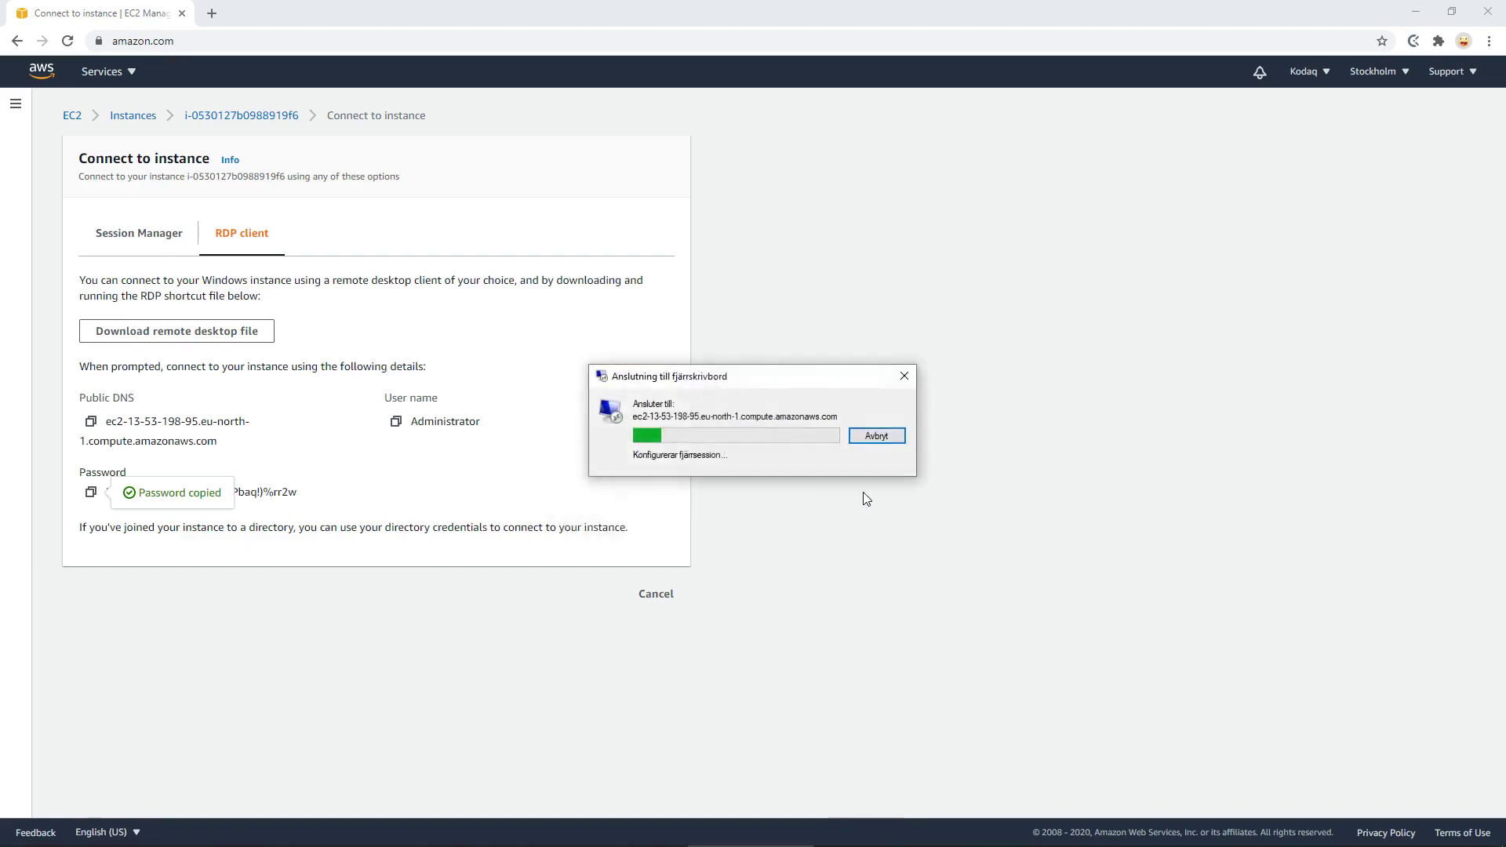
# Sign in with the copied Administrator password, remembering the credentials, and accept the remote computer's certificate without being asked again.
pyautogui.hotkey('ctrl', 'v')
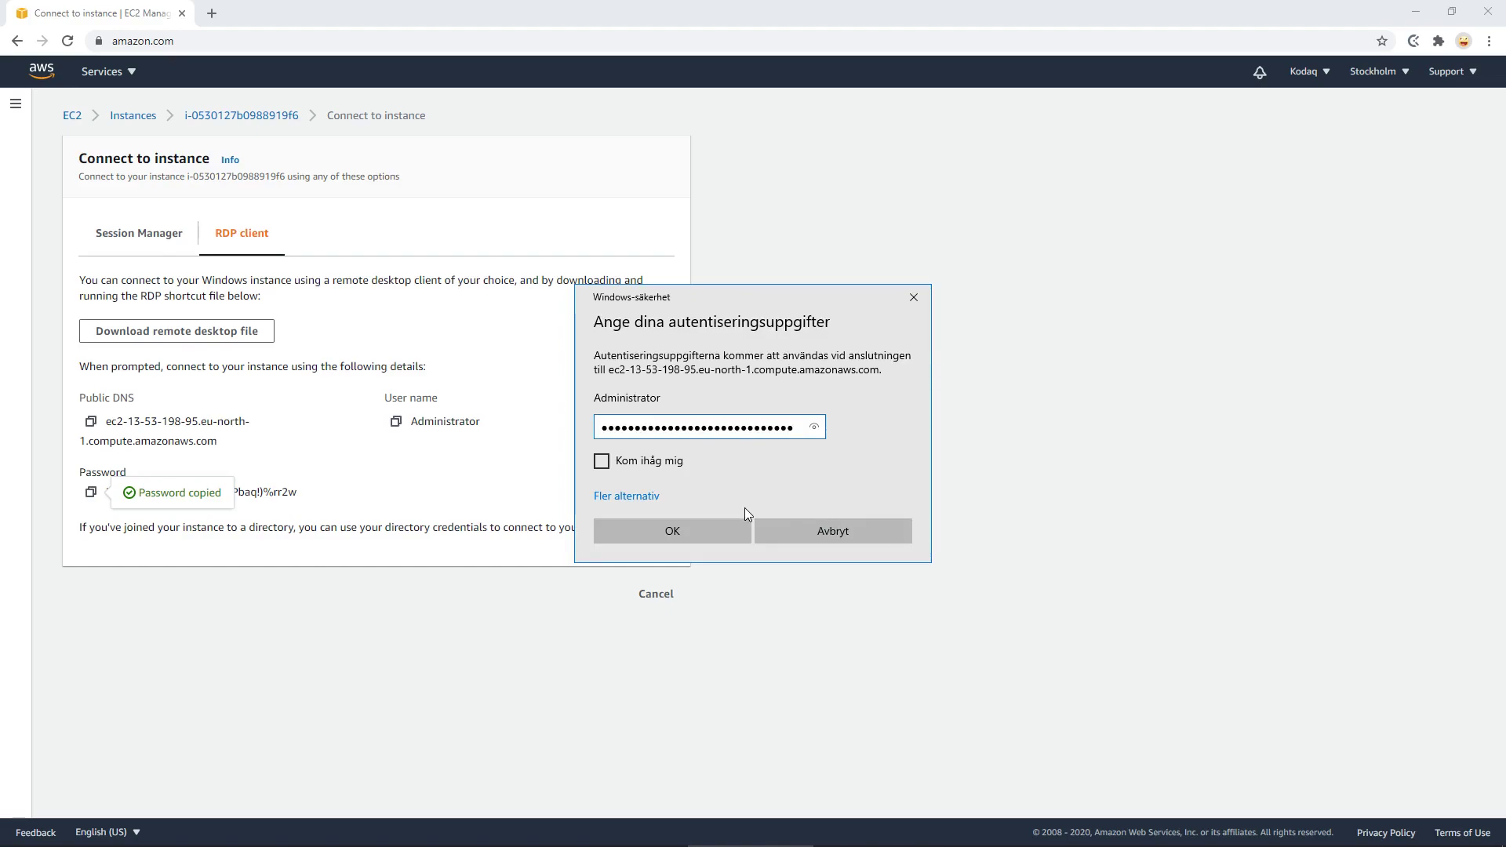
pyautogui.click(651, 465)
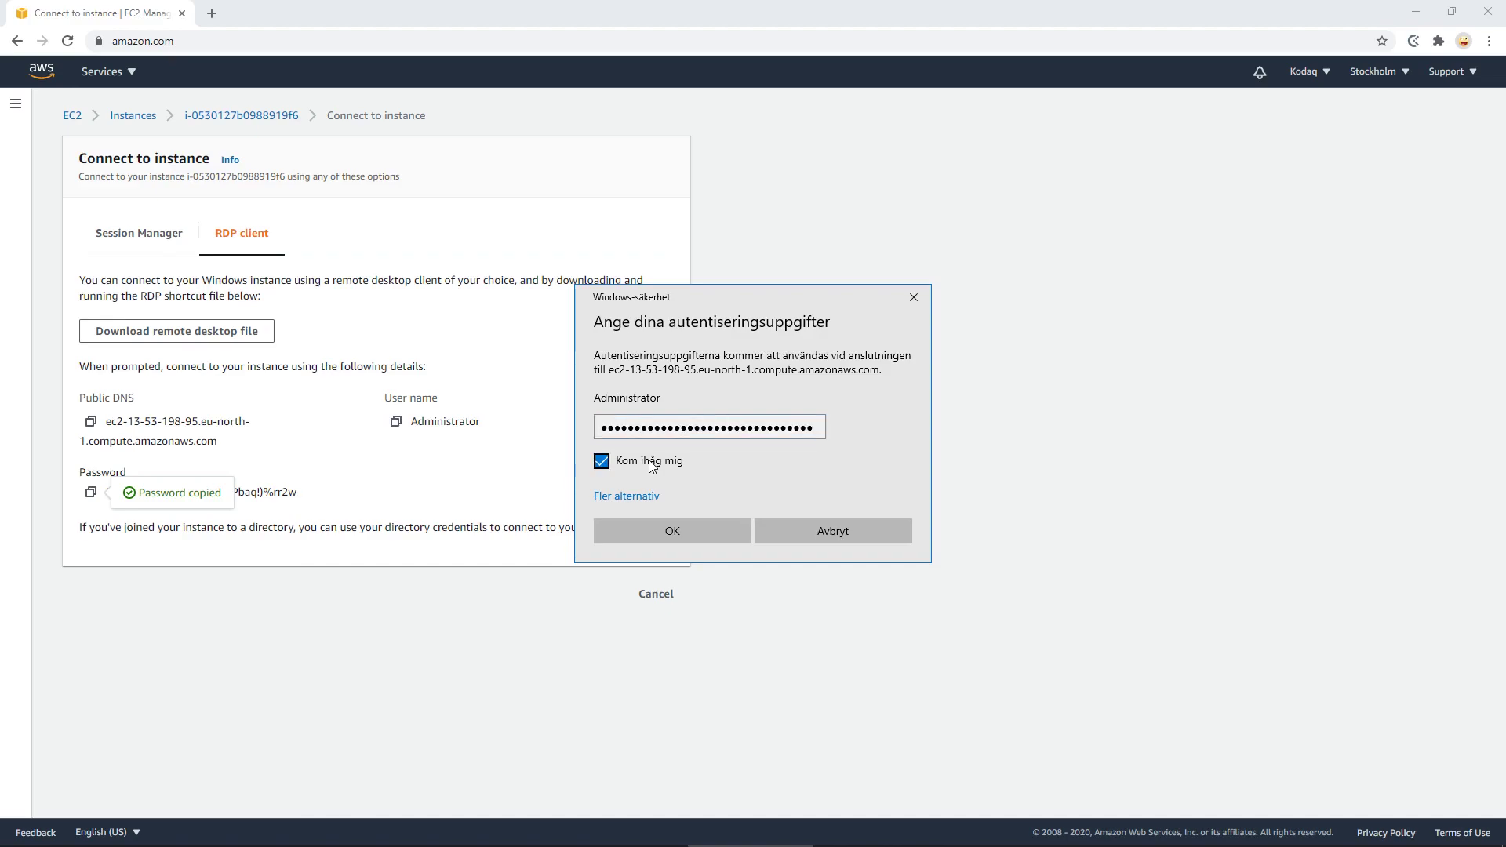
pyautogui.click(698, 533)
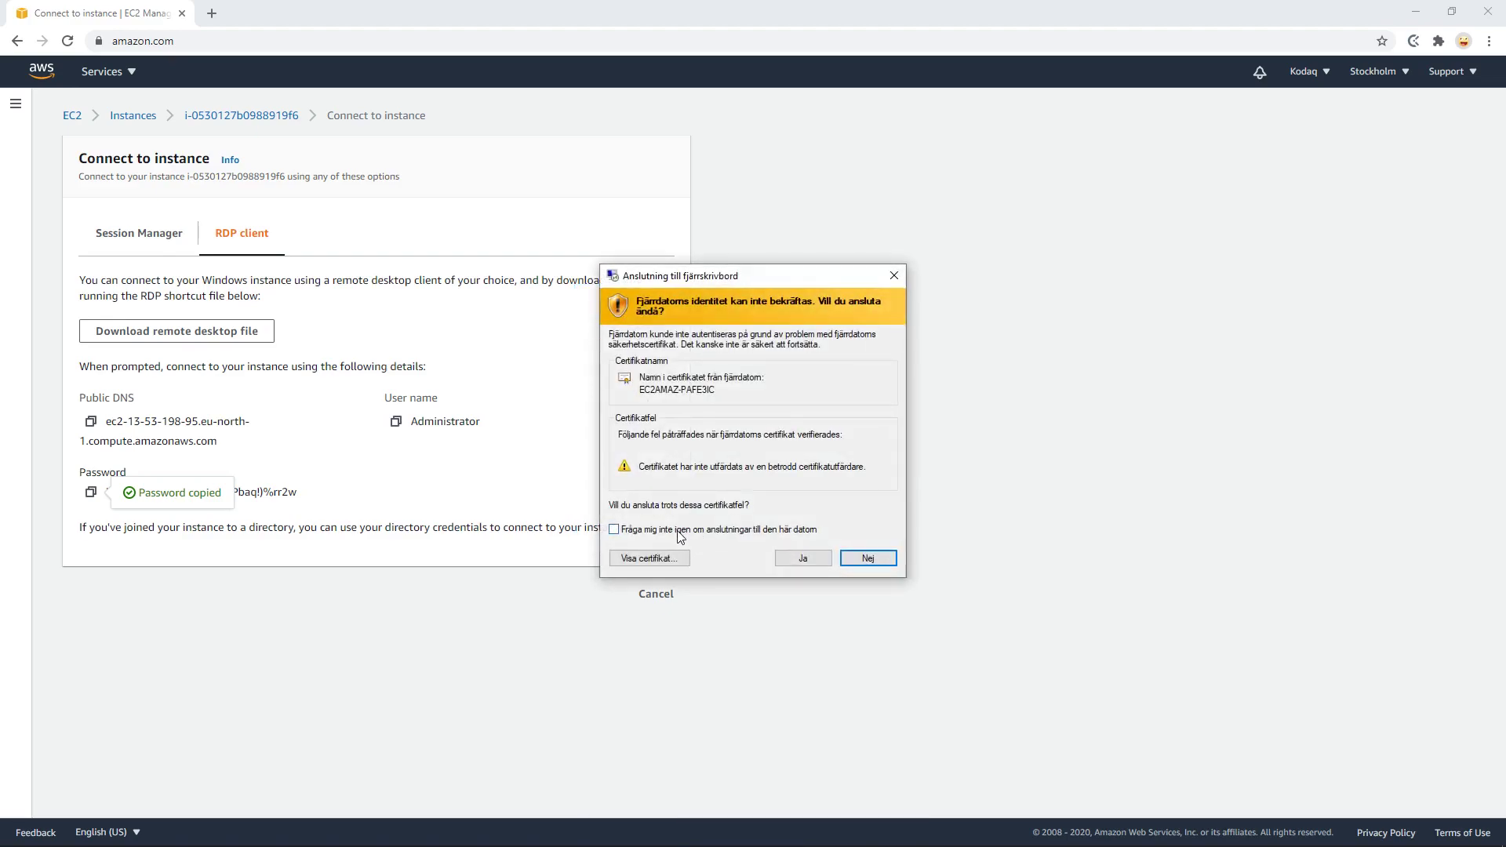
pyautogui.click(679, 536)
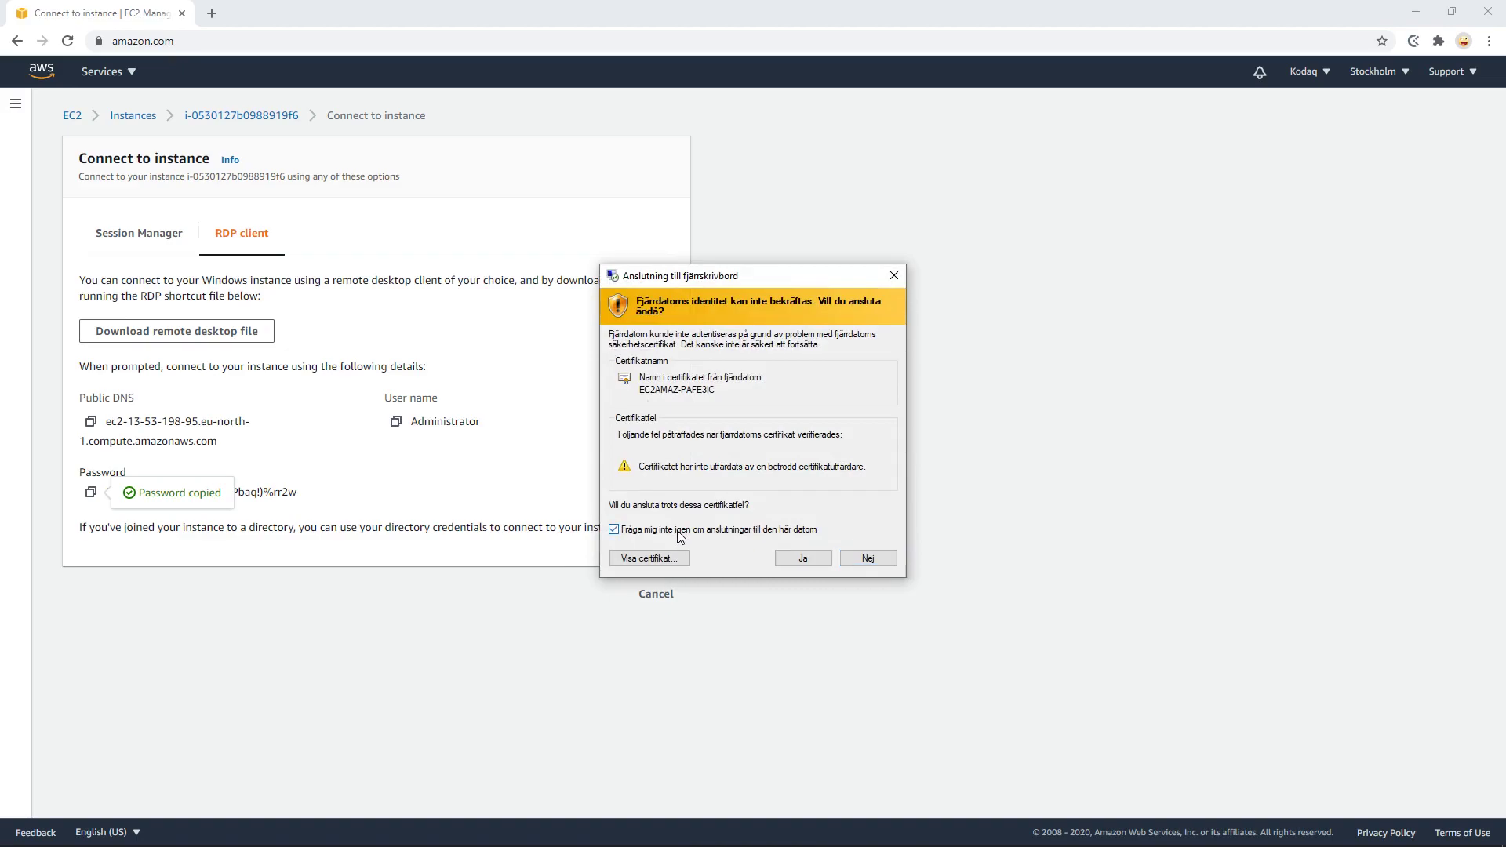
pyautogui.click(804, 558)
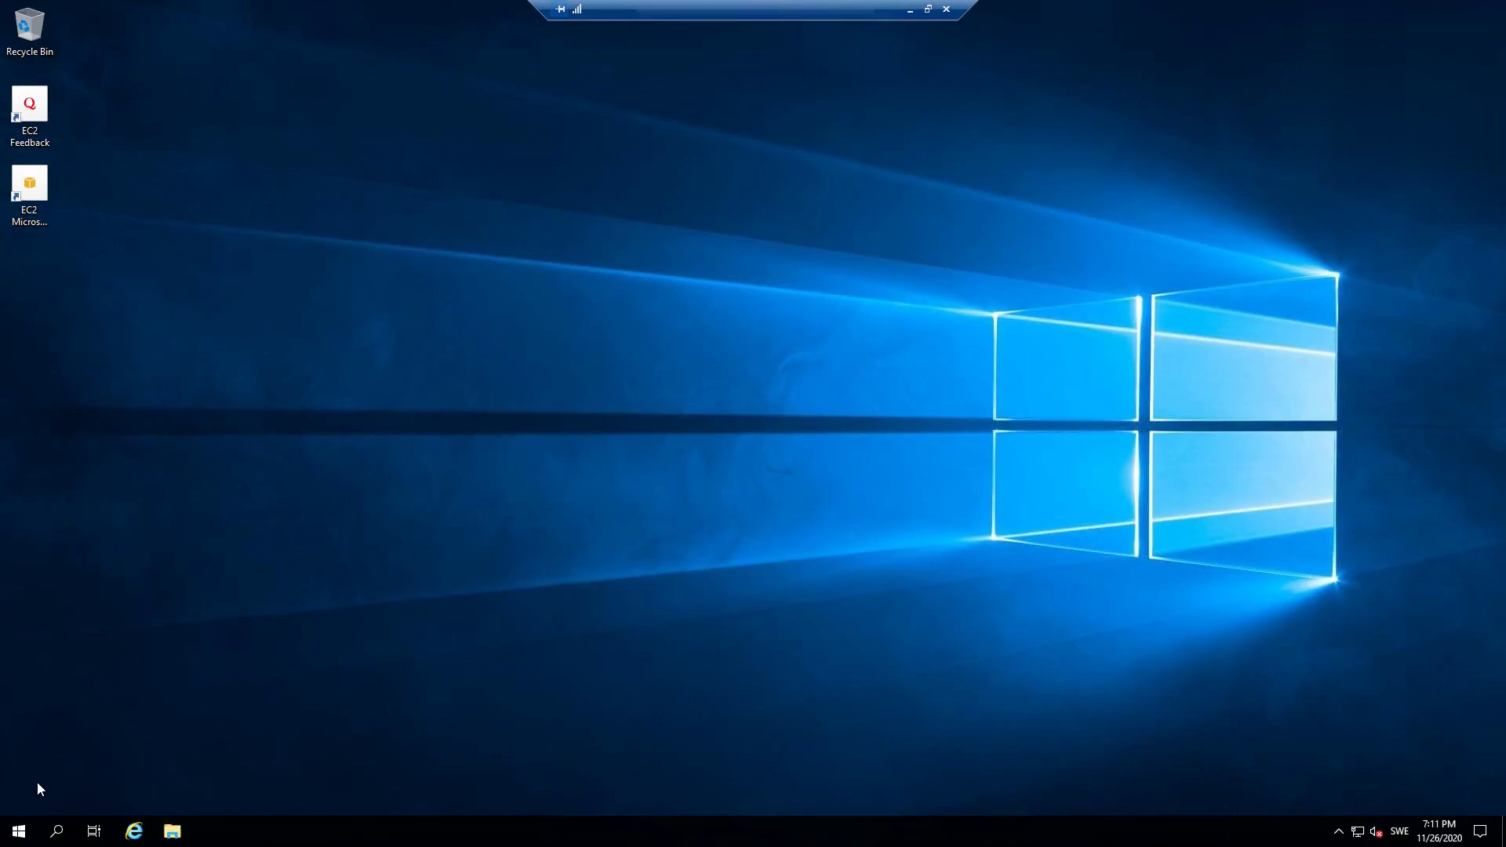
# Open Windows PowerShell on the remote desktop and narrow its window to a little over half its width.
pyautogui.click(23, 834)
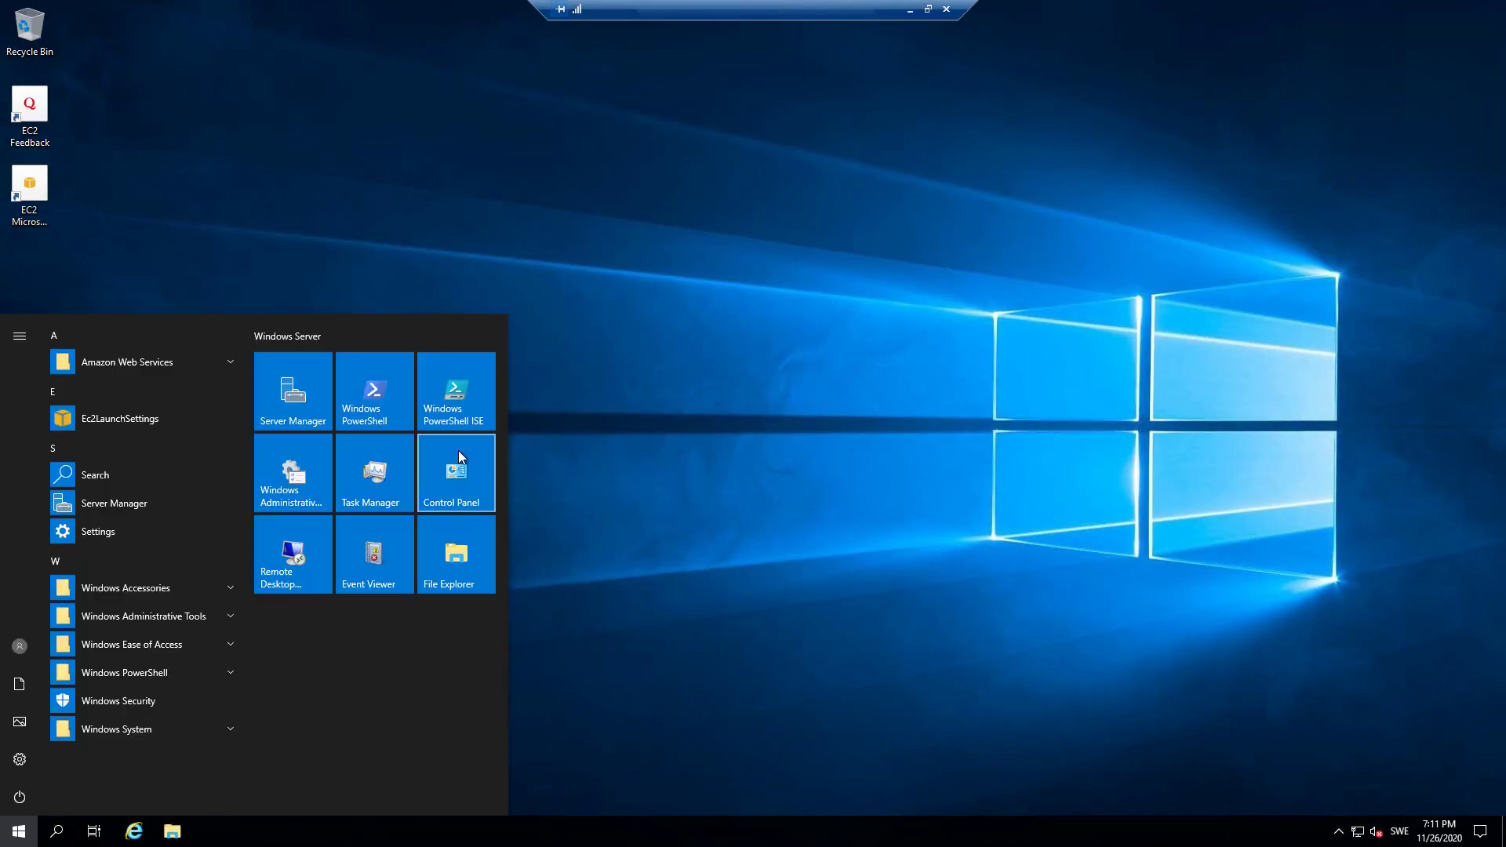
pyautogui.write('power')
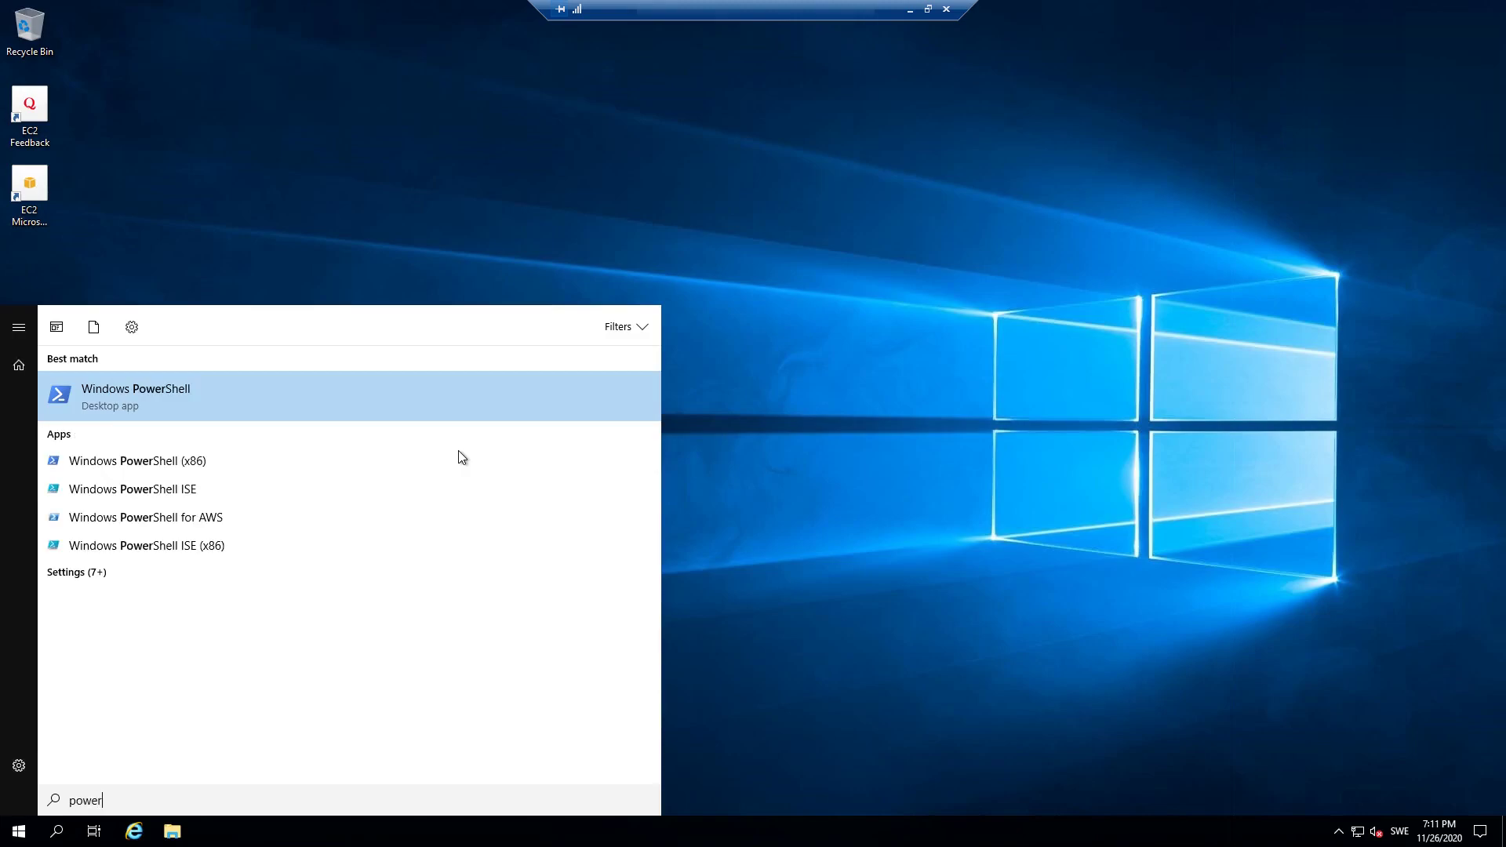
pyautogui.press('Return')
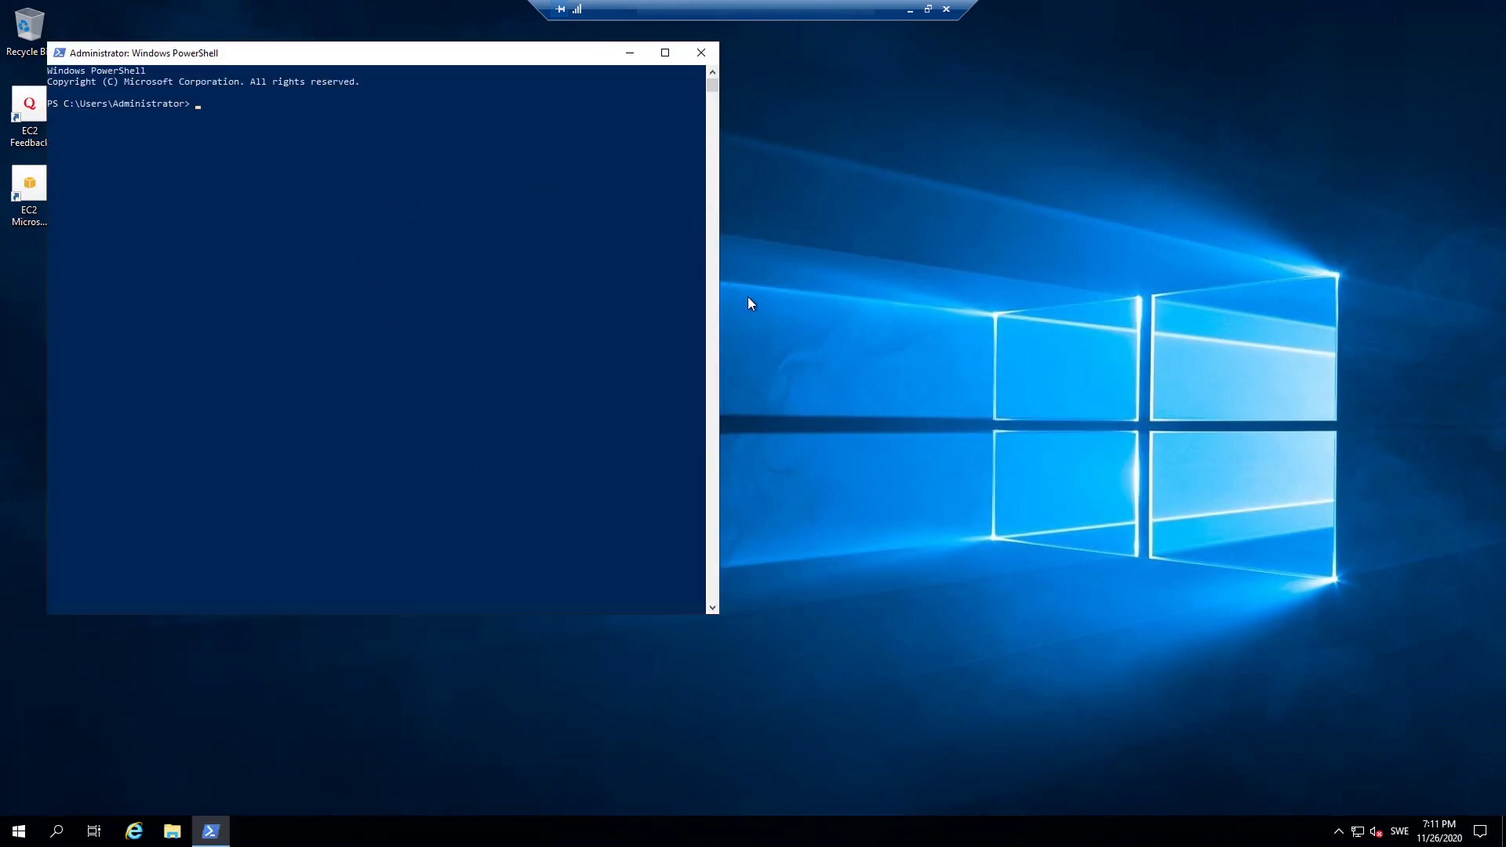
pyautogui.moveTo(734, 319); pyautogui.dragTo(441, 313)
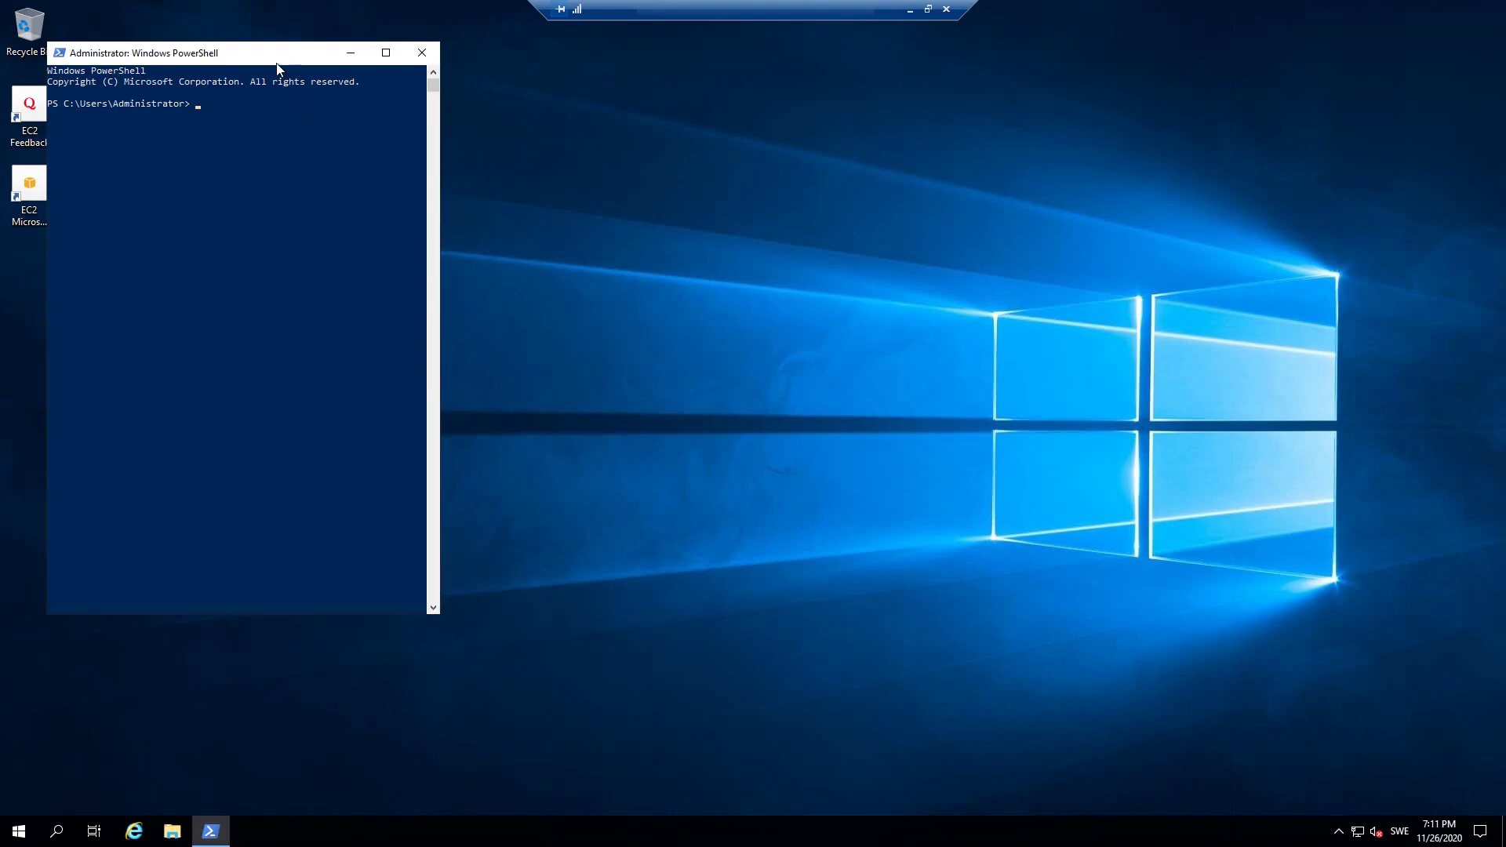
# Move the PowerShell window down and arrange the remote desktop and the web browser side by side.
pyautogui.moveTo(276, 61); pyautogui.dragTo(259, 149)
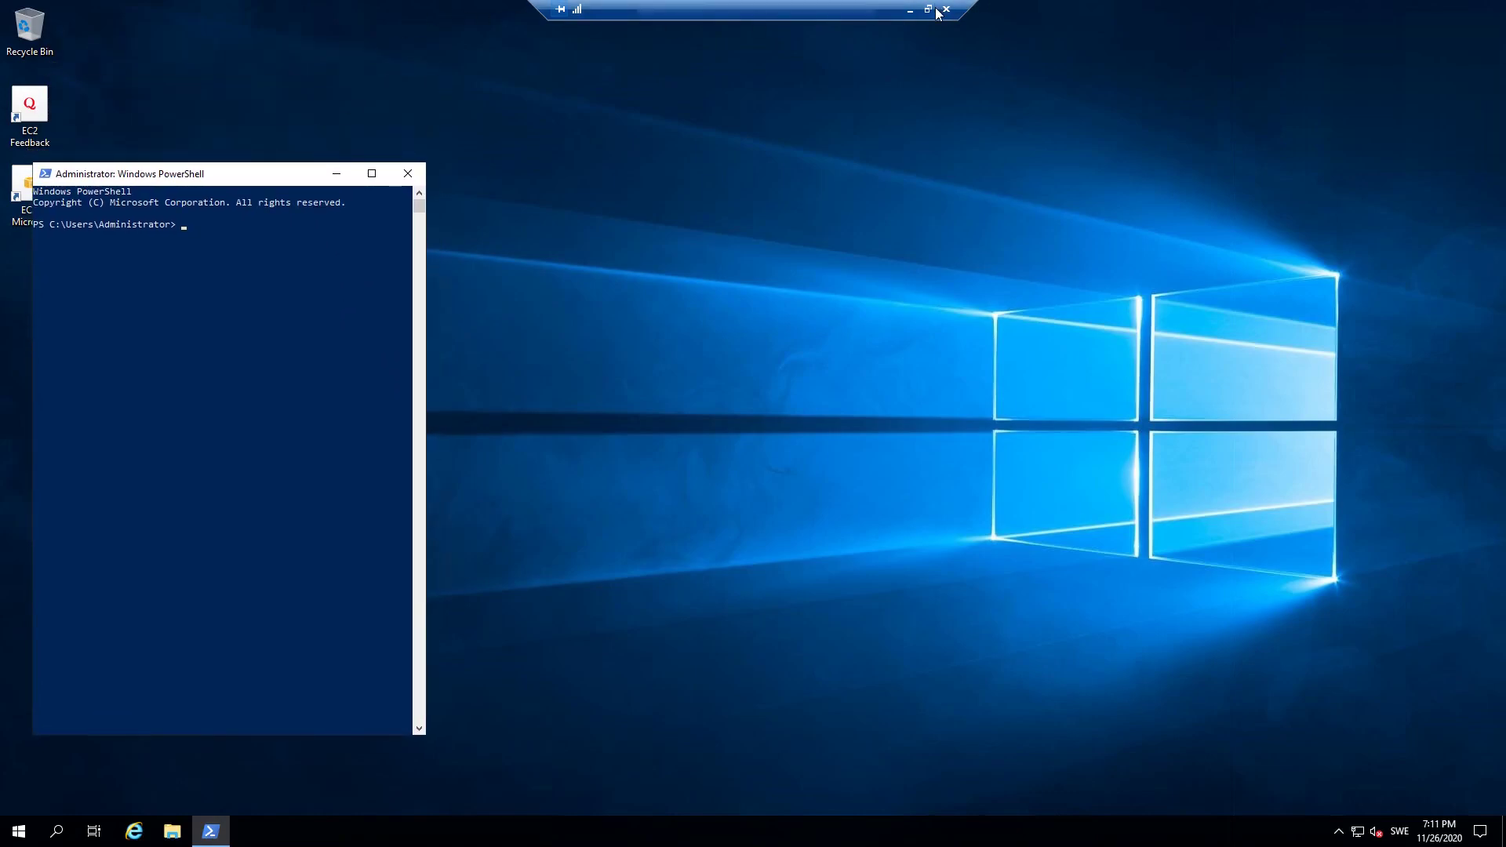
pyautogui.click(927, 8)
pyautogui.moveTo(217, 74); pyautogui.dragTo(1, 91)
pyautogui.click(1016, 49)
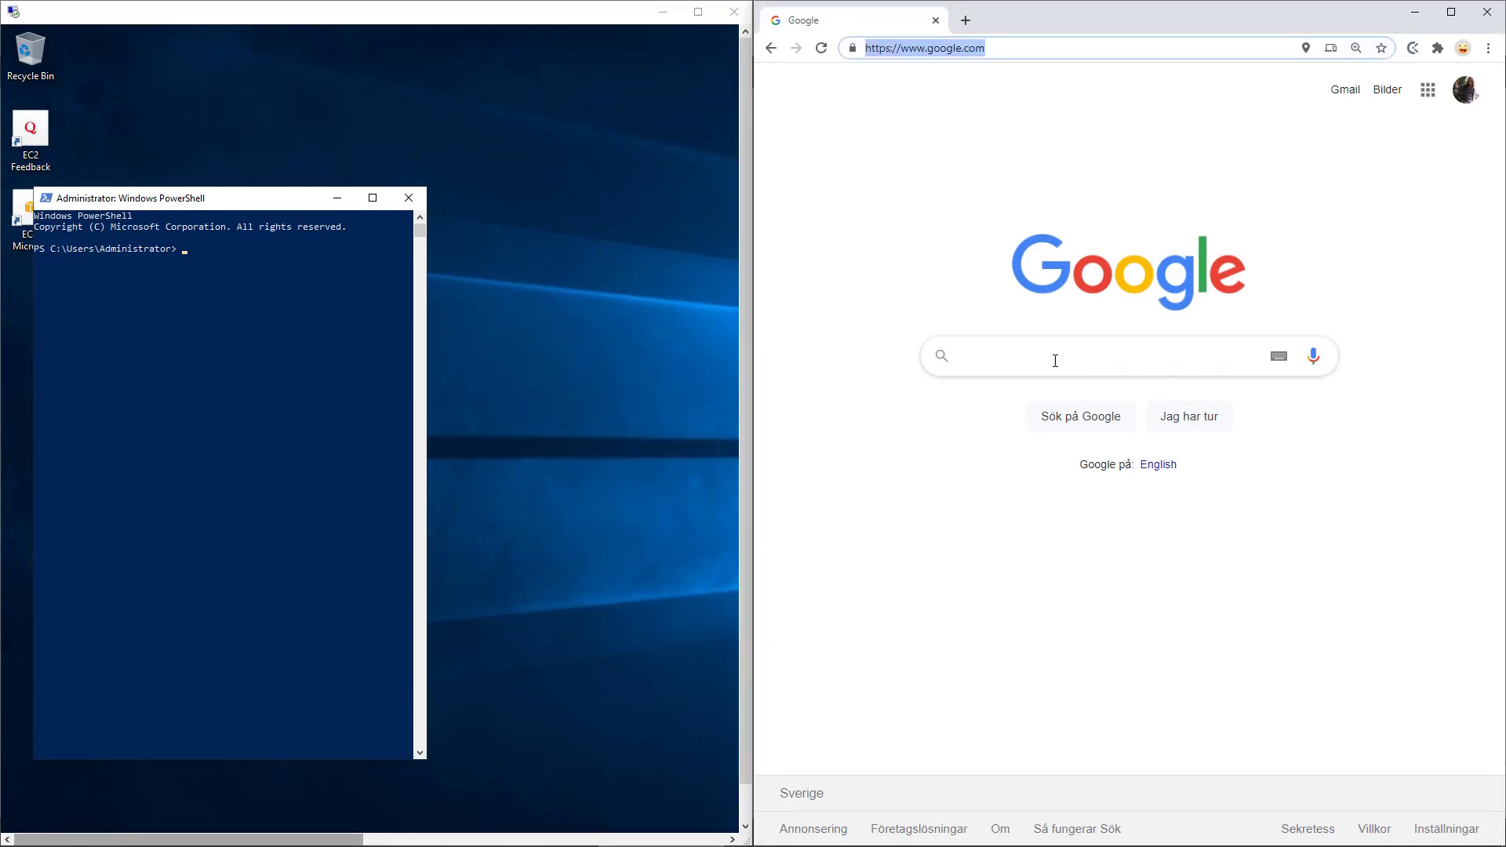
# Search Google for "aws nvidia drivers" and open the Windows instances guide at Option 4: NVIDIA gaming drivers (G4 instances).
pyautogui.click(1060, 367)
pyautogui.write('aws')
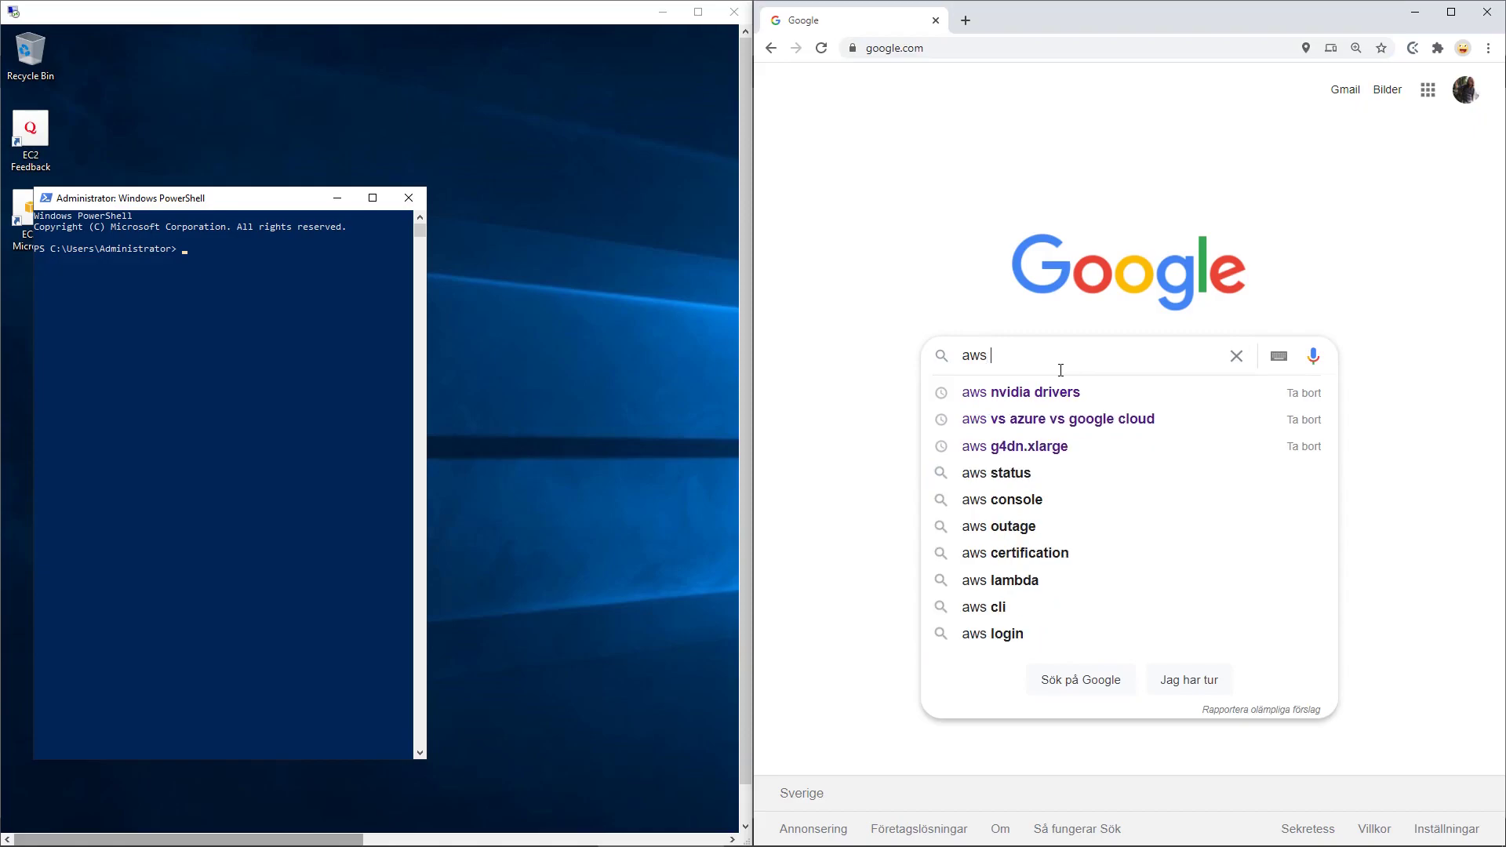
pyautogui.write(' nvidia drivers')
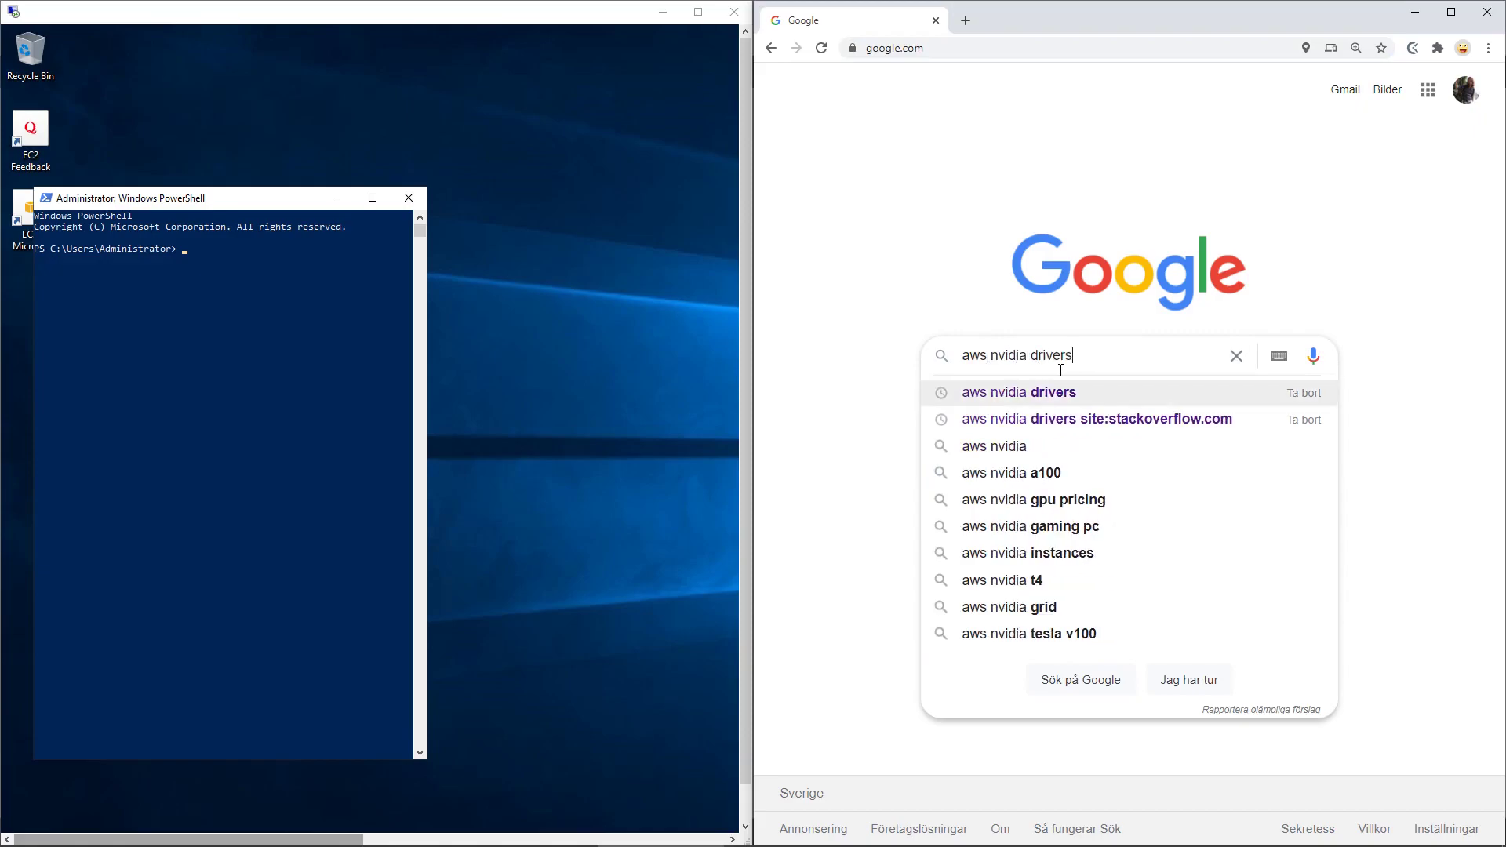
pyautogui.press('Return')
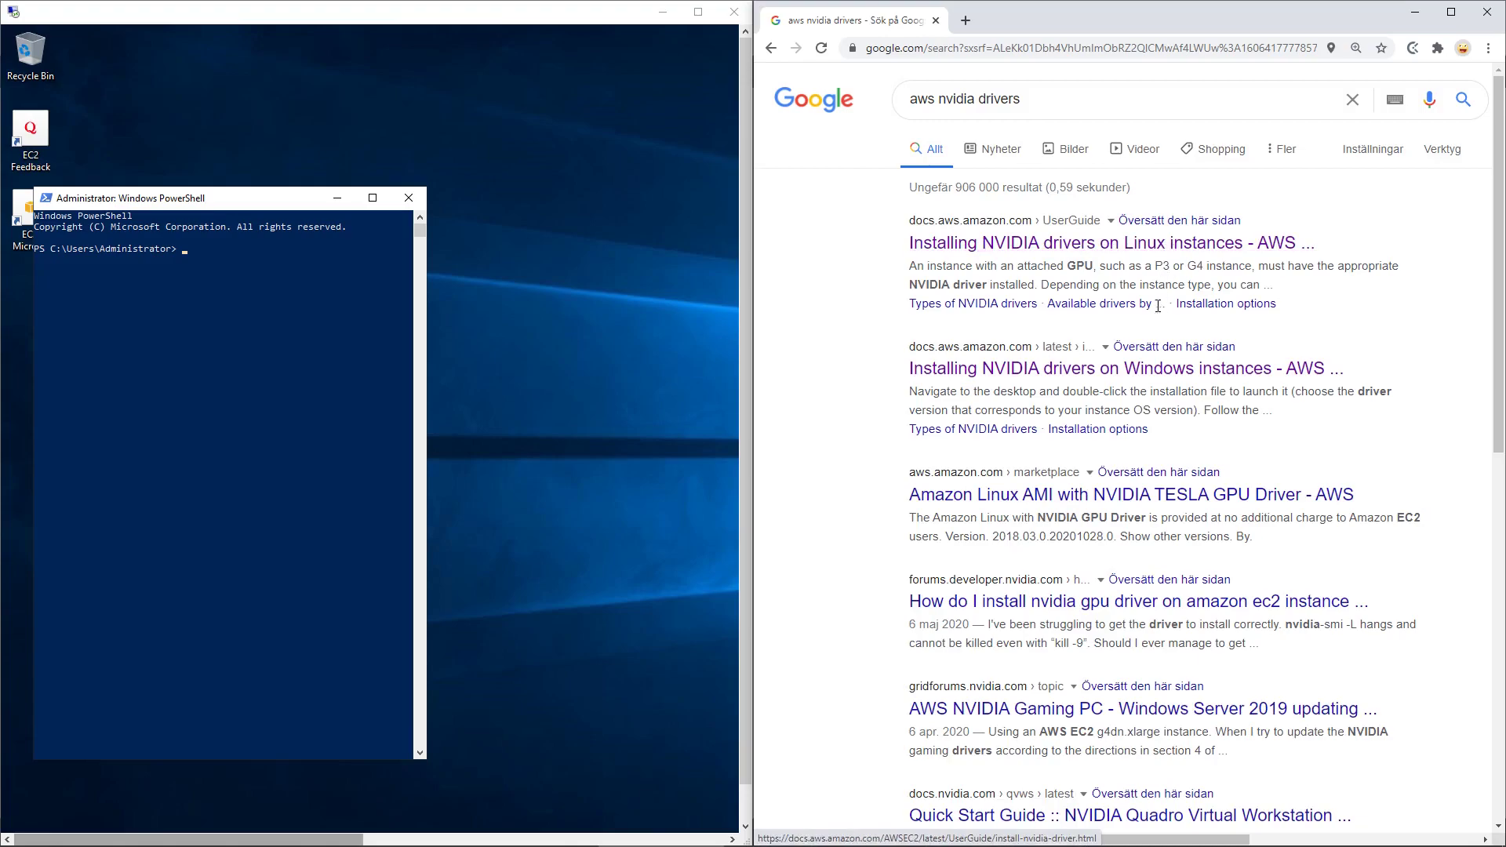
pyautogui.click(1167, 371)
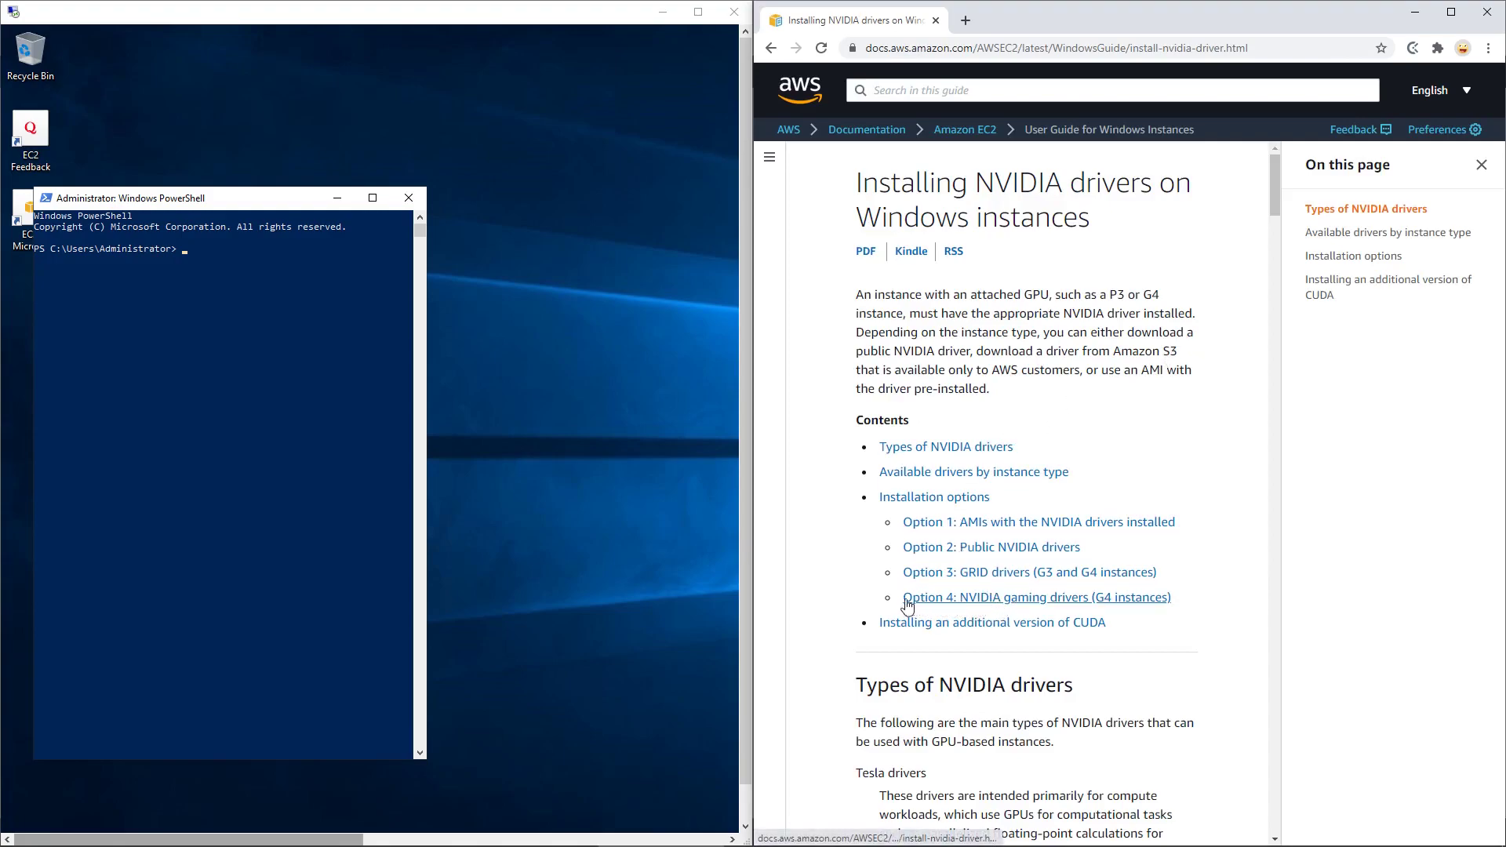
pyautogui.click(994, 601)
pyautogui.scroll(-2, 1129, 475)
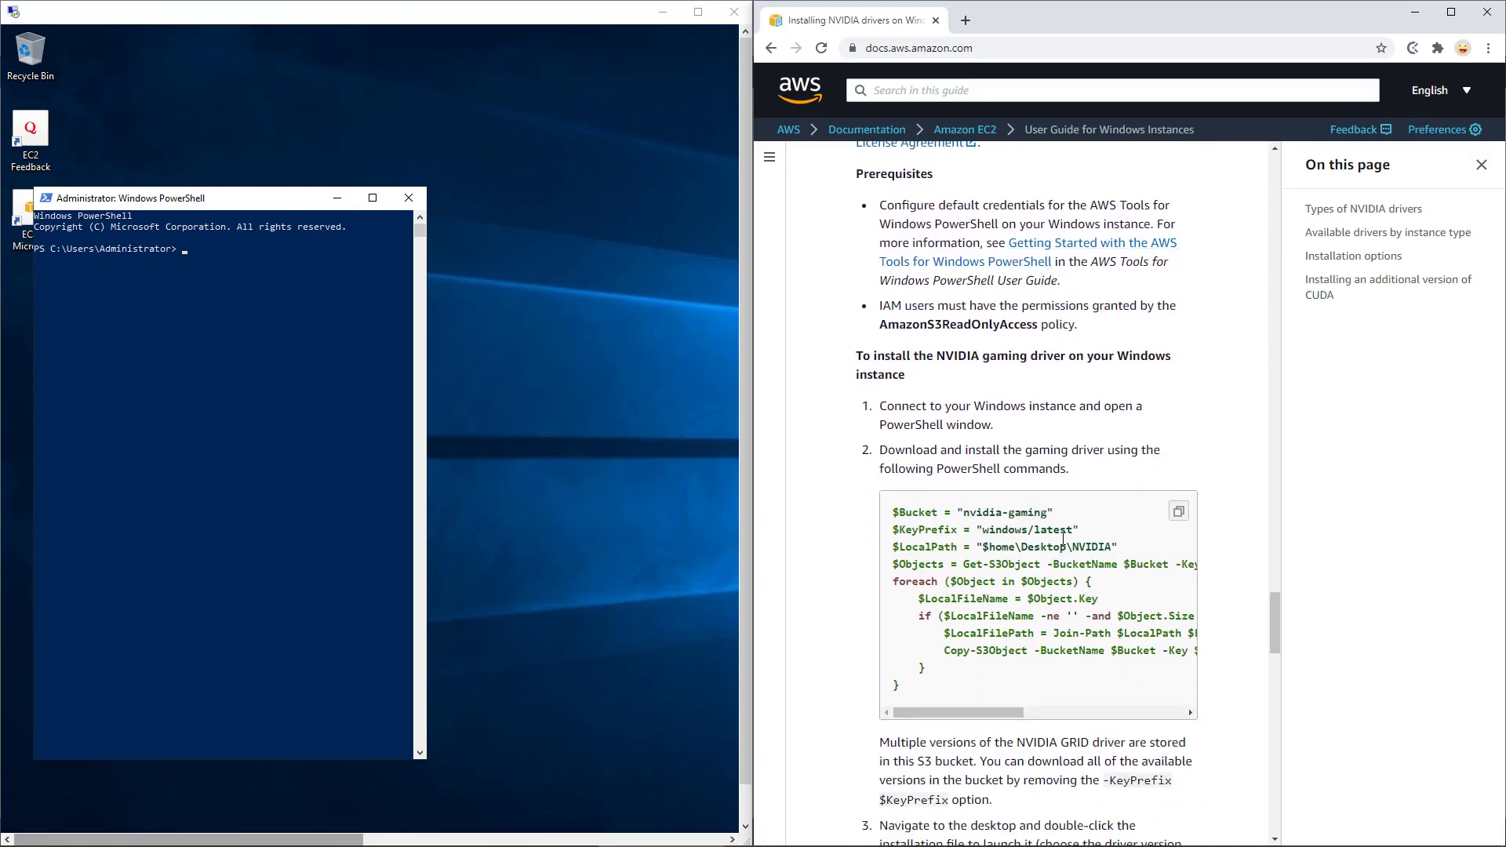
# Read the prerequisite about the AmazonS3ReadOnlyAccess policy for IAM users.
pyautogui.moveTo(880, 307); pyautogui.dragTo(1103, 325)
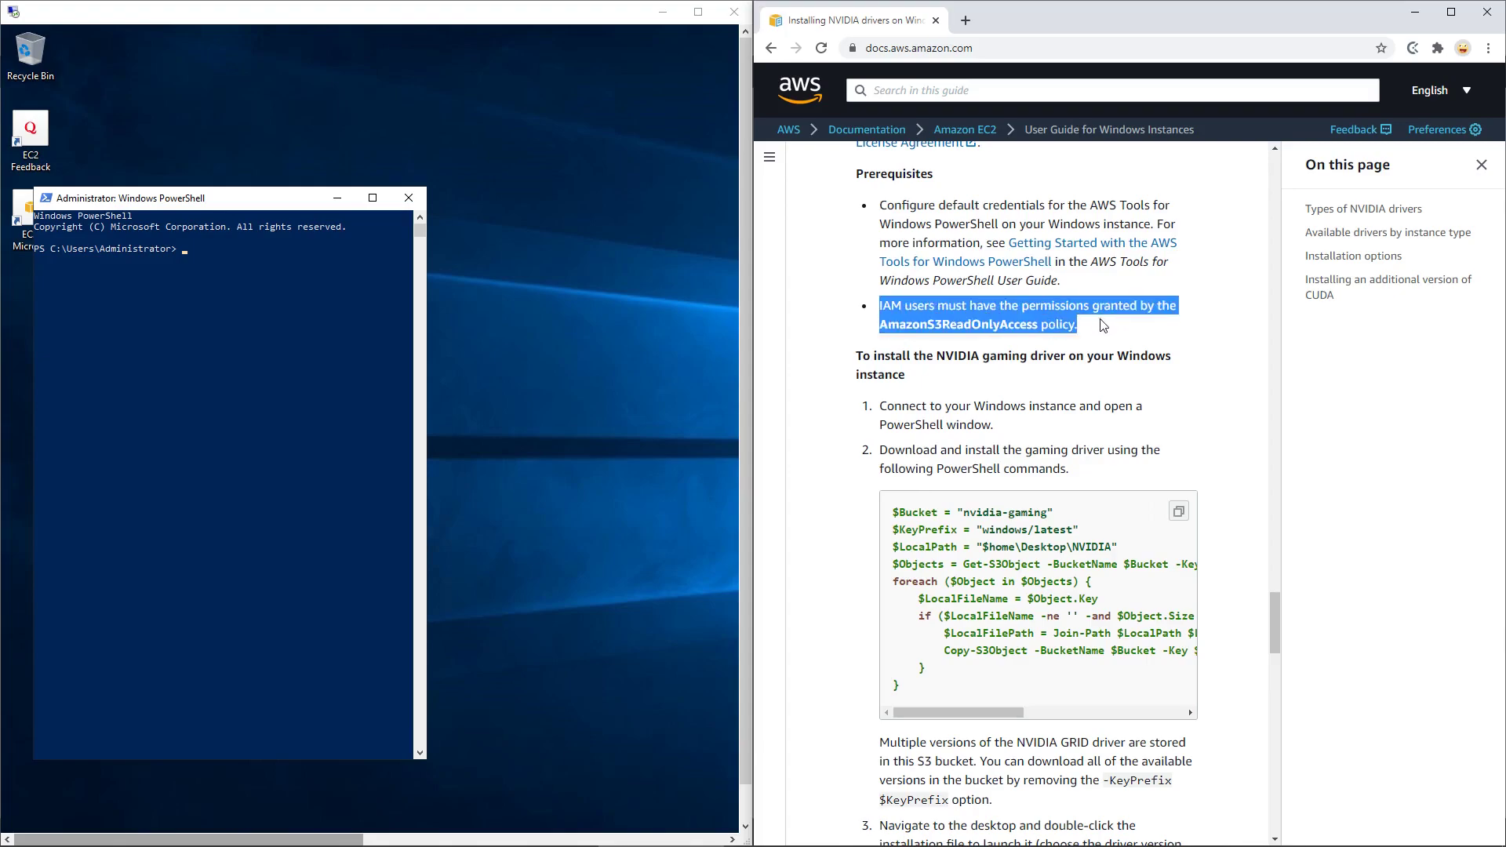
pyautogui.click(896, 319)
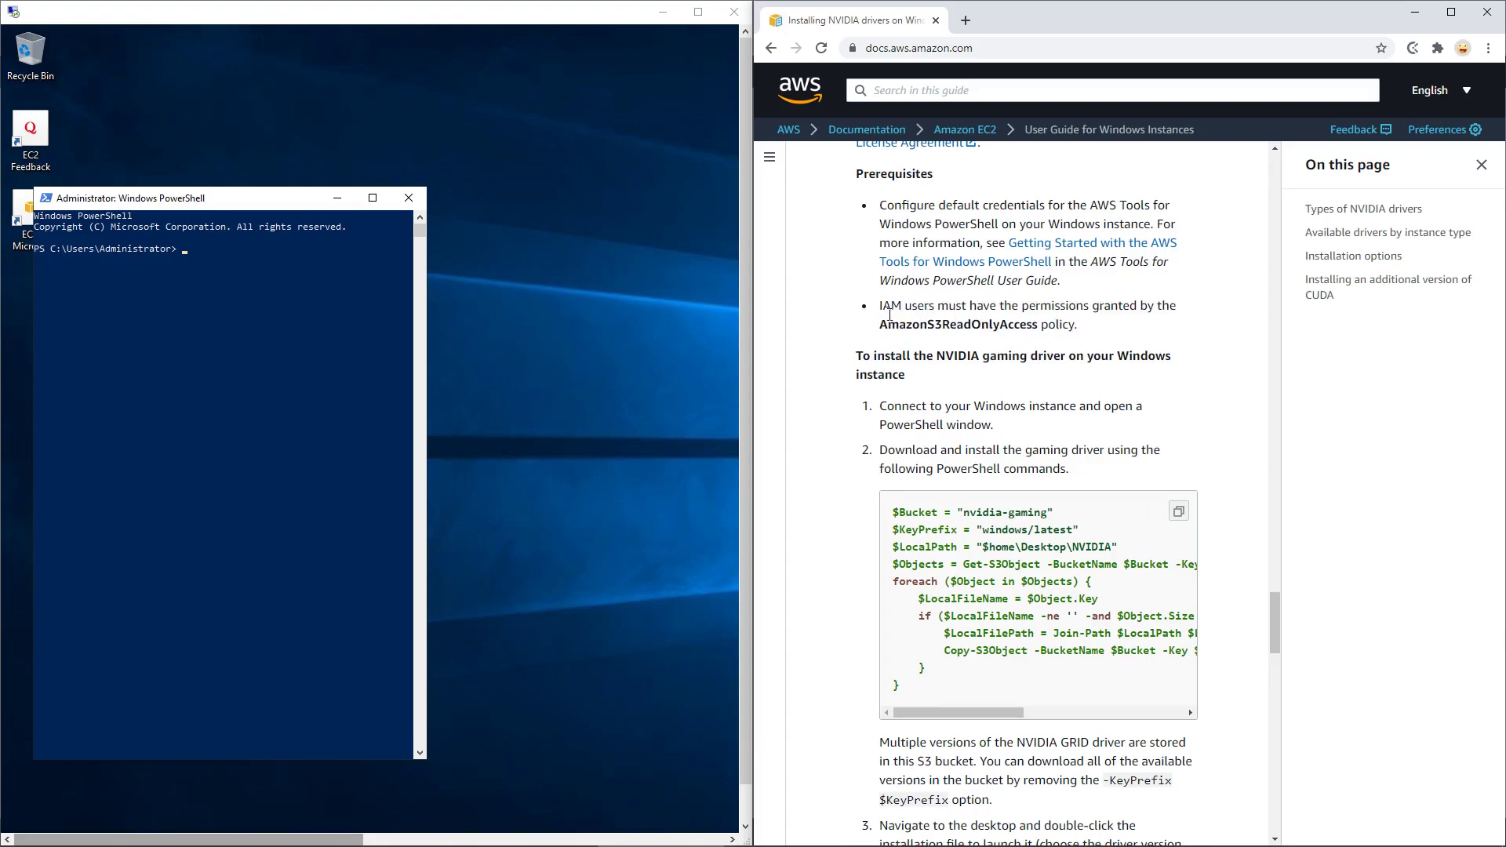
pyautogui.moveTo(890, 333); pyautogui.dragTo(966, 333)
pyautogui.click(1025, 338)
# Paste the guide's driver download script for the nvidia-gaming bucket, prefix windows/latest, into PowerShell with $home\Desktop\NVIDIA as local path.
pyautogui.moveTo(232, 196); pyautogui.dragTo(321, 202)
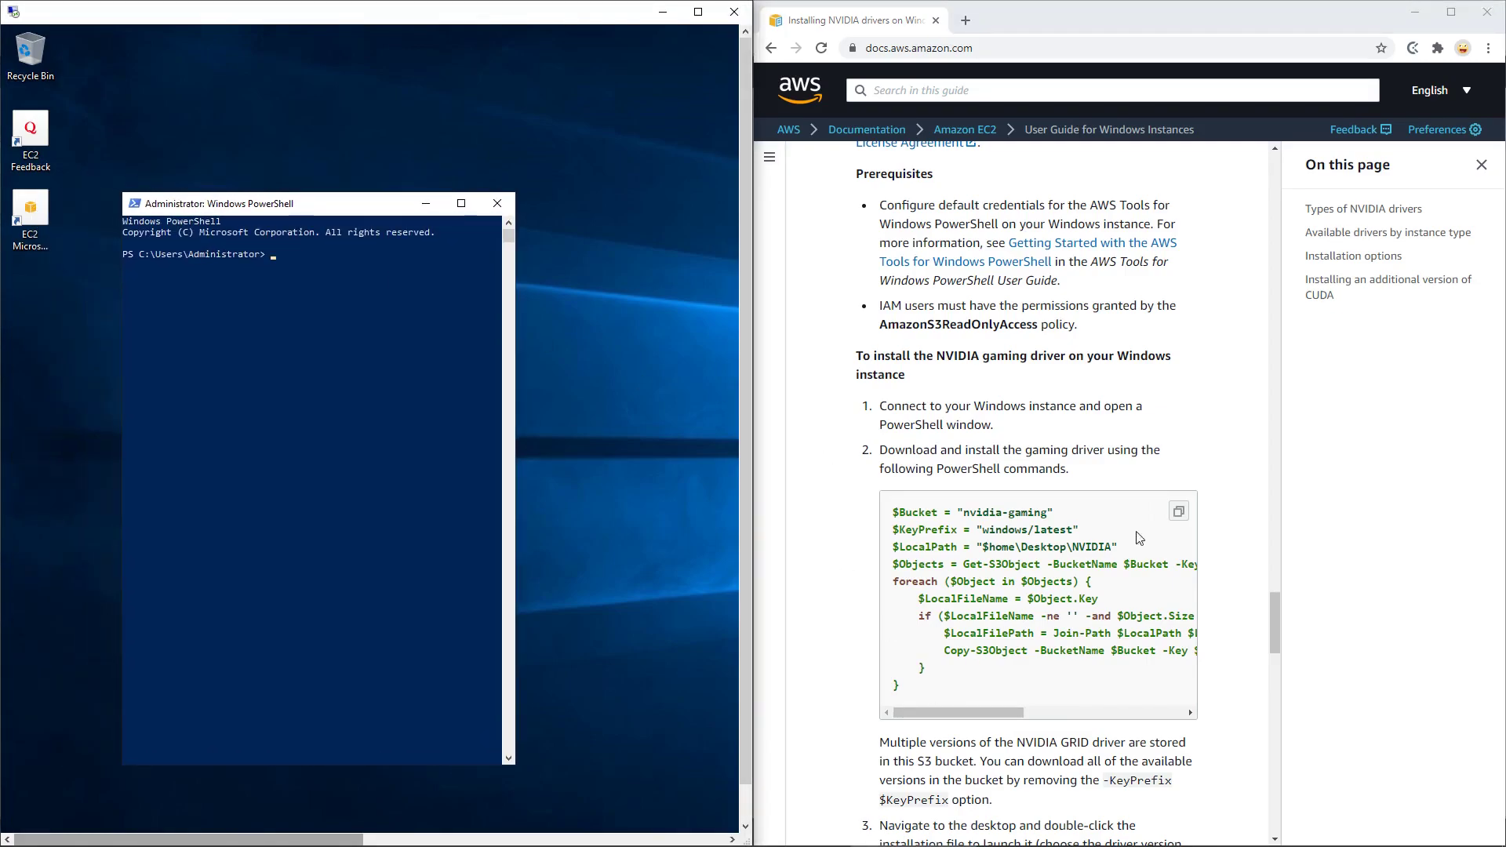
pyautogui.click(471, 443)
pyautogui.write('$Bucket = "nvidia-gaming" $KeyPrefix = "windows/latest" $LocalPath = "$home\\Desktop\\NVIDIA" $Objects = Get-S3Object -BucketName $Bucket -KeyPrefix $KeyPrefix -Region us-east-1 foreach ($Object in $Objects) {     $LocalFileName = $Object.Key     if ($LocalFileName -ne \'\' -and $Object.Size -ne 0) {         $LocalFilePath = Join-Path $LocalPath $LocalFileName         Copy-S3Object -BucketName $Bucket -Key $Object.Key -LocalFile $LocalFilePath -Region us-east-1     } }')
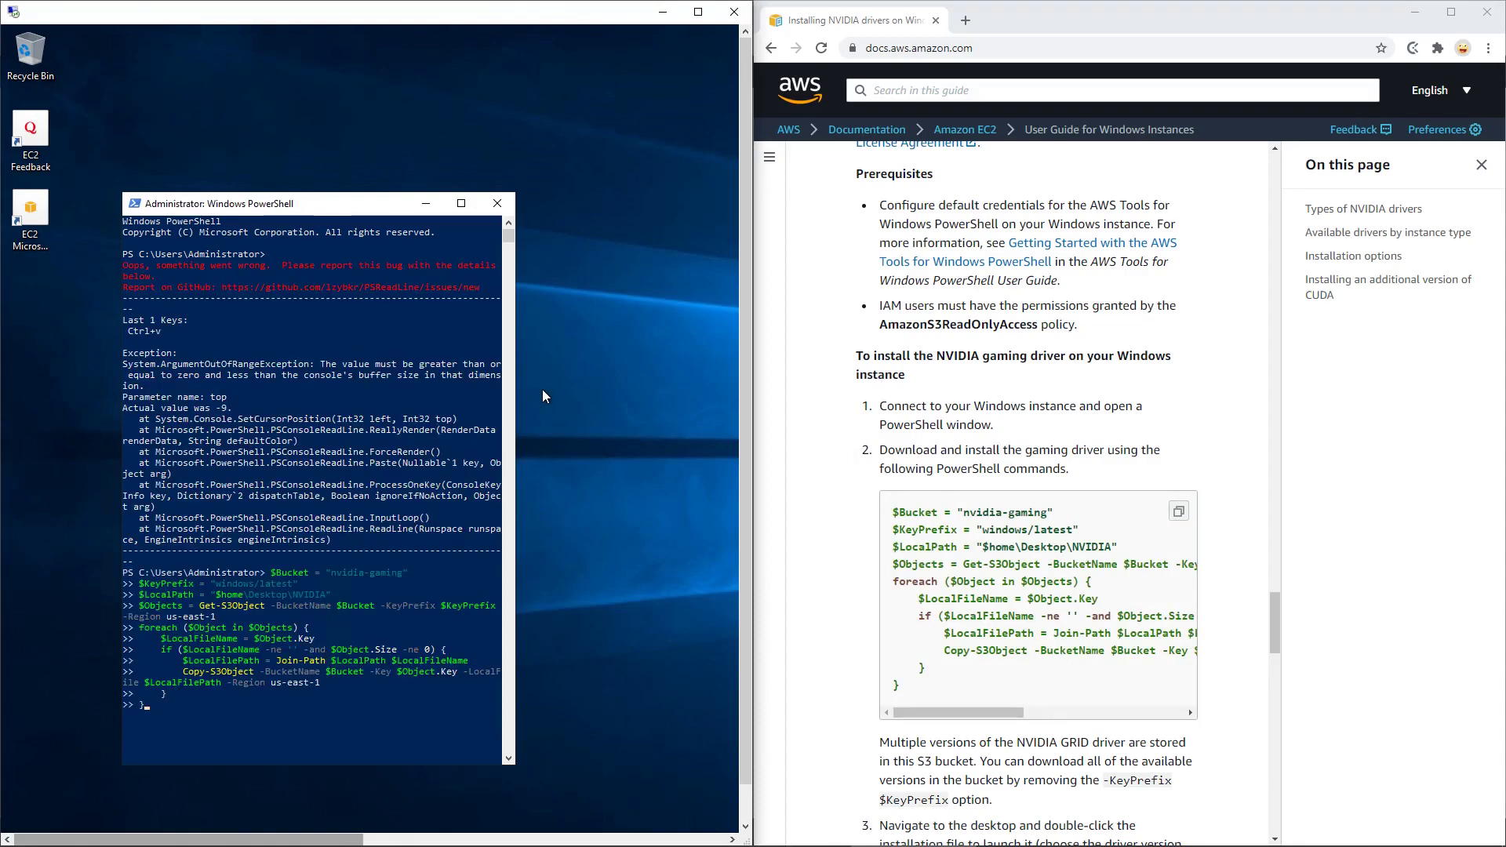
# Open the desktop's NVIDIA folder, go to windows\latest and select the GRID-445.87 vGaming zip file.
pyautogui.scroll(-1, 980, 654)
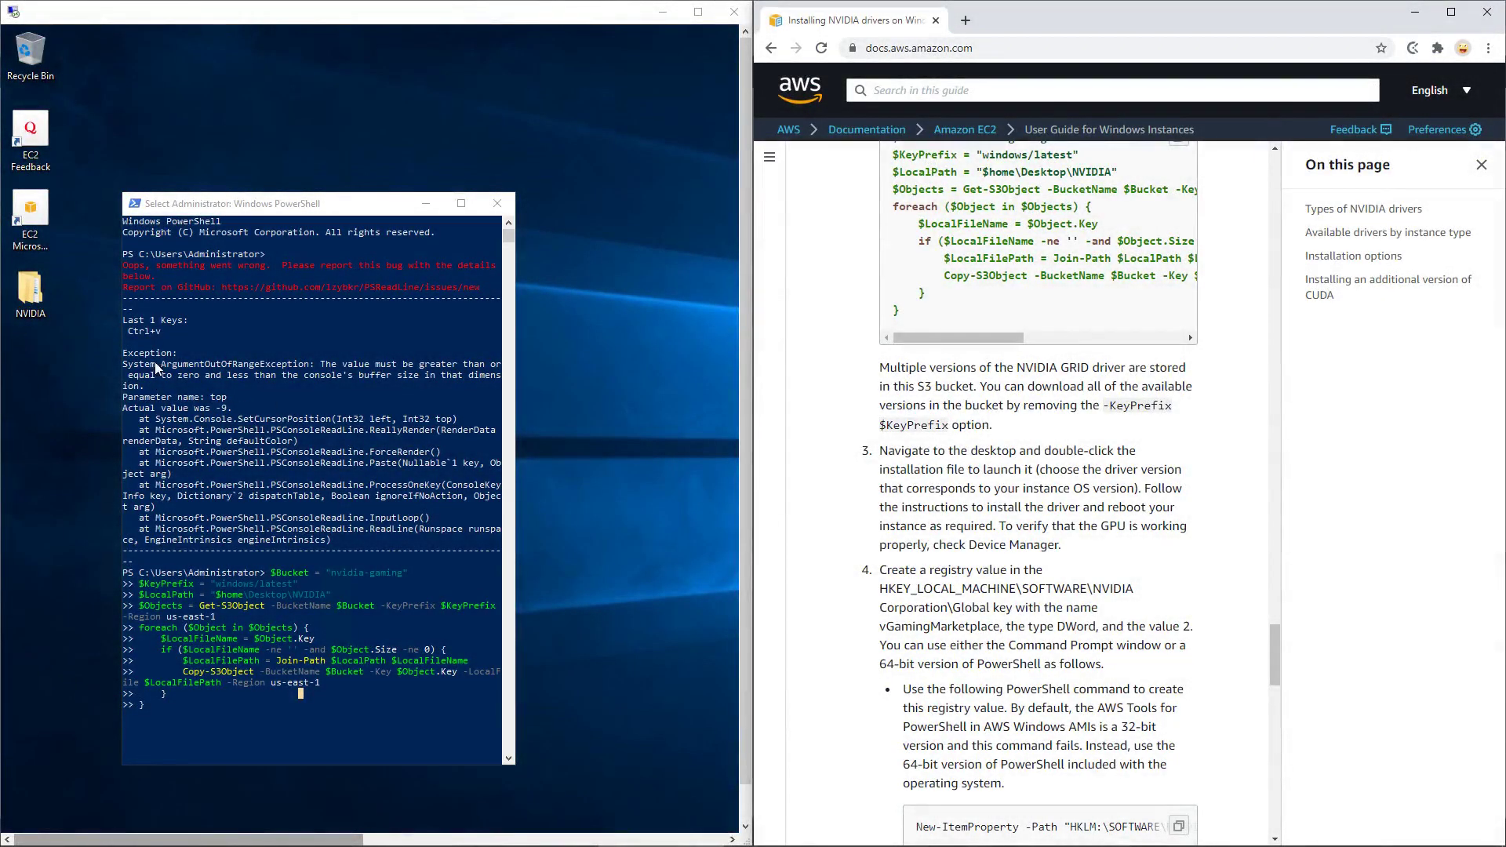
pyautogui.doubleClick(35, 298)
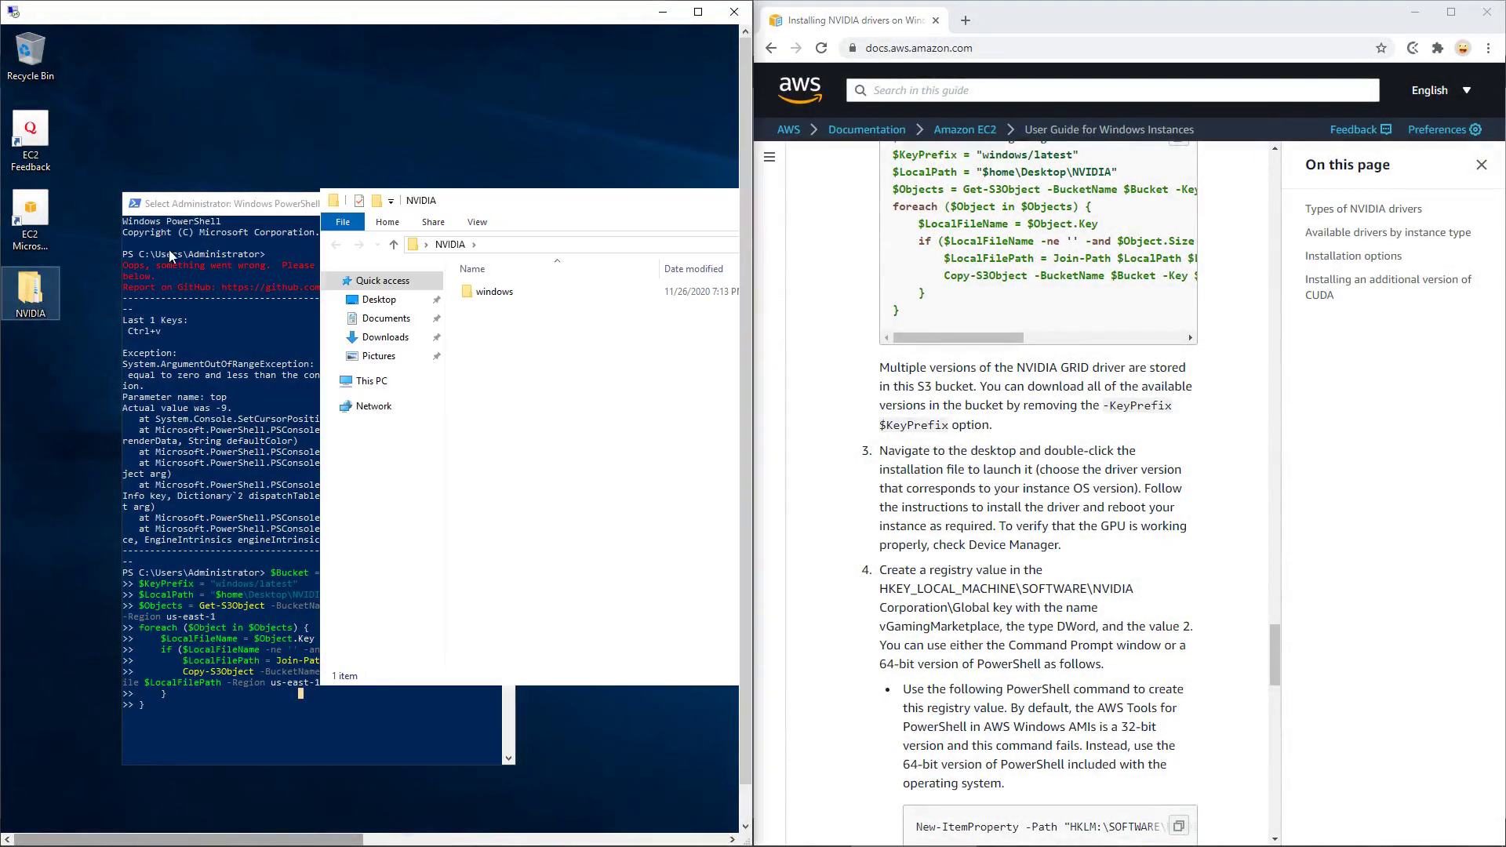
pyautogui.moveTo(562, 203); pyautogui.dragTo(331, 133)
pyautogui.doubleClick(274, 224)
pyautogui.click(271, 223)
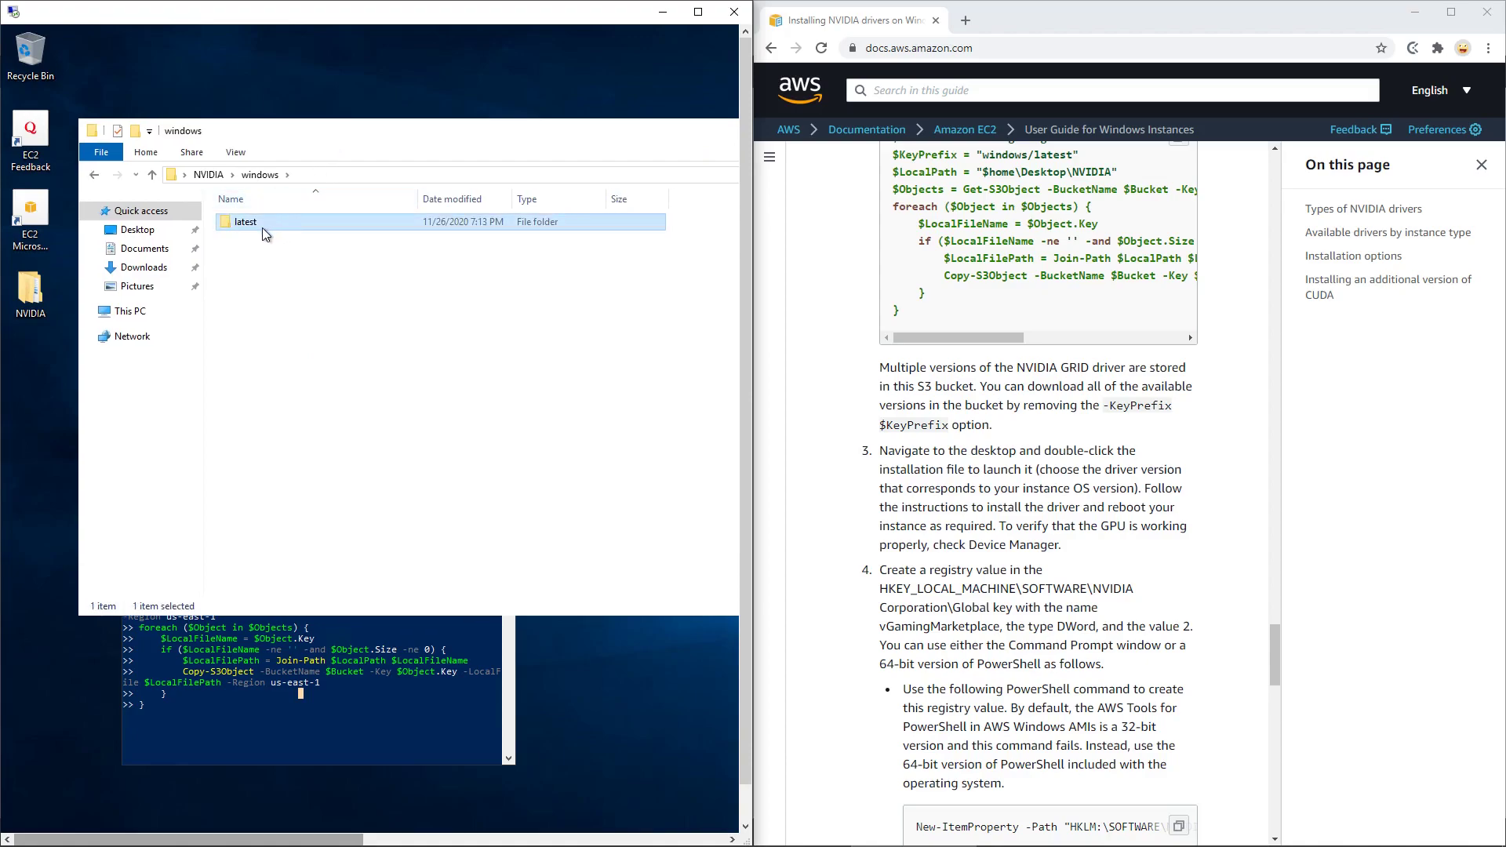
pyautogui.doubleClick(261, 227)
pyautogui.click(265, 222)
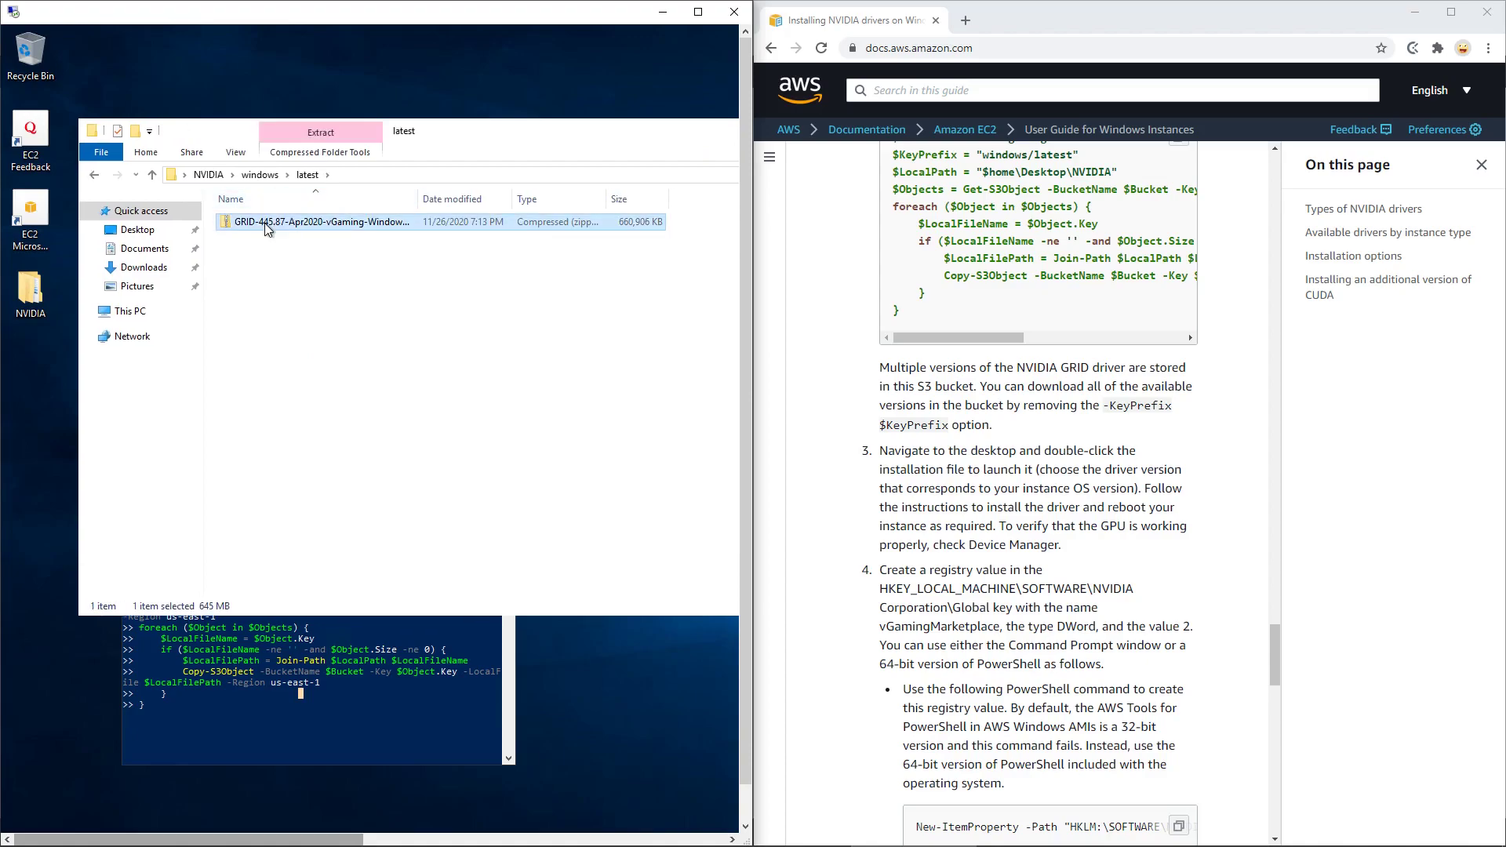
# Extract the GRID-445.87 vGaming zip file to its suggested folder and show the extracted files.
pyautogui.rightClick(265, 223)
pyautogui.click(336, 272)
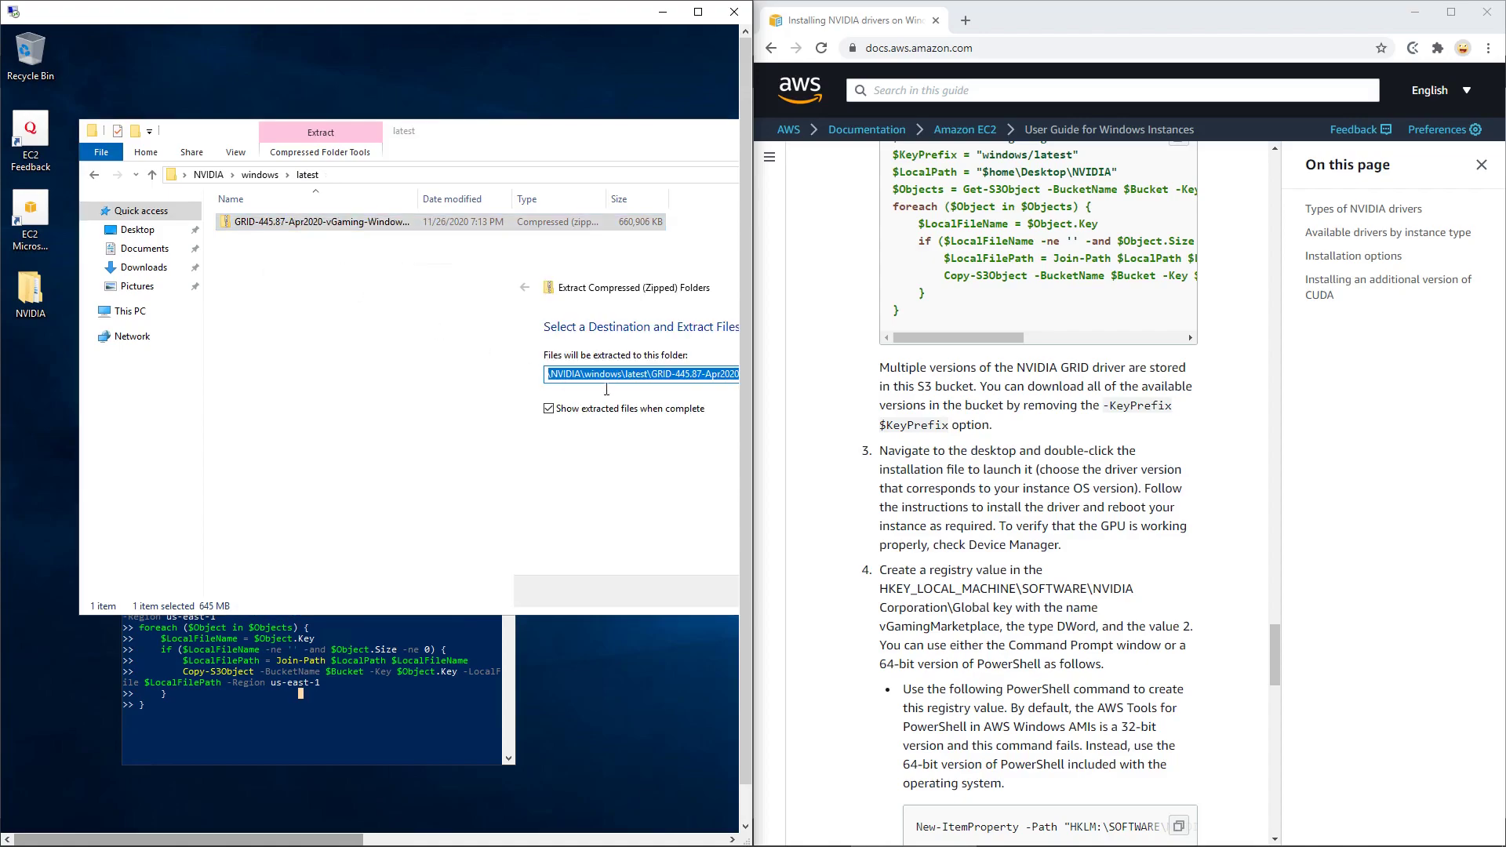
pyautogui.click(576, 541)
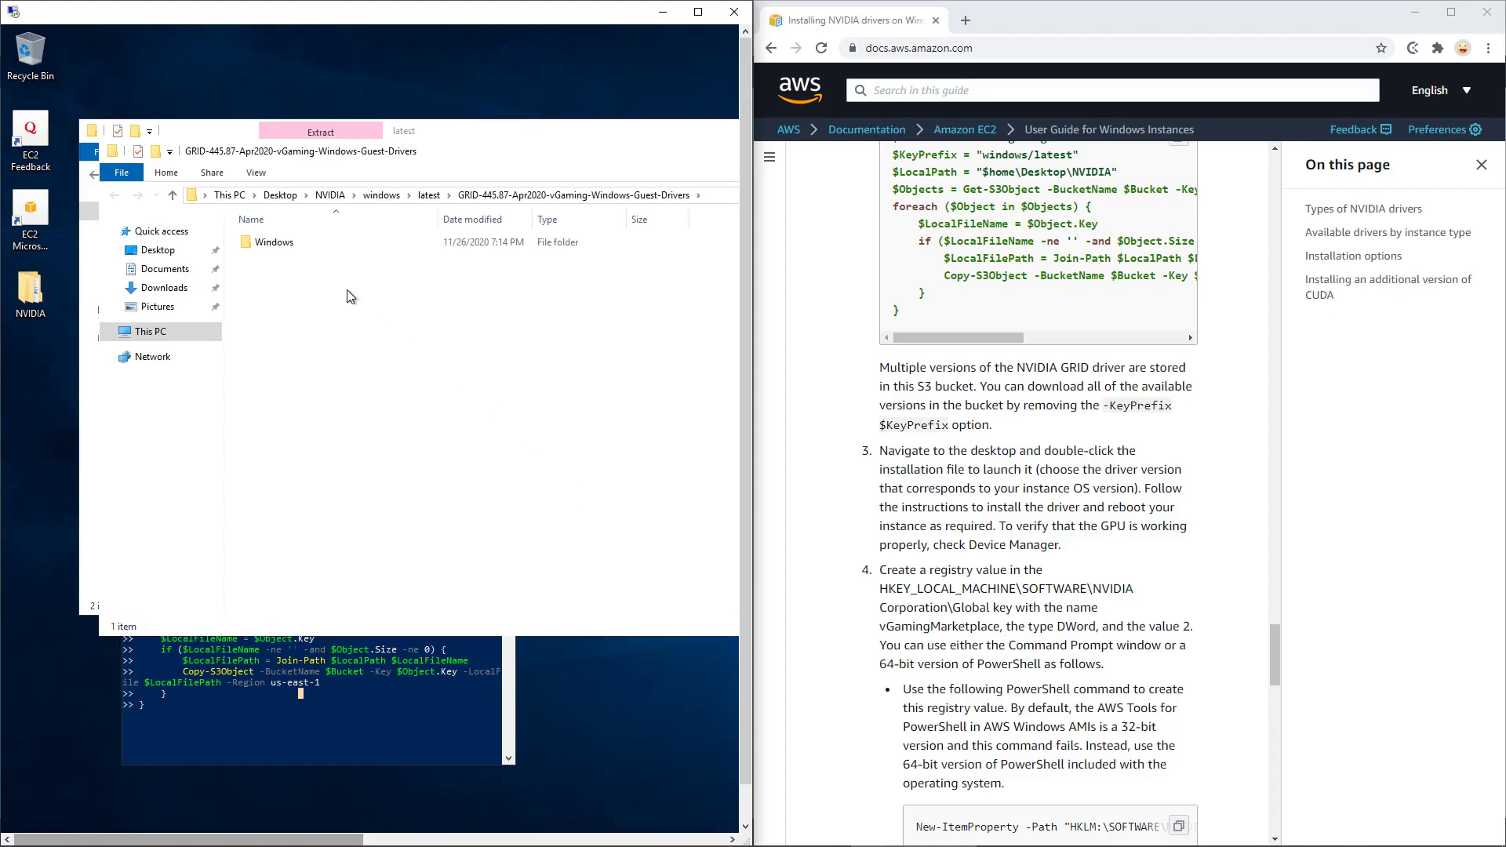
# Open the extracted Windows folder, widen its Name column and launch the 445.87_grid_vgaming_win10_64bit_international_whql installer.
pyautogui.doubleClick(310, 243)
pyautogui.moveTo(446, 223); pyautogui.dragTo(571, 223)
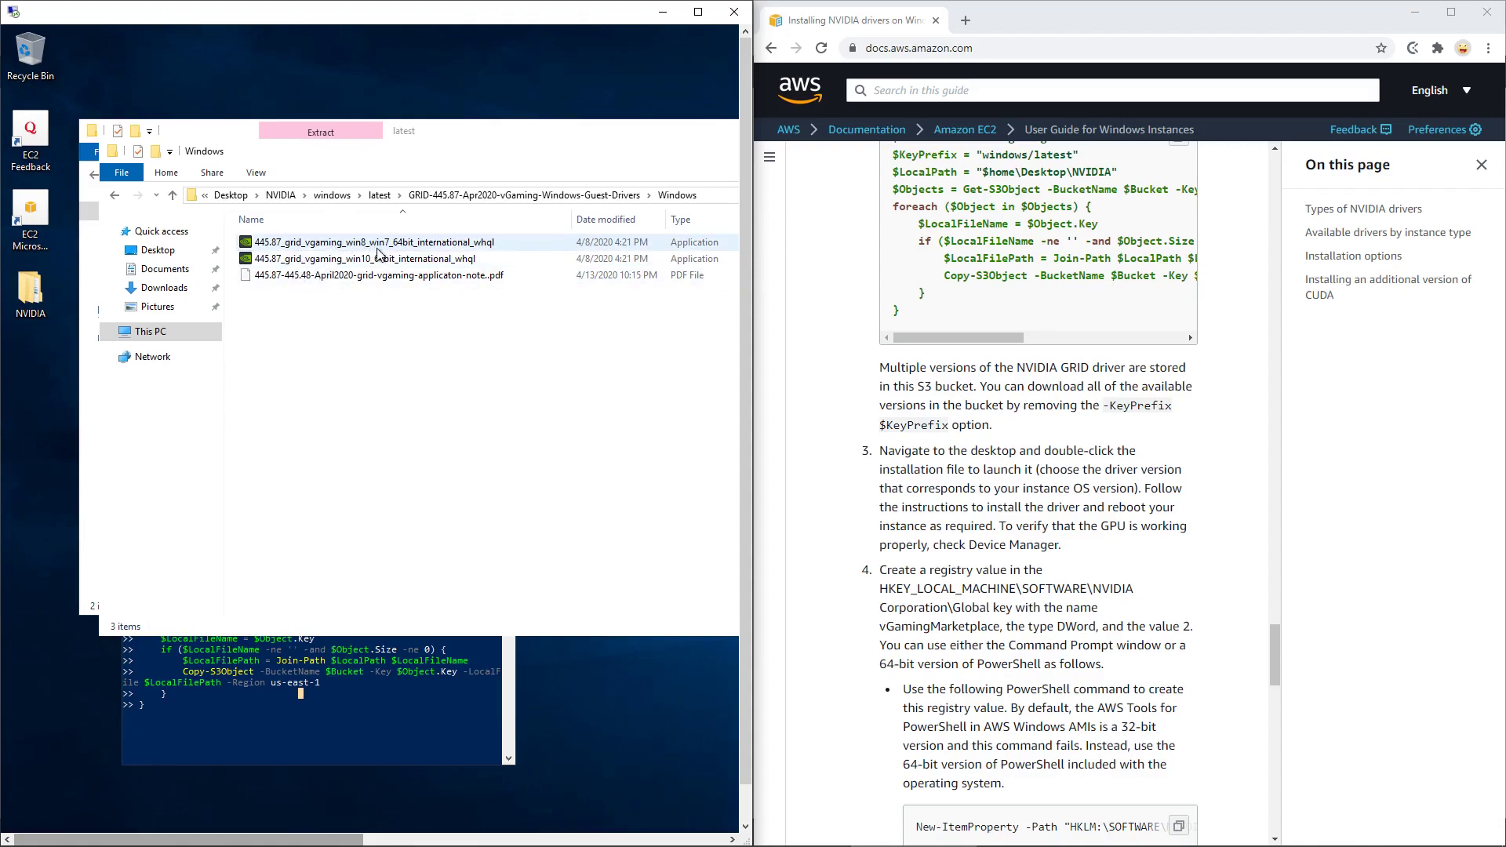
pyautogui.click(431, 269)
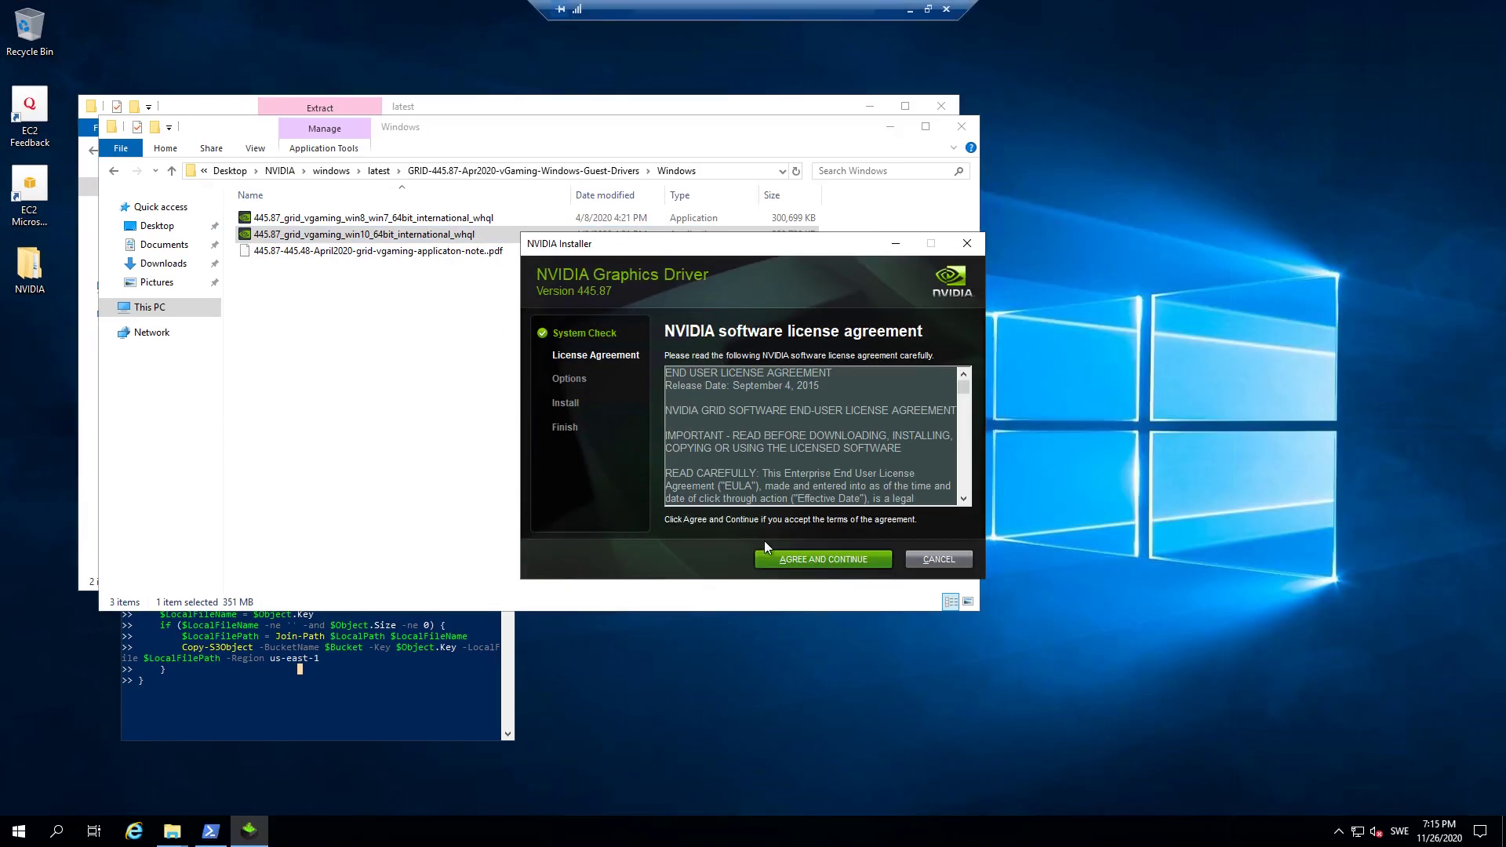
# Accept the NVIDIA license agreement, install the graphics driver with the Express option and close the installer.
pyautogui.click(873, 560)
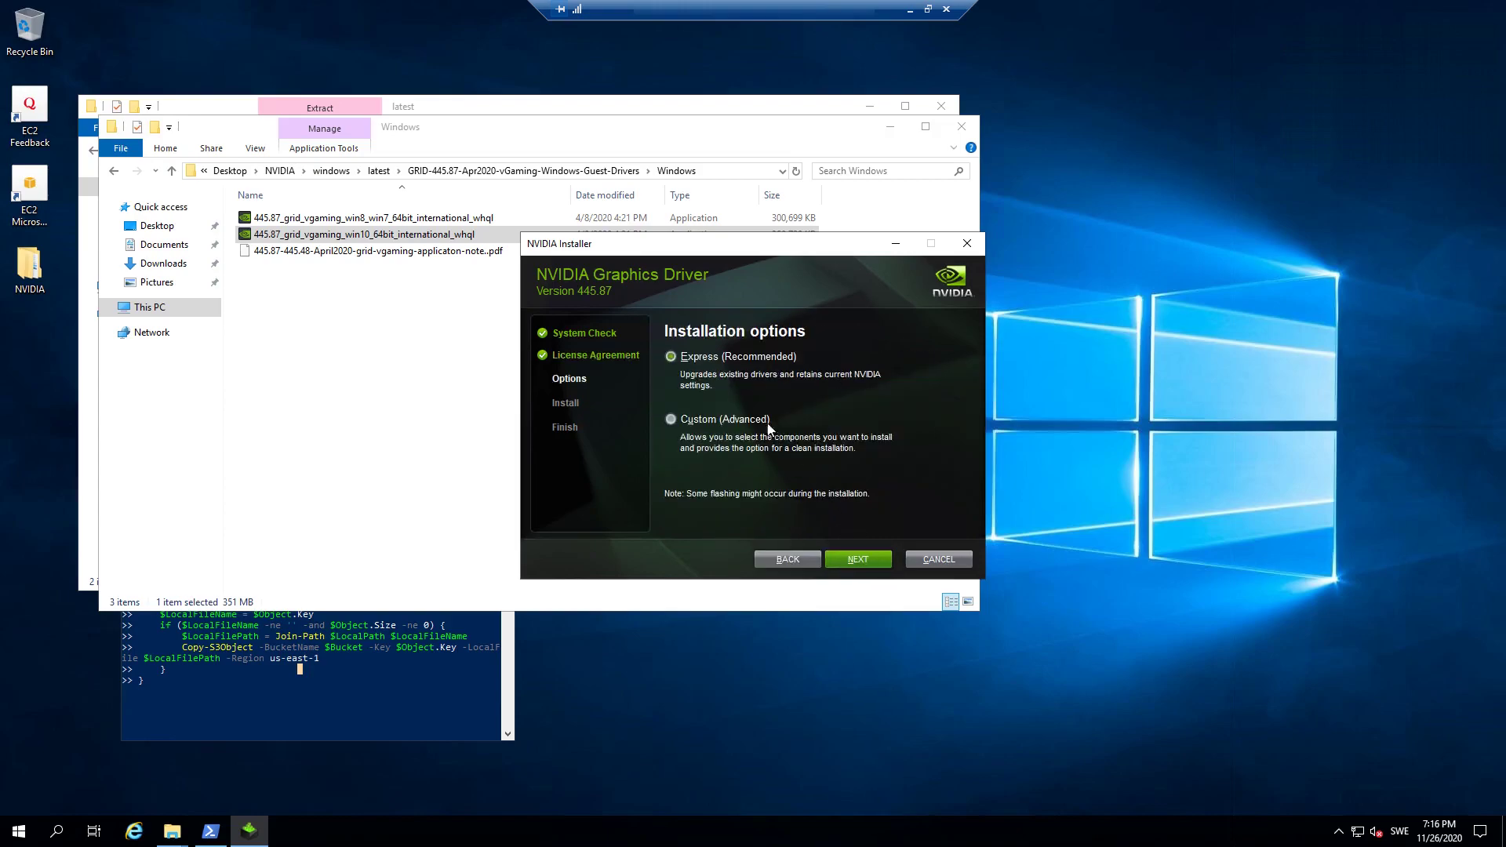
pyautogui.click(878, 557)
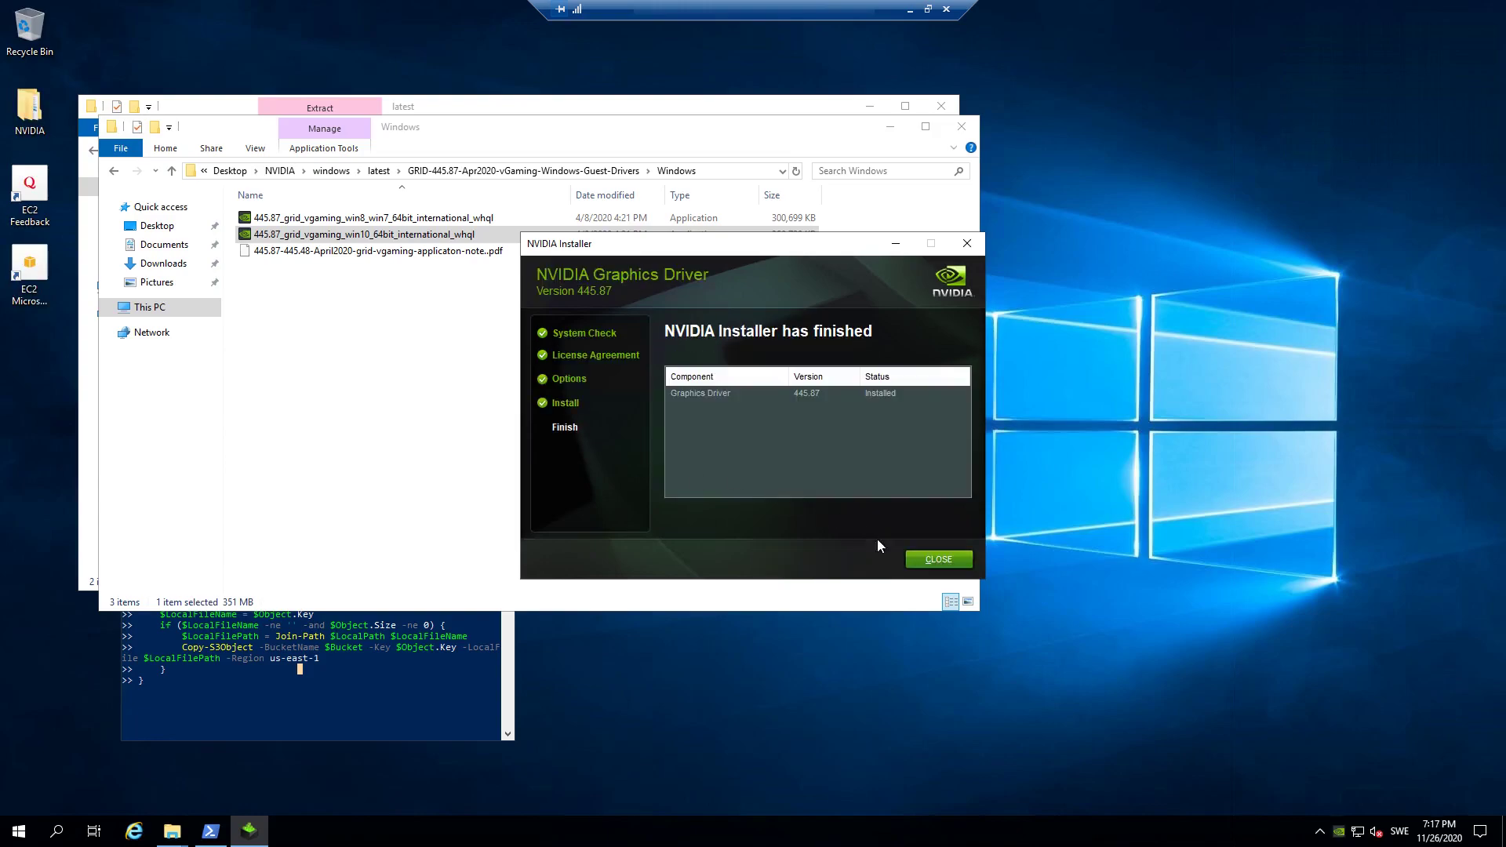
pyautogui.click(936, 560)
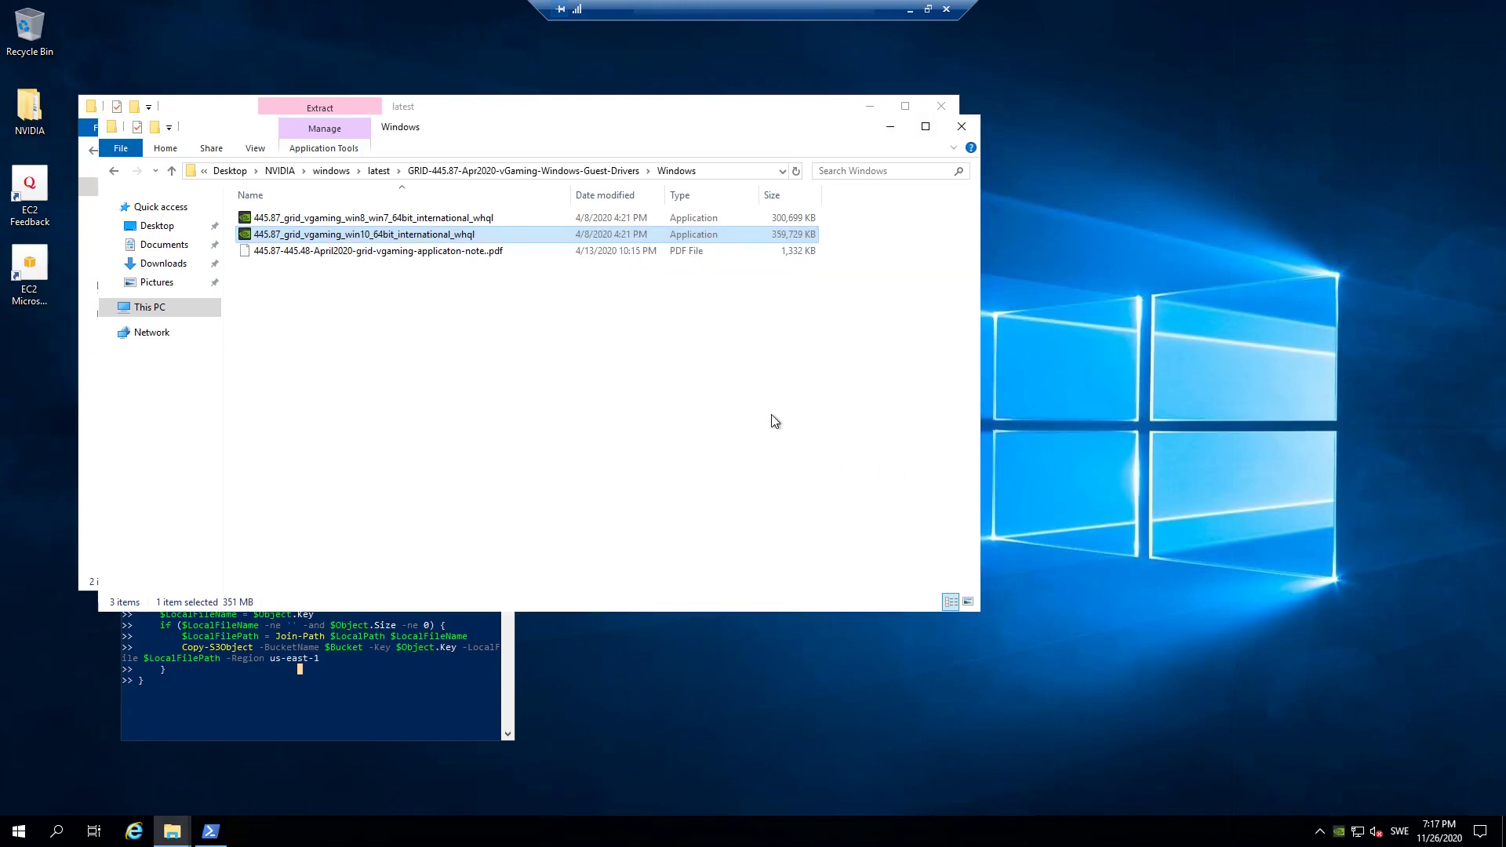
# Close both folder windows and place the remote desktop beside the browser again.
pyautogui.click(962, 126)
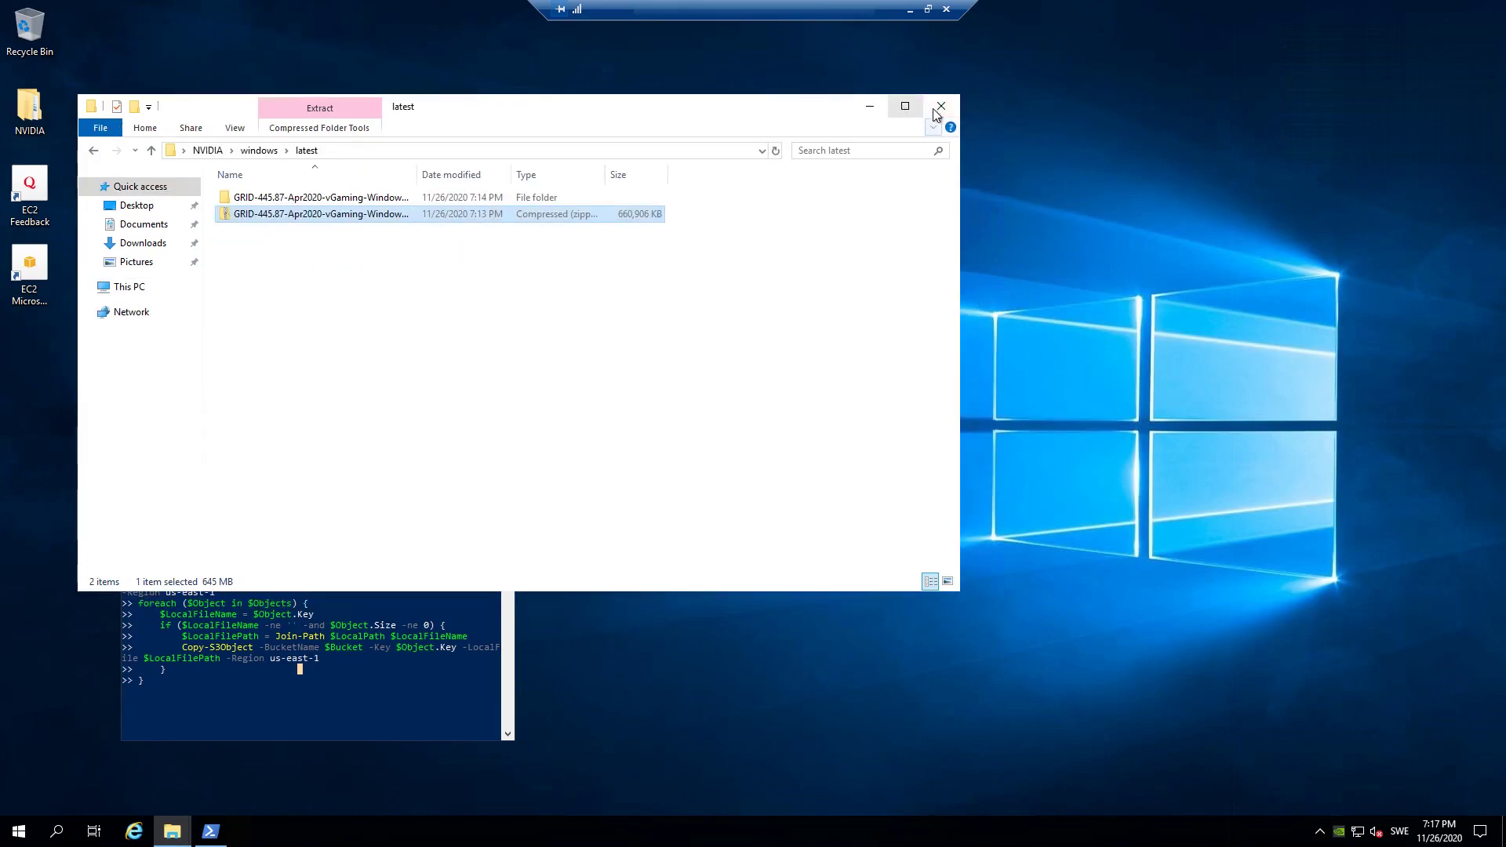
pyautogui.click(941, 106)
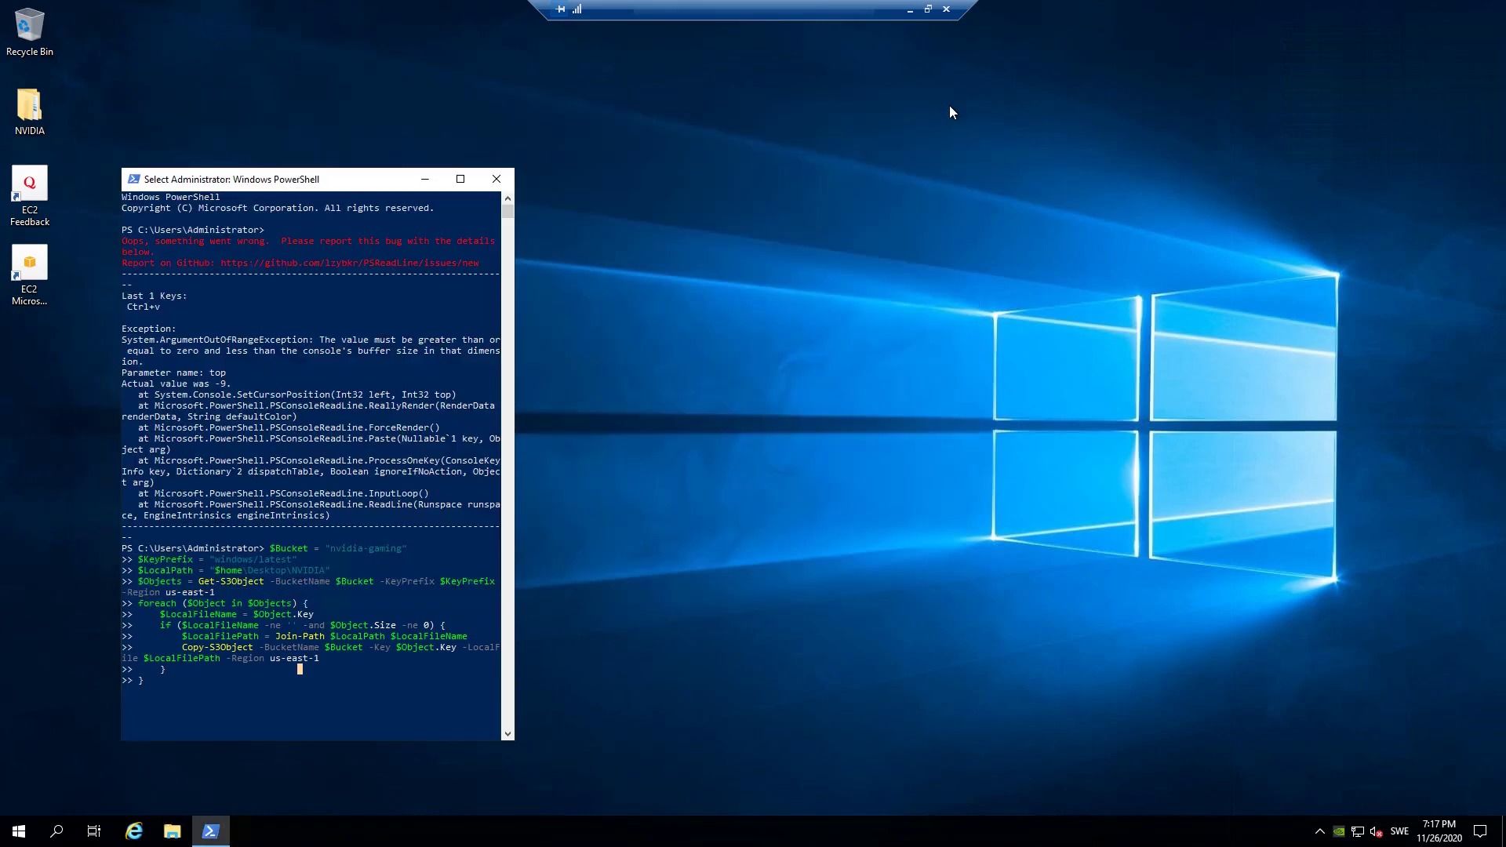
pyautogui.click(928, 9)
pyautogui.moveTo(217, 67); pyautogui.dragTo(0, 96)
# Copy the guide's New-ItemProperty command and run it in PowerShell to create the vGamingMarketplace DWord registry value 2.
pyautogui.scroll(7, 1083, 423)
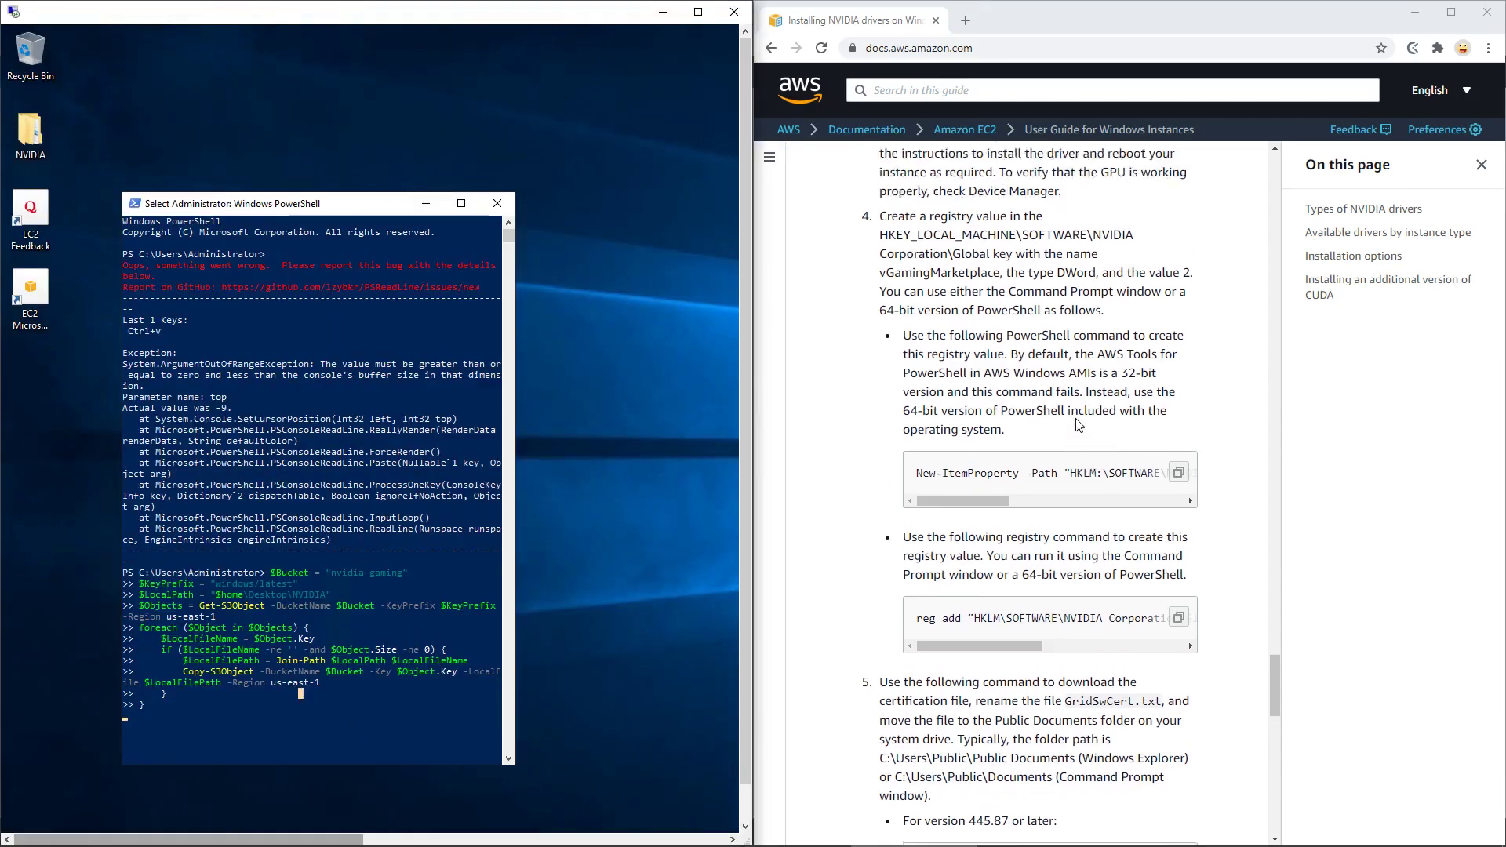
pyautogui.scroll(-6, 991, 321)
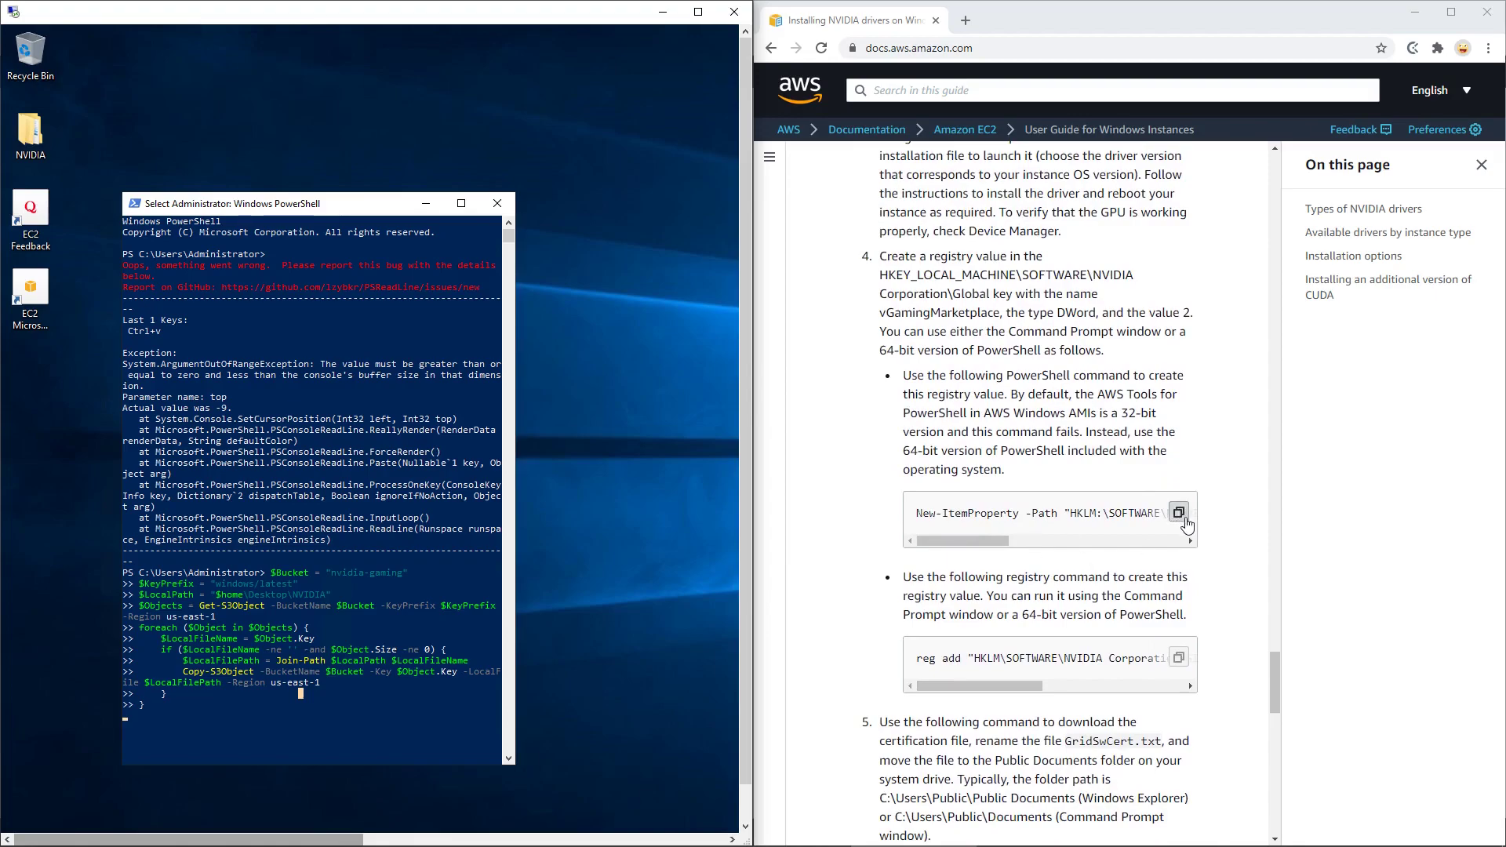
pyautogui.click(1185, 520)
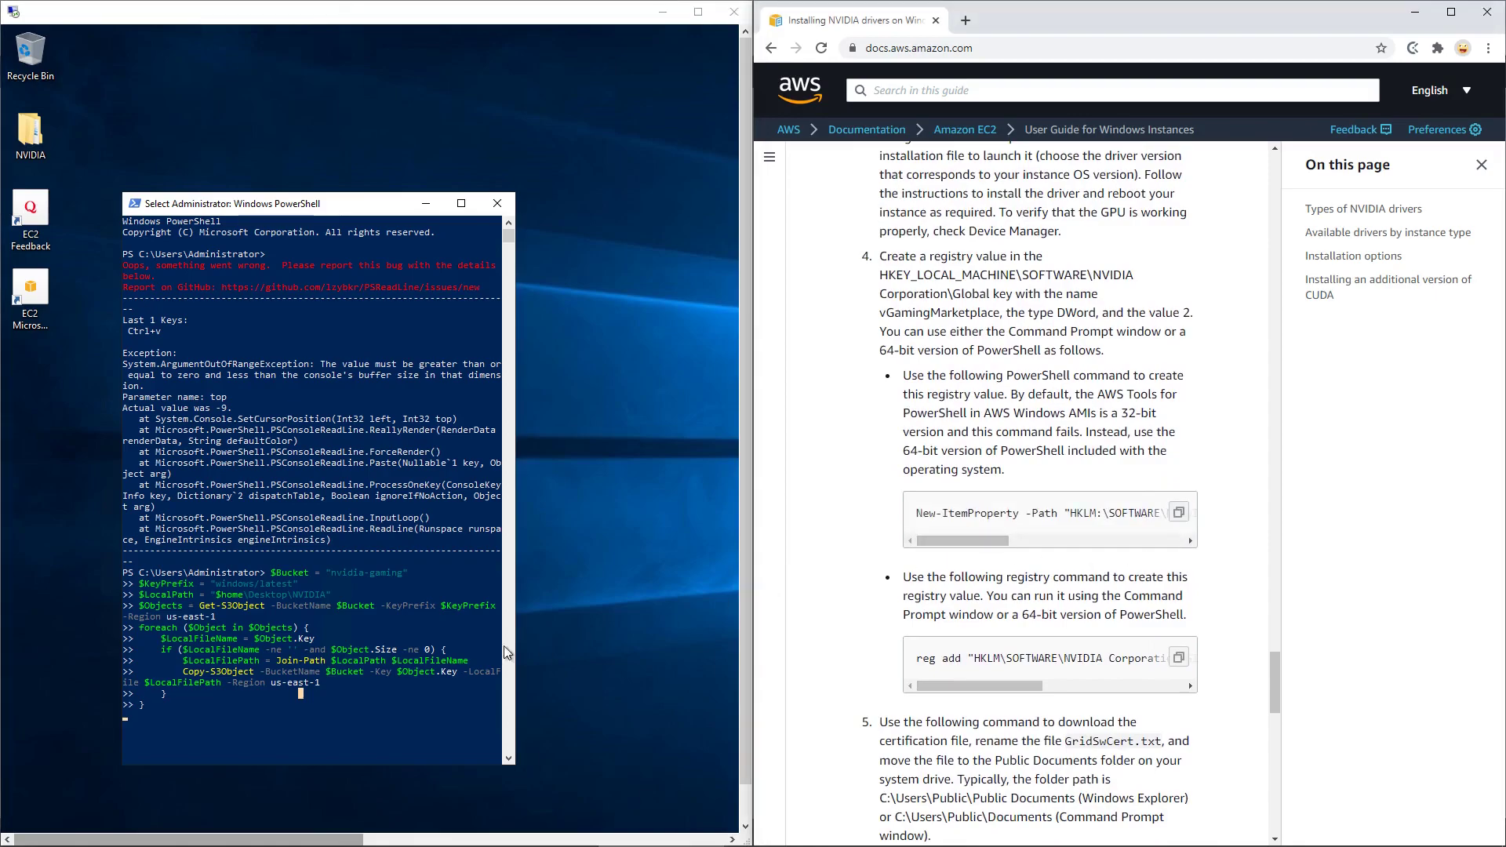
pyautogui.click(334, 728)
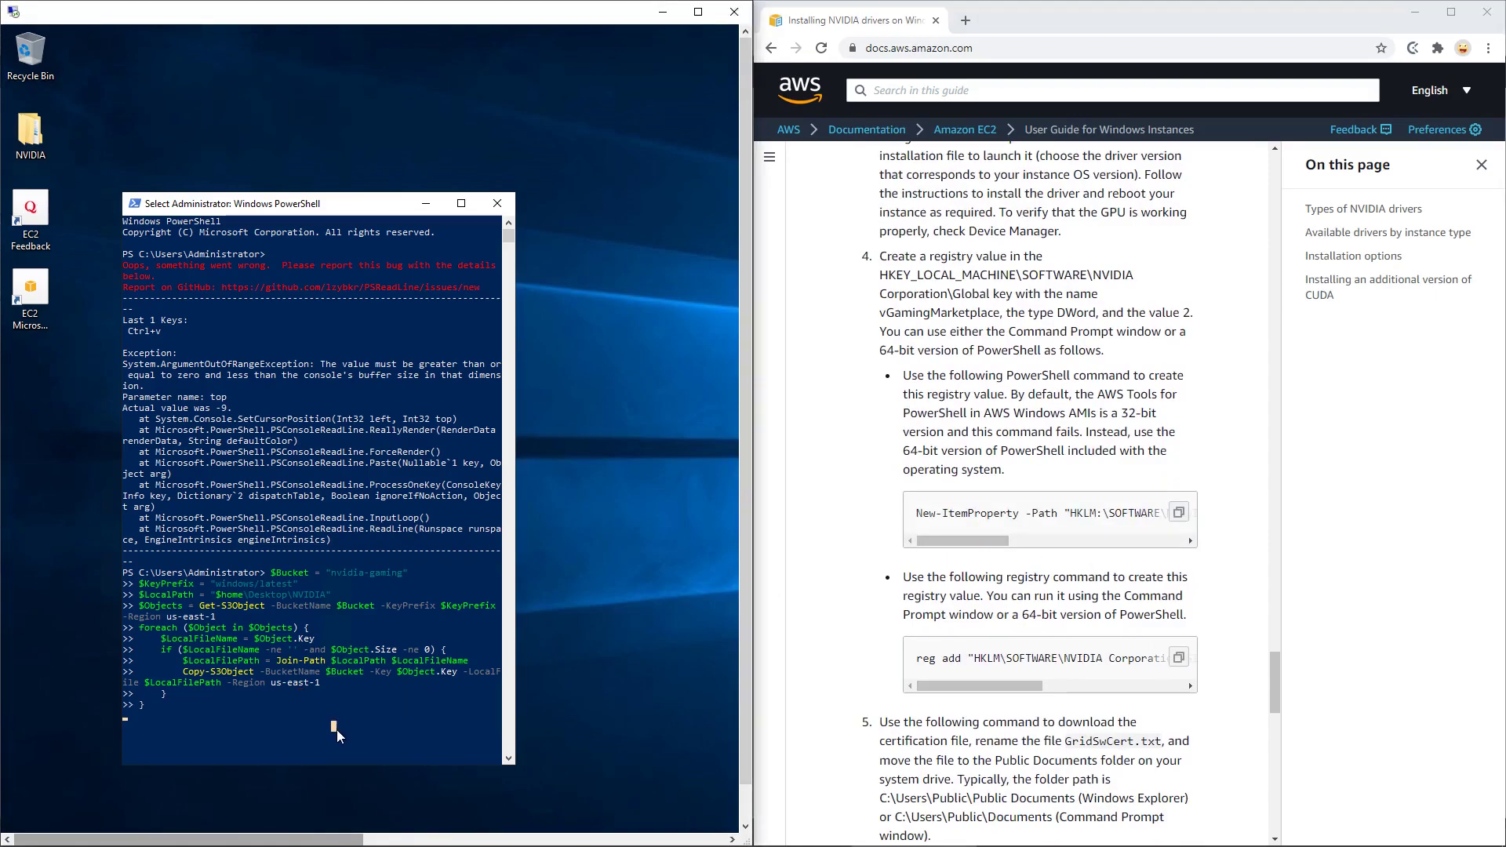
pyautogui.rightClick(441, 714)
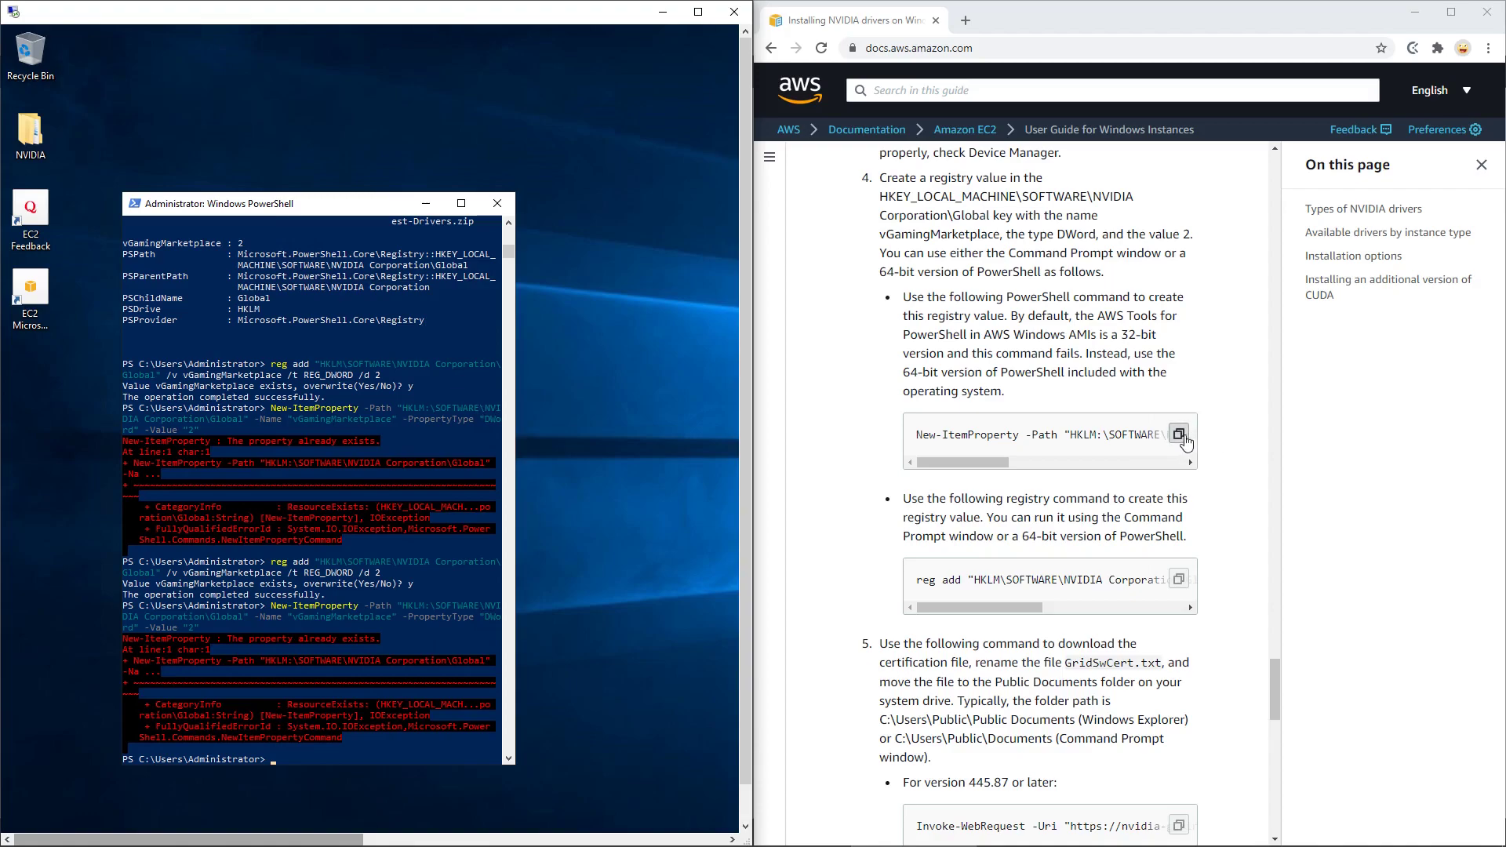
# Try running the copied New-ItemProperty command for vGamingMarketplace in PowerShell once more.
pyautogui.click(1179, 436)
pyautogui.click(369, 759)
pyautogui.rightClick(369, 762)
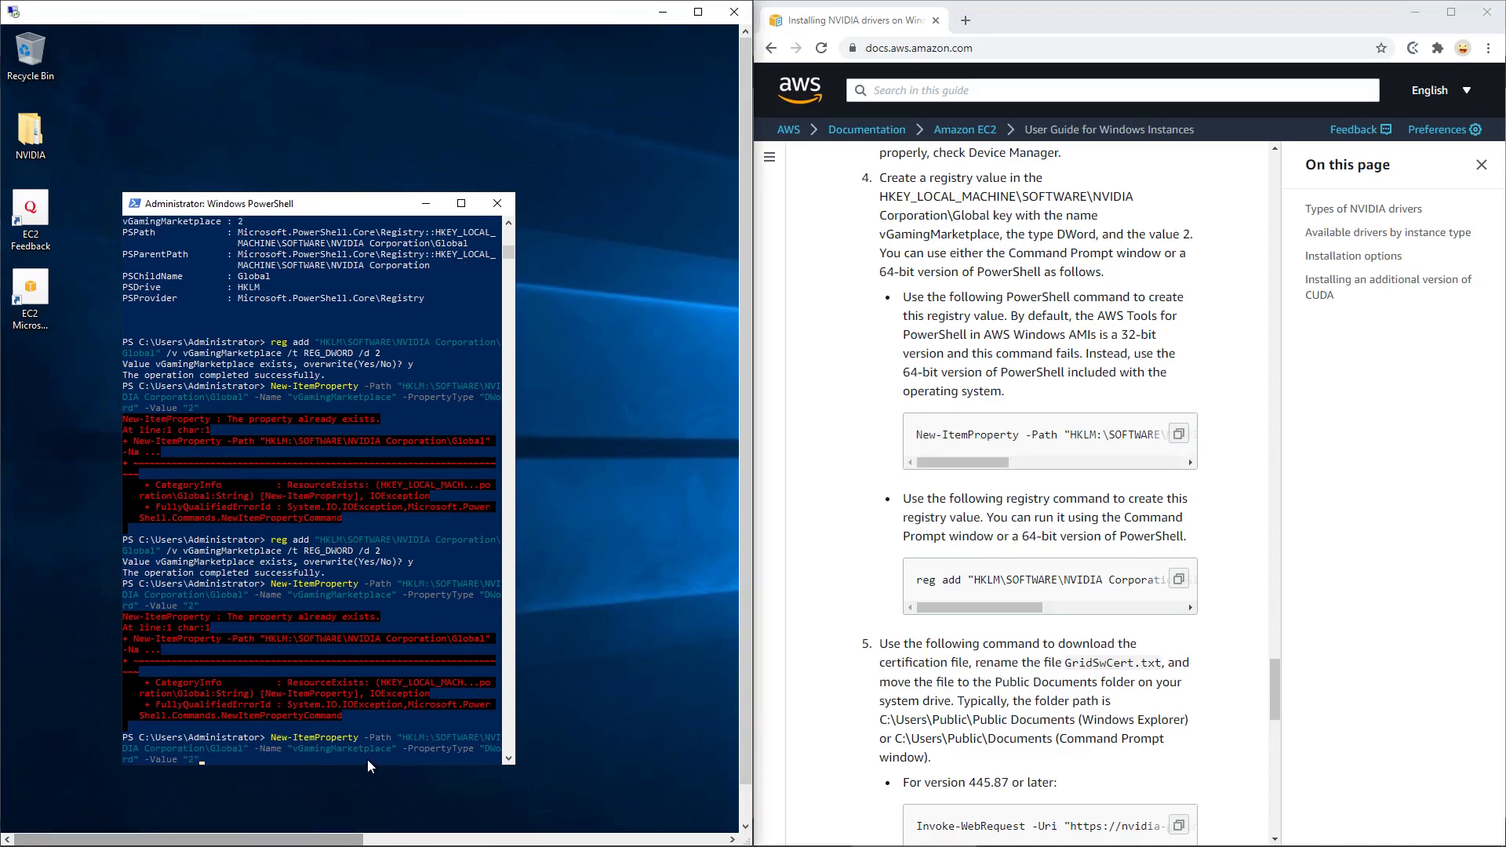
pyautogui.press('Return')
# Run the guide's reg add command for vGamingMarketplace in PowerShell and decline overwriting the existing value.
pyautogui.click(1178, 582)
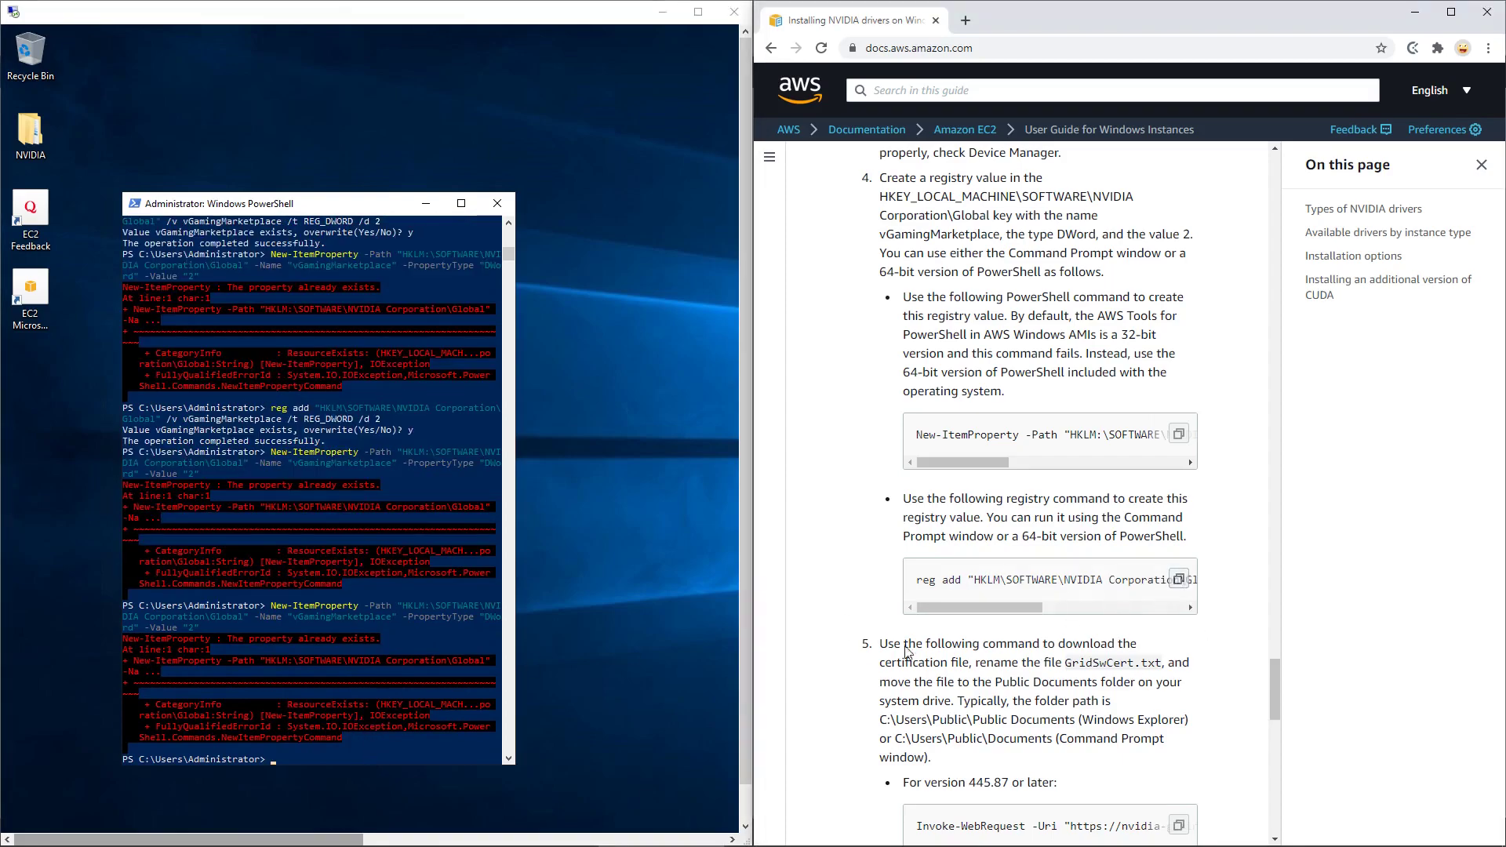
pyautogui.click(341, 761)
pyautogui.rightClick(340, 762)
pyautogui.press('Return')
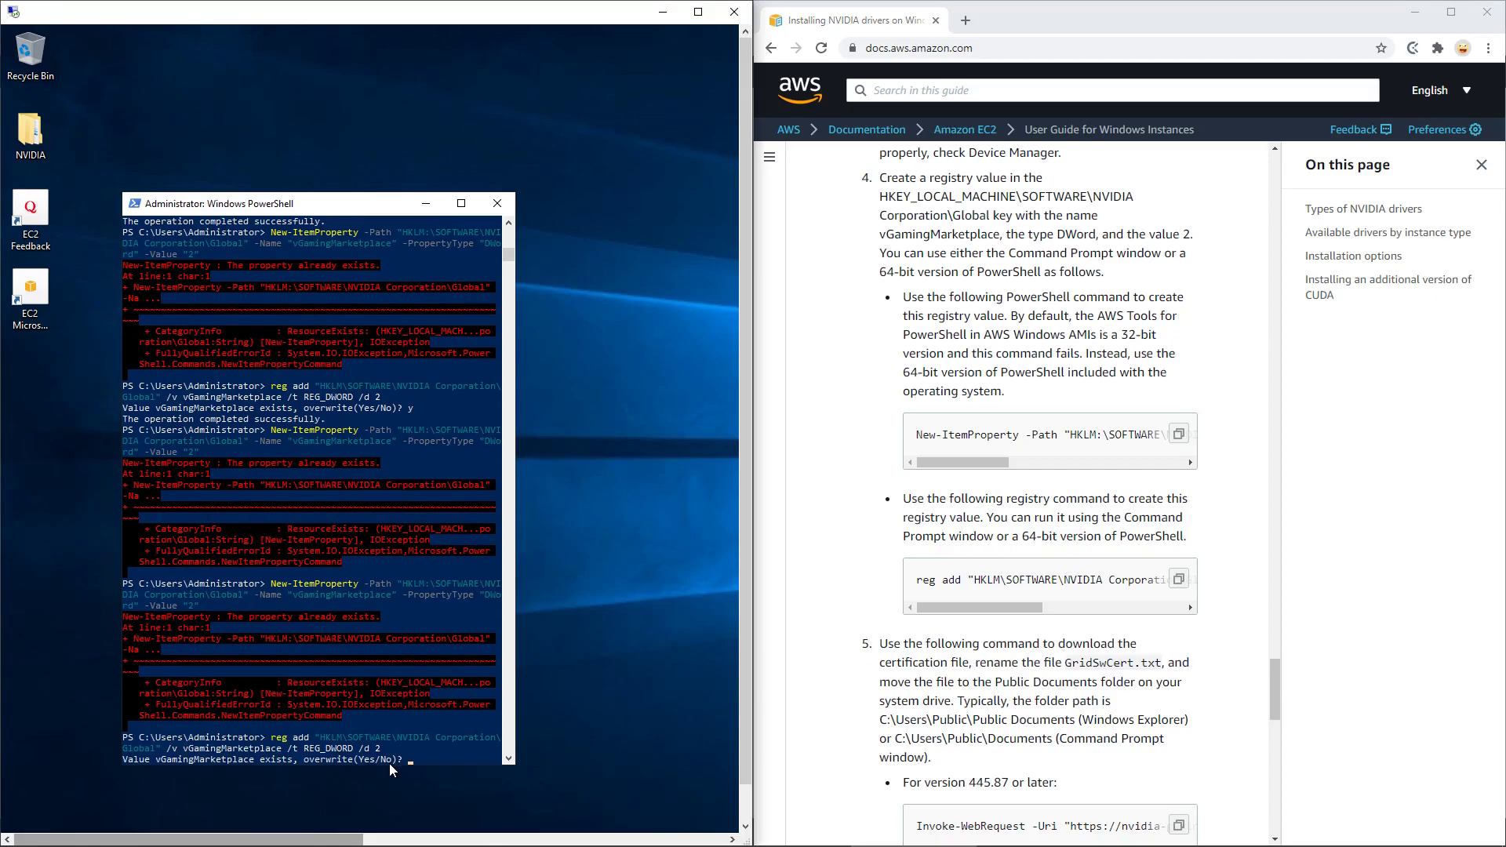
pyautogui.write('n')
pyautogui.press('Return')
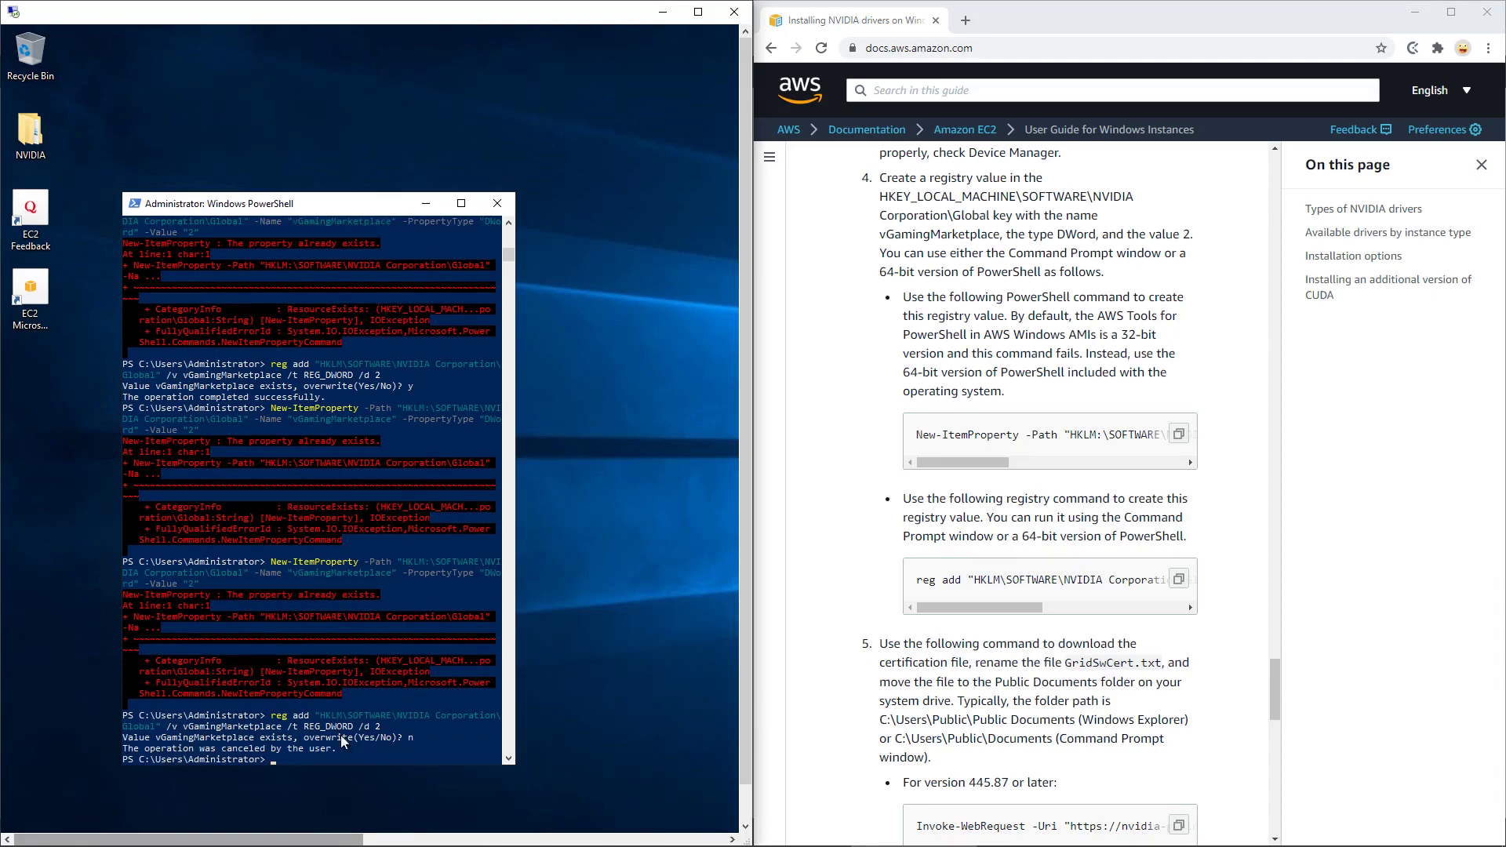
# Copy the guide's Invoke-WebRequest command for version 445.87 or later and run it in PowerShell to download GridSwCert.txt to Public Documents.
pyautogui.scroll(-2, 1072, 614)
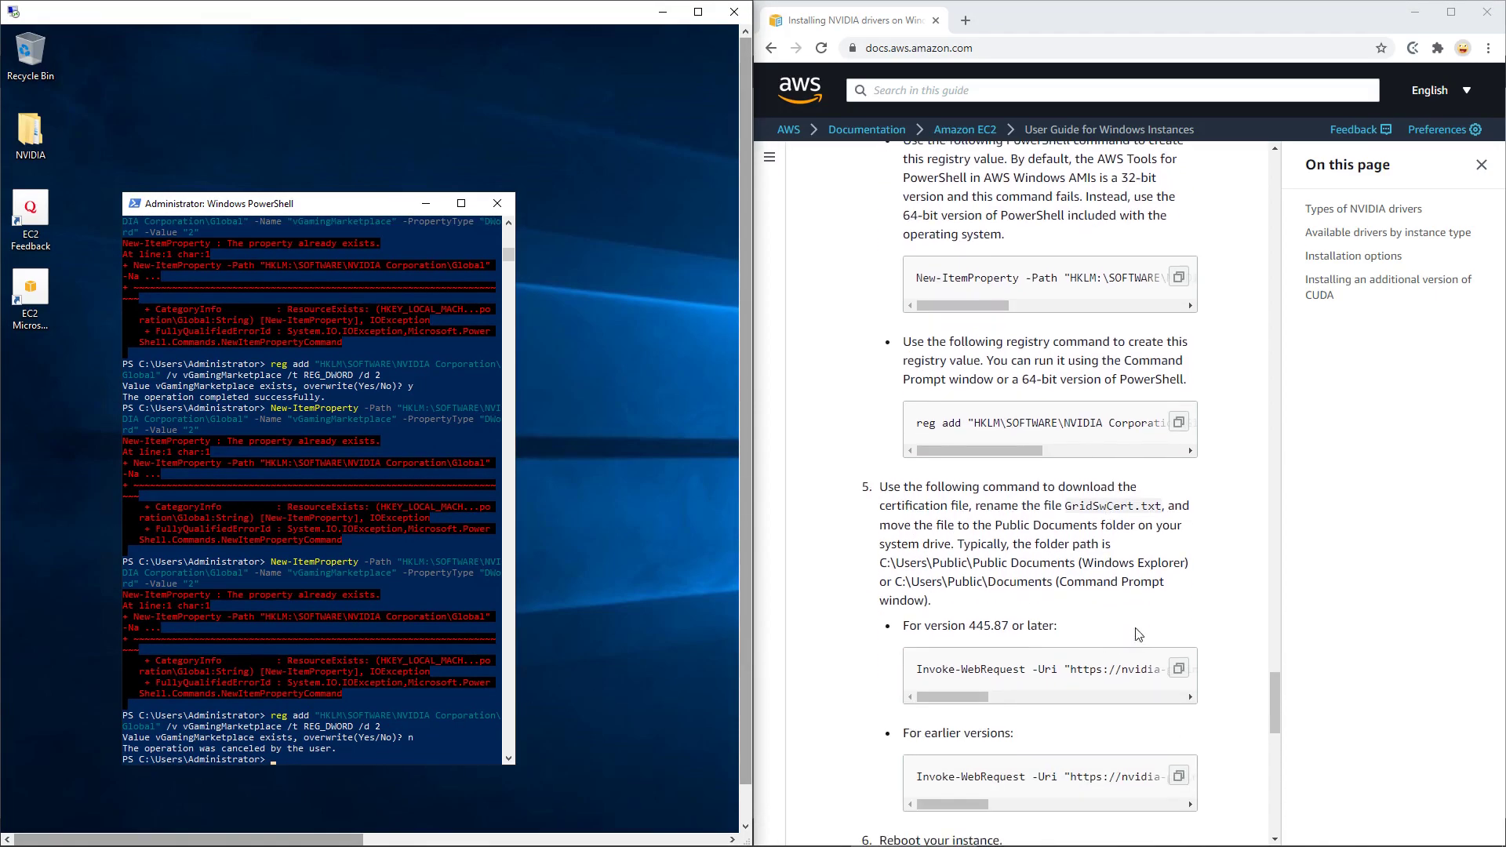
pyautogui.scroll(-1, 989, 589)
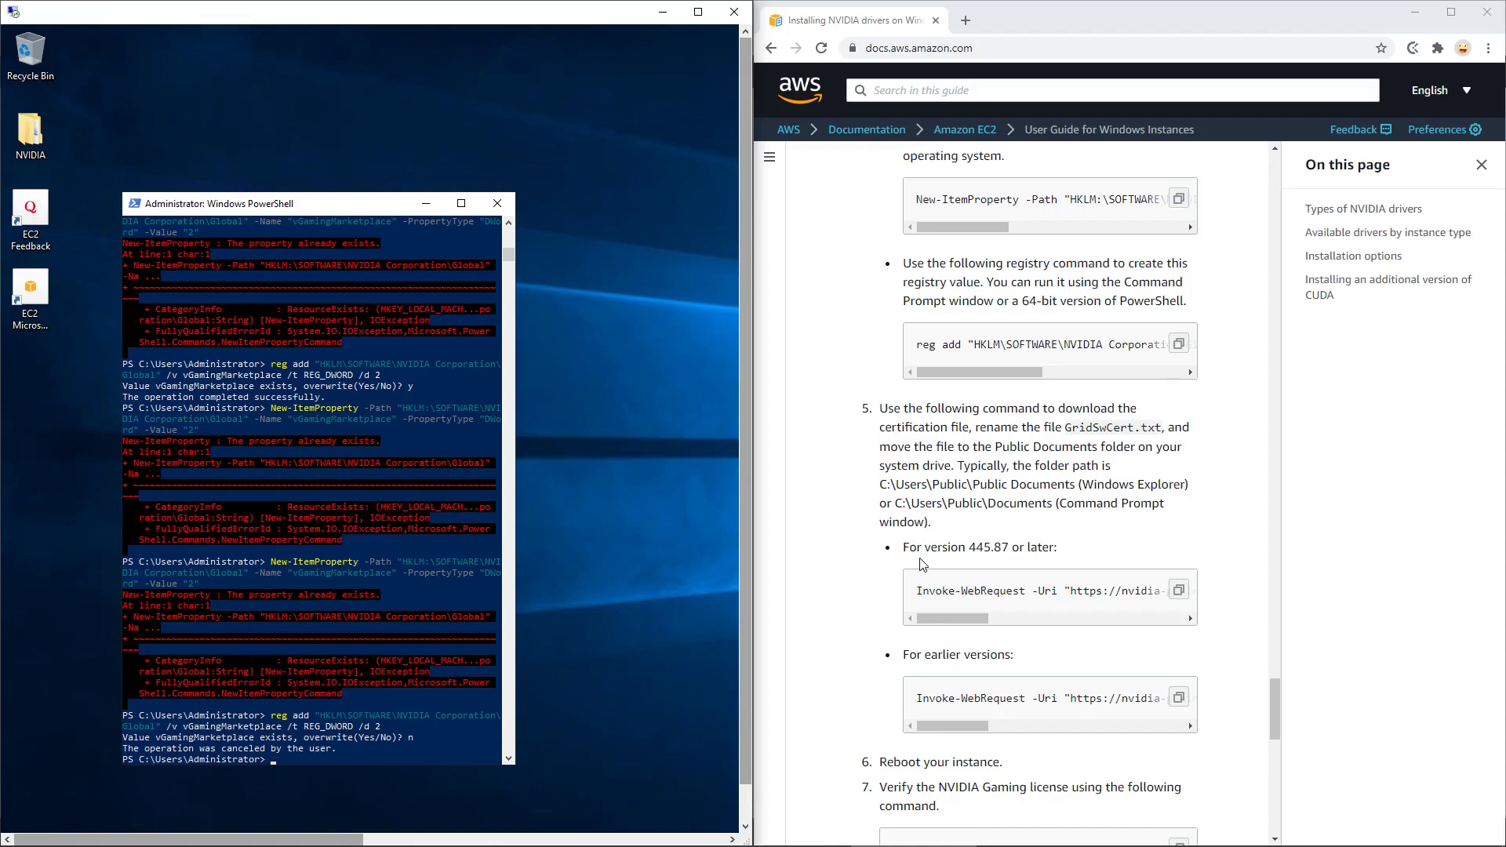
pyautogui.scroll(-1, 922, 562)
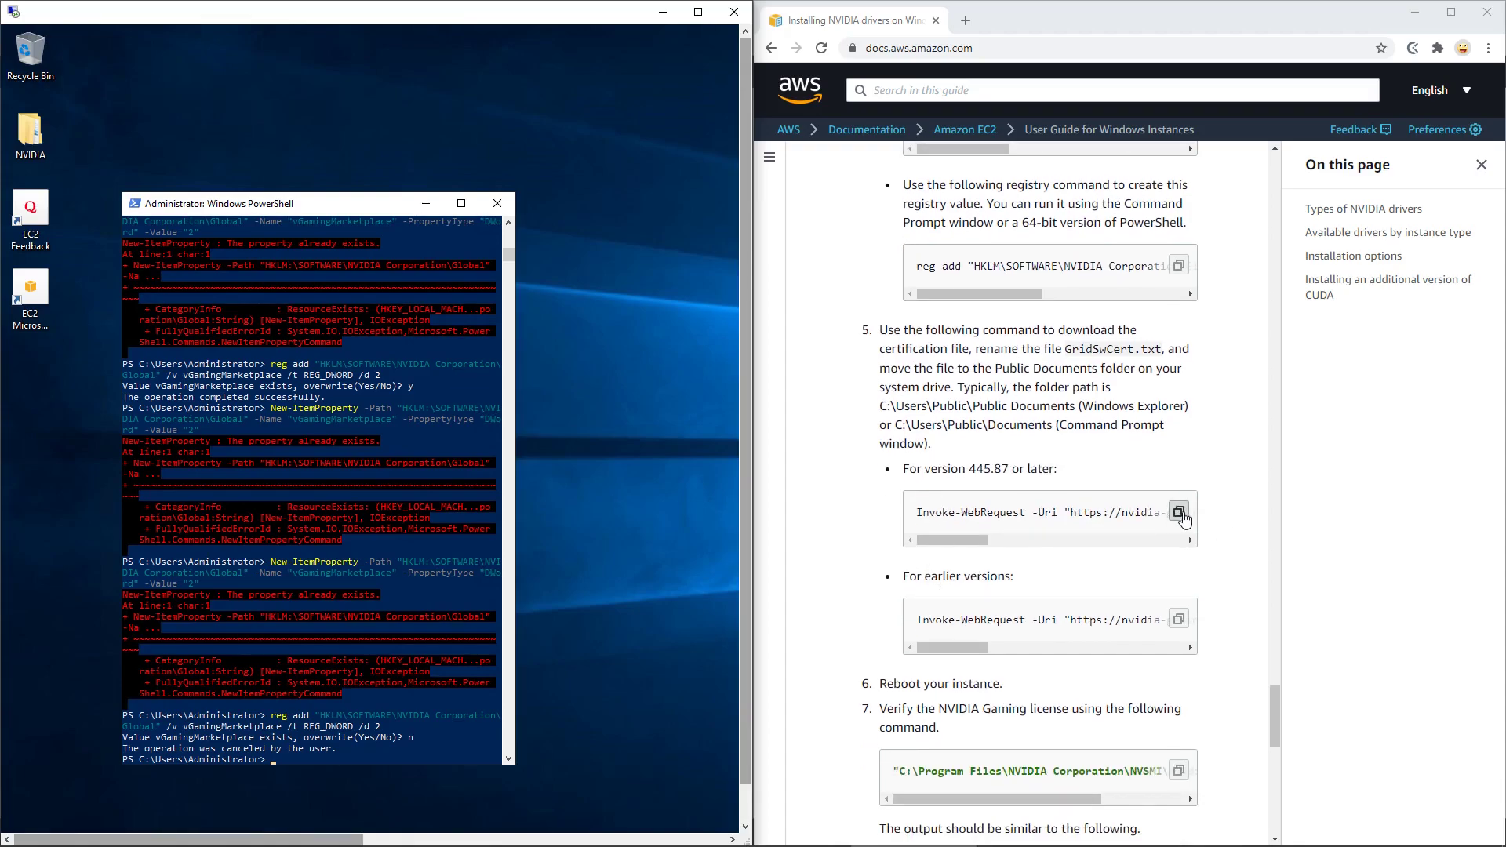
pyautogui.click(1181, 514)
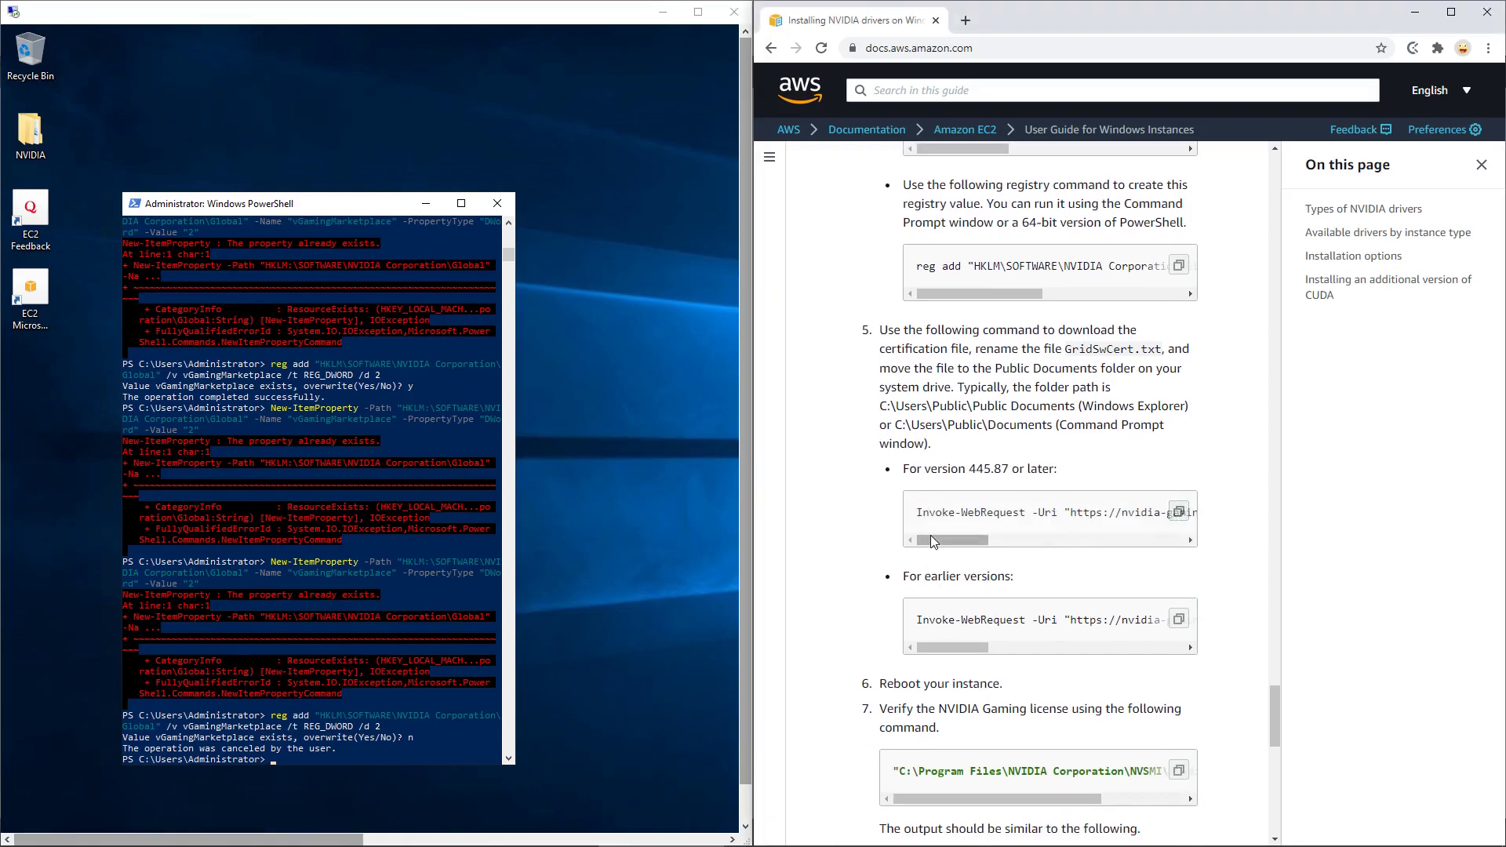
pyautogui.click(325, 765)
pyautogui.rightClick(324, 765)
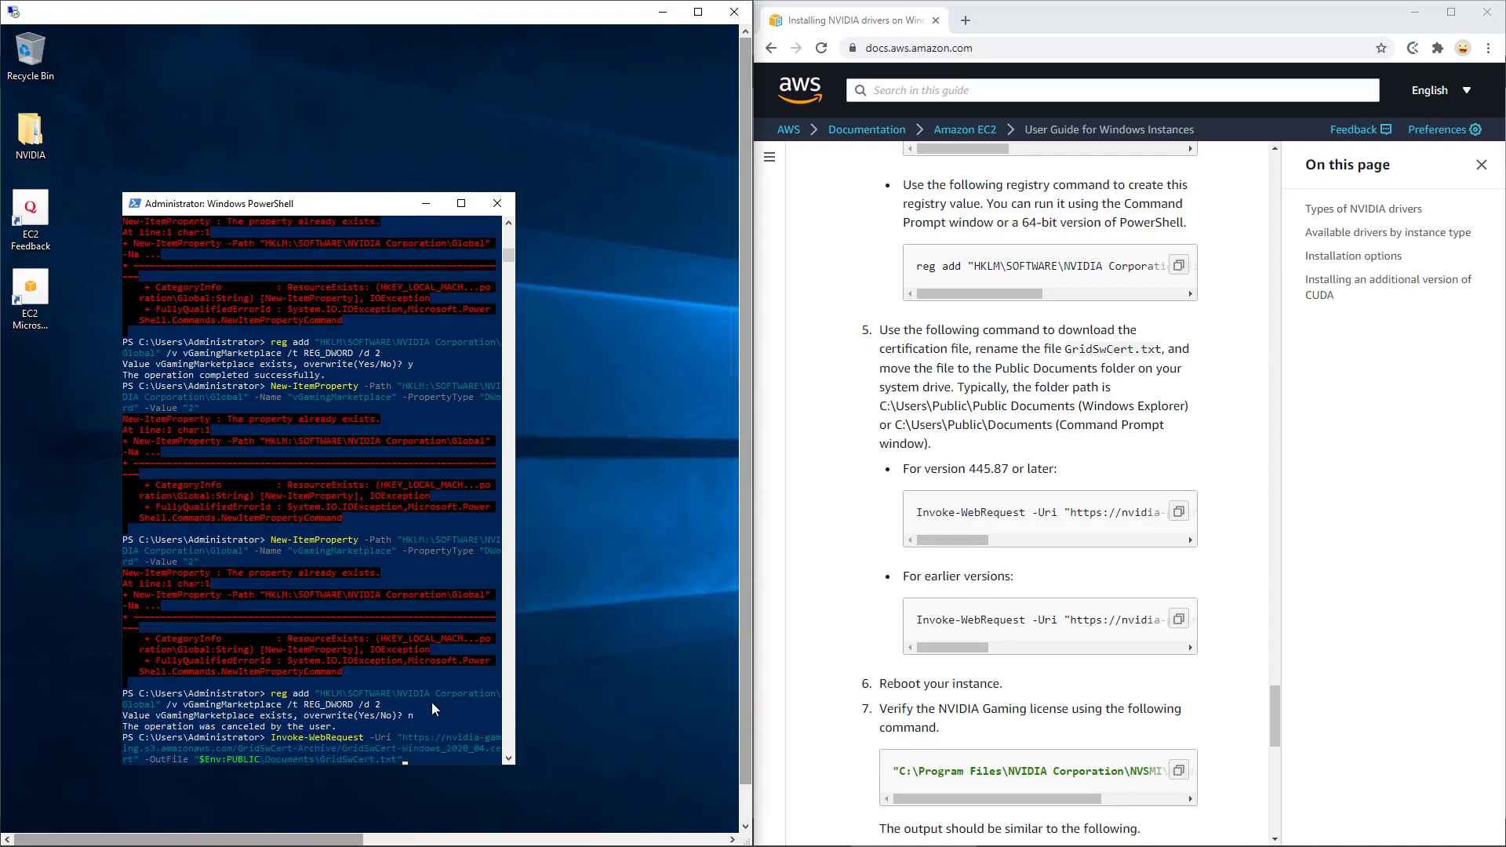
pyautogui.press('Return')
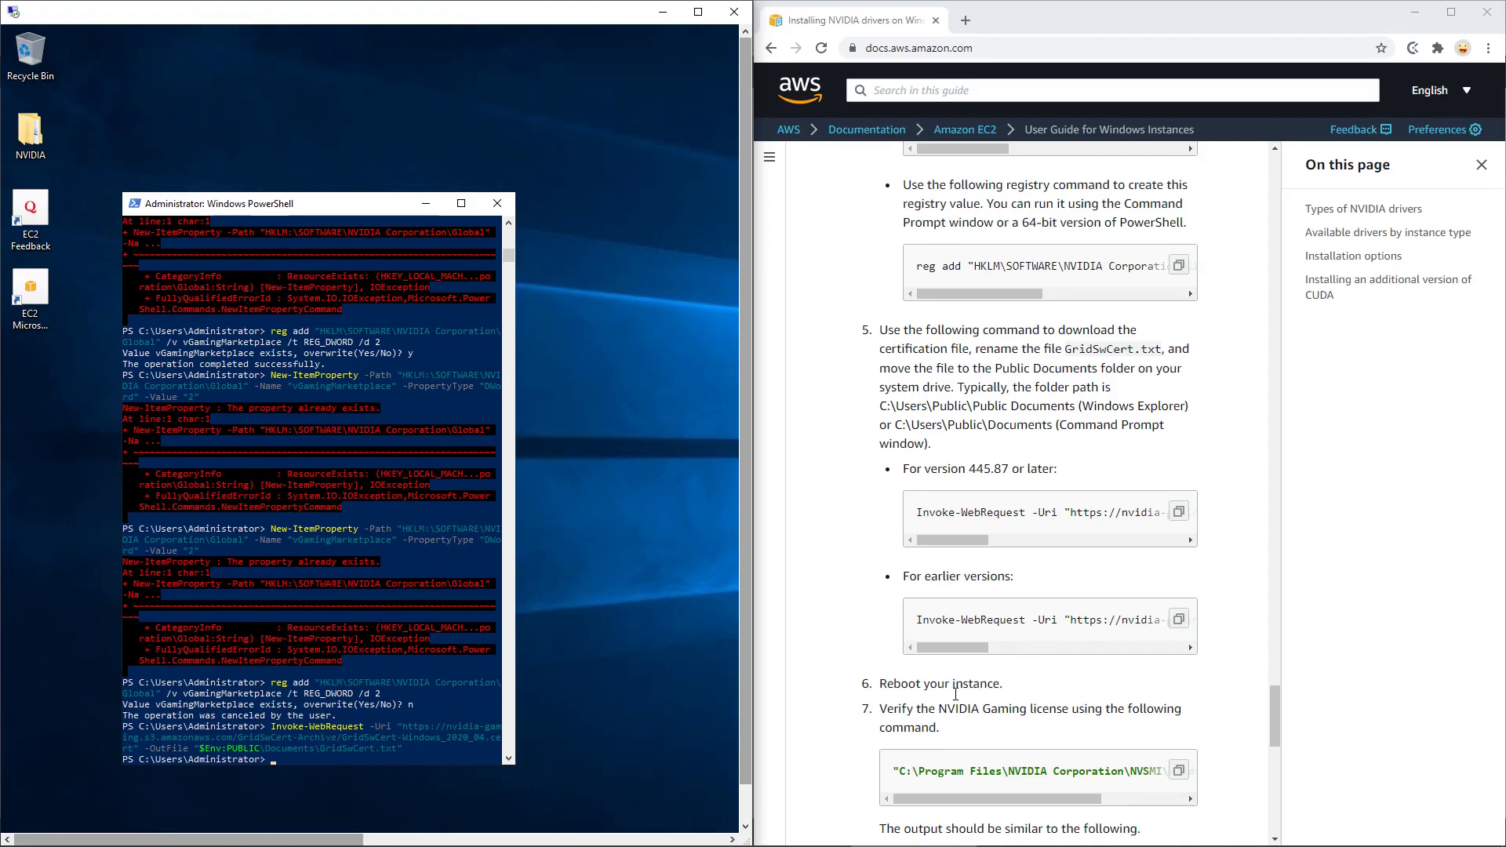
# Maximize the remote desktop and restart the instance with the reason Other (Planned).
pyautogui.click(60, 638)
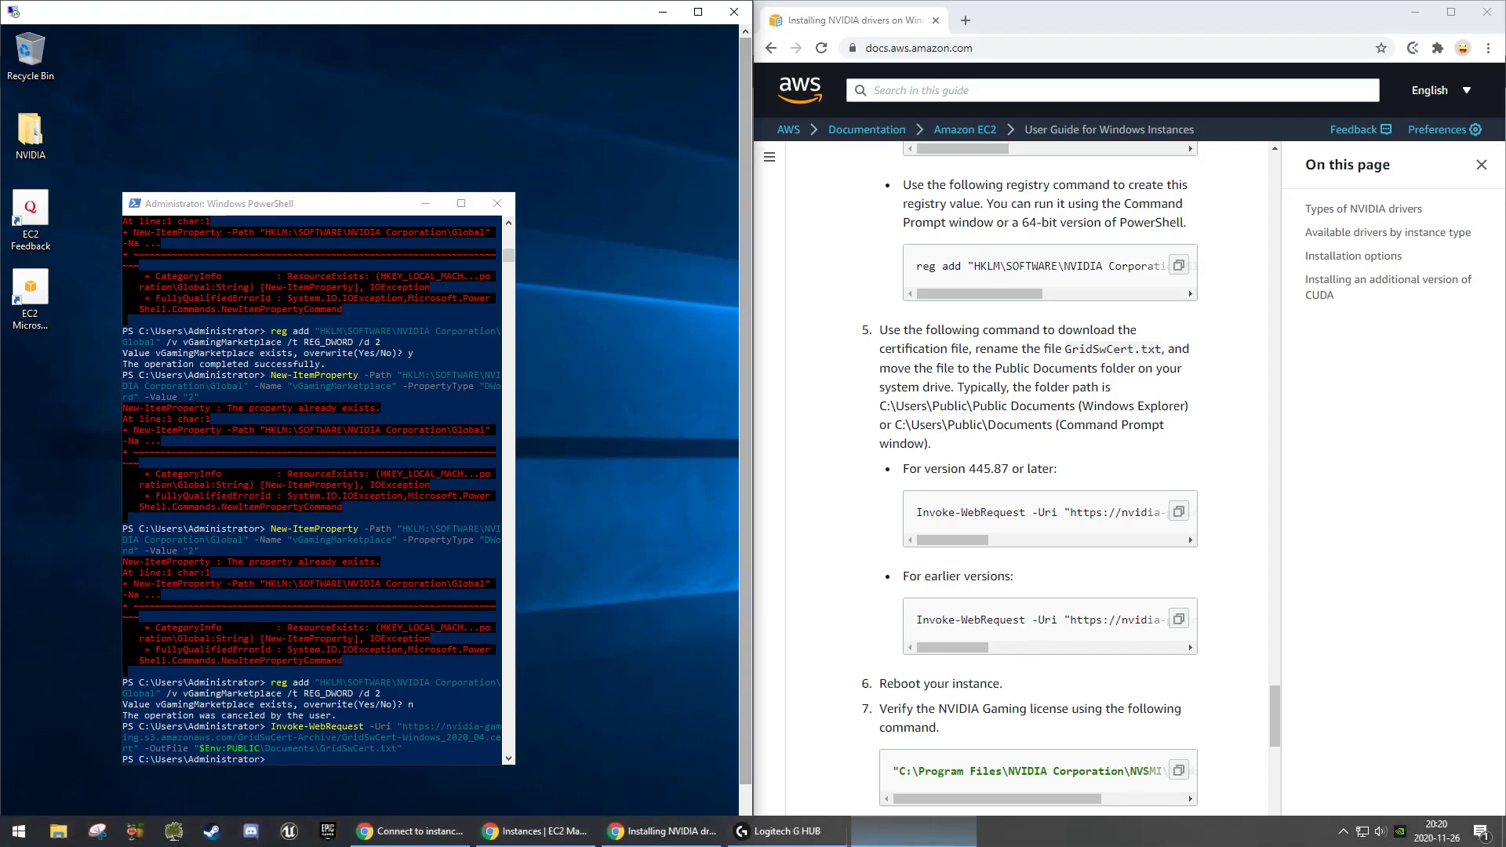
pyautogui.click(697, 13)
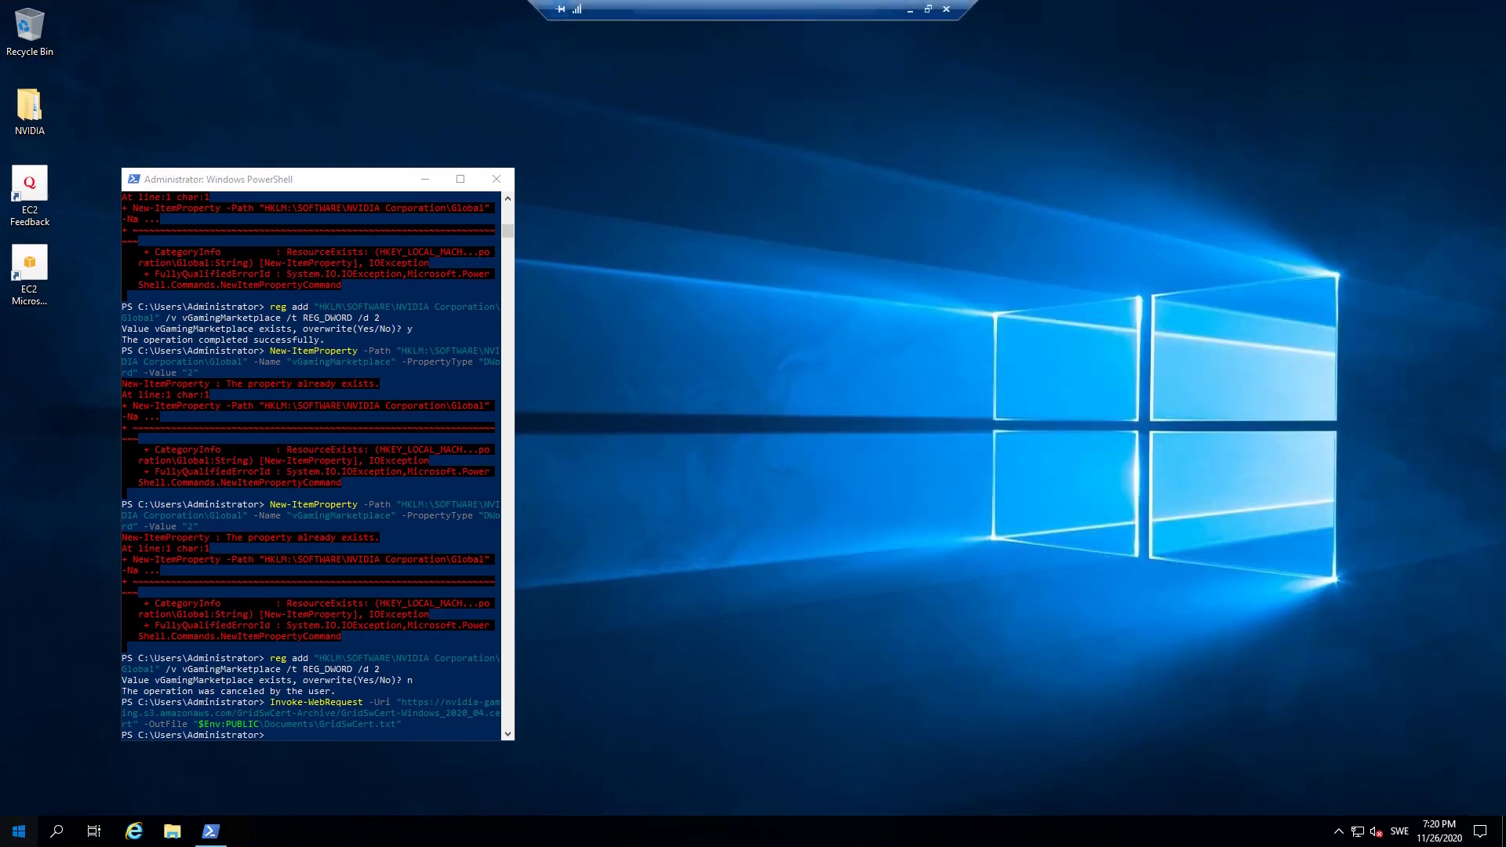
pyautogui.click(19, 830)
pyautogui.click(19, 798)
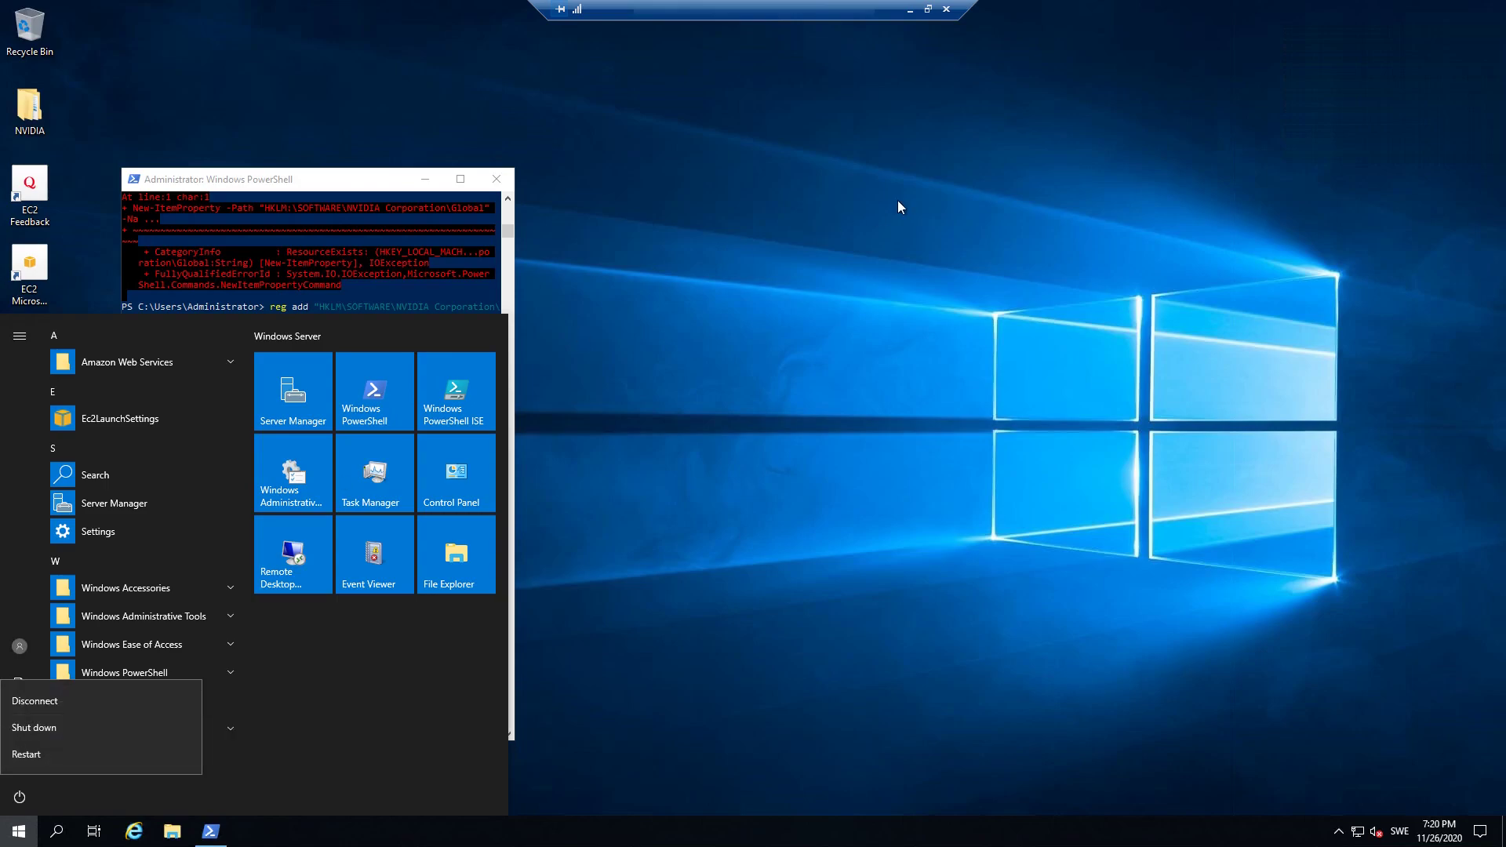
pyautogui.click(39, 754)
pyautogui.click(69, 717)
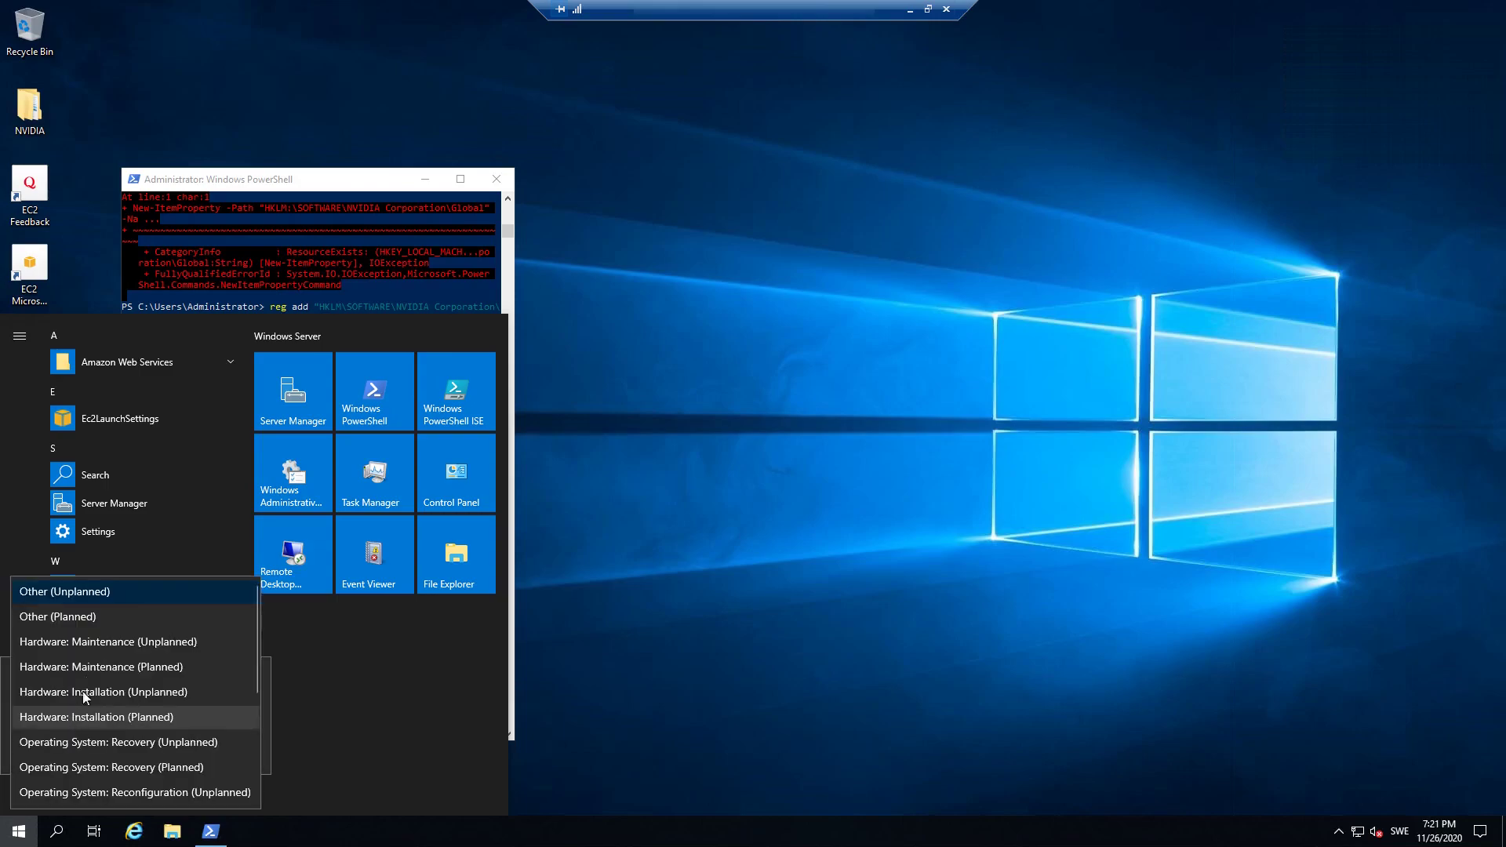
pyautogui.click(96, 617)
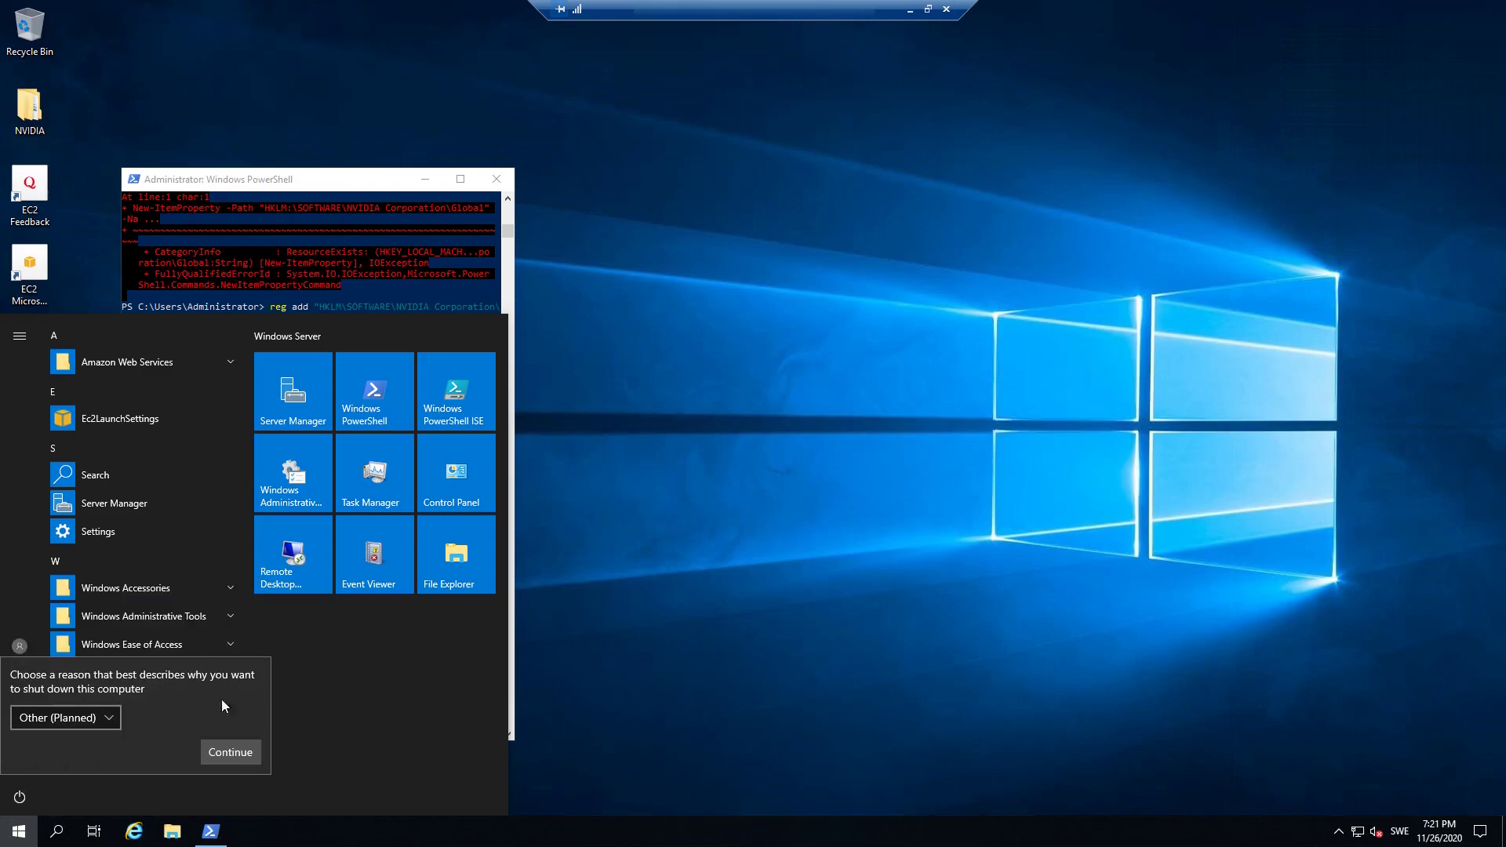
pyautogui.click(248, 751)
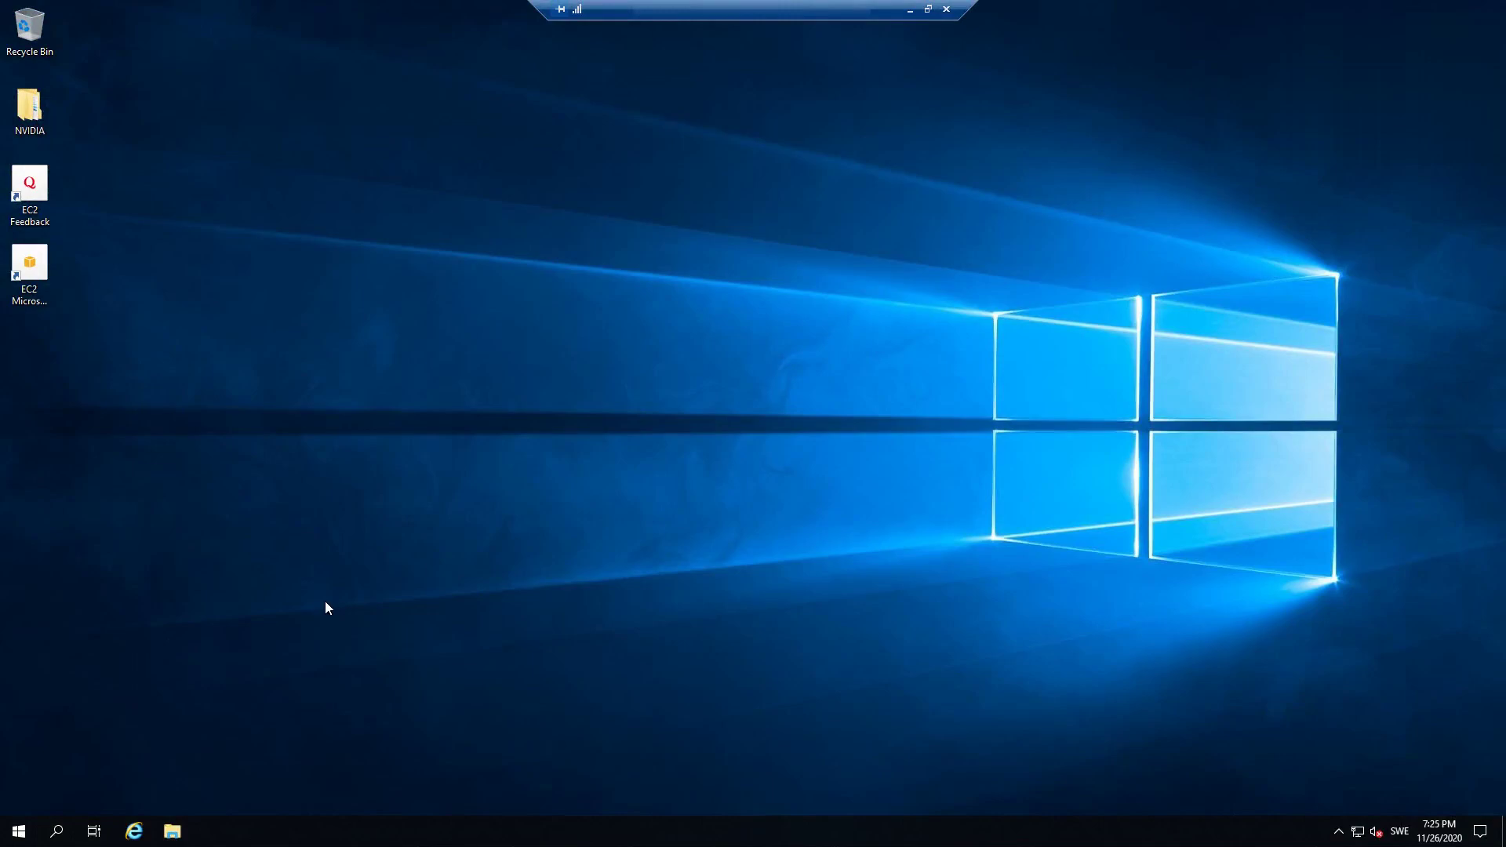
# Open a Command Prompt on the instance, make its window narrower and taller, and place the remote desktop beside the browser guide.
pyautogui.press('super')
pyautogui.write('cmd')
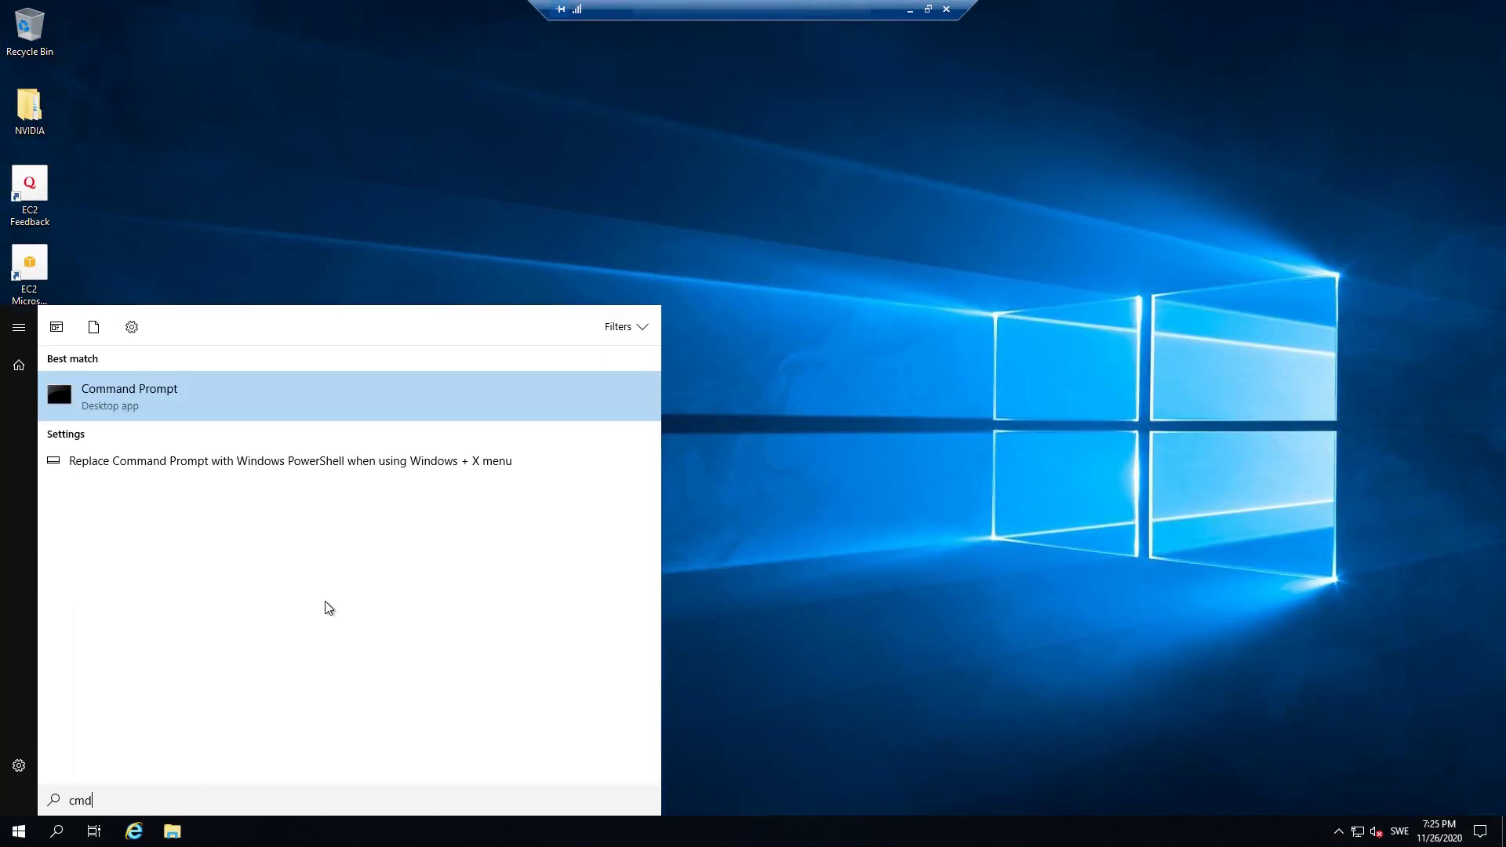
pyautogui.press('Return')
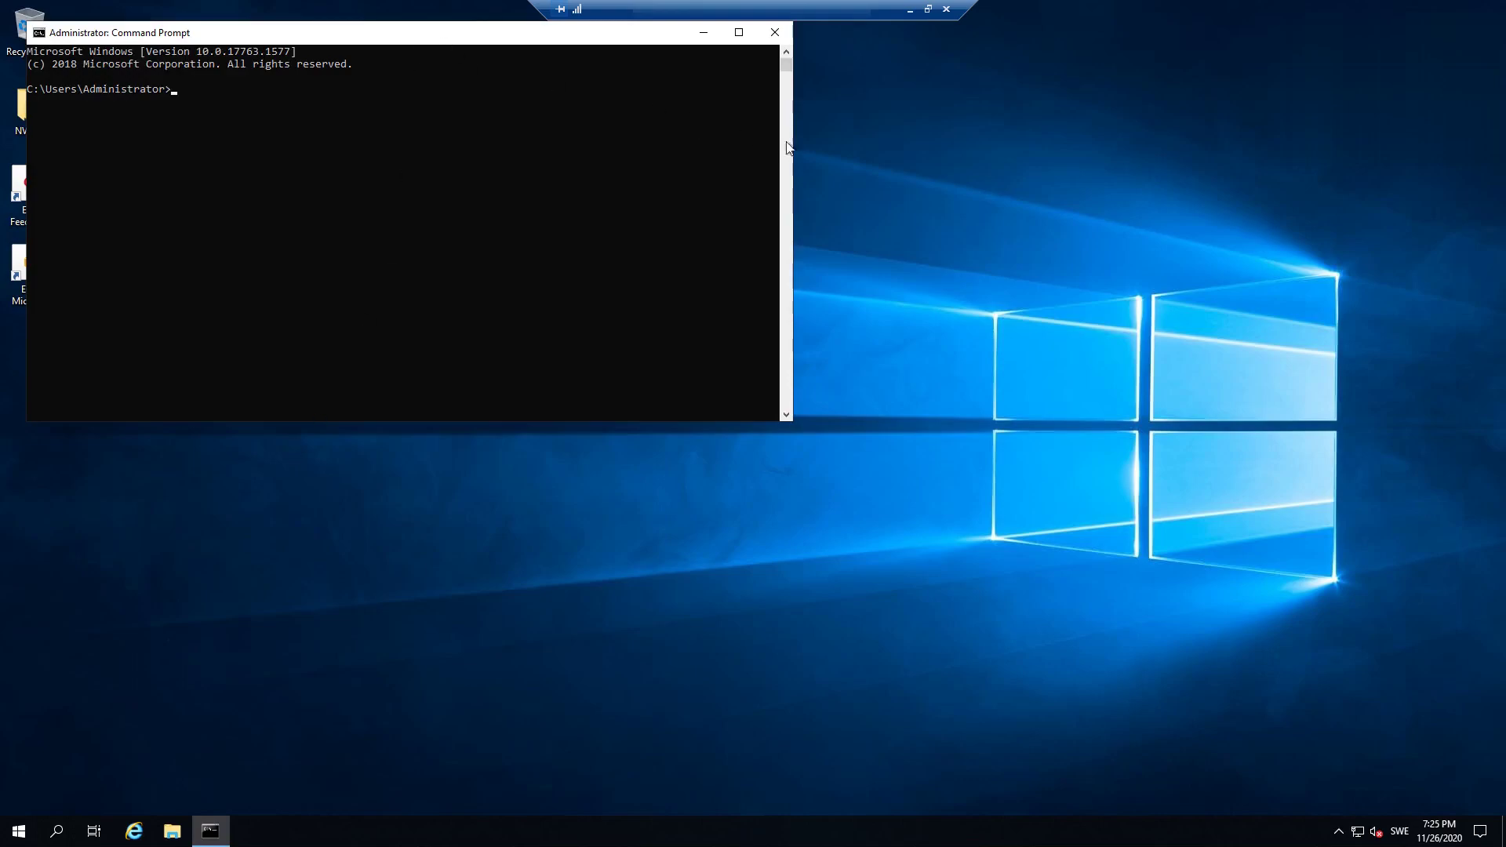
pyautogui.moveTo(794, 168); pyautogui.dragTo(411, 168)
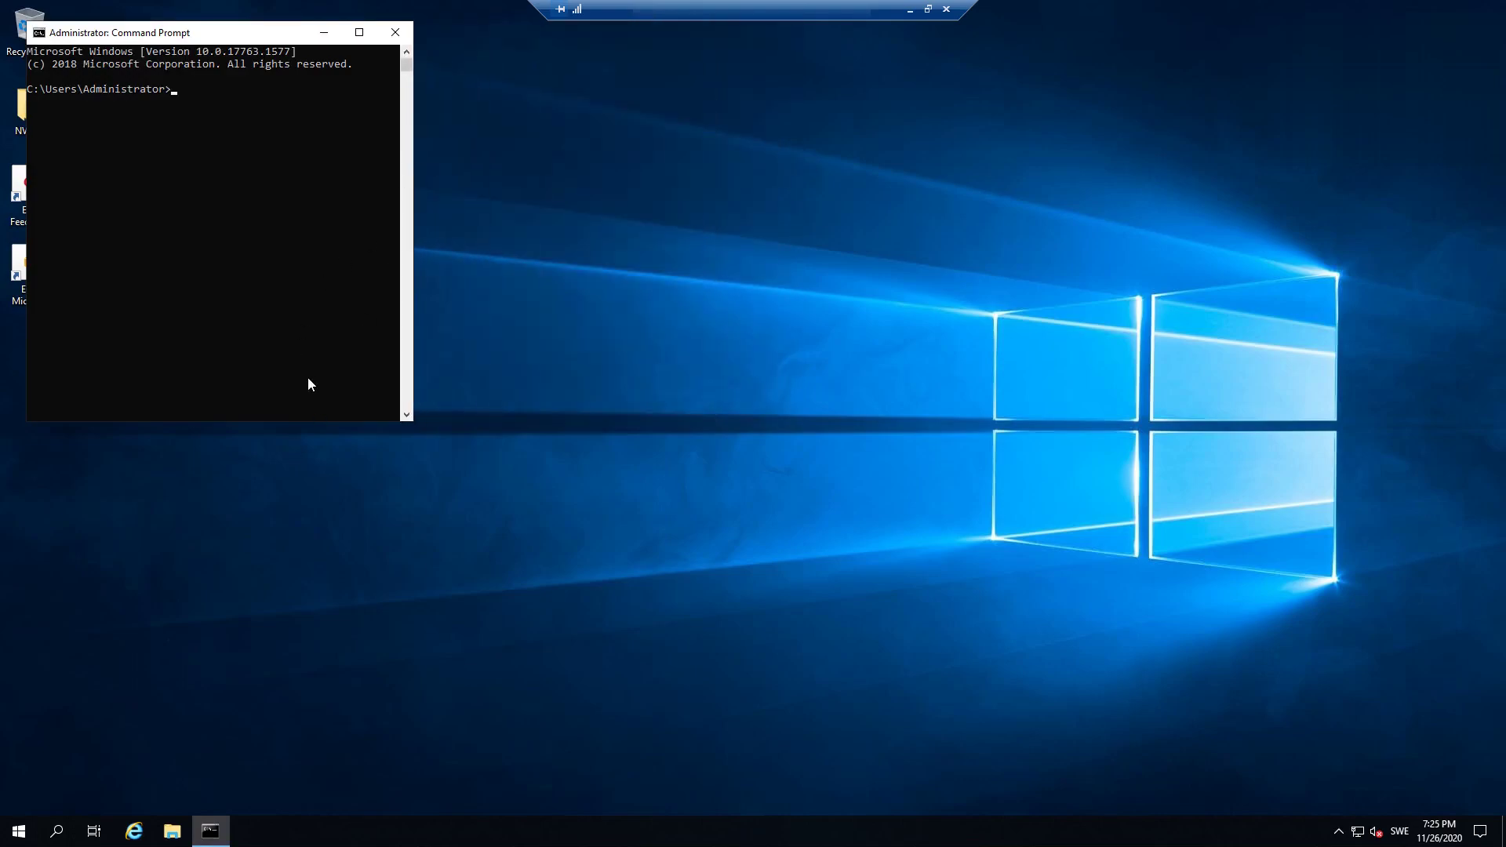
pyautogui.moveTo(318, 421); pyautogui.dragTo(305, 609)
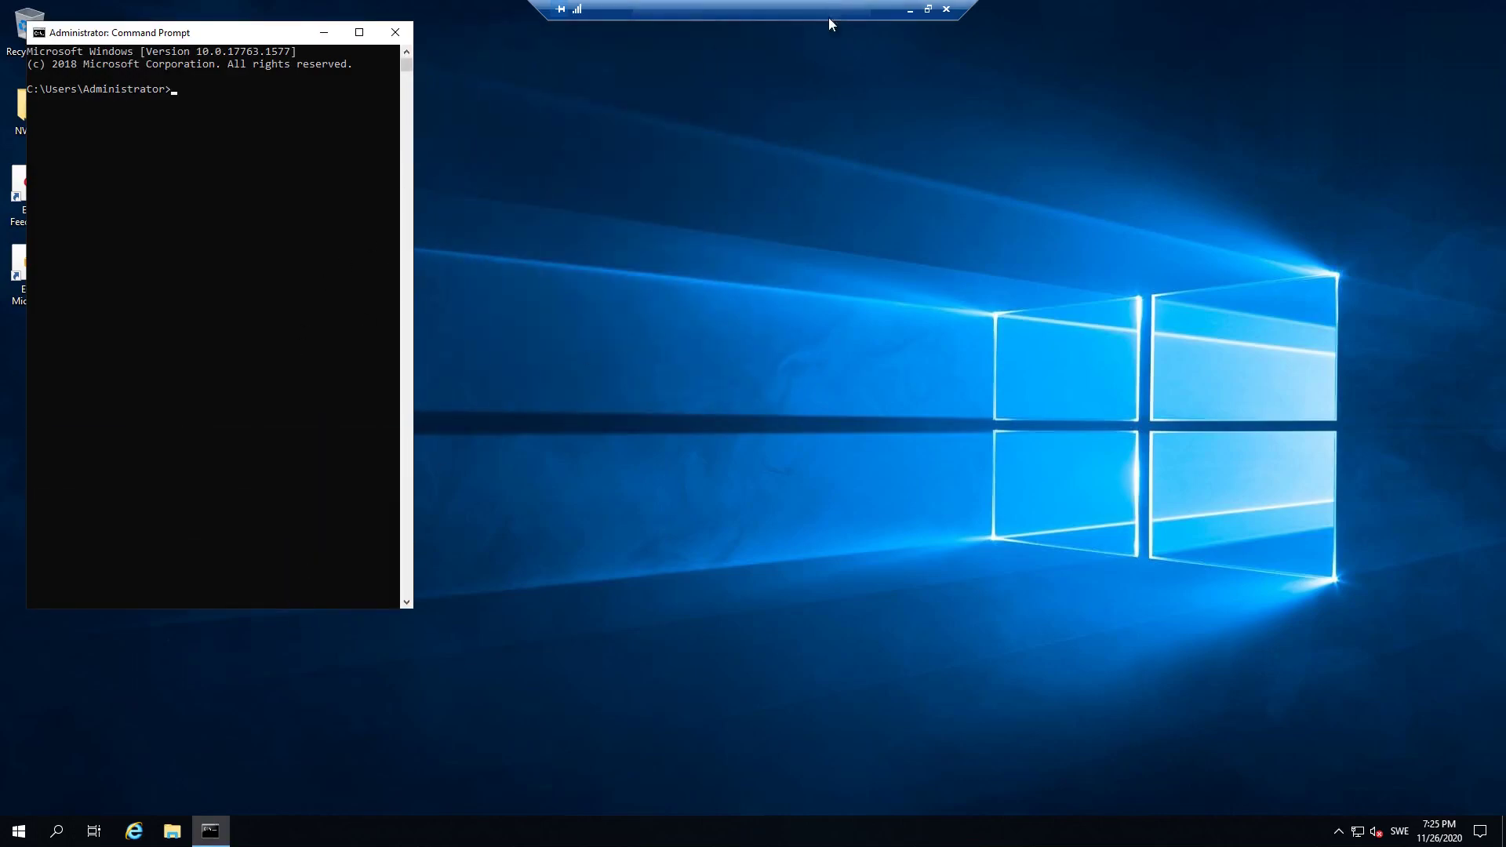
pyautogui.click(927, 10)
pyautogui.moveTo(555, 380); pyautogui.dragTo(12, 188)
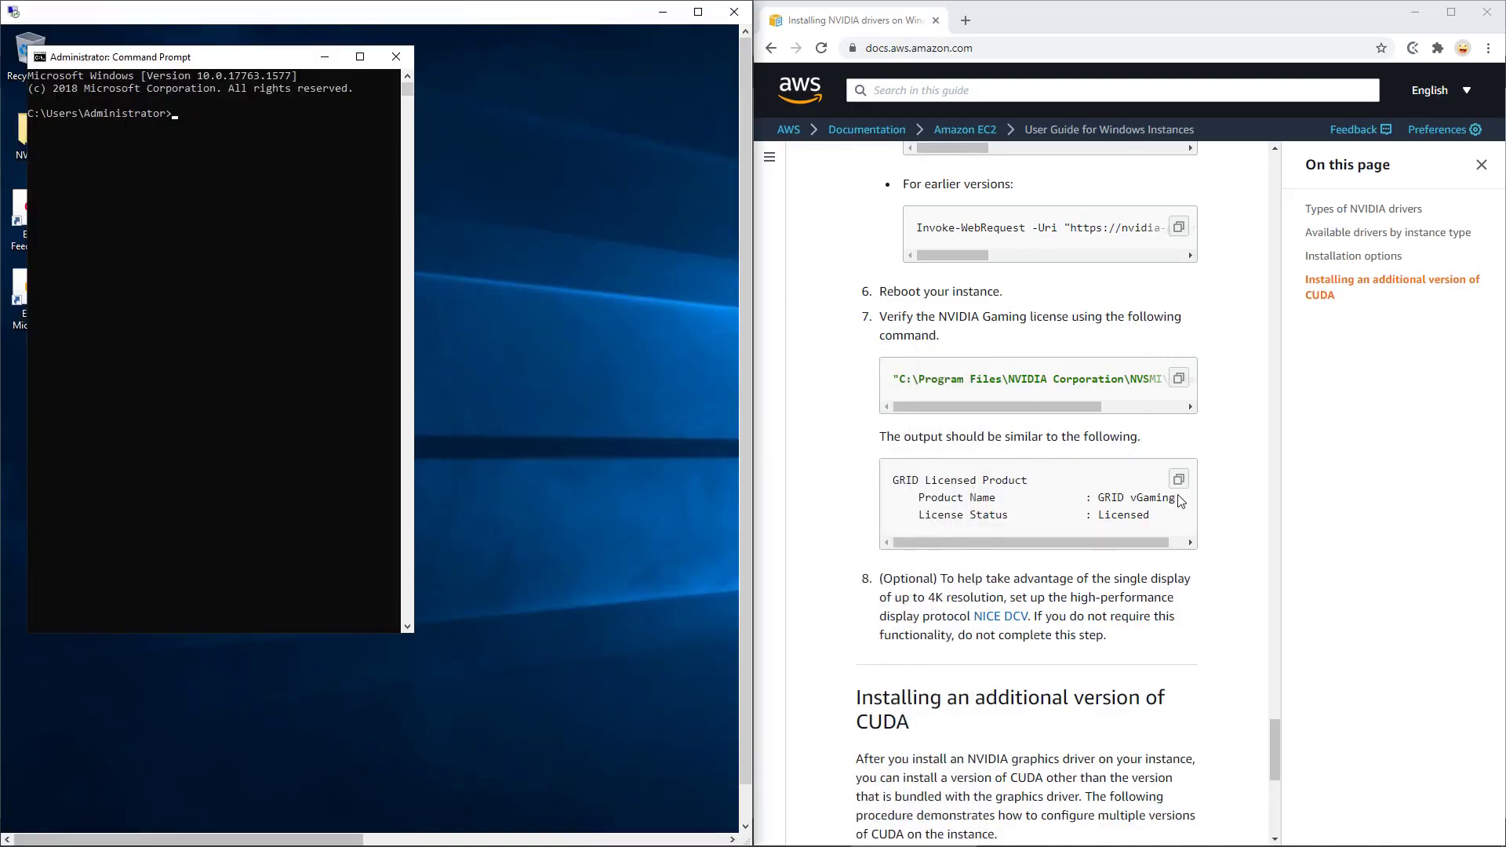
# Copy the guide's command for verifying the NVIDIA Gaming license and run it in the Command Prompt.
pyautogui.click(1179, 380)
pyautogui.click(295, 266)
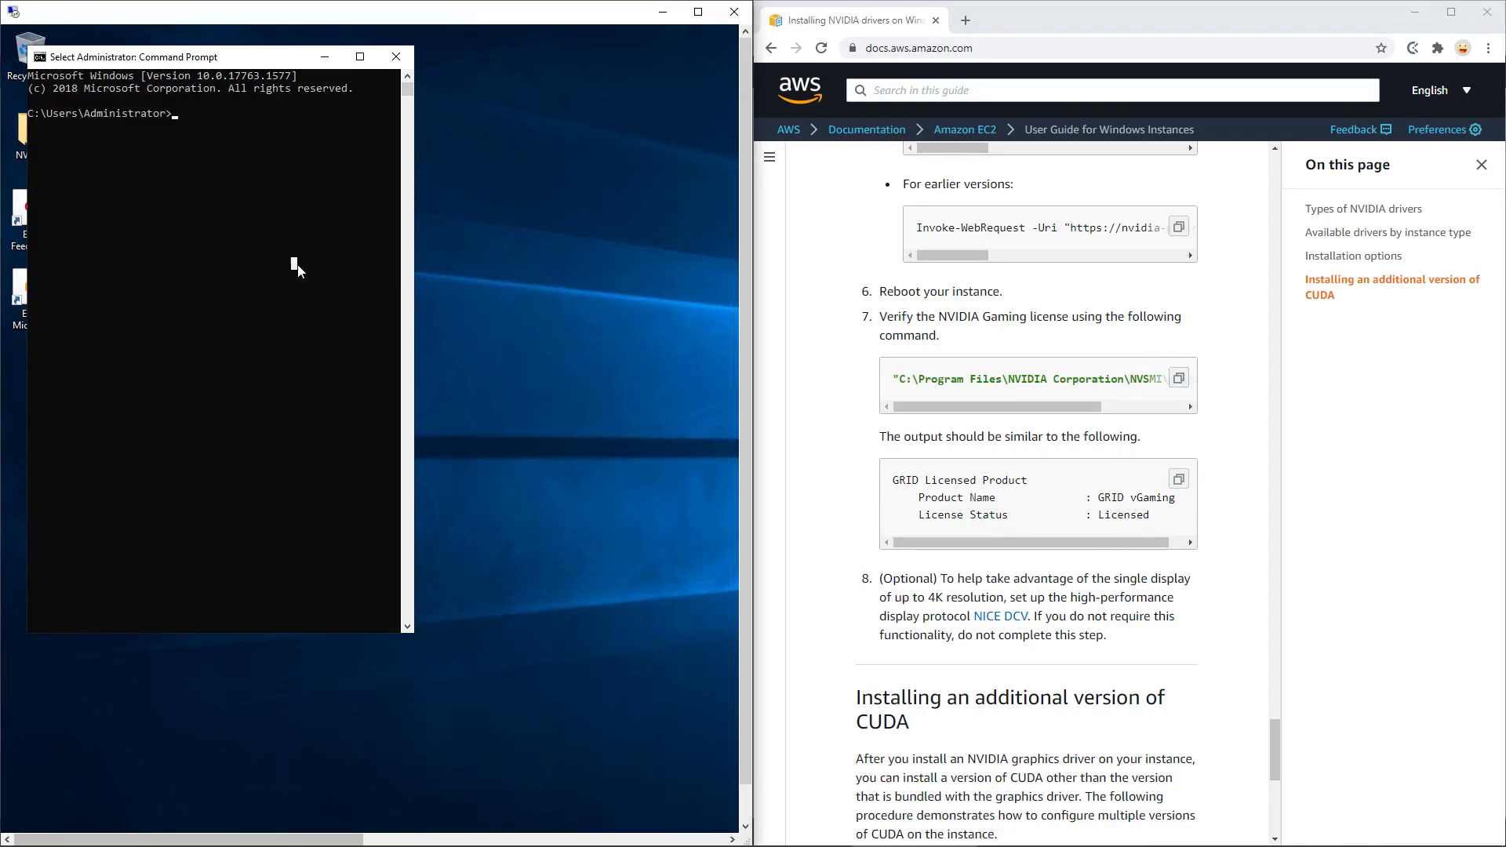
pyautogui.press('Escape')
pyautogui.rightClick(298, 265)
pyautogui.press('Return')
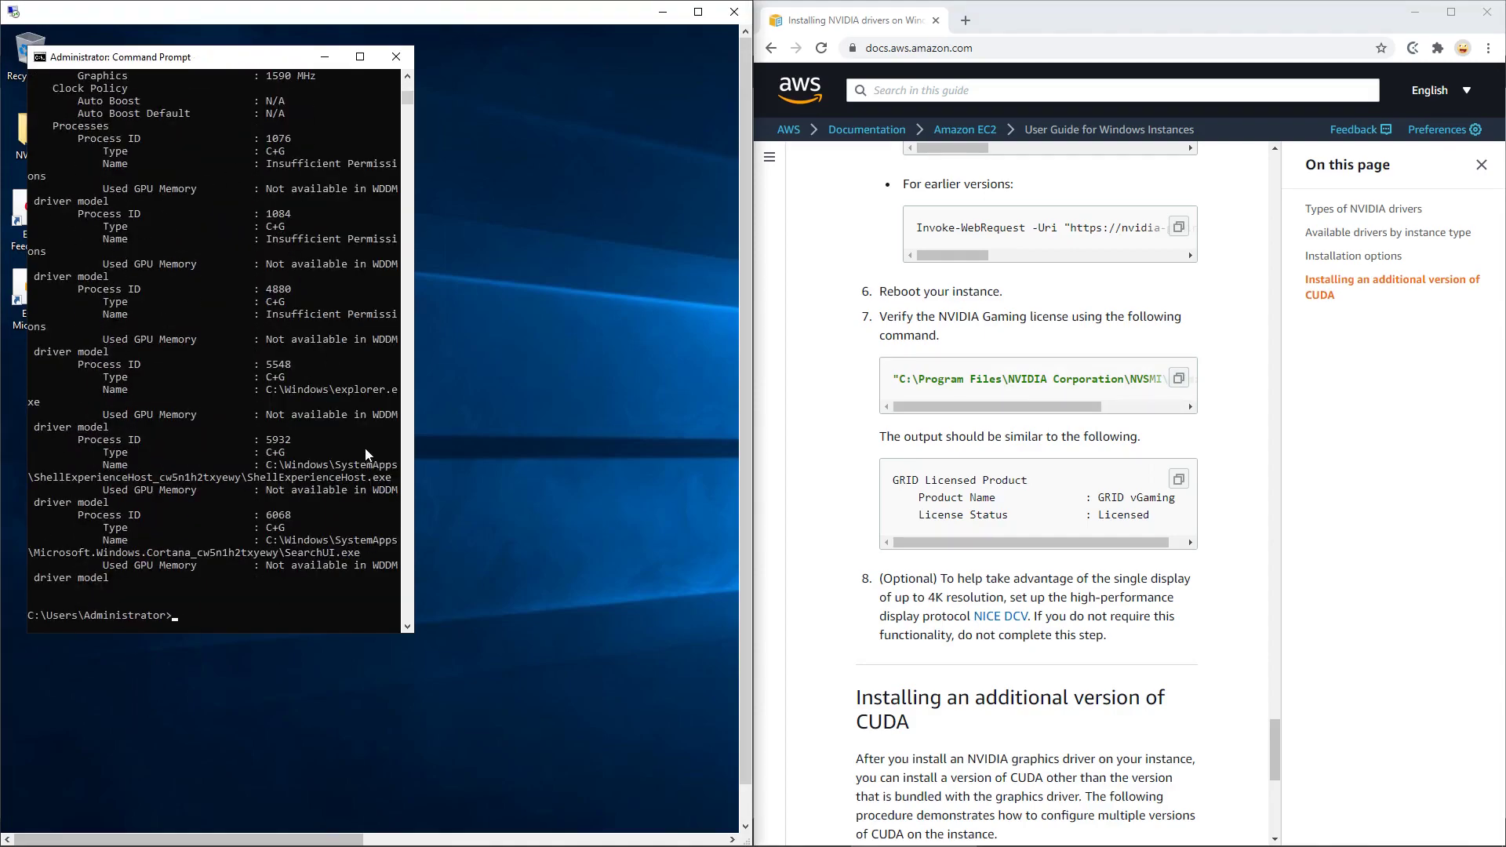
# Examine the GRID Licensed Product section of the command output against the guide's example, and close the Command Prompt.
pyautogui.scroll(14, 306, 426)
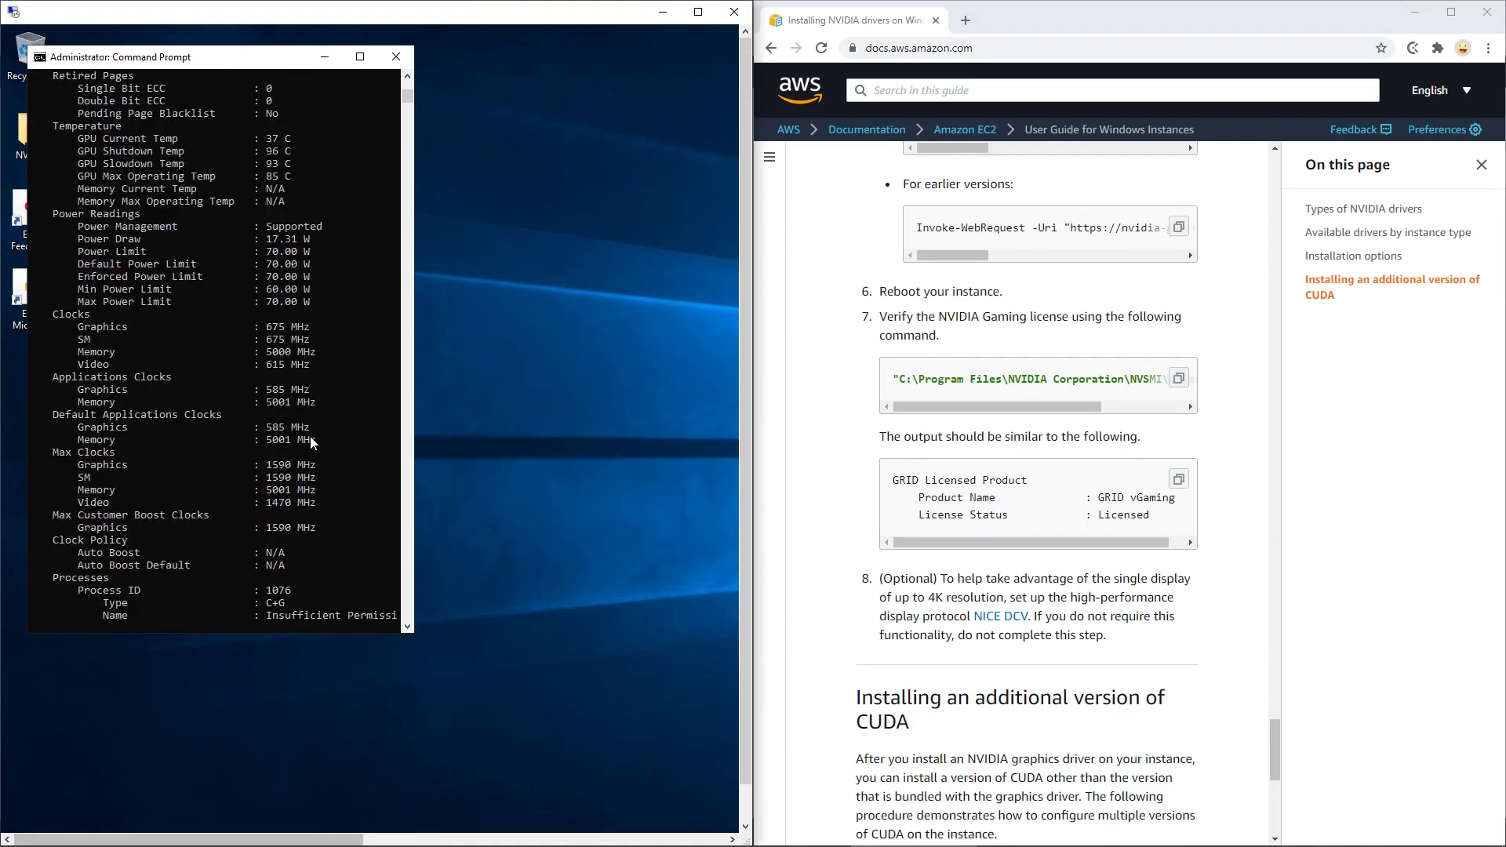
pyautogui.scroll(14, 313, 449)
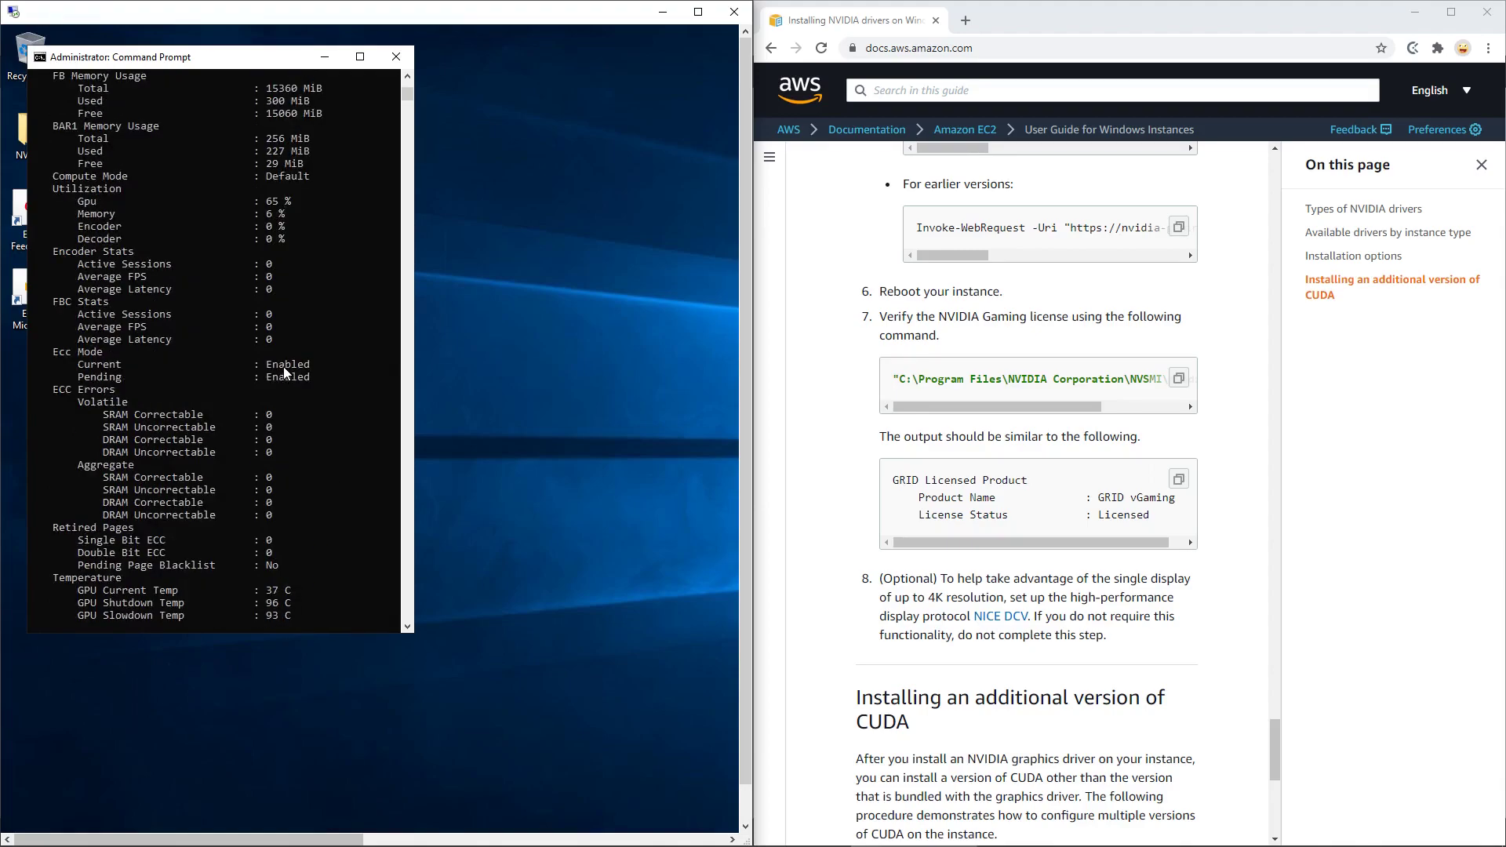
pyautogui.scroll(7, 284, 365)
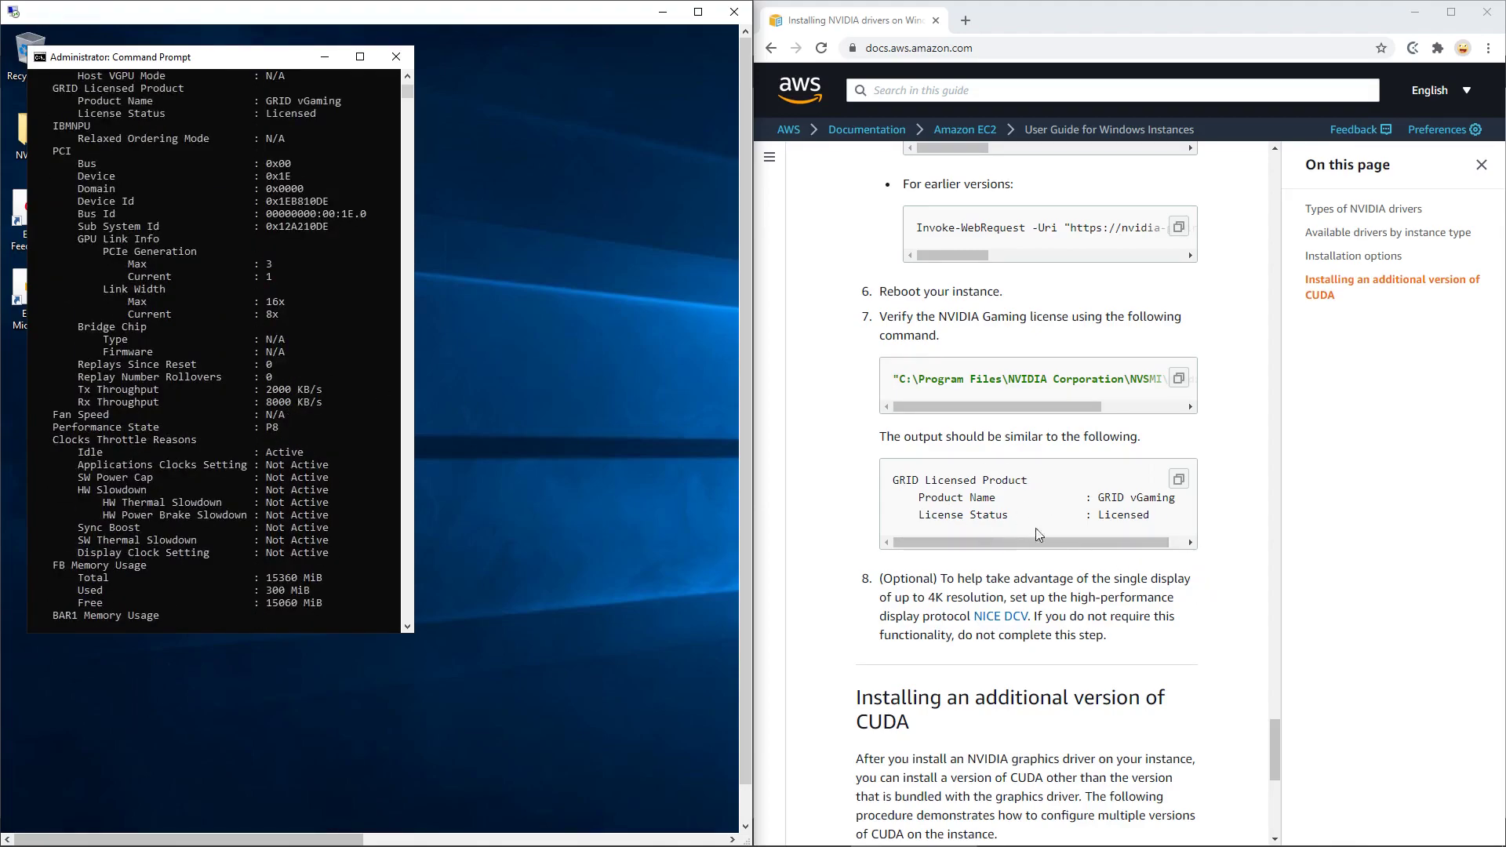
pyautogui.scroll(11, 161, 402)
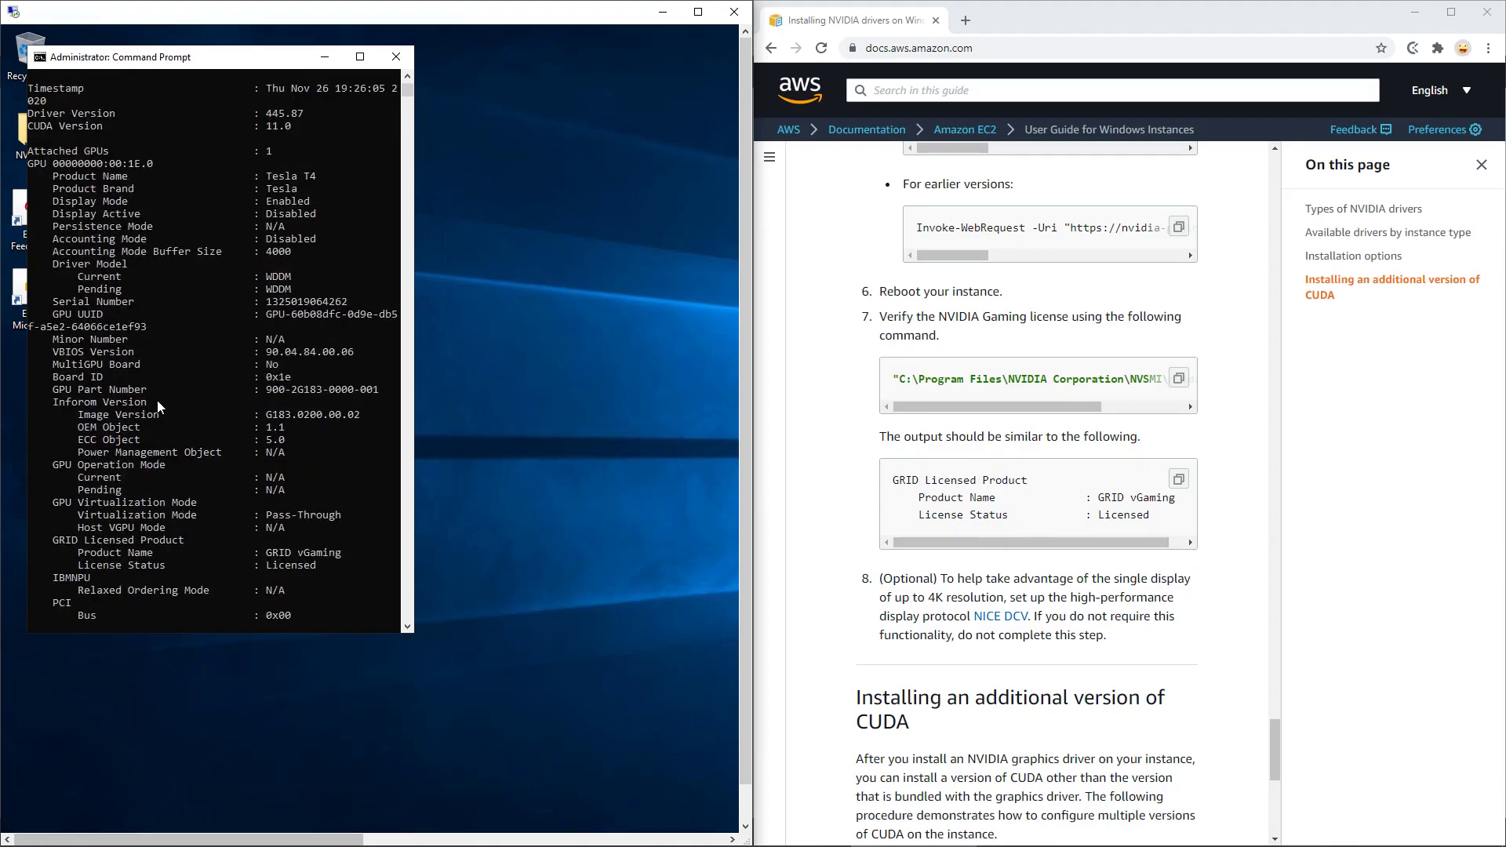
pyautogui.scroll(-1, 149, 518)
pyautogui.moveTo(64, 468); pyautogui.dragTo(324, 495)
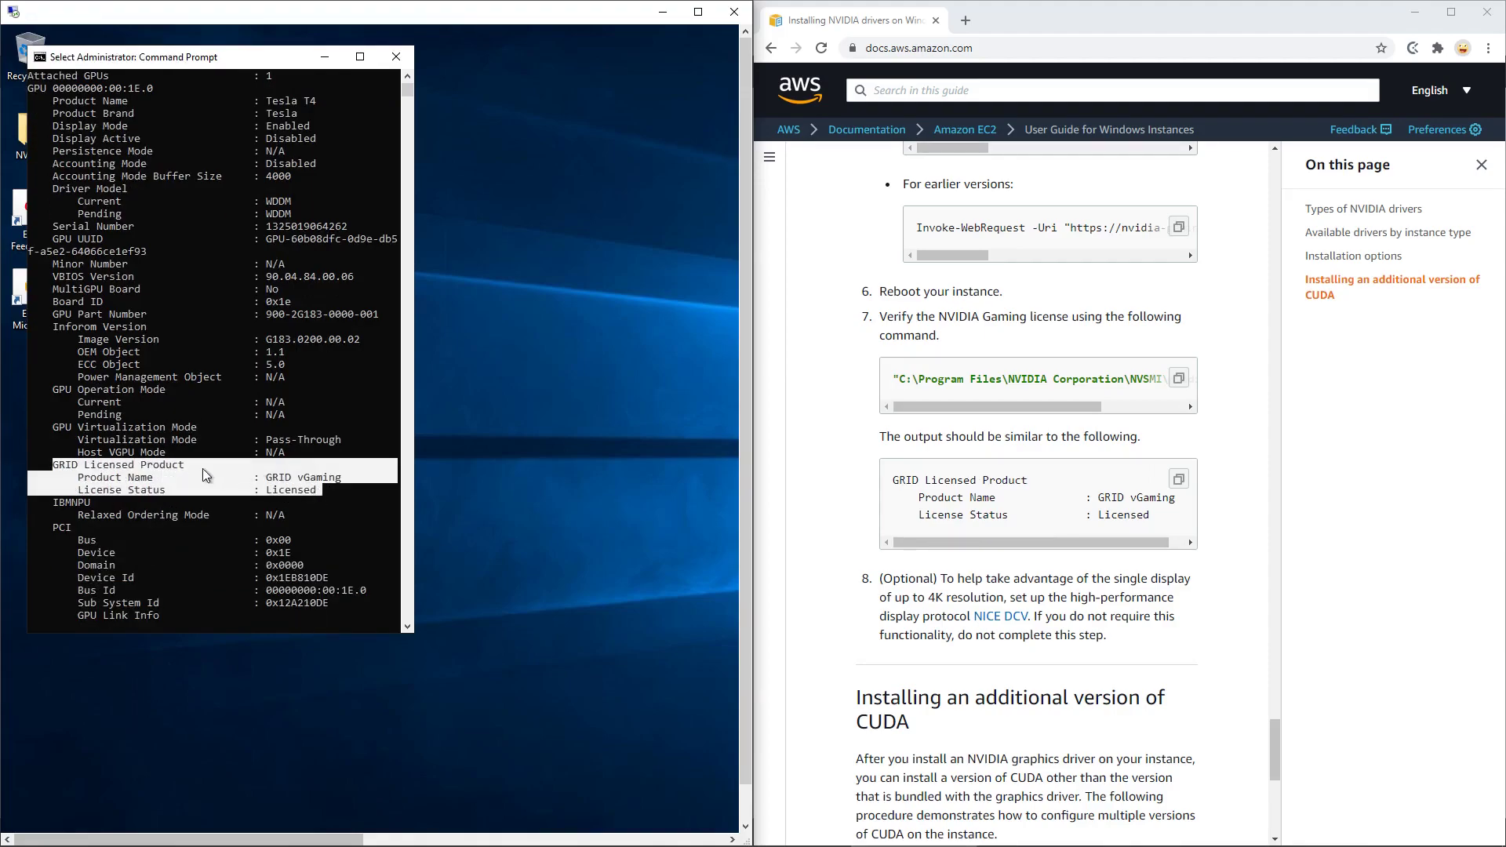
pyautogui.scroll(5, 205, 469)
pyautogui.scroll(-4, 169, 381)
pyautogui.scroll(-2, 170, 382)
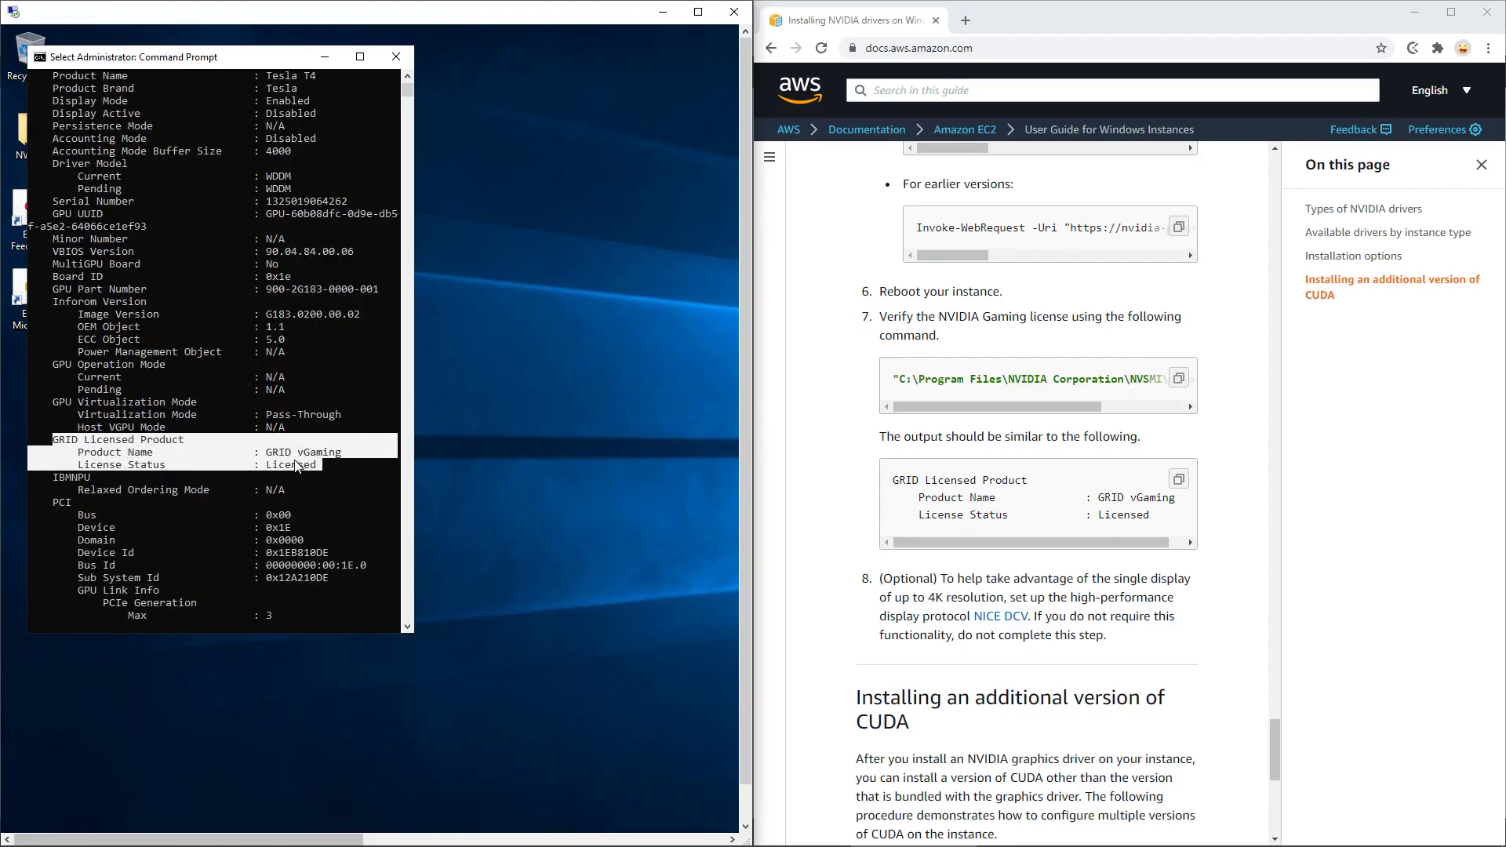
pyautogui.click(397, 58)
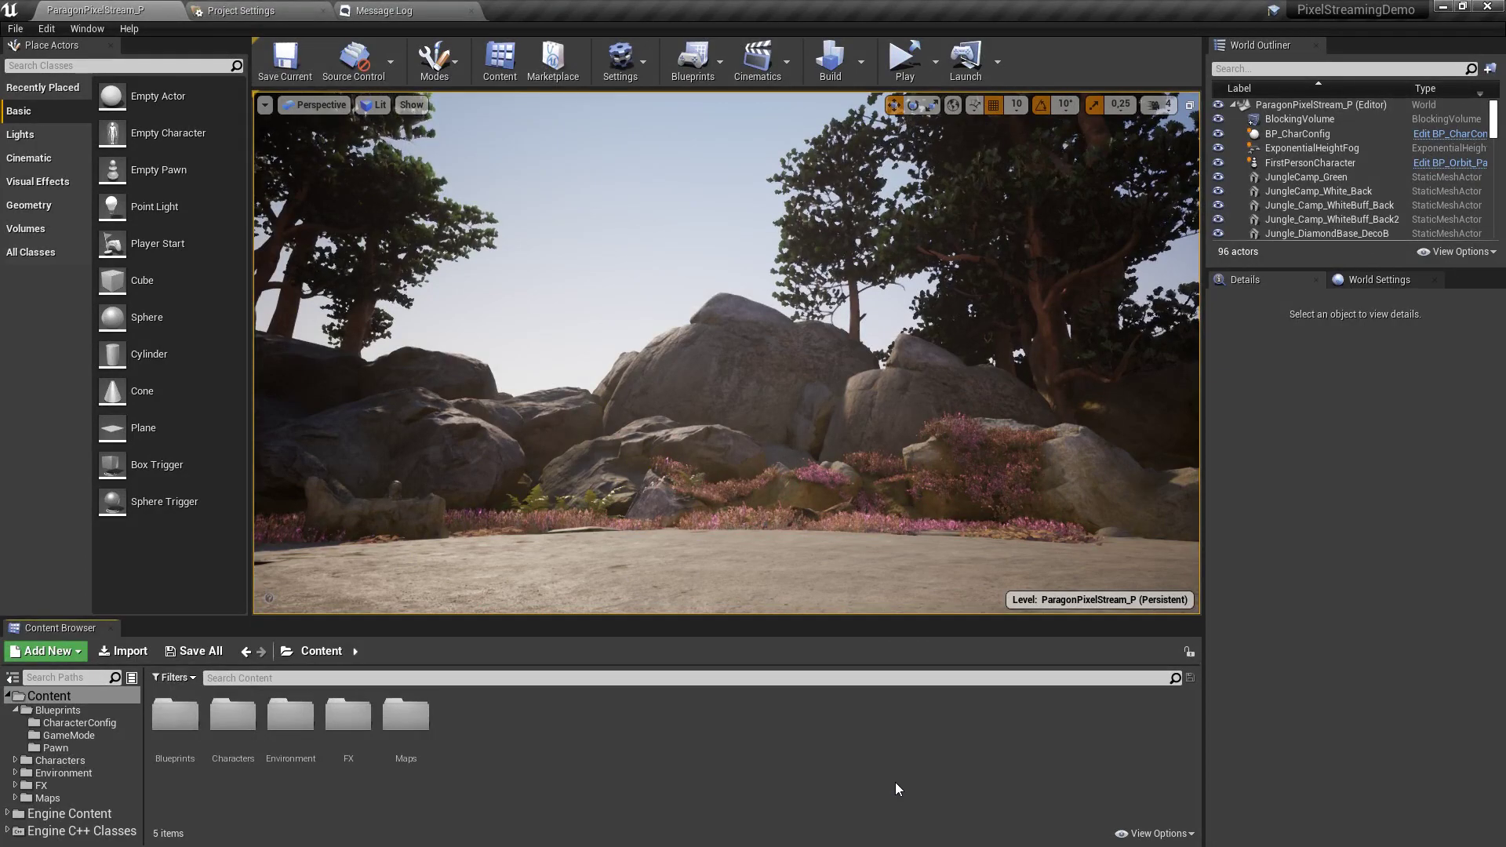
# In the Unreal Editor, package the project for Windows (64-bit) into the PixelStreamingDemo folder.
pyautogui.click(15, 30)
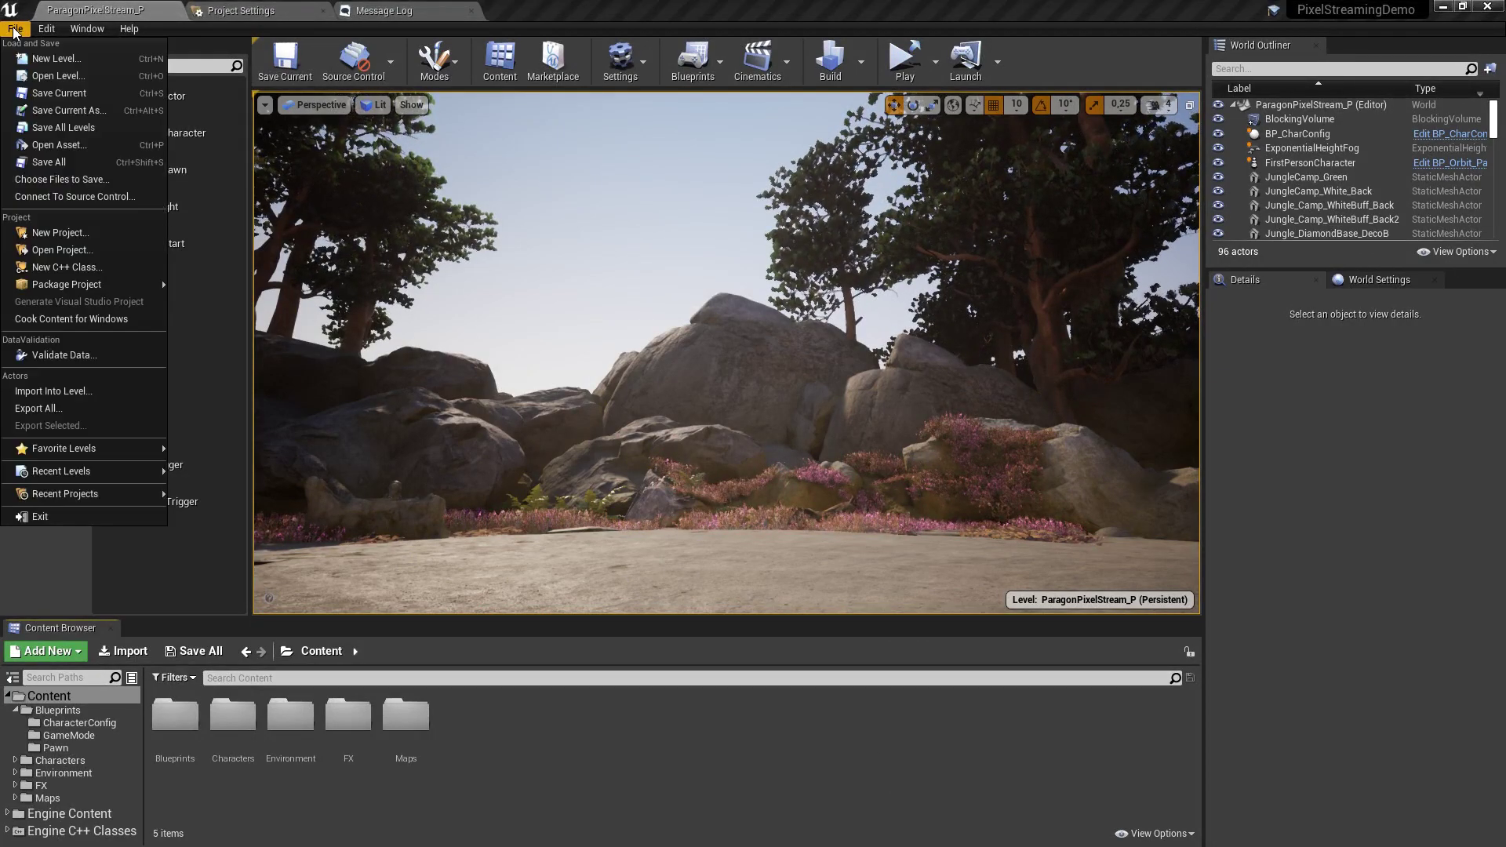
pyautogui.moveTo(117, 283)
pyautogui.moveTo(235, 289)
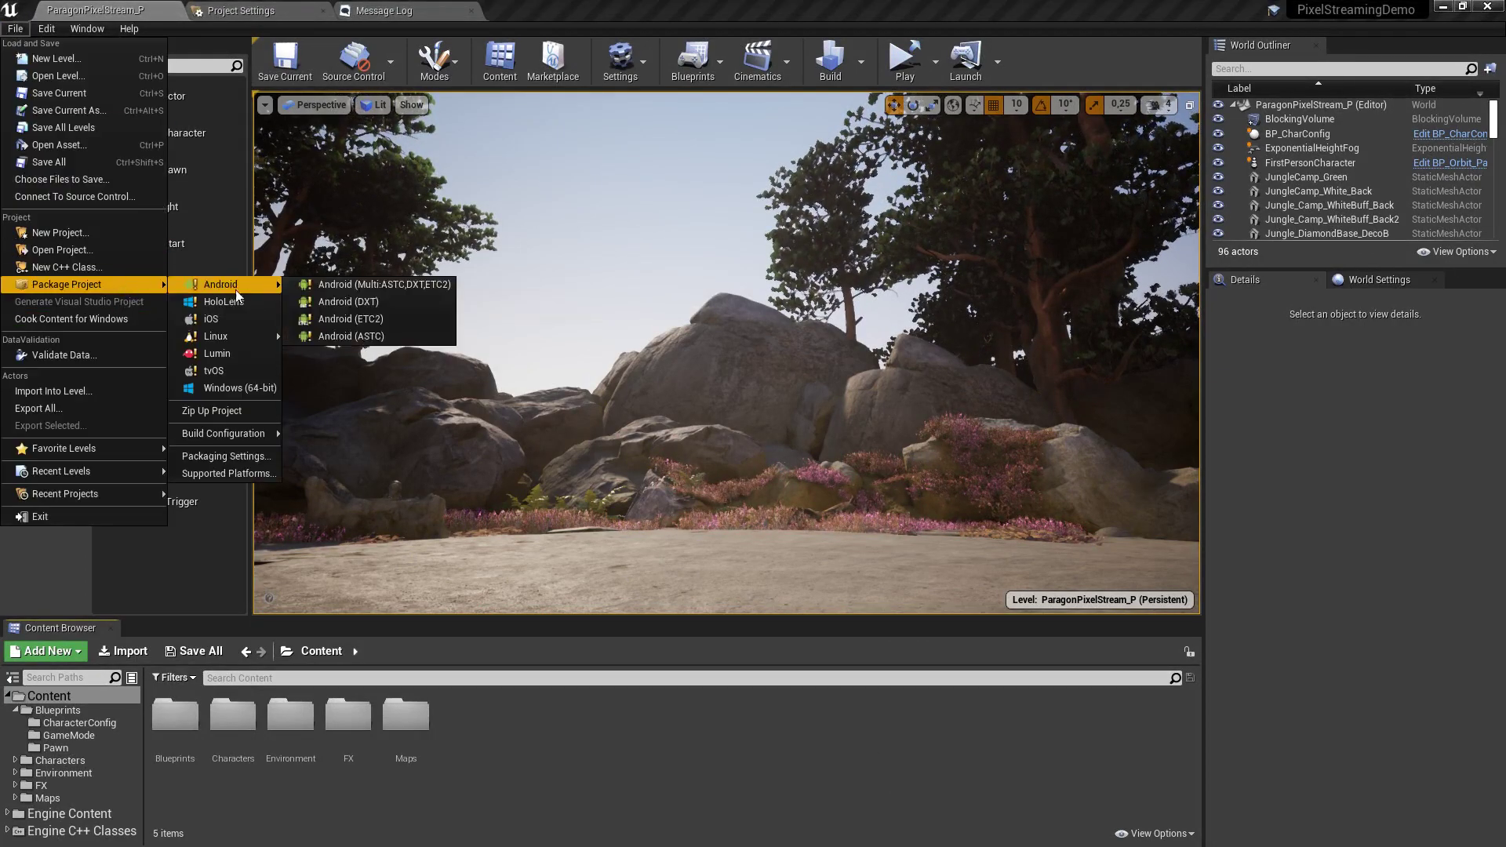
pyautogui.click(258, 388)
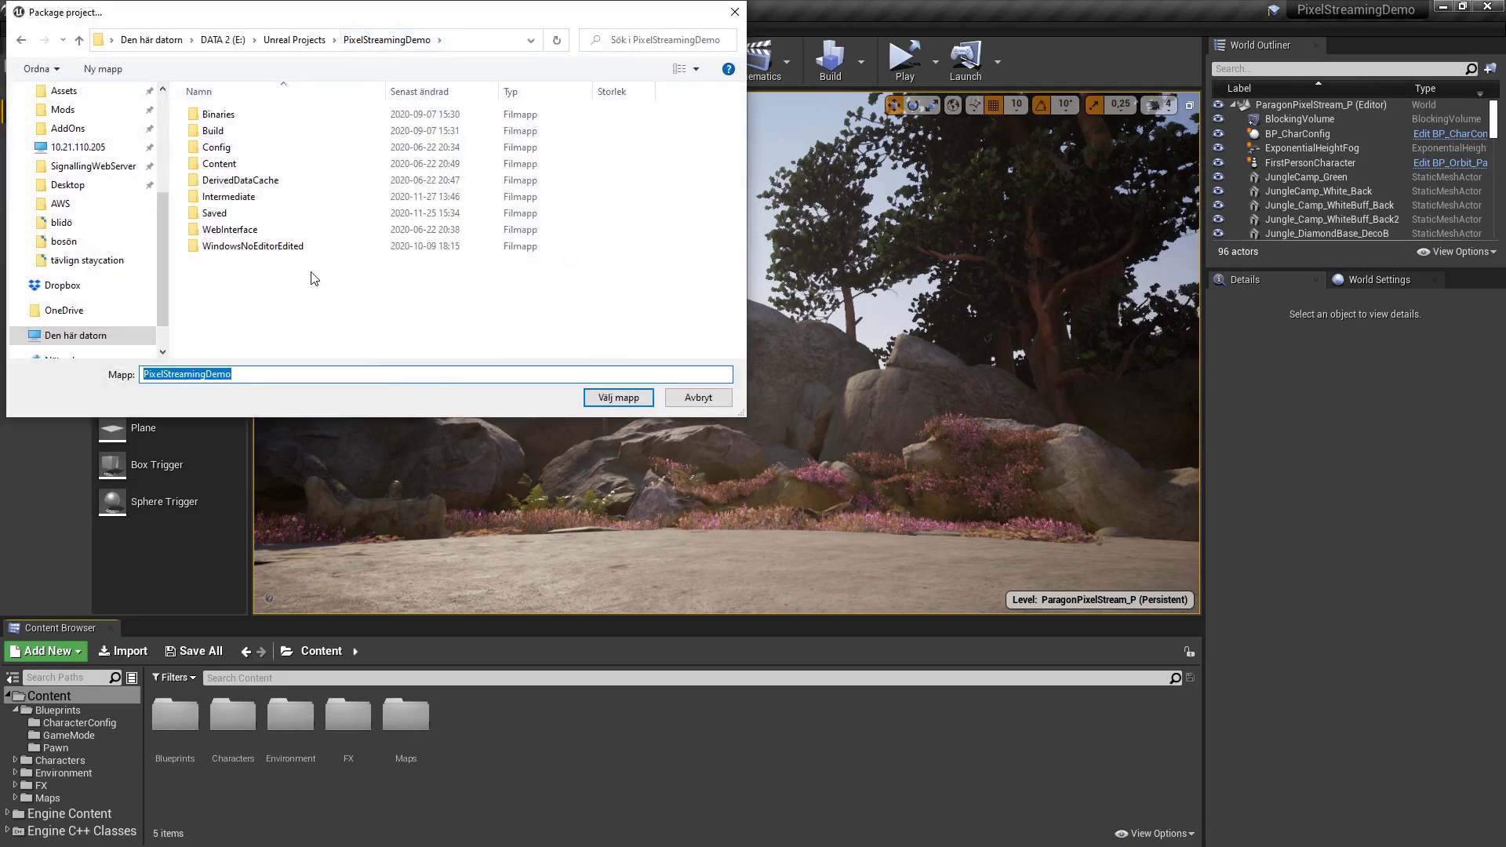
pyautogui.click(619, 397)
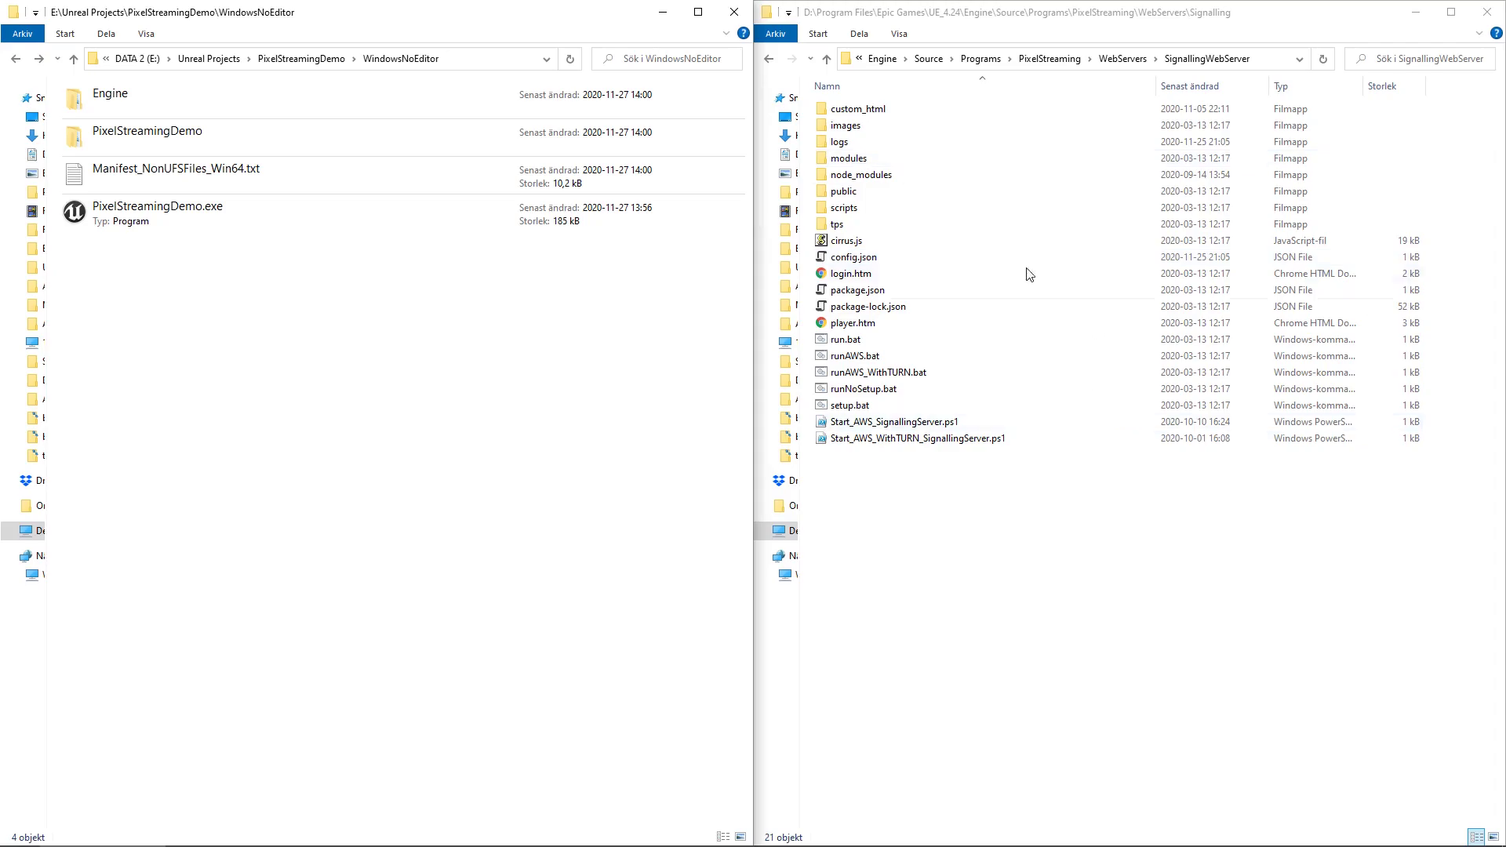
# Copy custom_html and config.json from the engine's SignallingWebServer folder into the packaged build's Engine\Source\Programs\PixelStreaming\WebServers\SignallingWebServer folder.
pyautogui.click(846, 110)
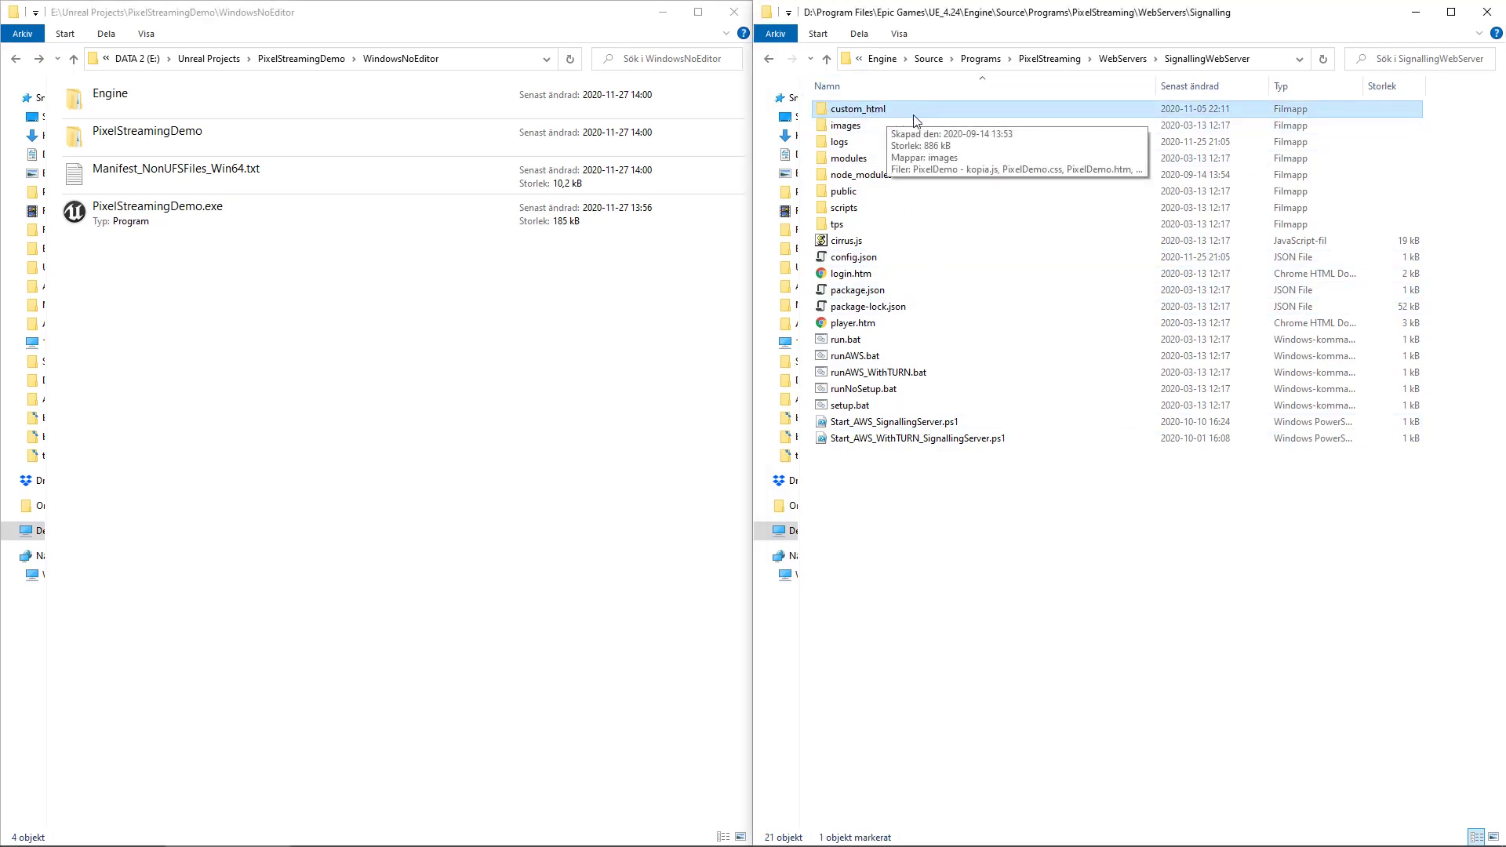
pyautogui.keyDown('ctrl'); pyautogui.click(885, 262); pyautogui.keyUp('ctrl')
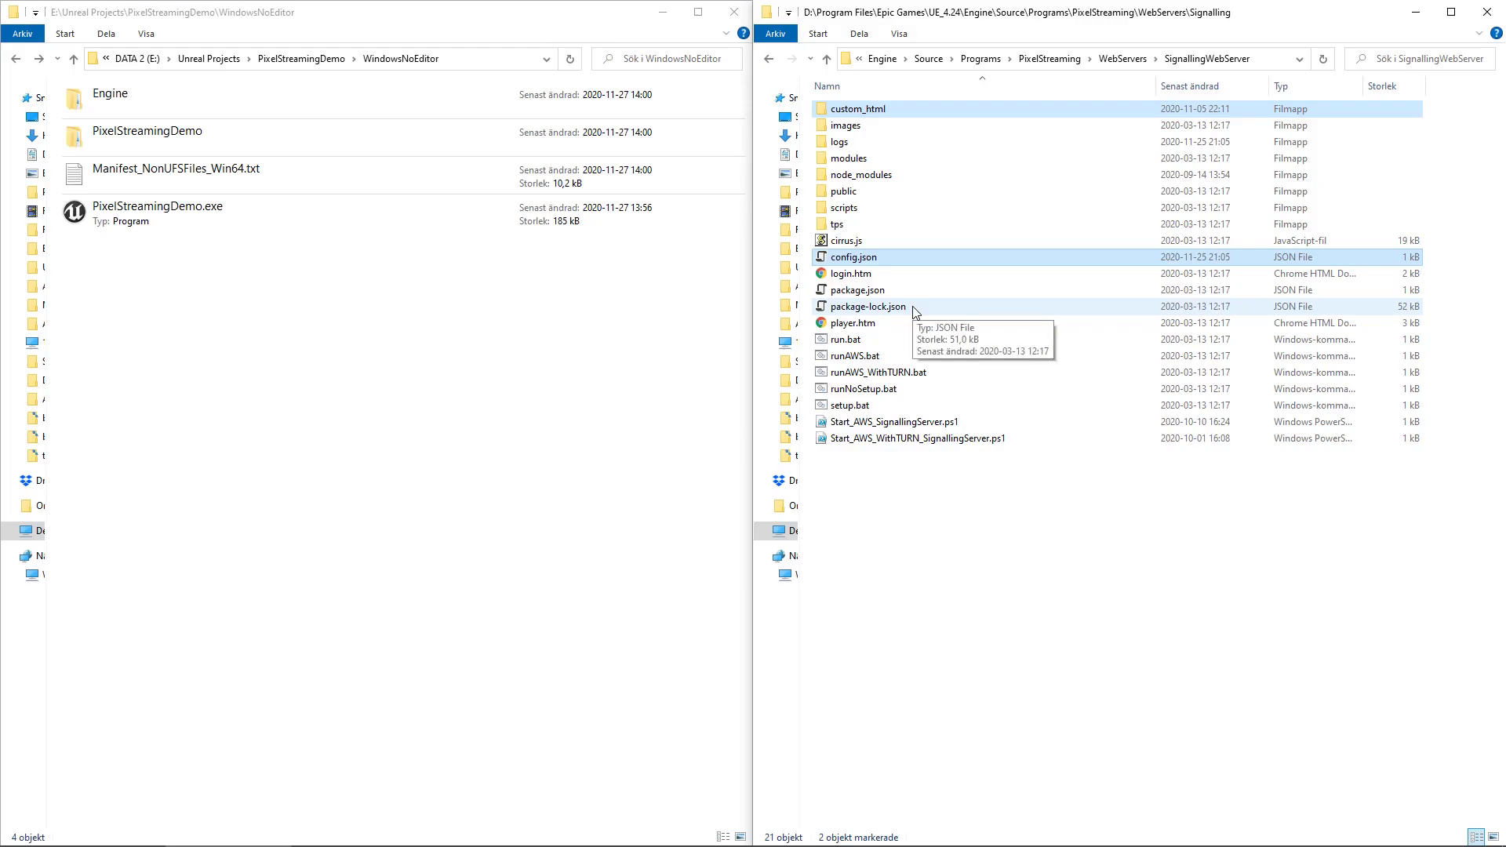
pyautogui.doubleClick(135, 112)
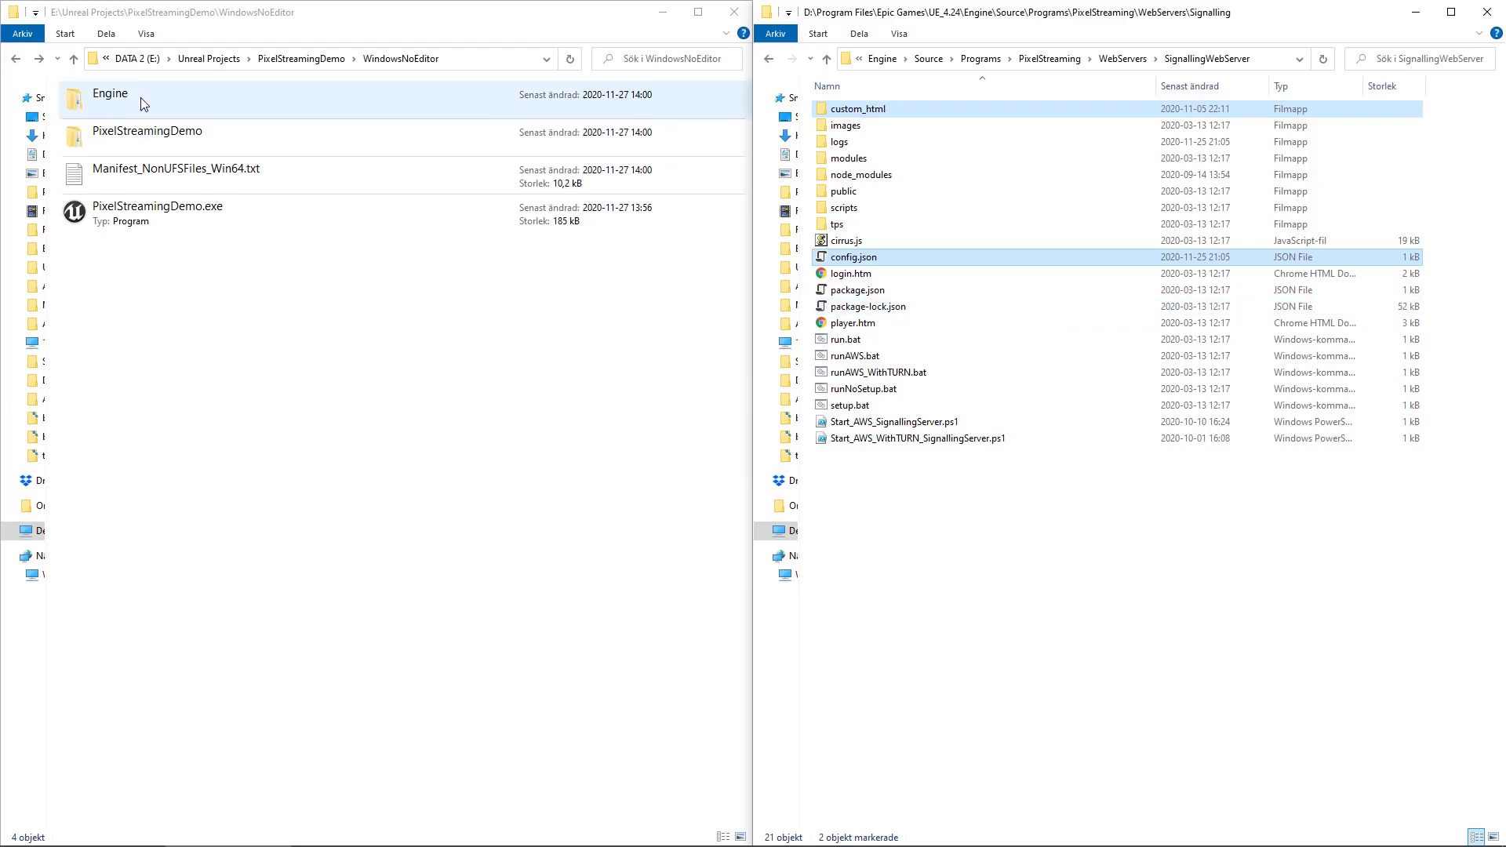
pyautogui.doubleClick(116, 142)
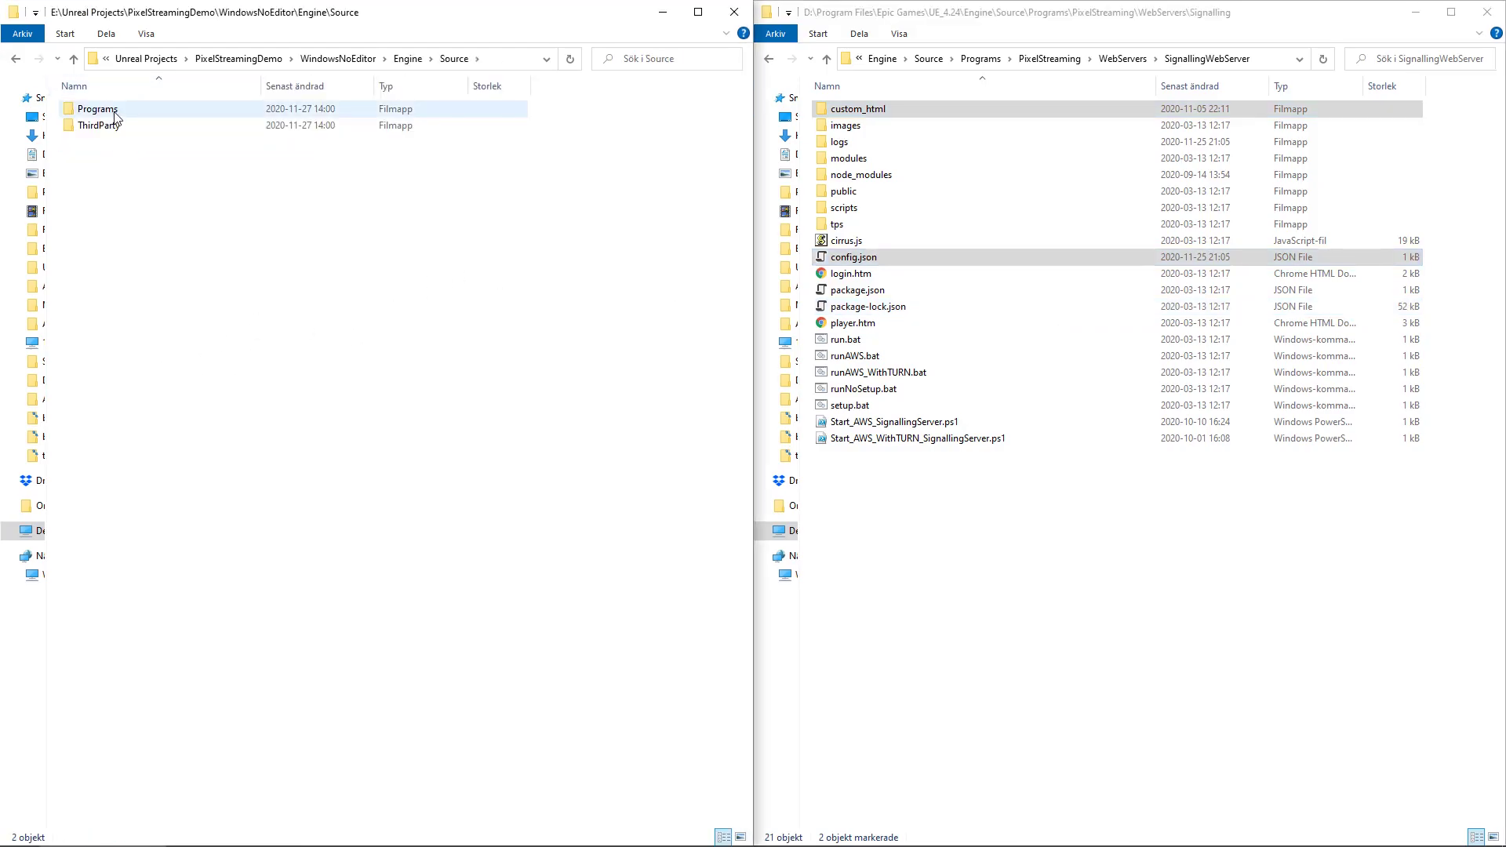
pyautogui.click(114, 116)
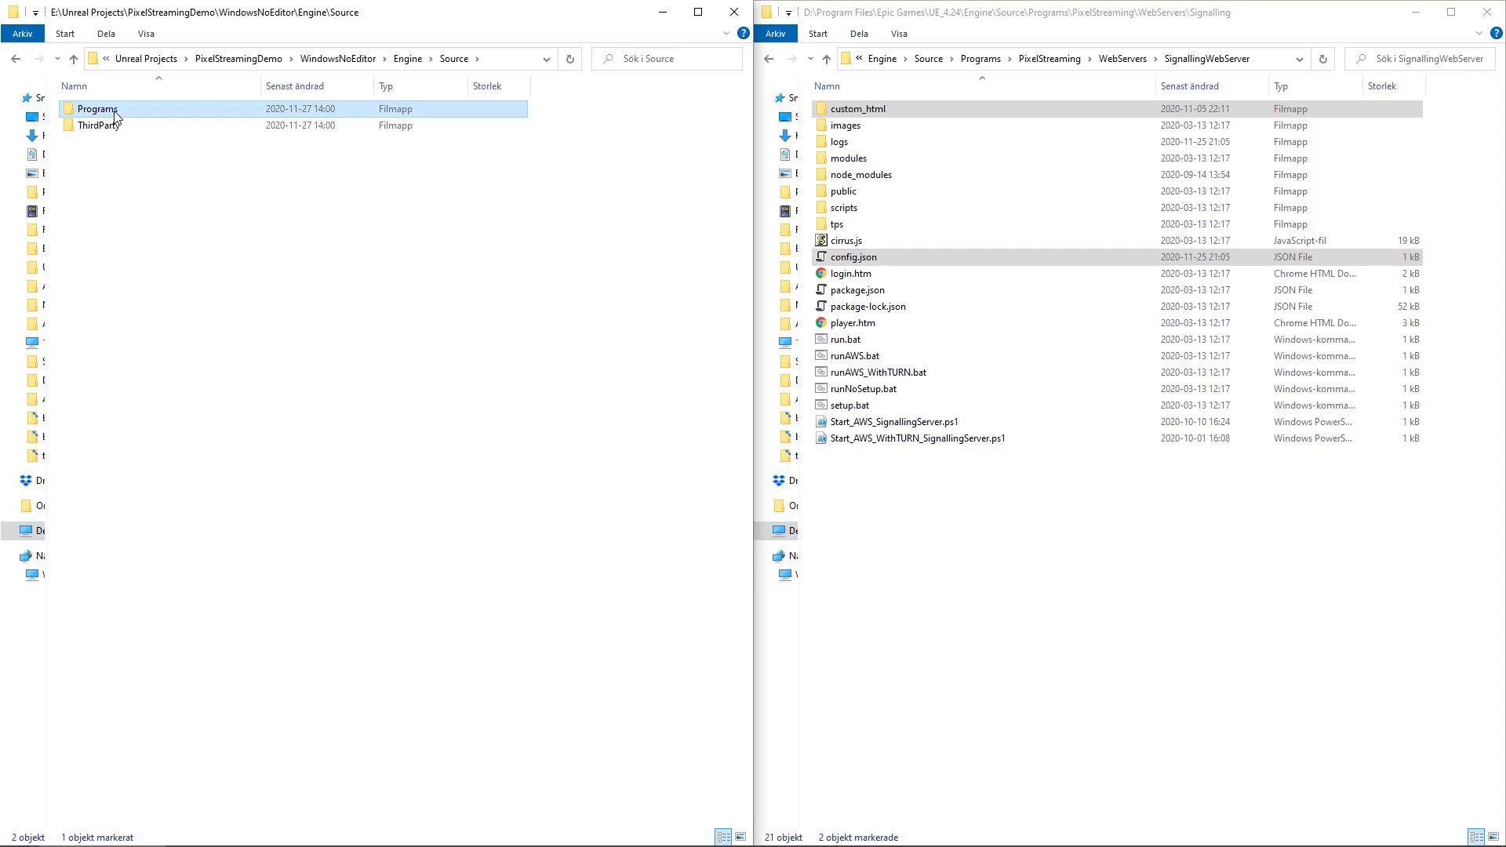
pyautogui.doubleClick(118, 114)
pyautogui.doubleClick(119, 117)
pyautogui.doubleClick(121, 115)
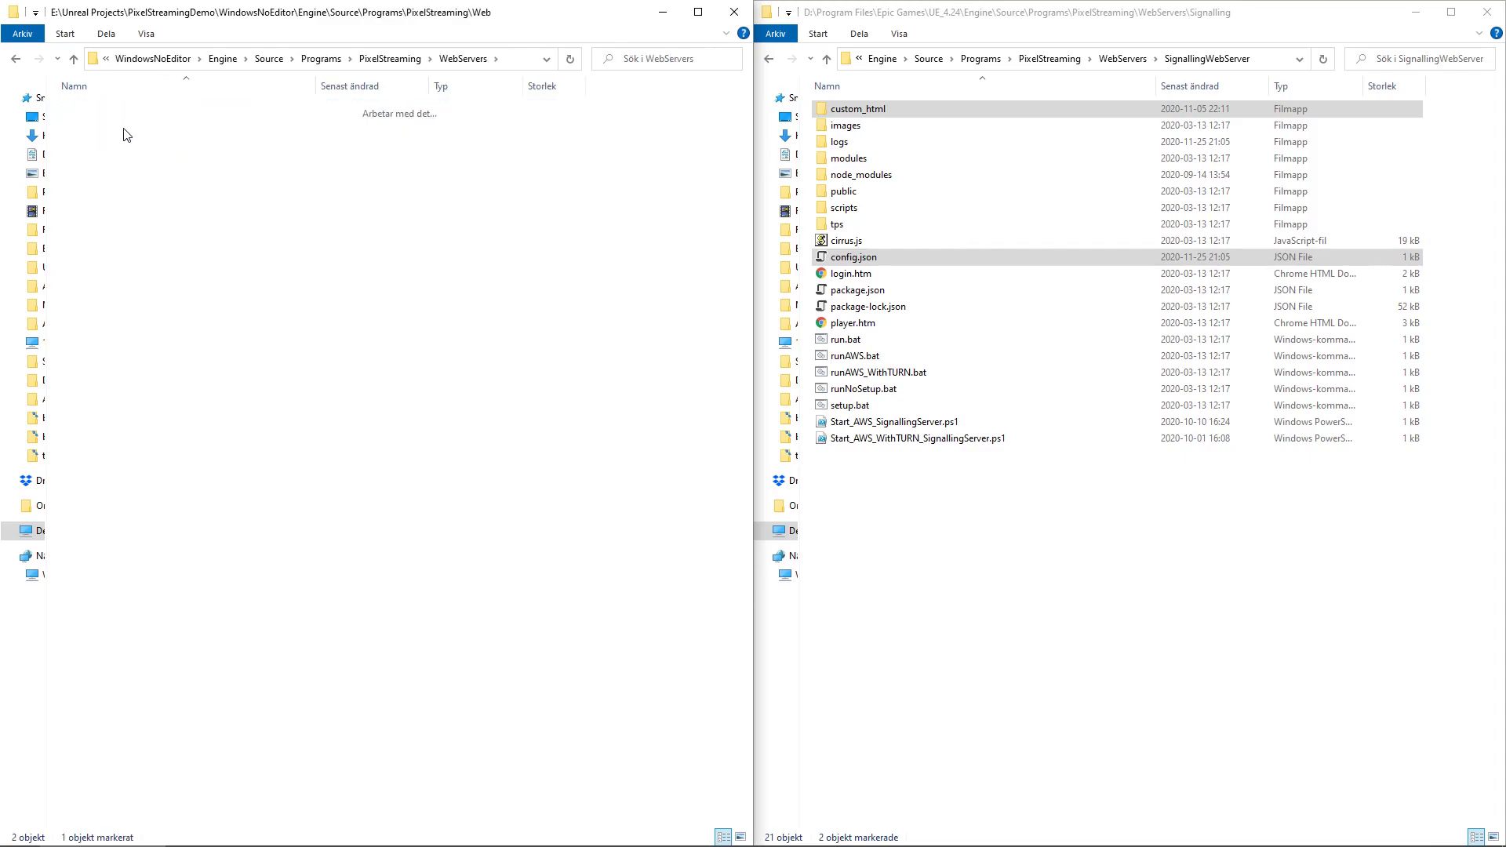
pyautogui.doubleClick(123, 127)
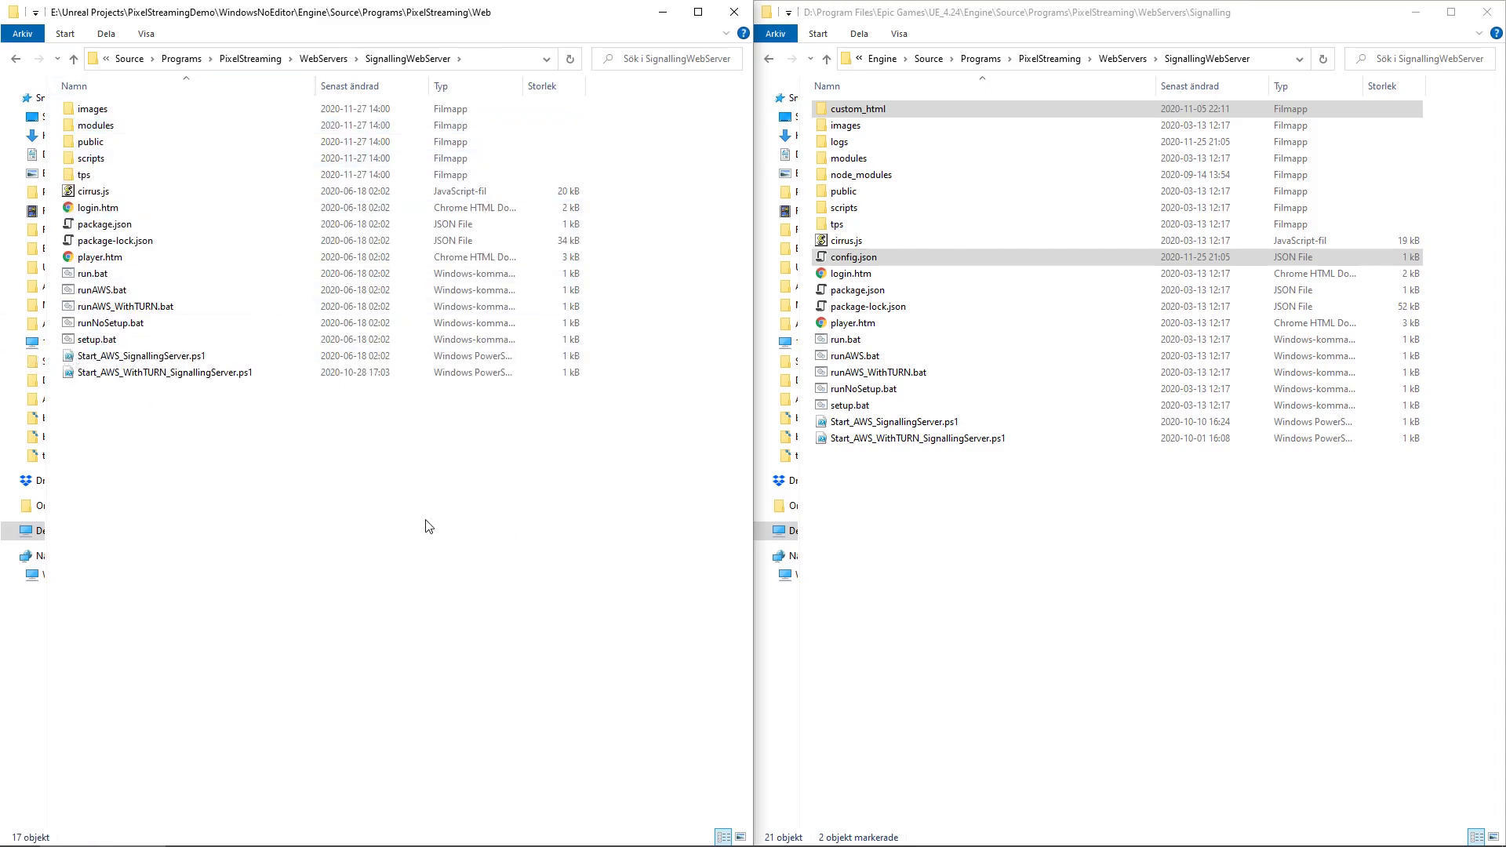
pyautogui.hotkey('ctrl', 'v')
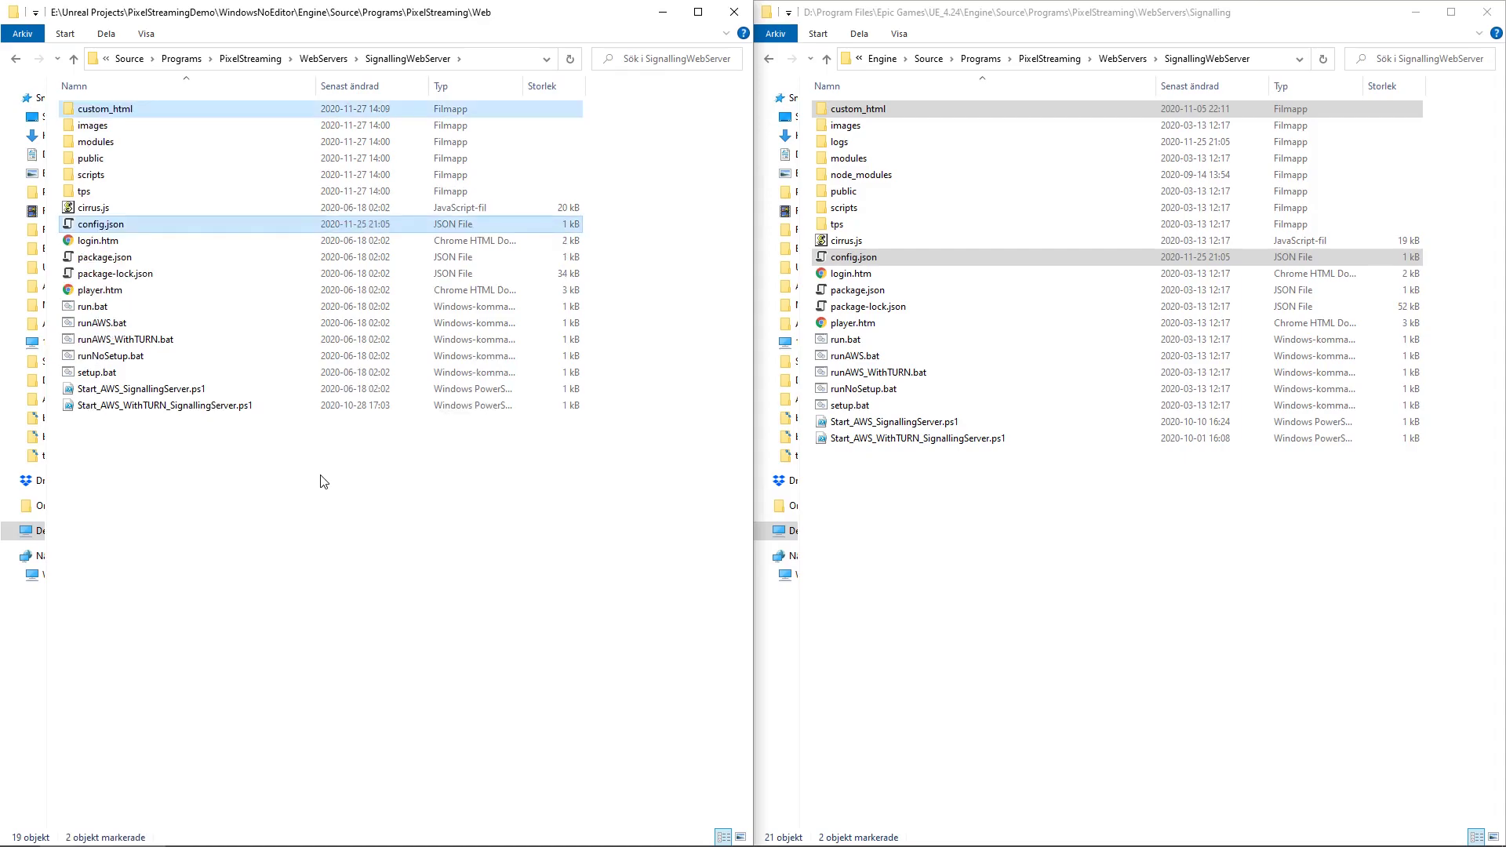
pyautogui.click(392, 502)
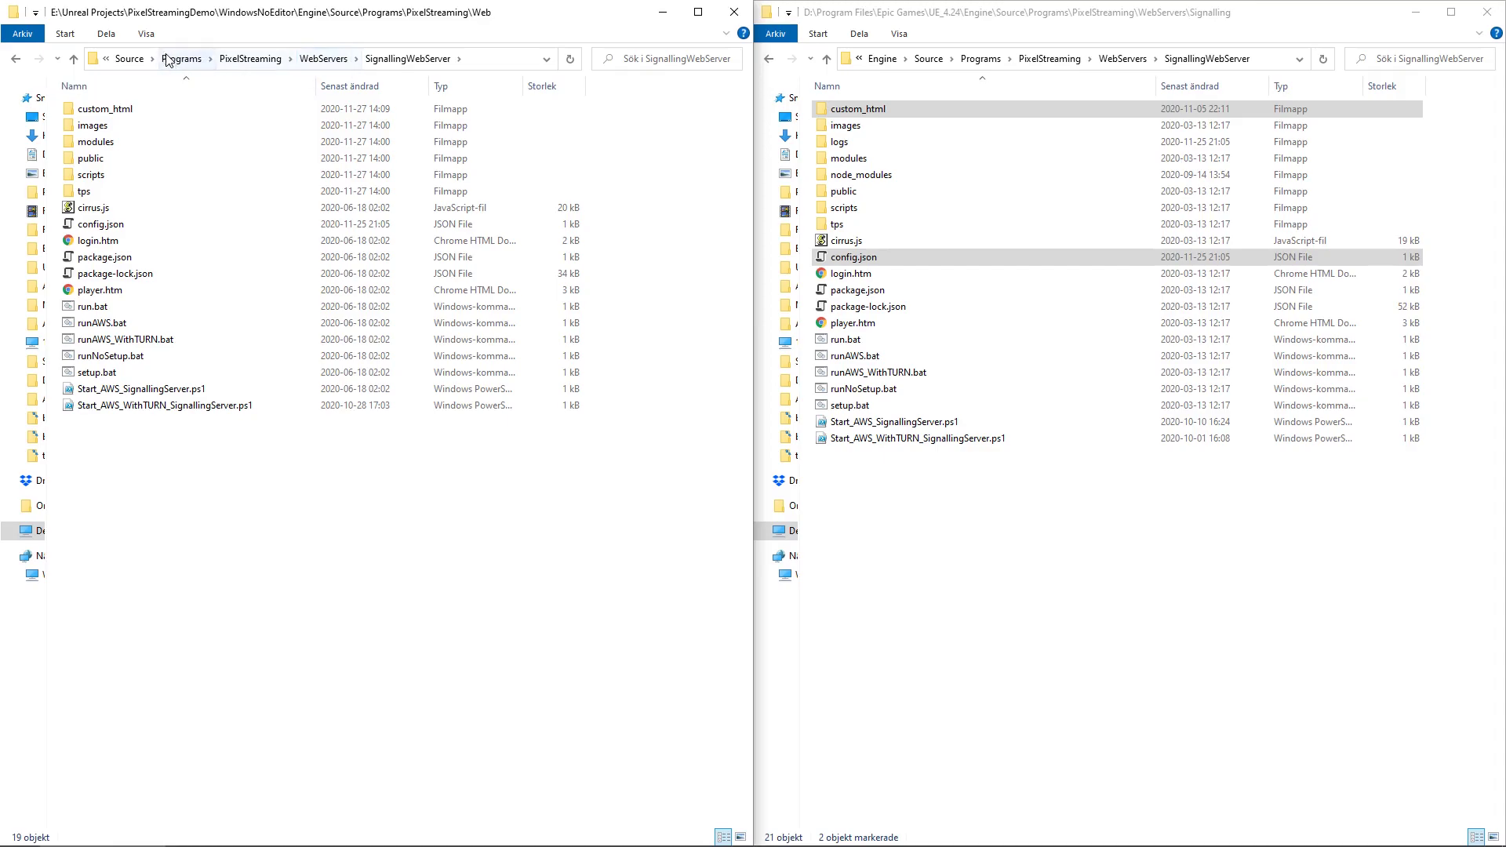
# Return to the packaged build's WindowsNoEditor folder and compress all its contents into WindowsNoEditor.zip with 7-Zip.
pyautogui.click(138, 69)
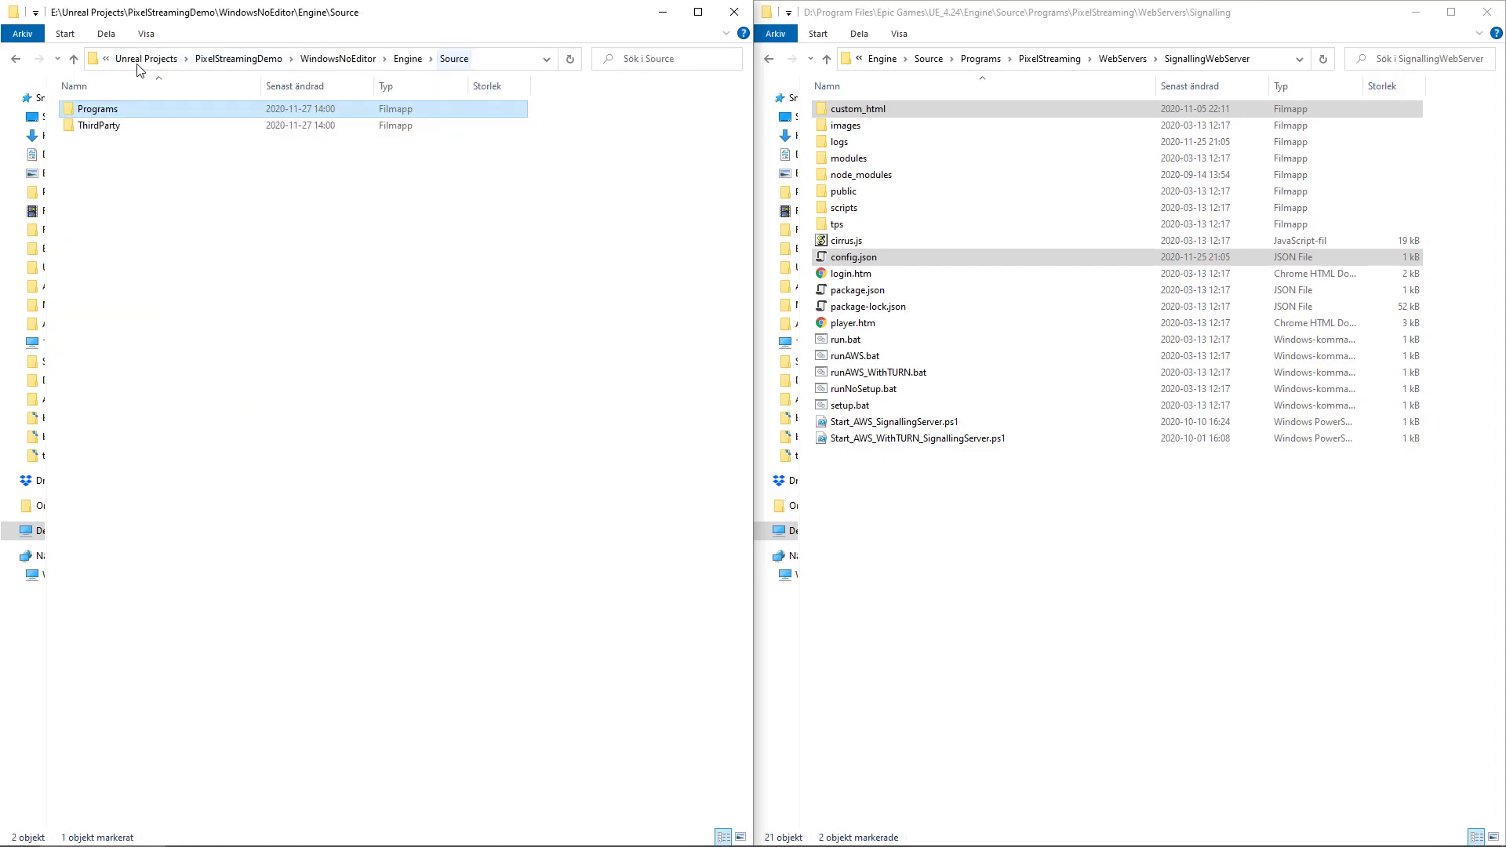
pyautogui.click(333, 69)
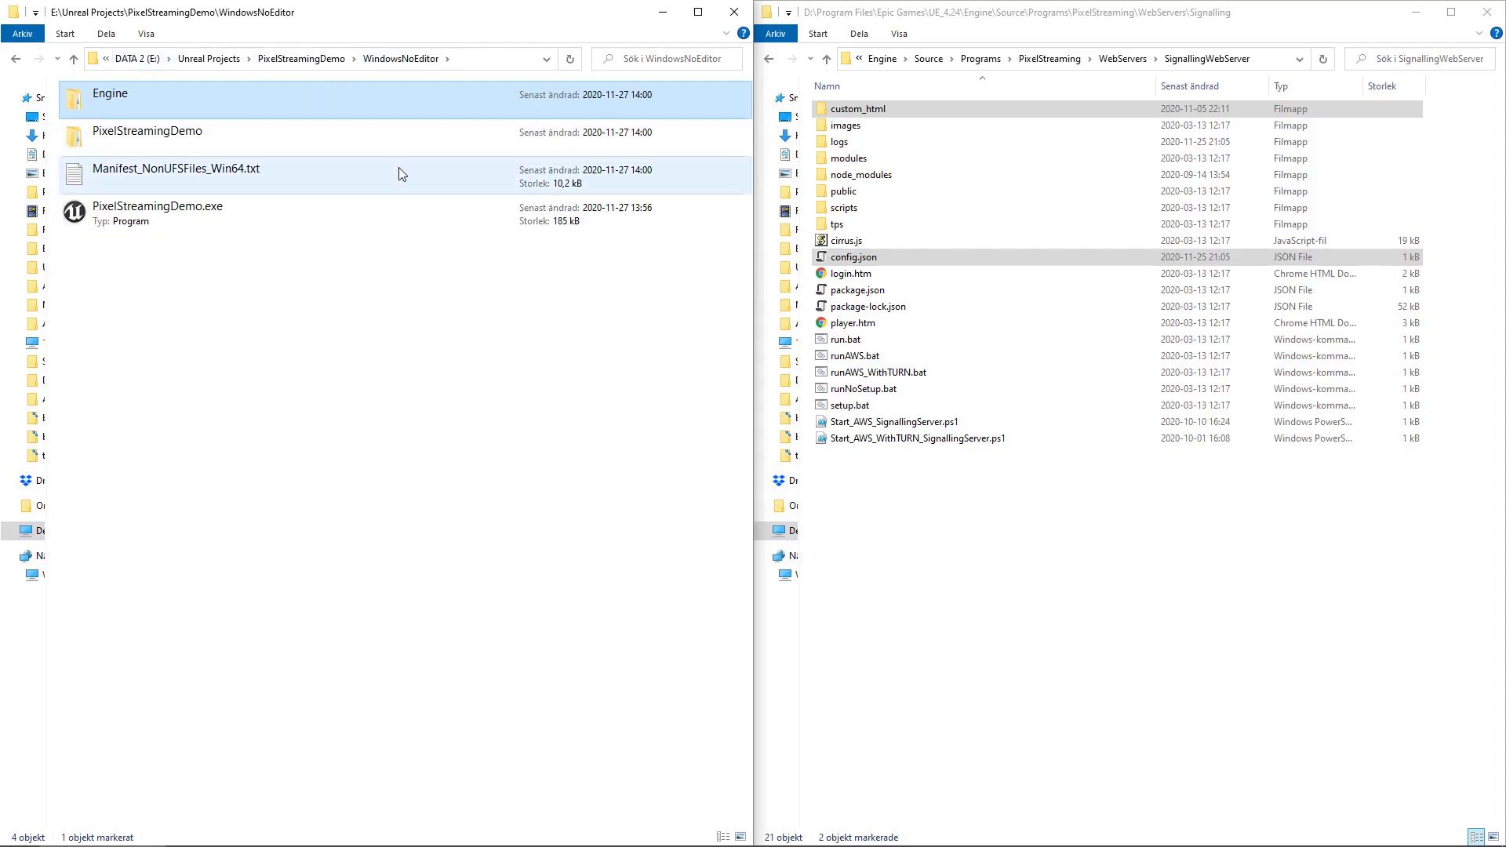
pyautogui.moveTo(345, 275); pyautogui.dragTo(231, 94)
pyautogui.rightClick(231, 95)
pyautogui.moveTo(311, 159)
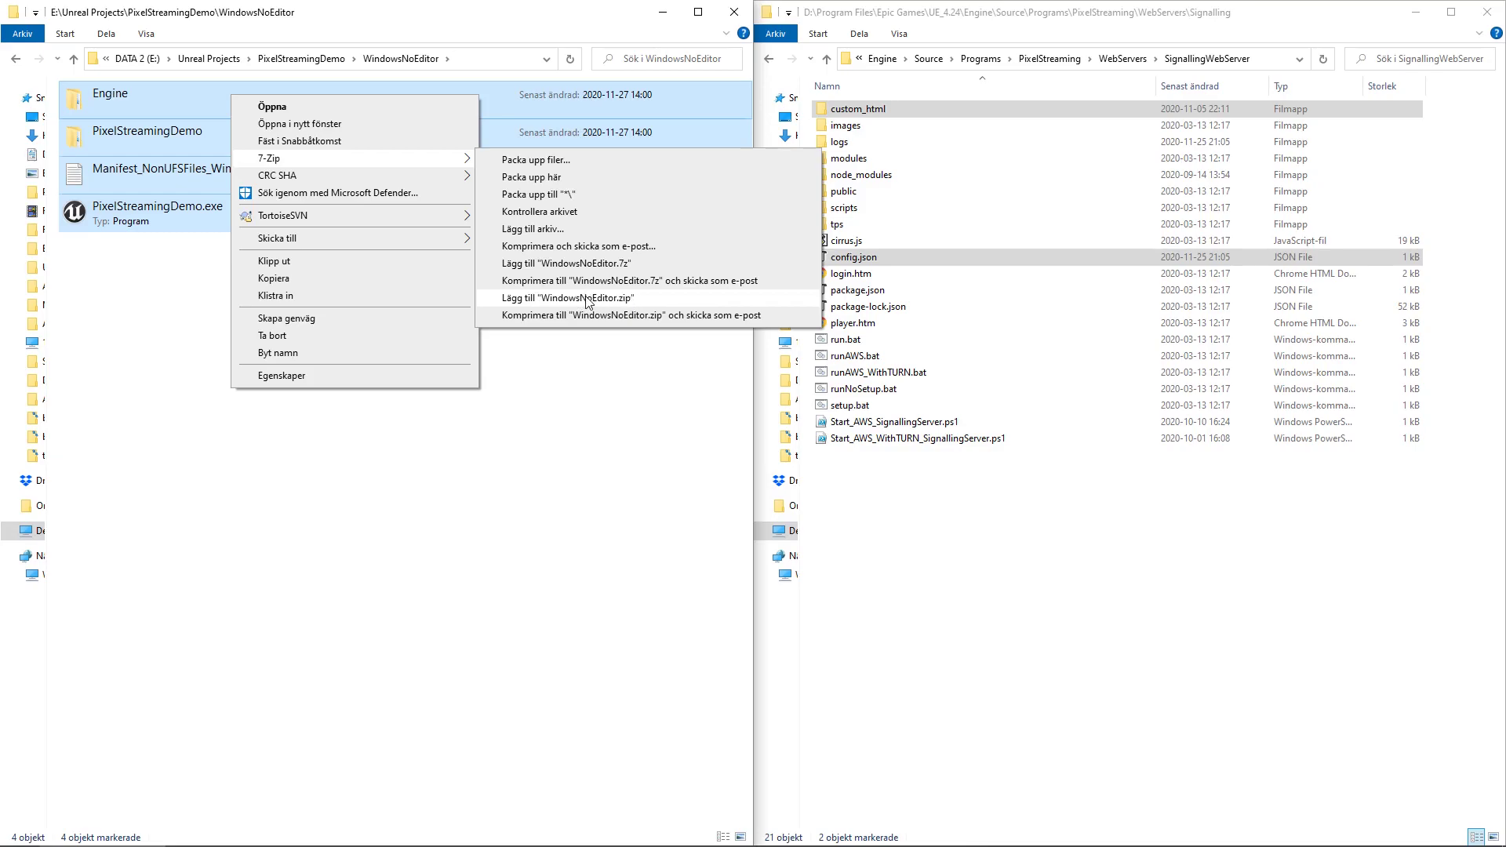
pyautogui.click(622, 299)
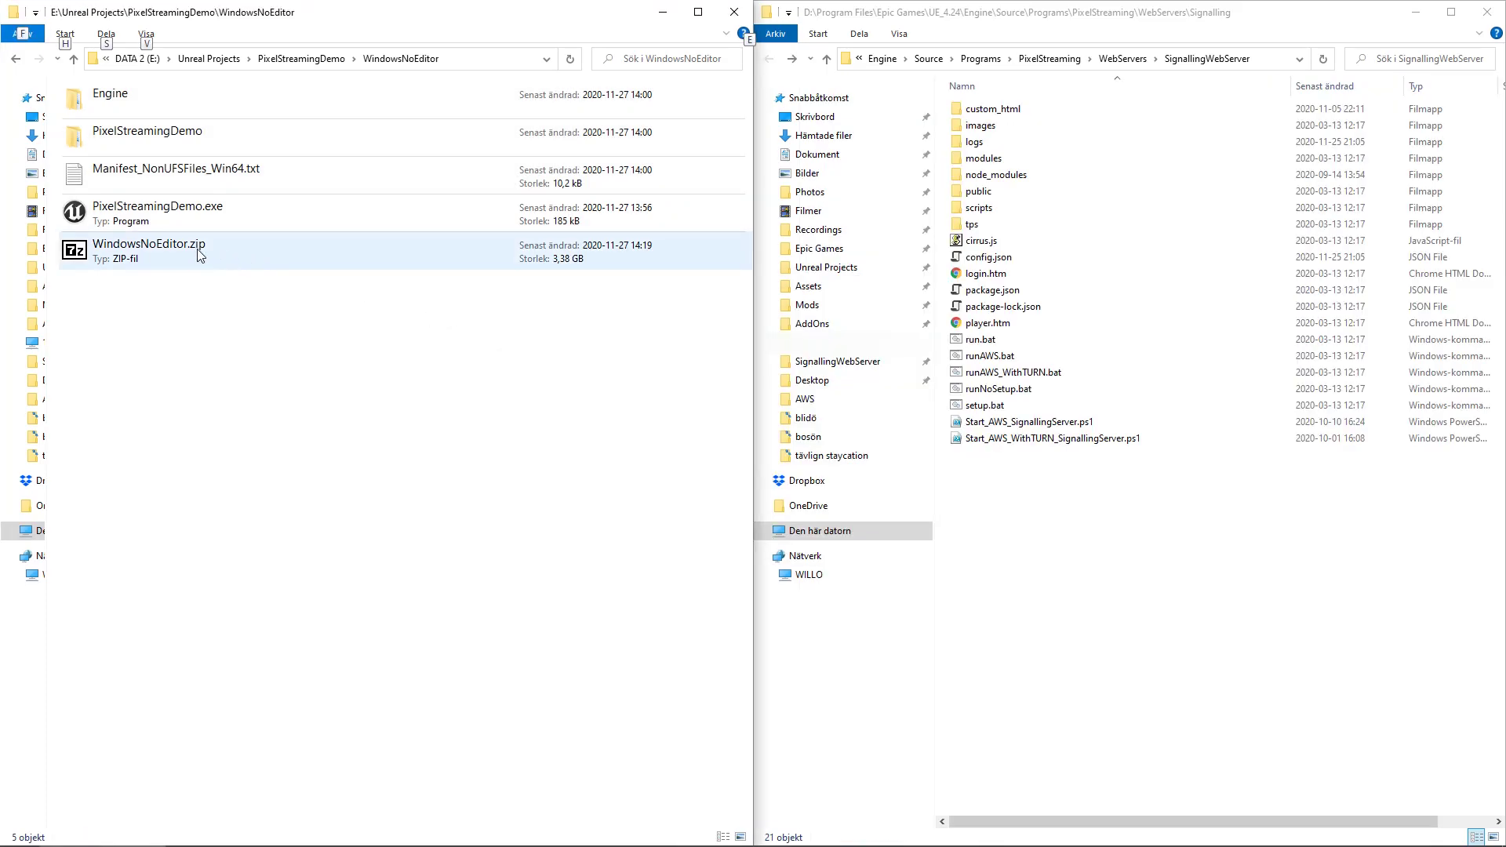
# Transfer WindowsNoEditor.zip to the remote instance's desktop and switch to the Remote Desktop session.
pyautogui.click(197, 251)
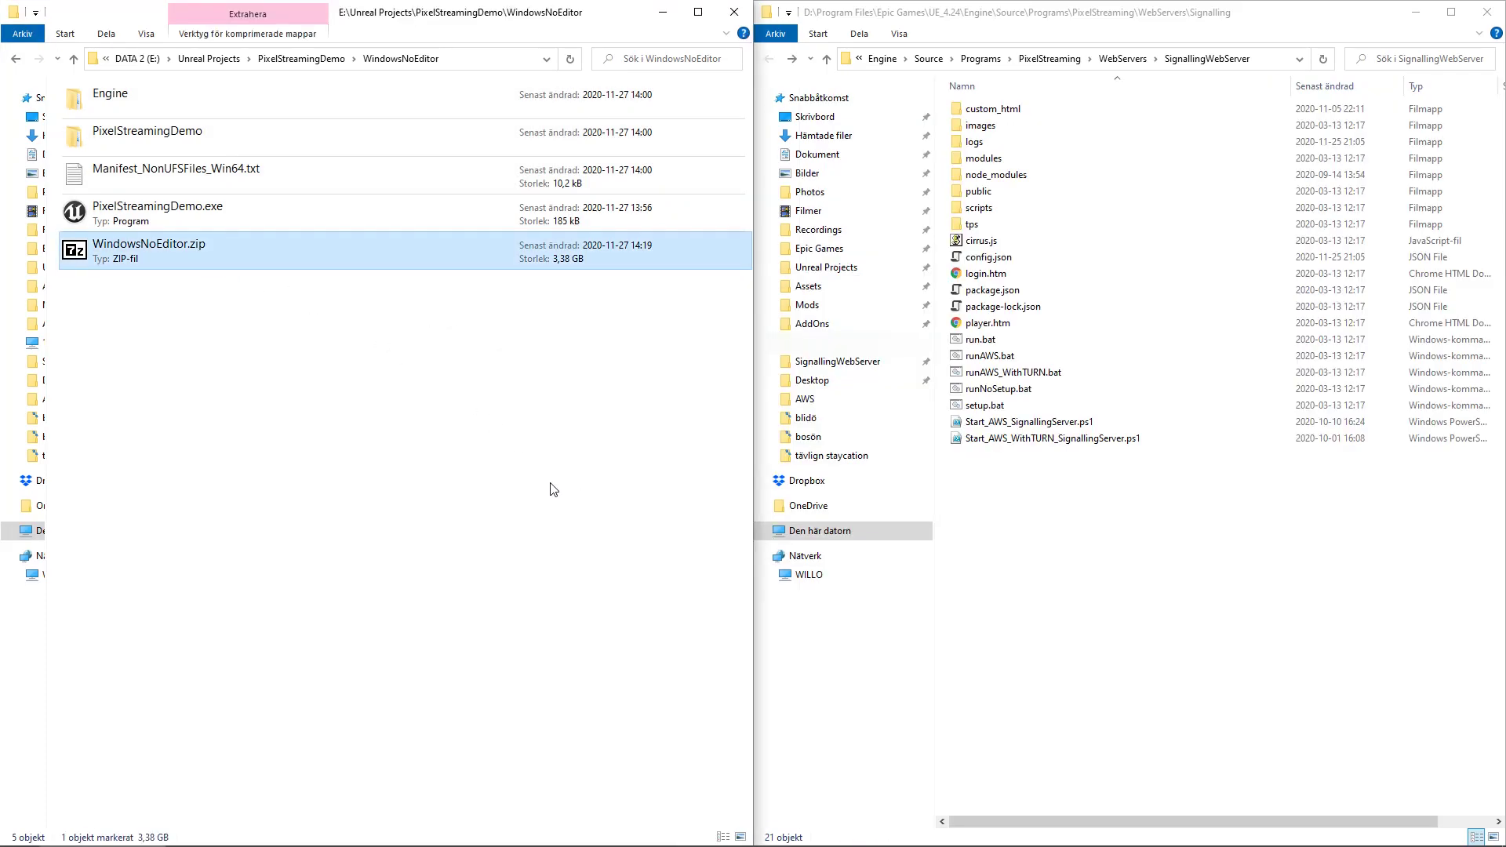
pyautogui.hotkey('alt', 'Tab')
pyautogui.press('Tab')
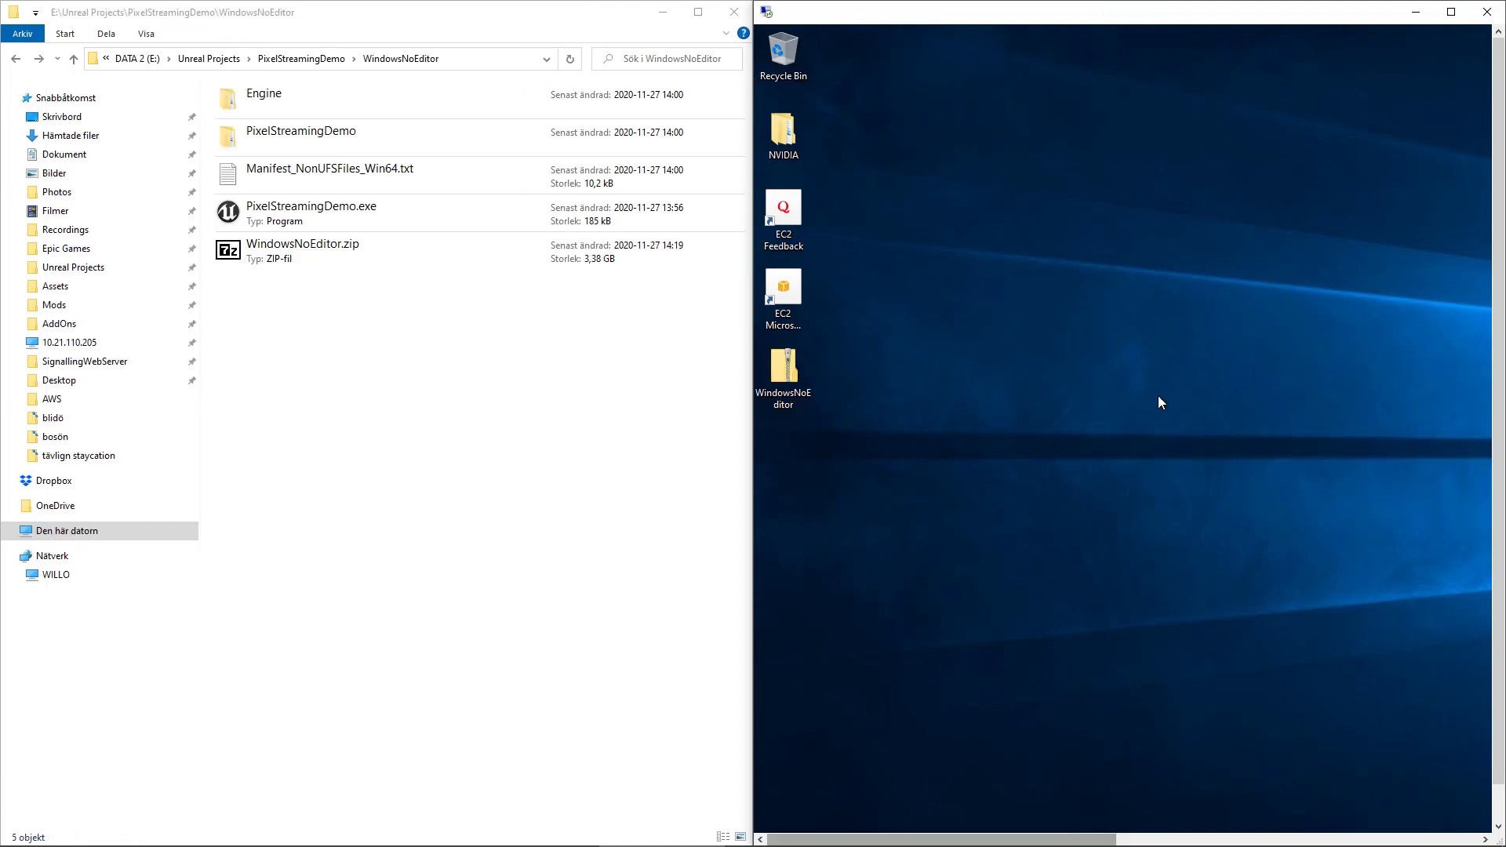
# Extract the WindowsNoEditor archive to a folder on the instance's desktop, showing the extracted files when complete.
pyautogui.rightClick(793, 369)
pyautogui.click(877, 400)
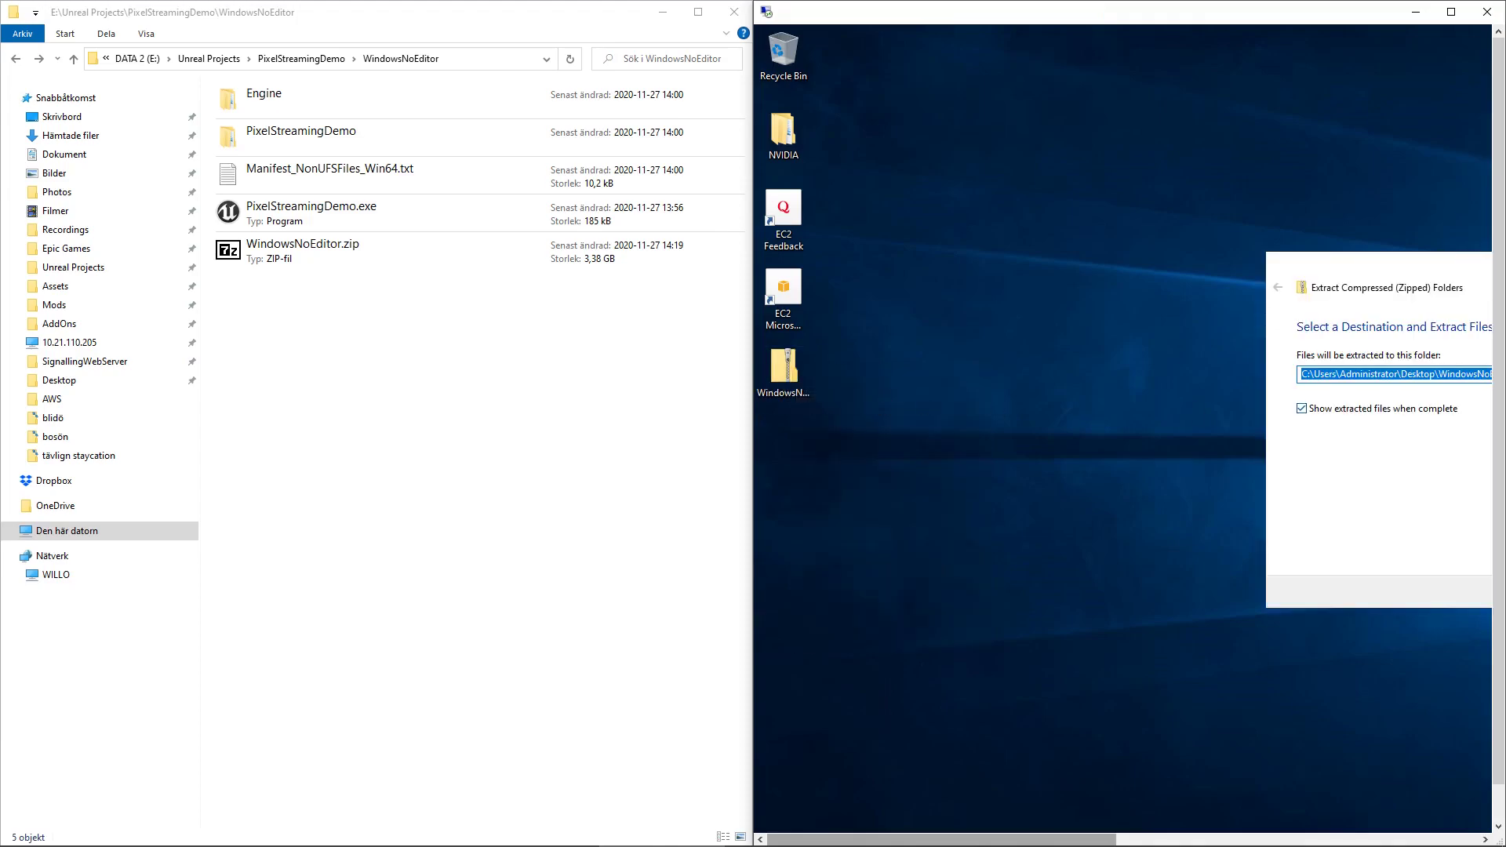
pyautogui.moveTo(1423, 280); pyautogui.dragTo(1140, 216)
pyautogui.click(1365, 527)
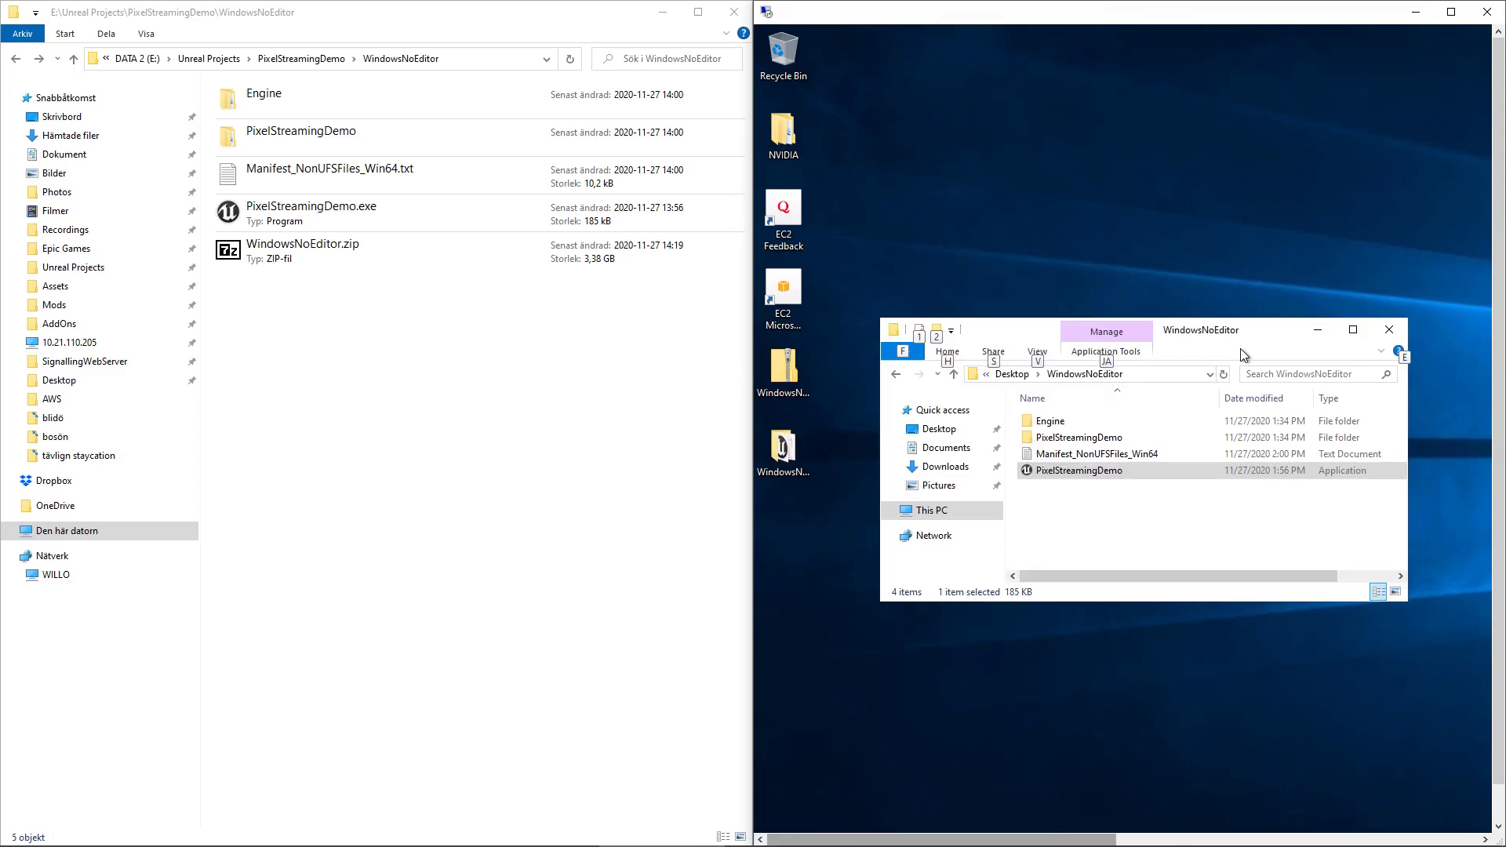
pyautogui.click(1240, 348)
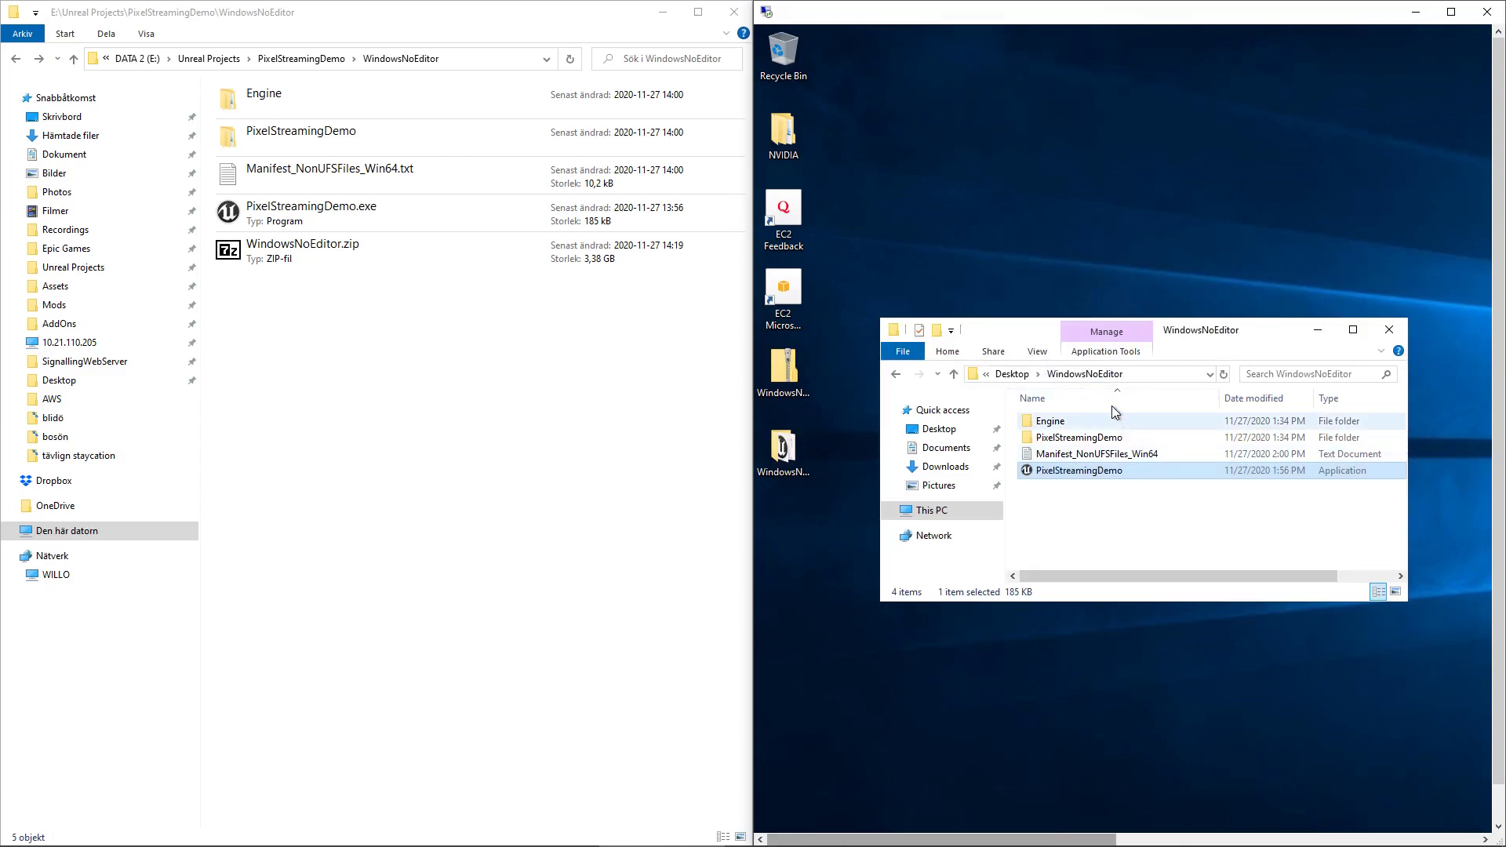
# Launch PixelStreamingDemo on the instance, install the required UE4 Prerequisites (x64), and dismiss the .NET Framework 3.5 dialog.
pyautogui.doubleClick(1071, 475)
pyautogui.moveTo(1451, 396); pyautogui.dragTo(1054, 156)
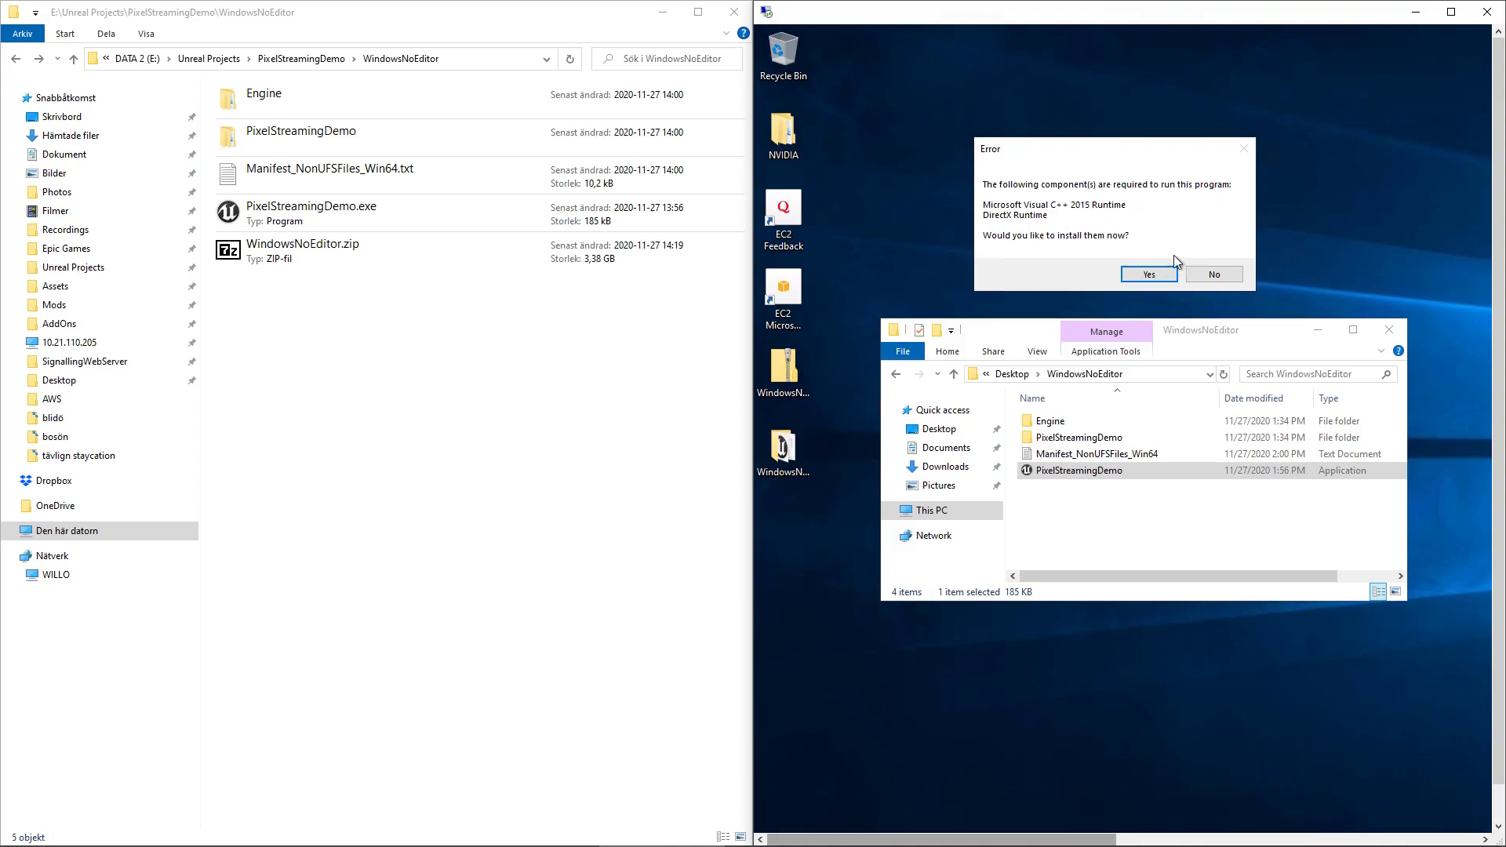
pyautogui.click(1165, 278)
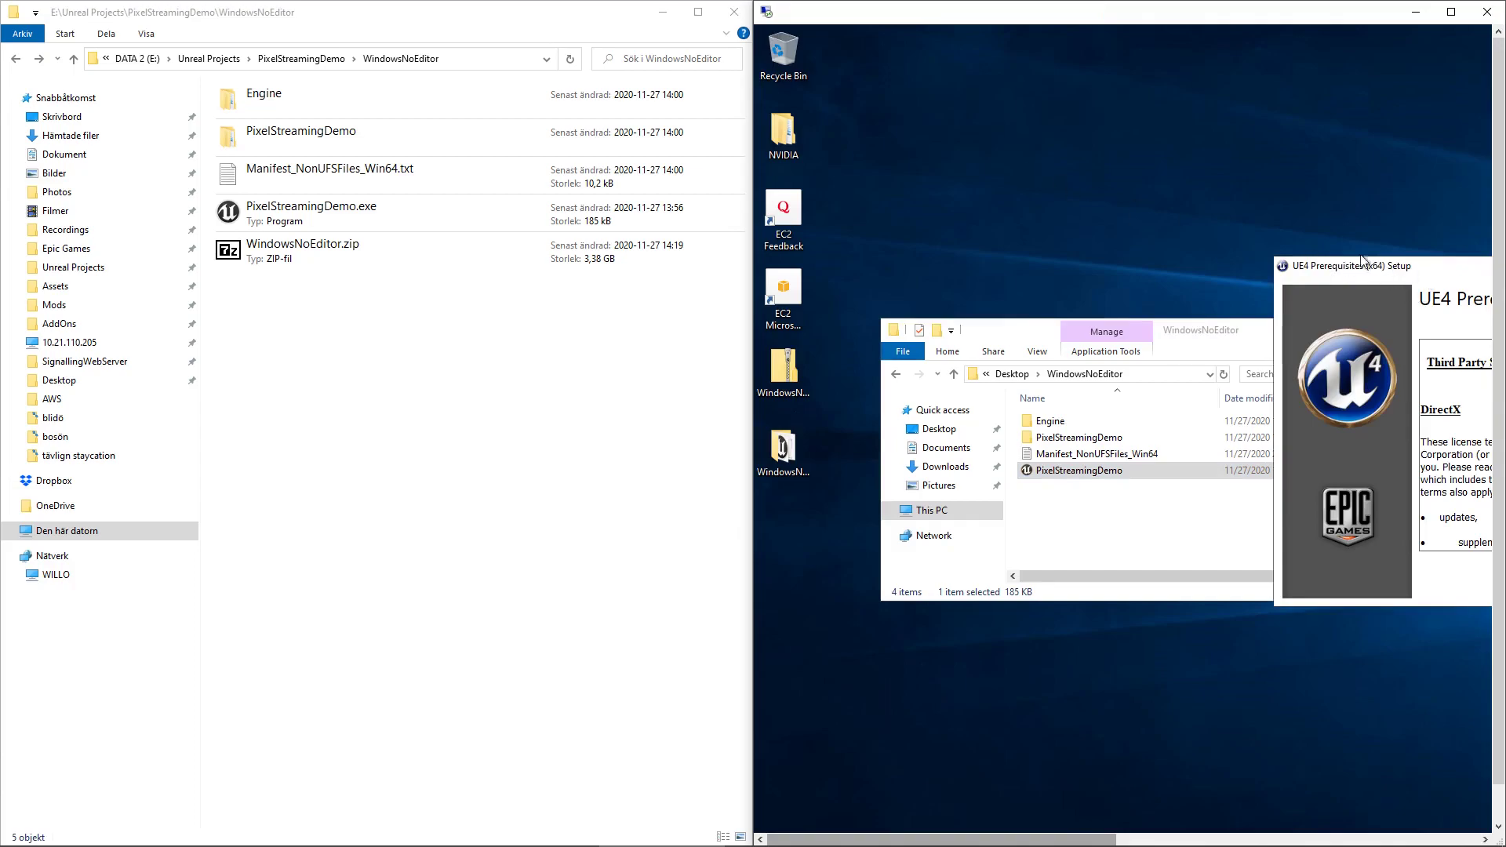
pyautogui.moveTo(1386, 267); pyautogui.dragTo(1030, 120)
pyautogui.click(1196, 421)
pyautogui.click(1304, 447)
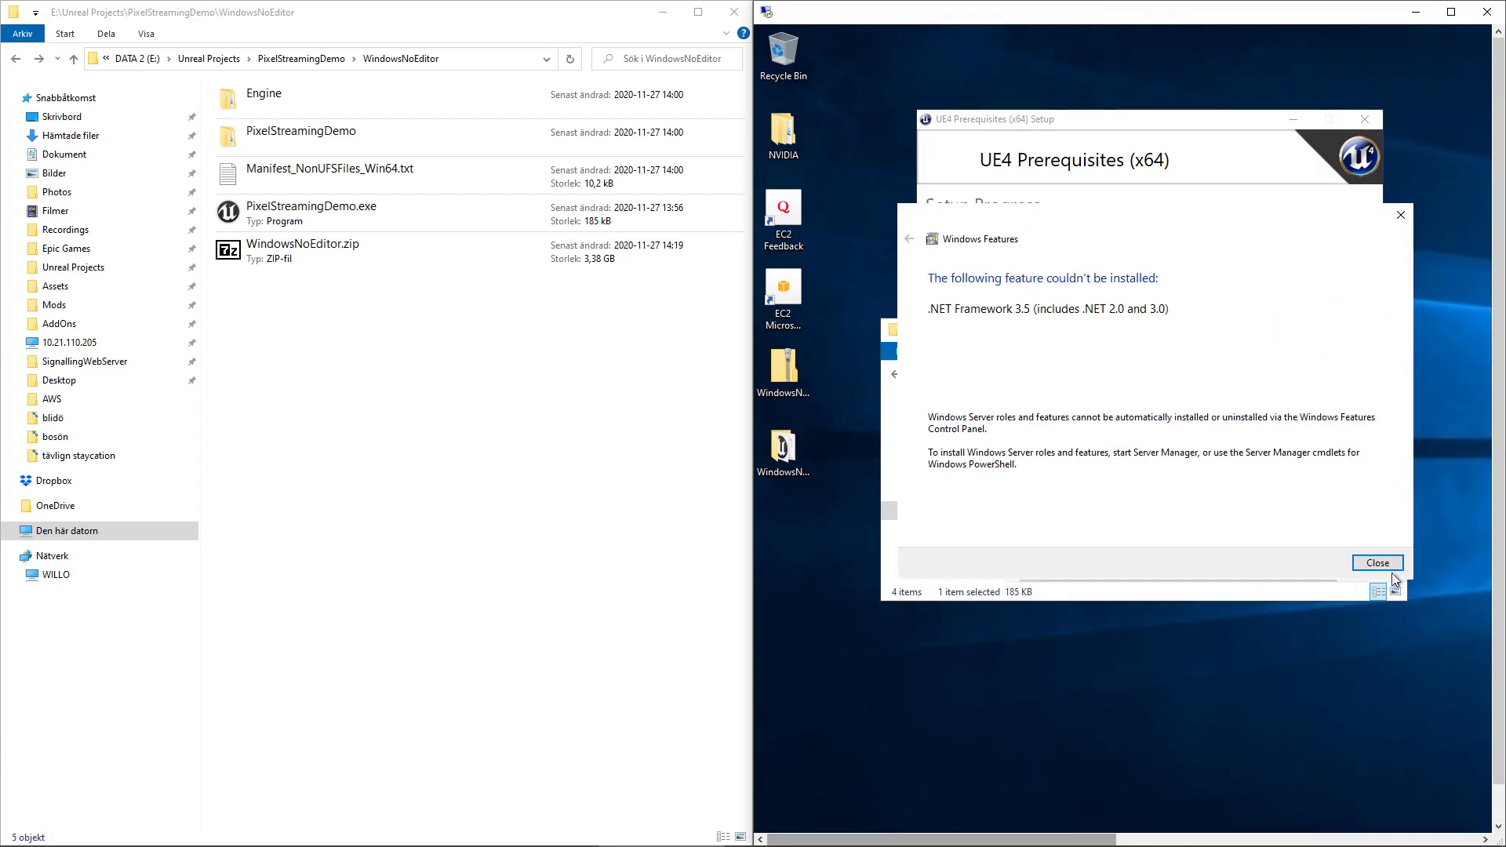
pyautogui.click(1377, 562)
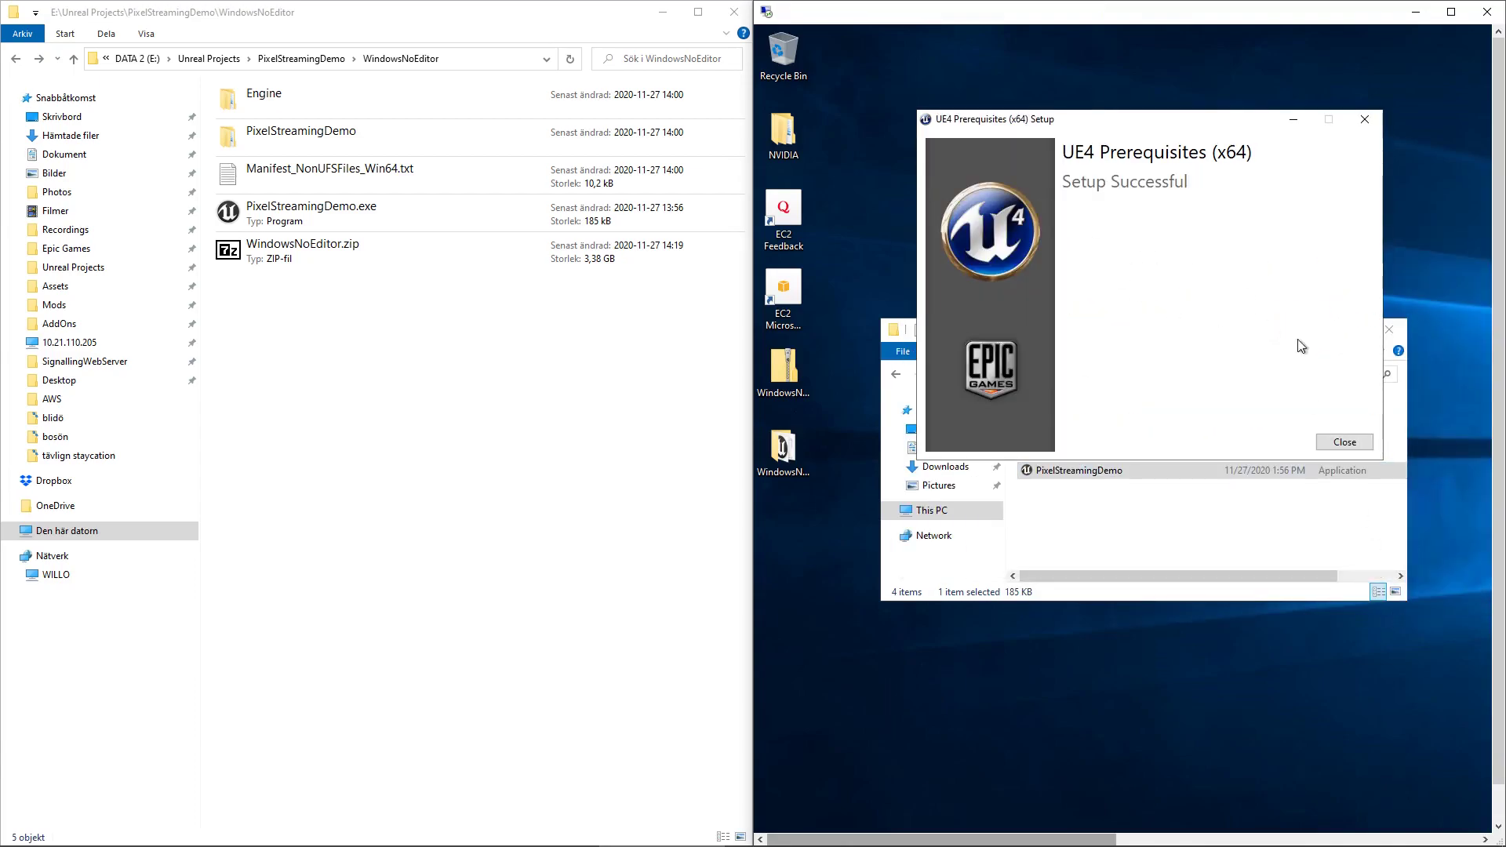
pyautogui.click(1344, 442)
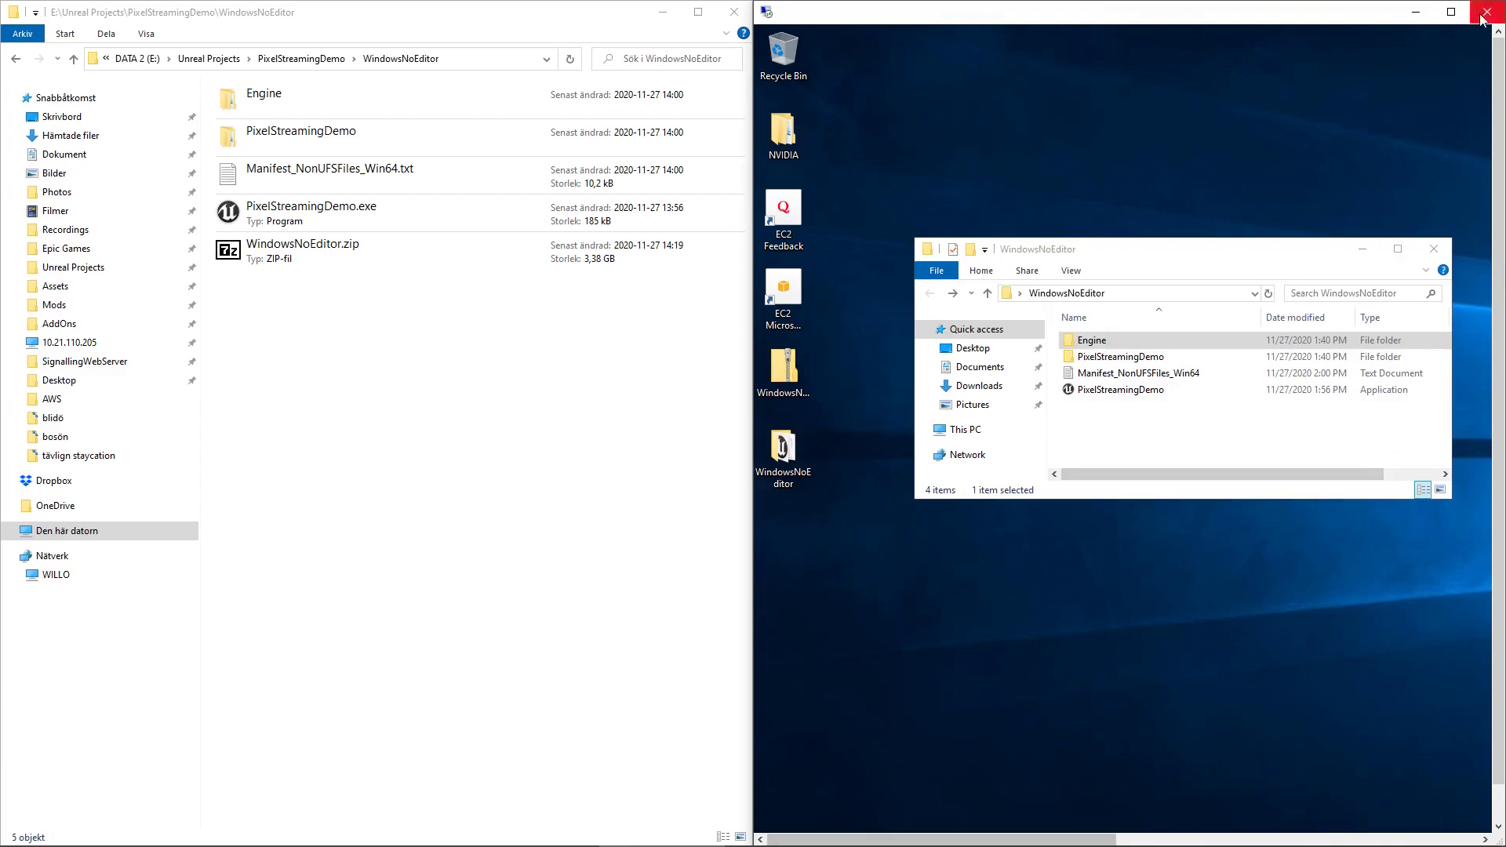
# Maximize the remote desktop, search for "node.js" in Internet Explorer, and open the official nodejs.org site.
pyautogui.click(1451, 12)
pyautogui.click(133, 831)
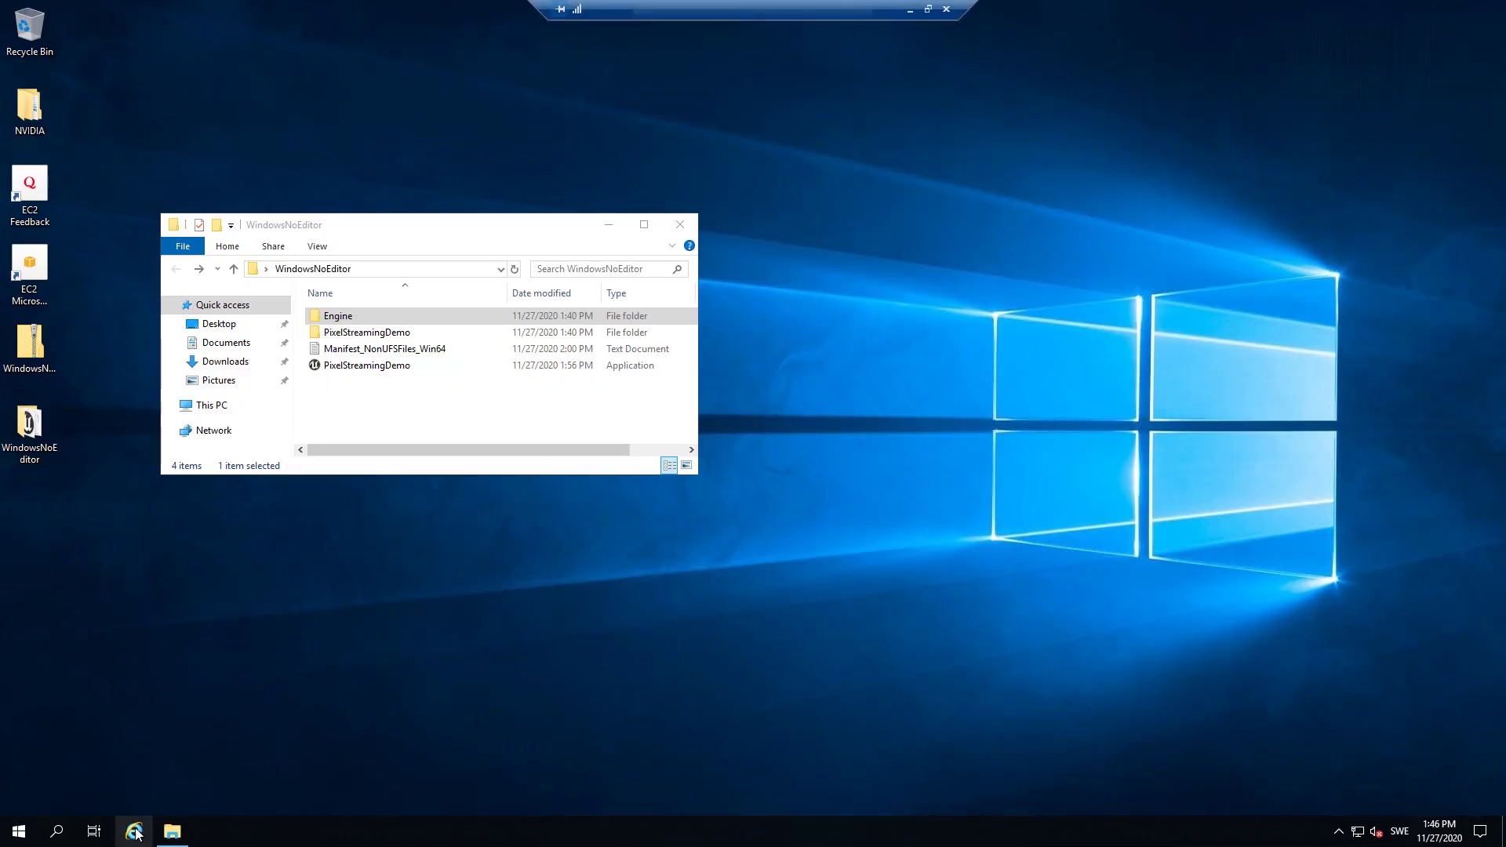
pyautogui.click(481, 33)
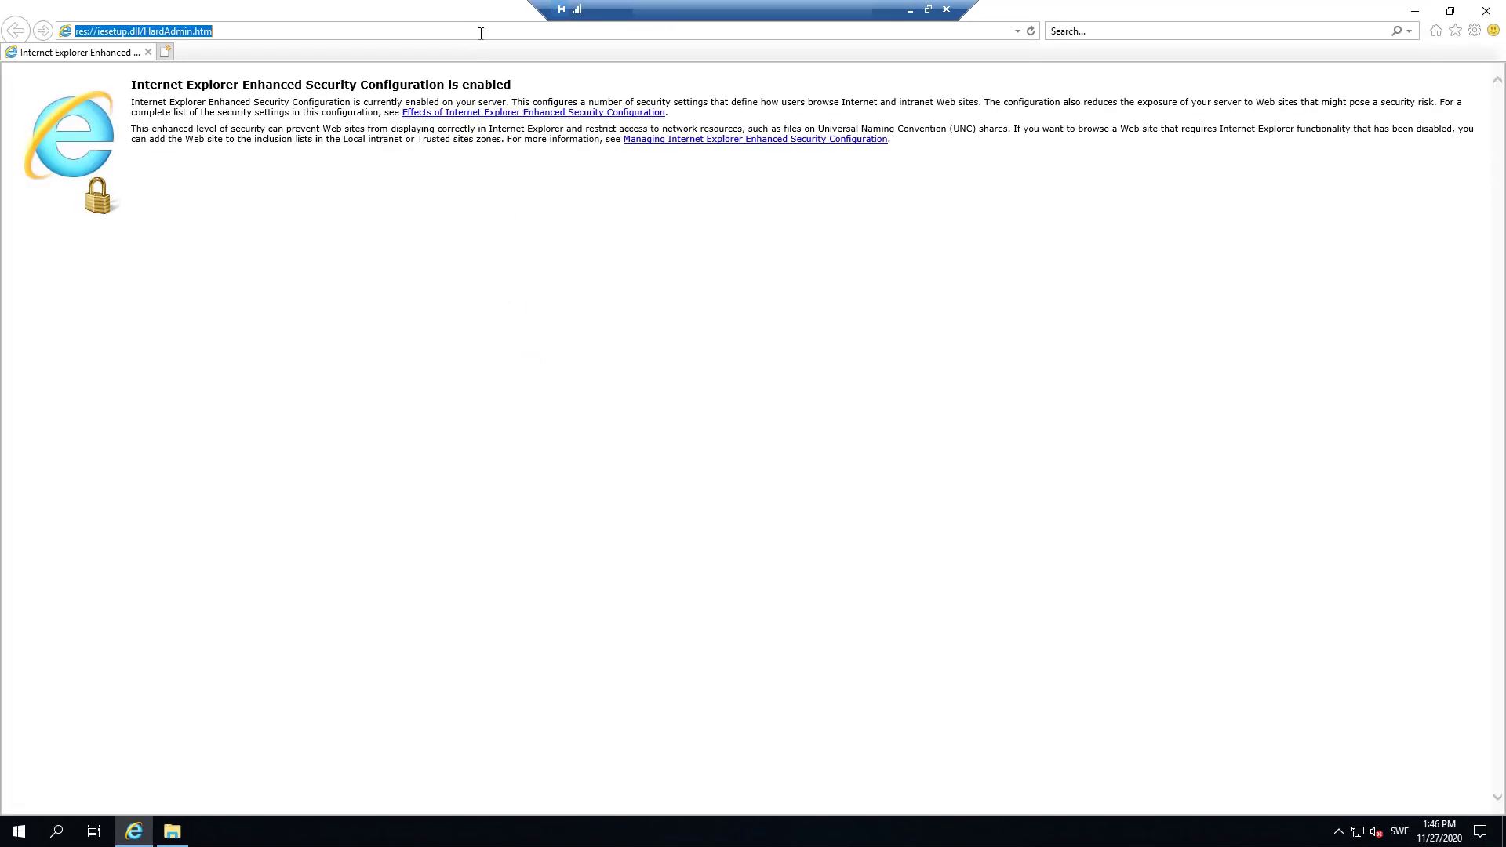
pyautogui.write('node.js')
pyautogui.press('Return')
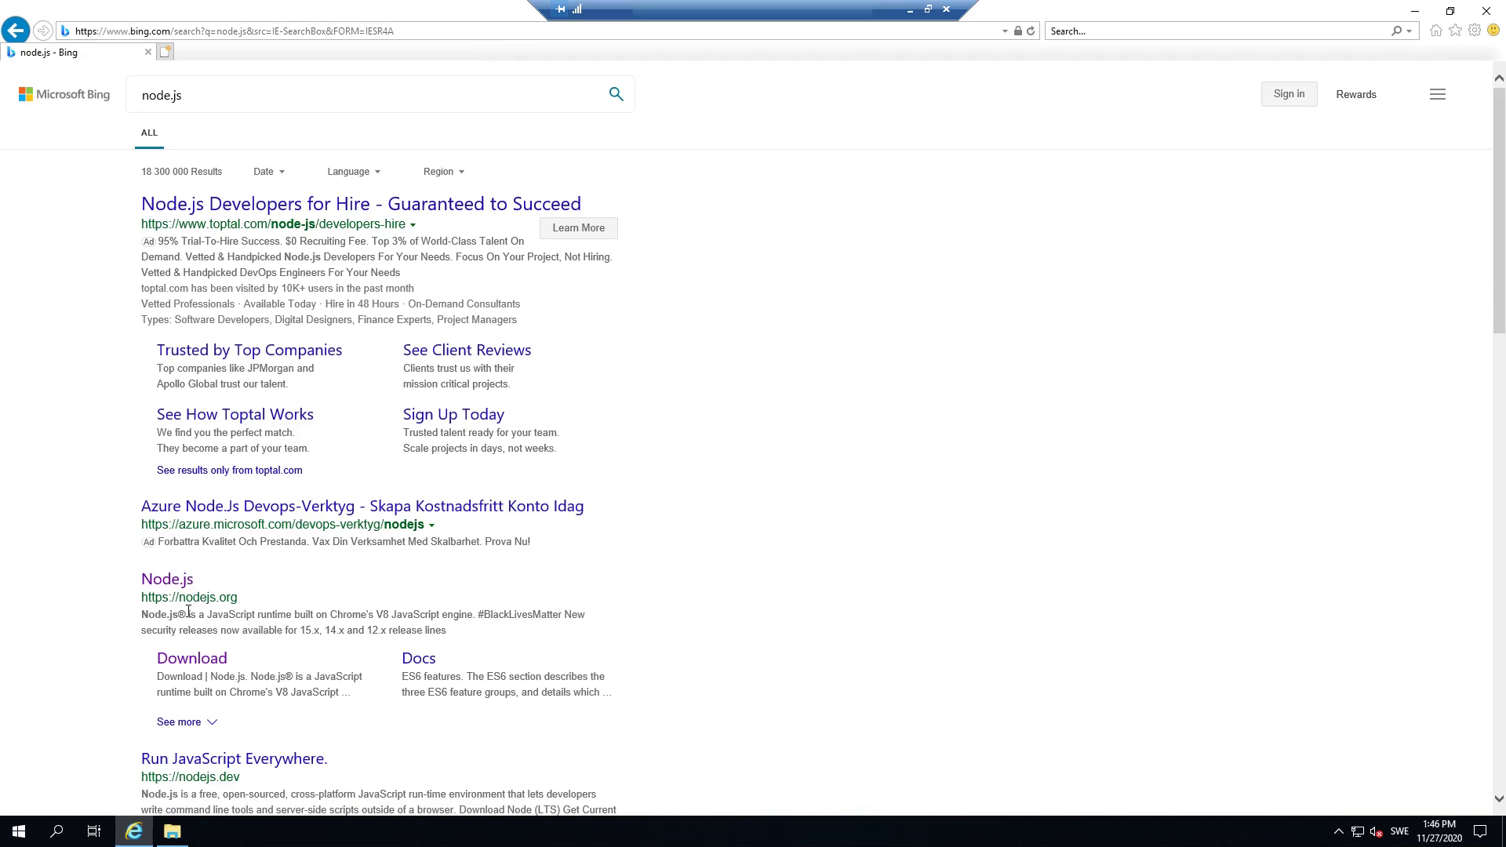
pyautogui.moveTo(179, 598); pyautogui.dragTo(241, 604)
pyautogui.click(167, 581)
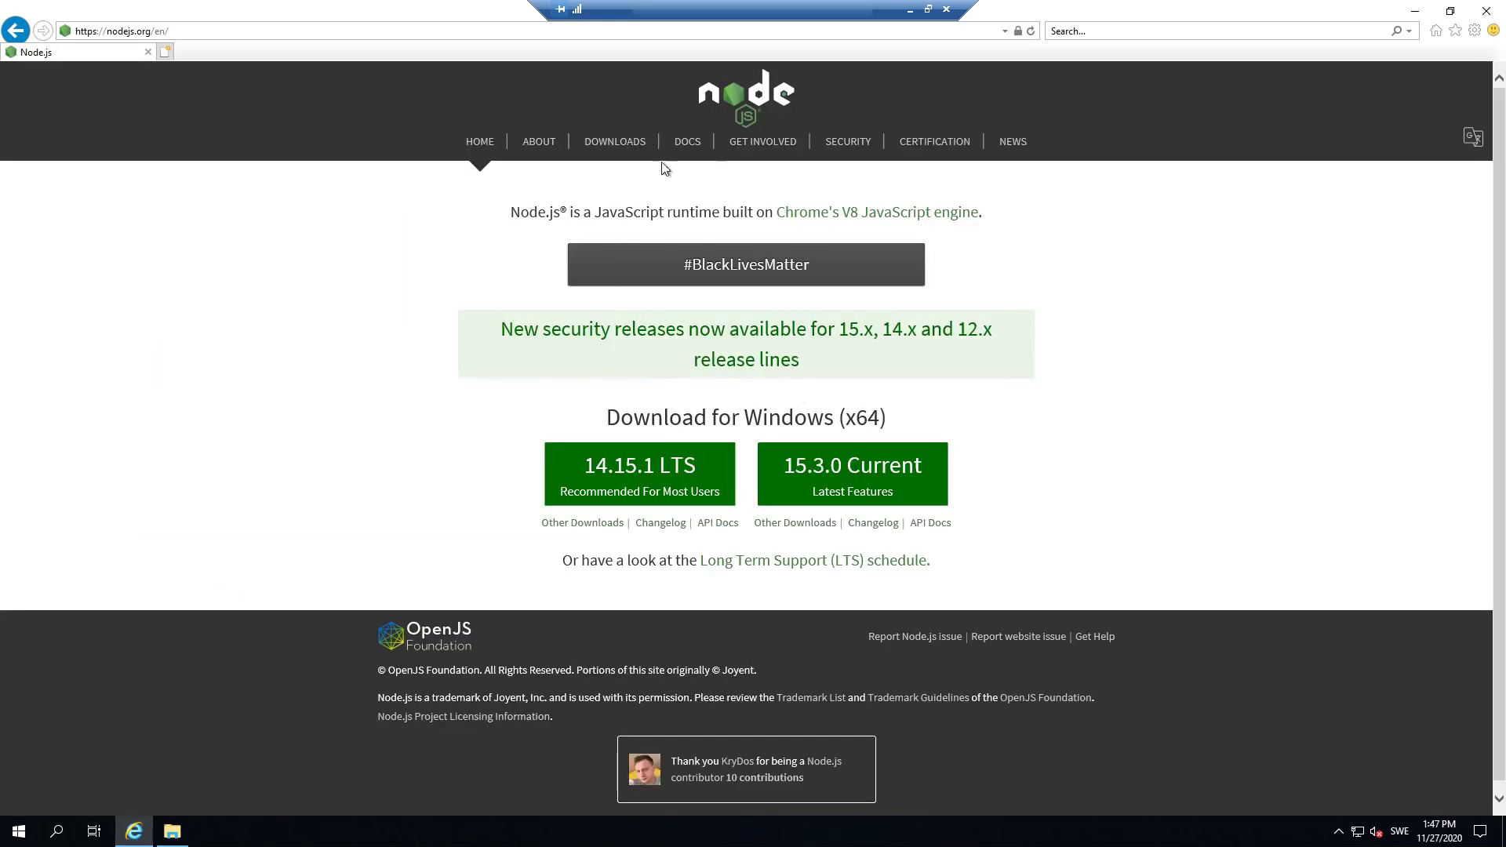
# Download the 64-bit Windows Installer (.msi) of Node.js 14.15.1 LTS from the site's downloads page and save it.
pyautogui.click(615, 143)
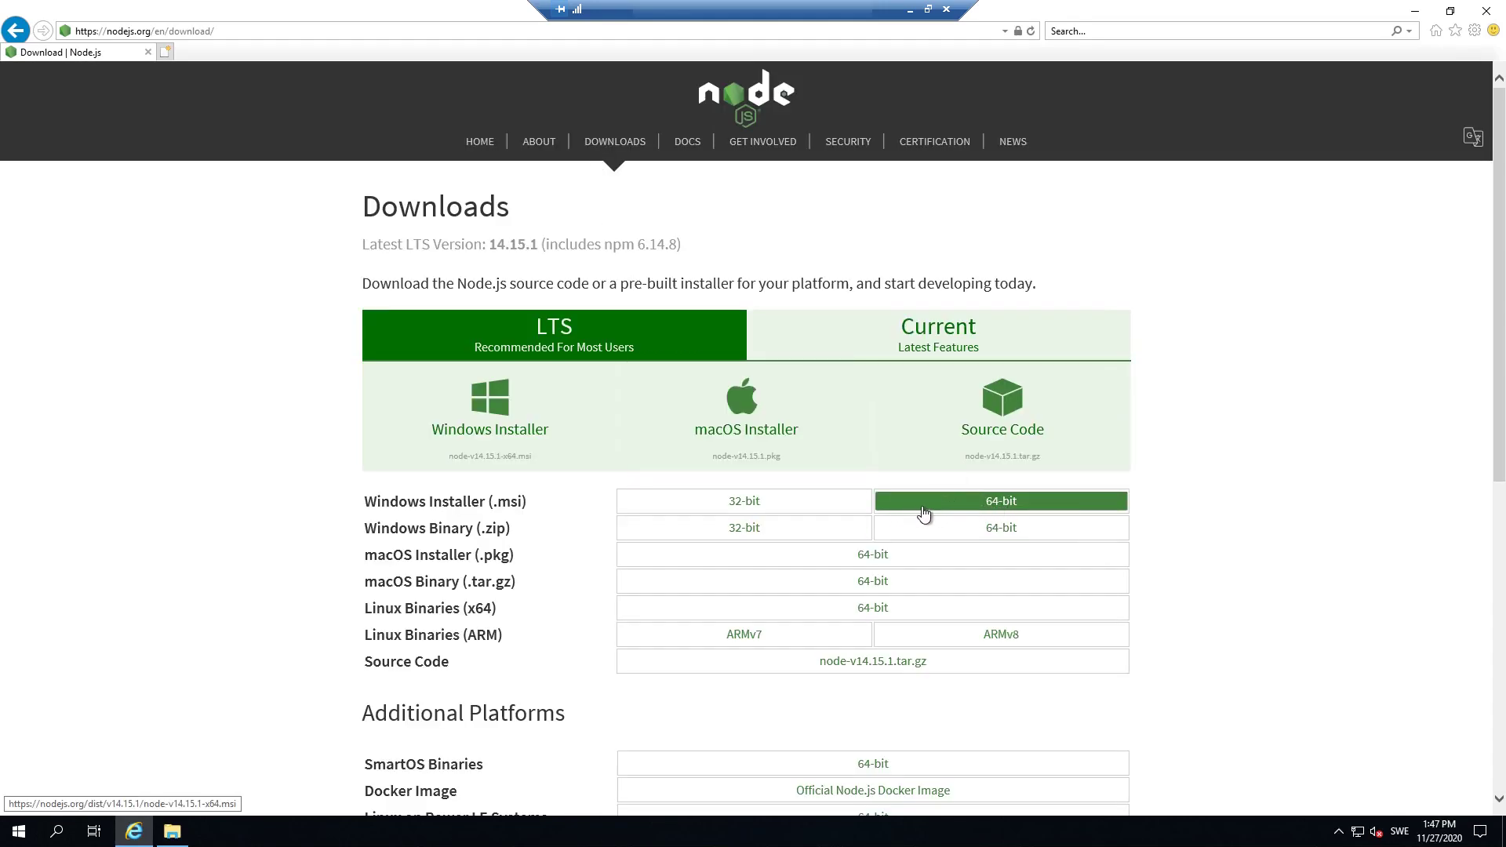
pyautogui.click(952, 512)
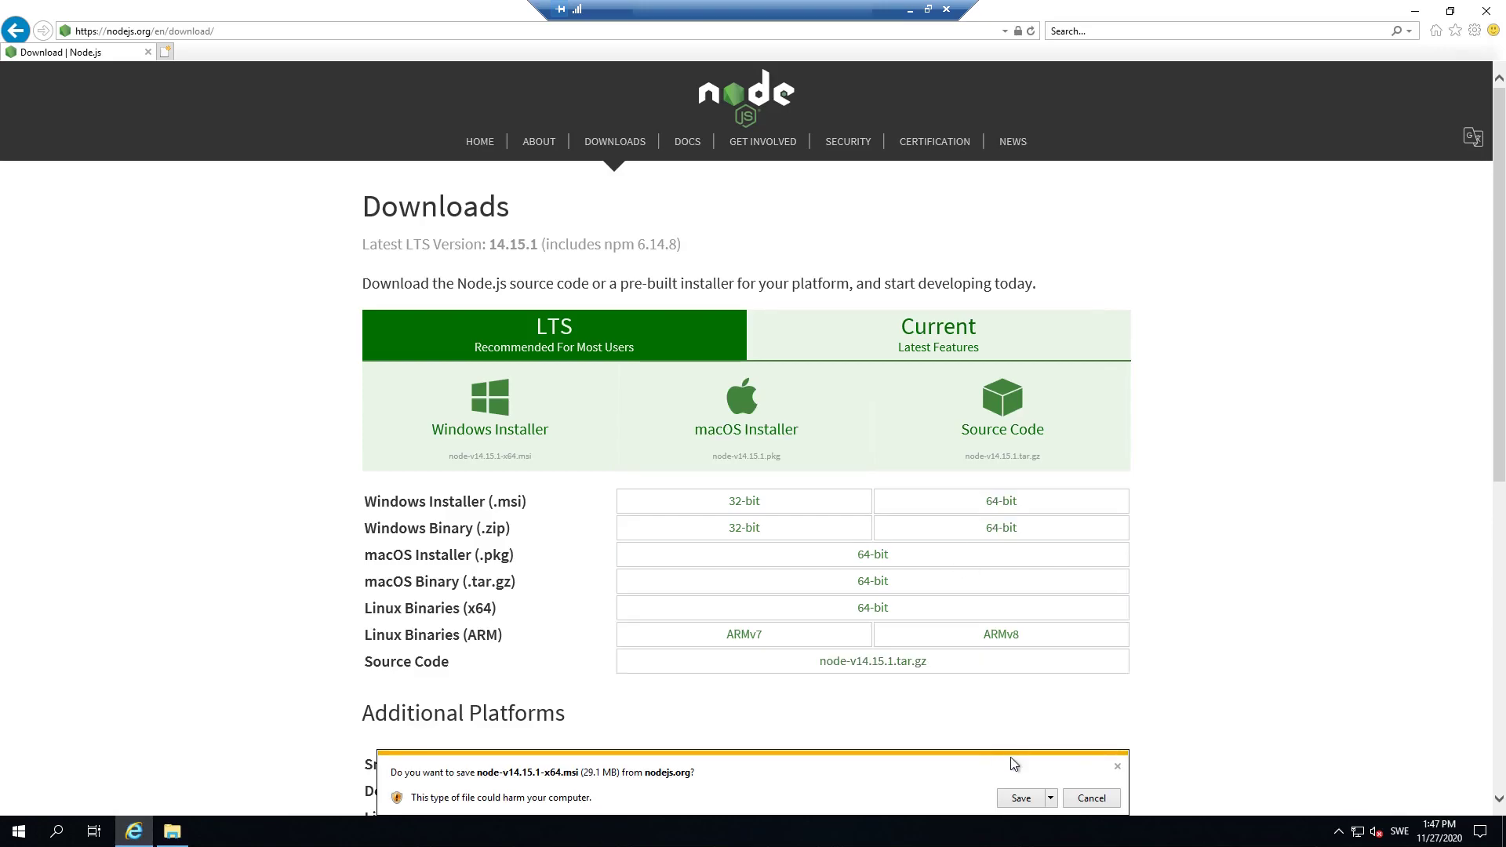
pyautogui.click(1021, 798)
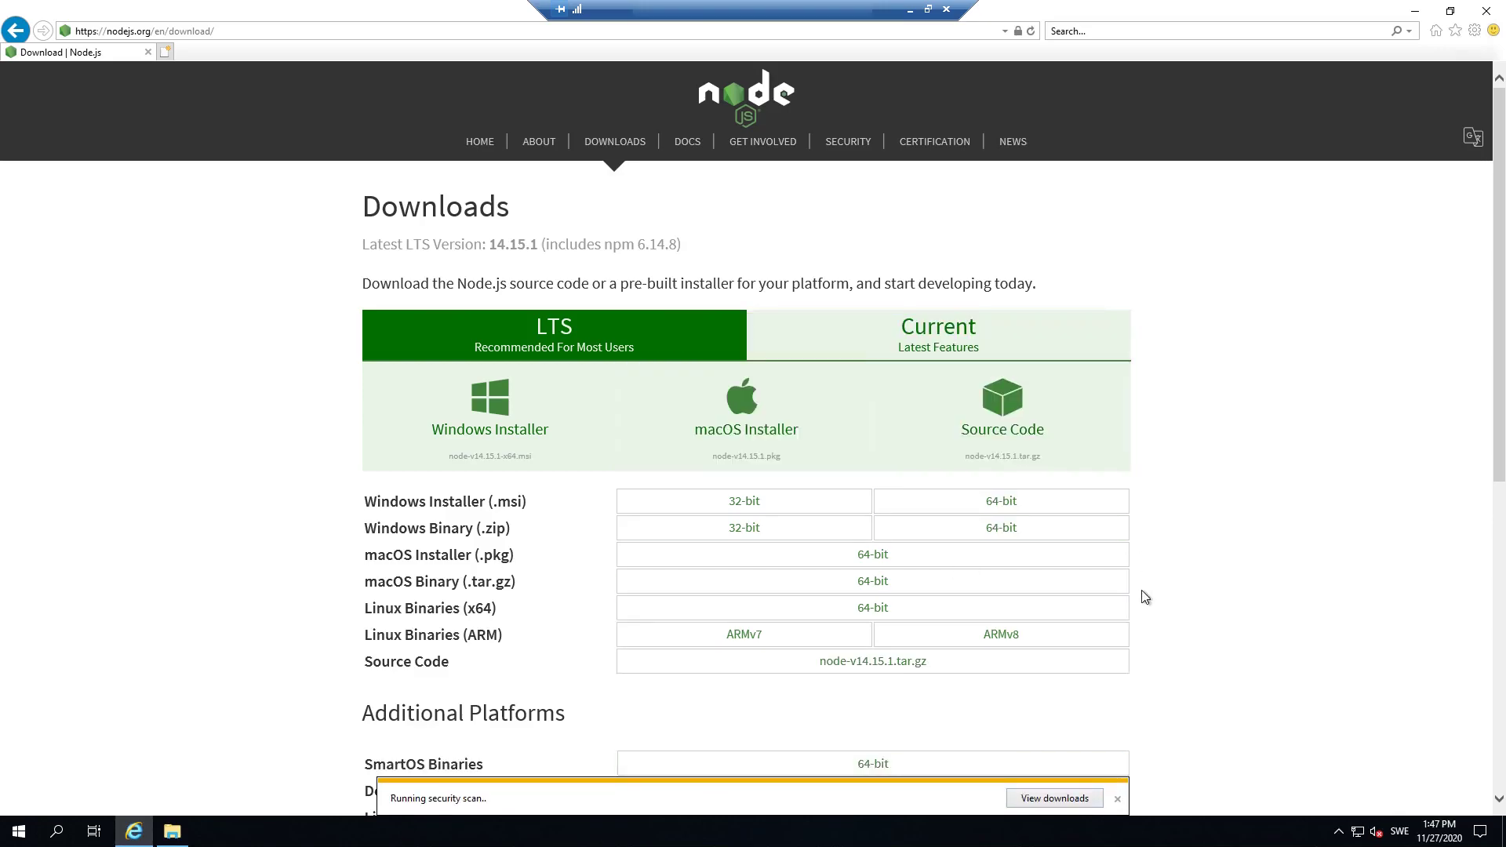
# Run the downloaded Node.js 14.15.1 installer, accept the licence agreement, and complete the setup with the default folder, features and tools options.
pyautogui.click(1079, 802)
pyautogui.moveTo(726, 206); pyautogui.dragTo(1127, 280)
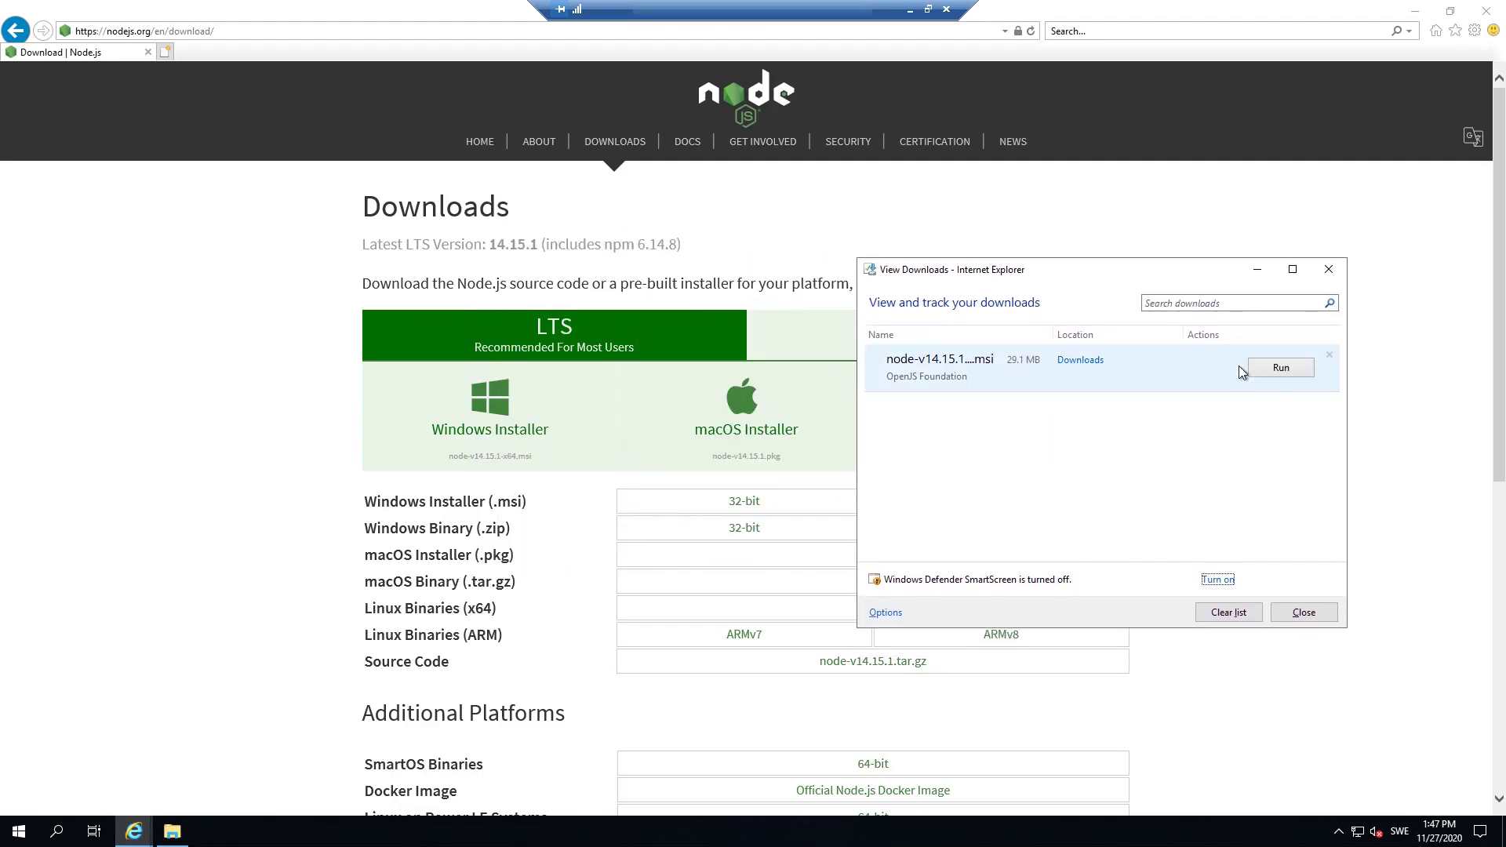
pyautogui.click(1280, 369)
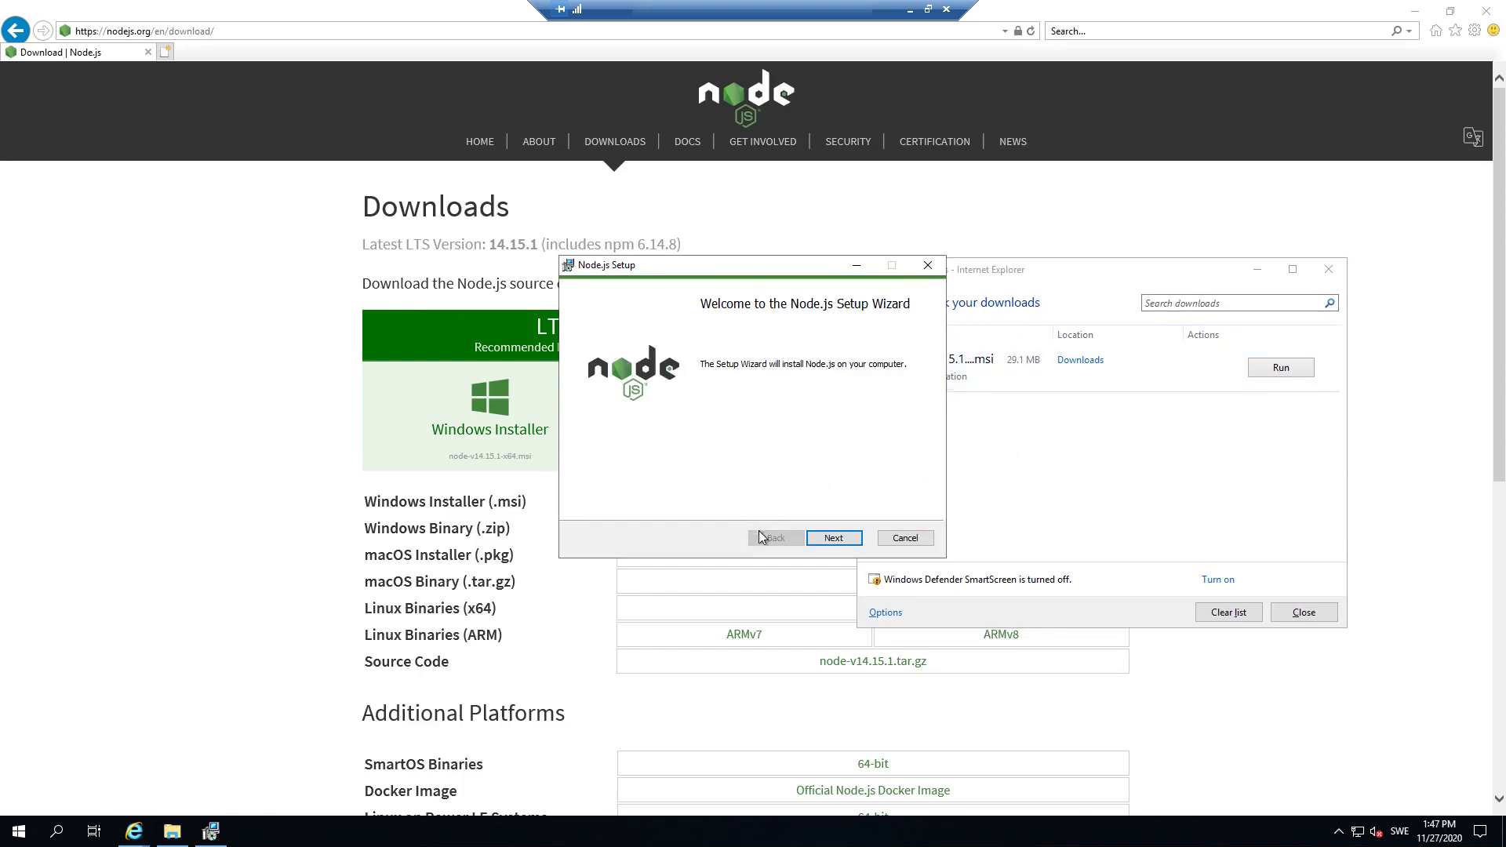
pyautogui.click(834, 538)
pyautogui.click(715, 503)
pyautogui.click(836, 539)
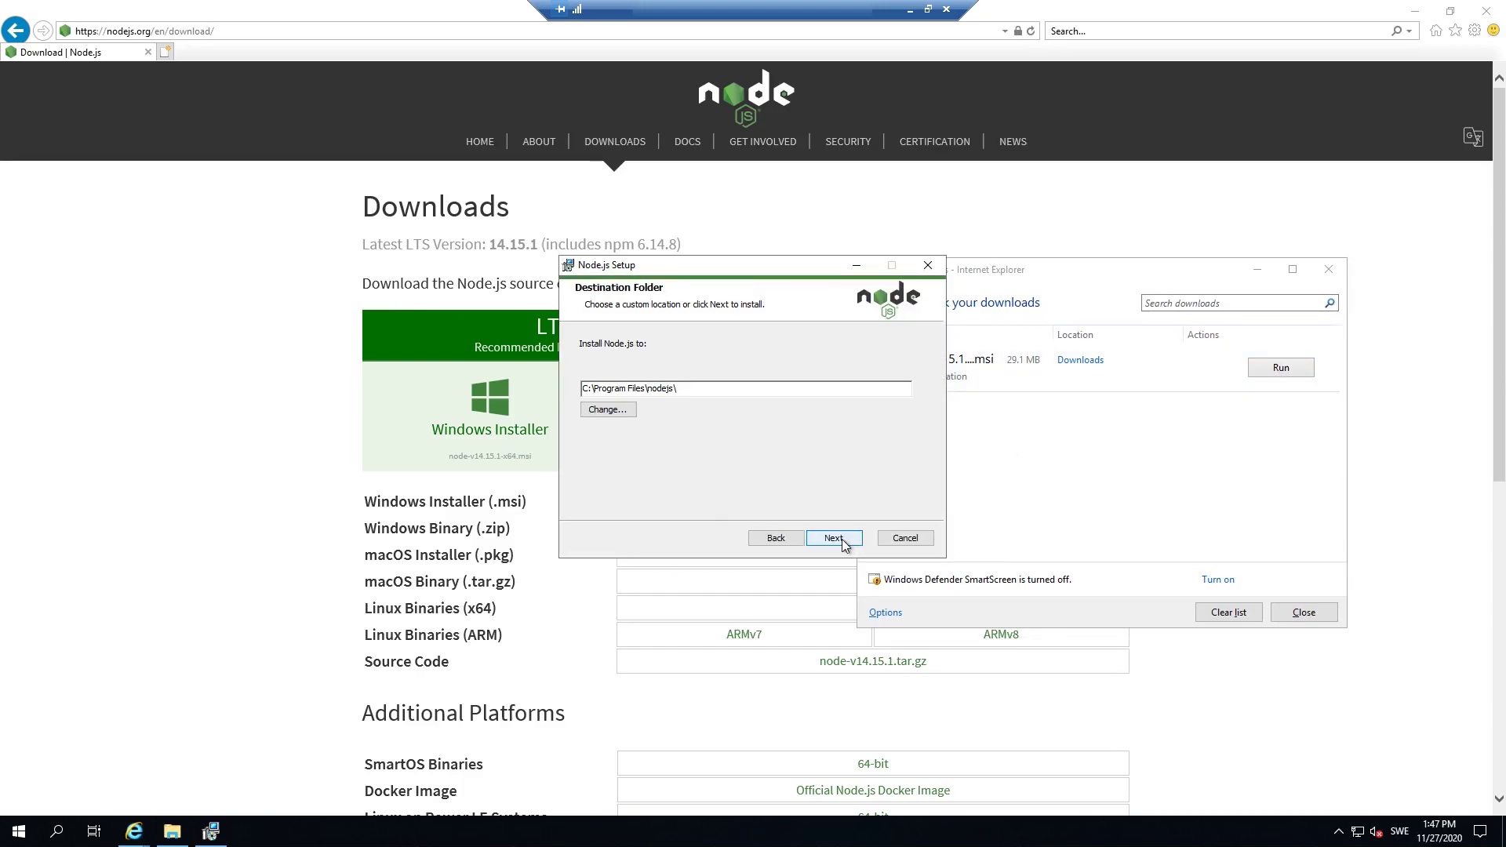
pyautogui.click(841, 538)
pyautogui.click(840, 539)
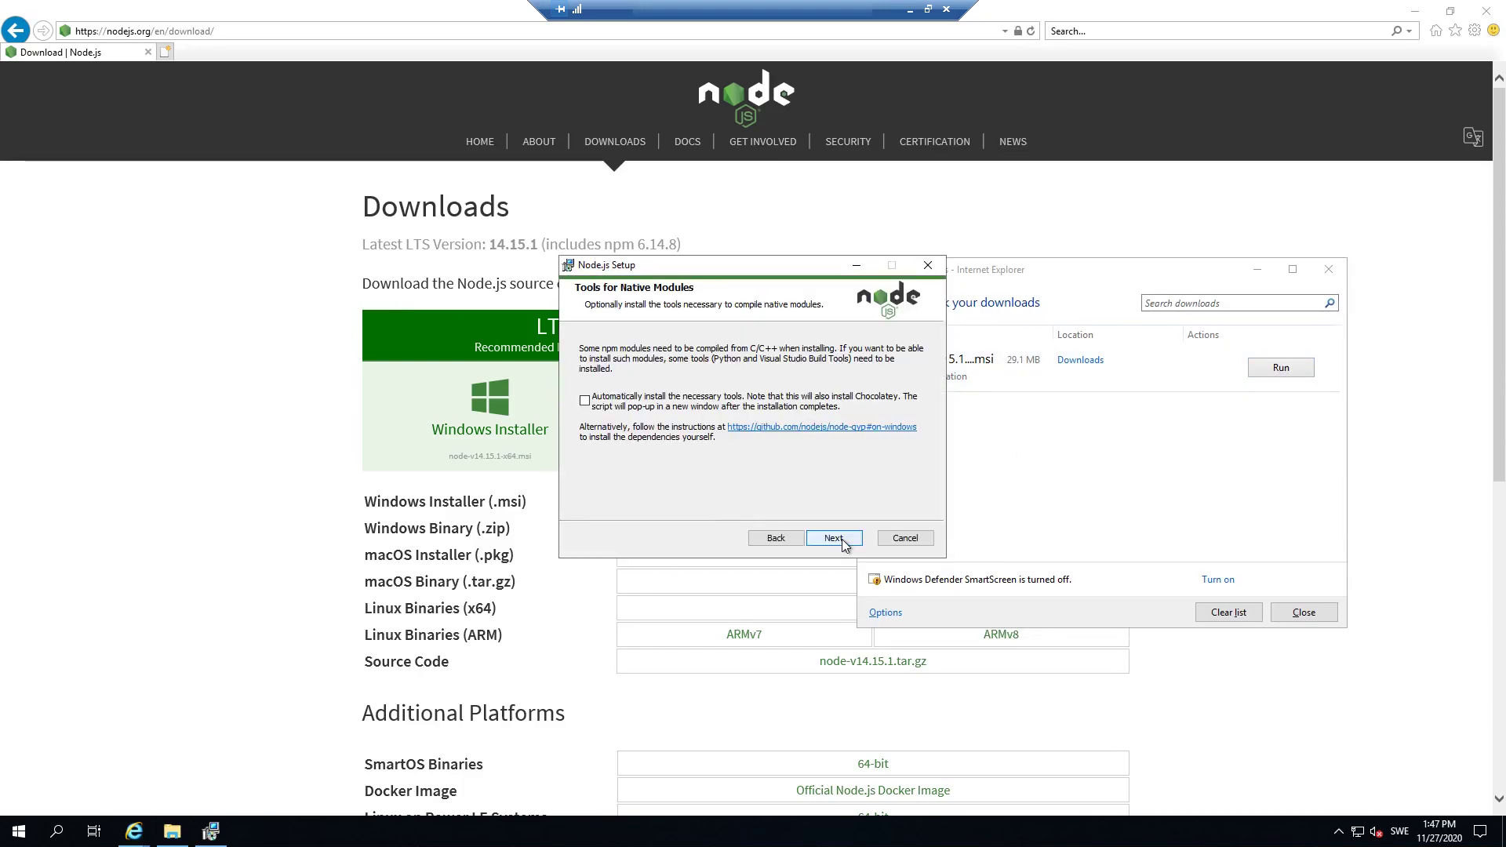
pyautogui.click(841, 539)
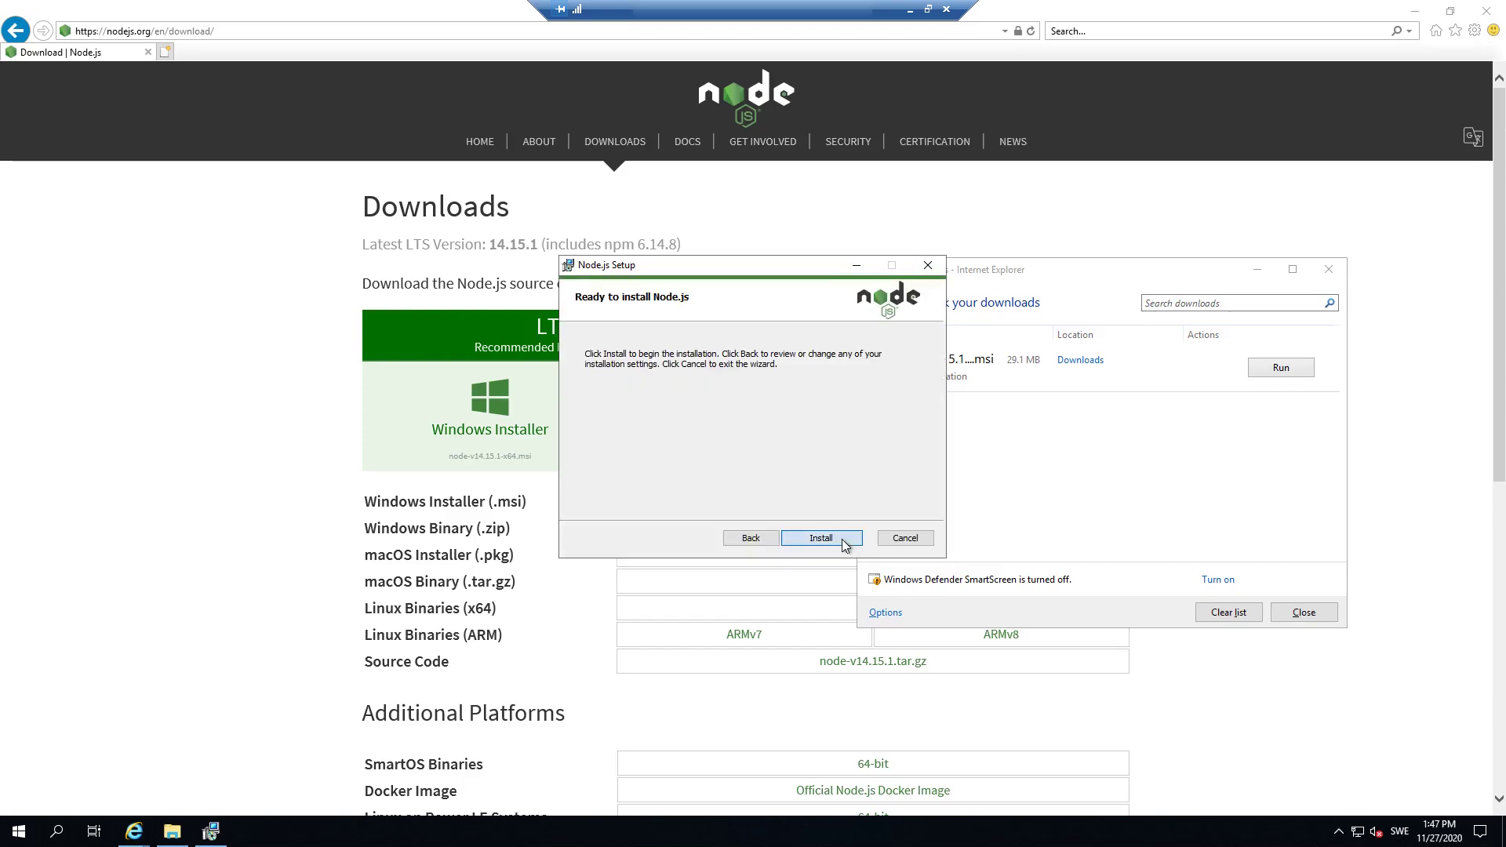
pyautogui.click(840, 539)
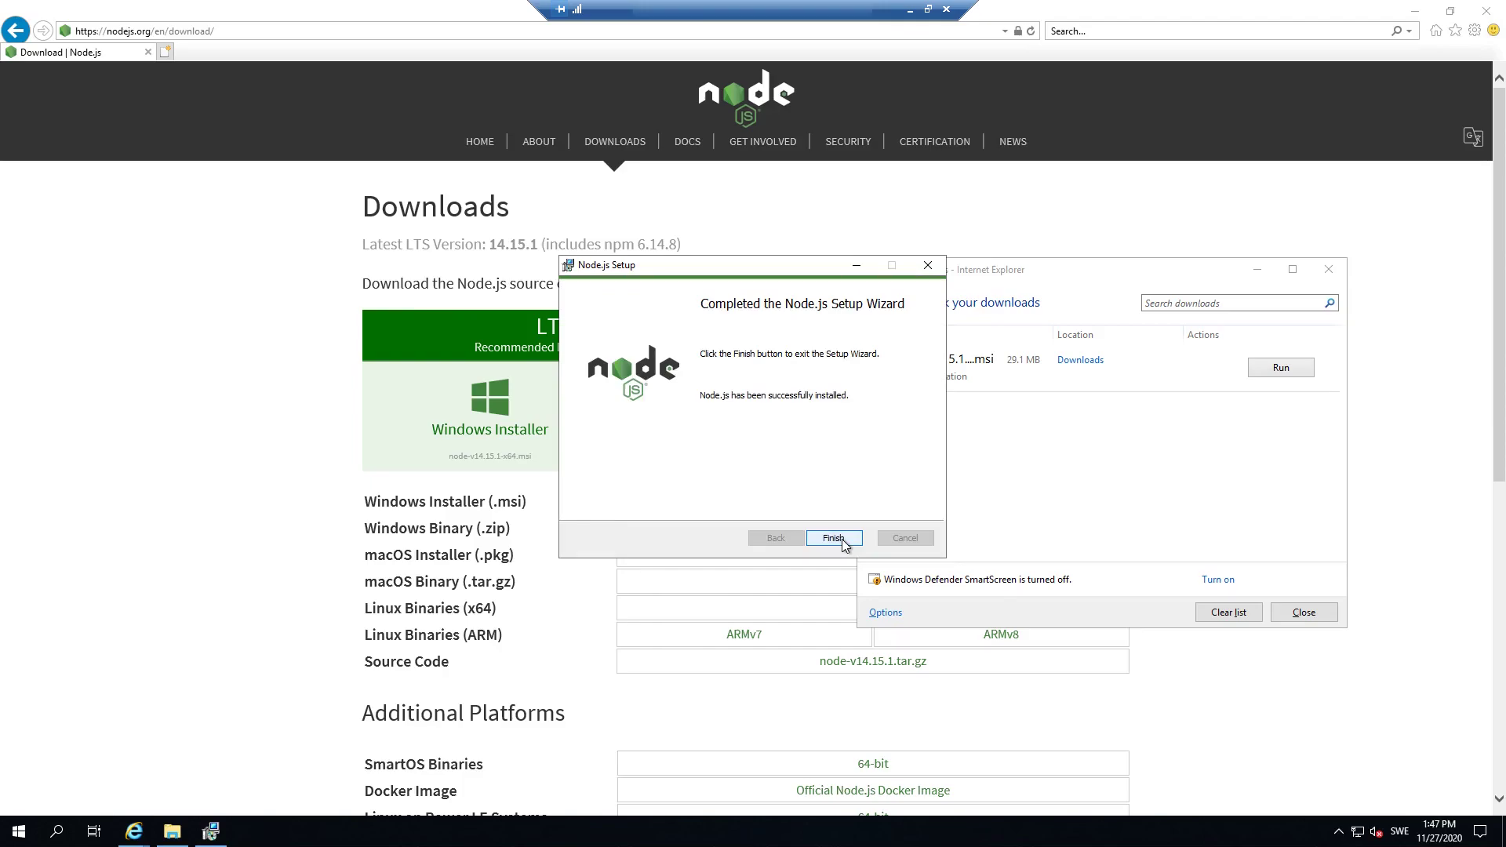
pyautogui.click(840, 538)
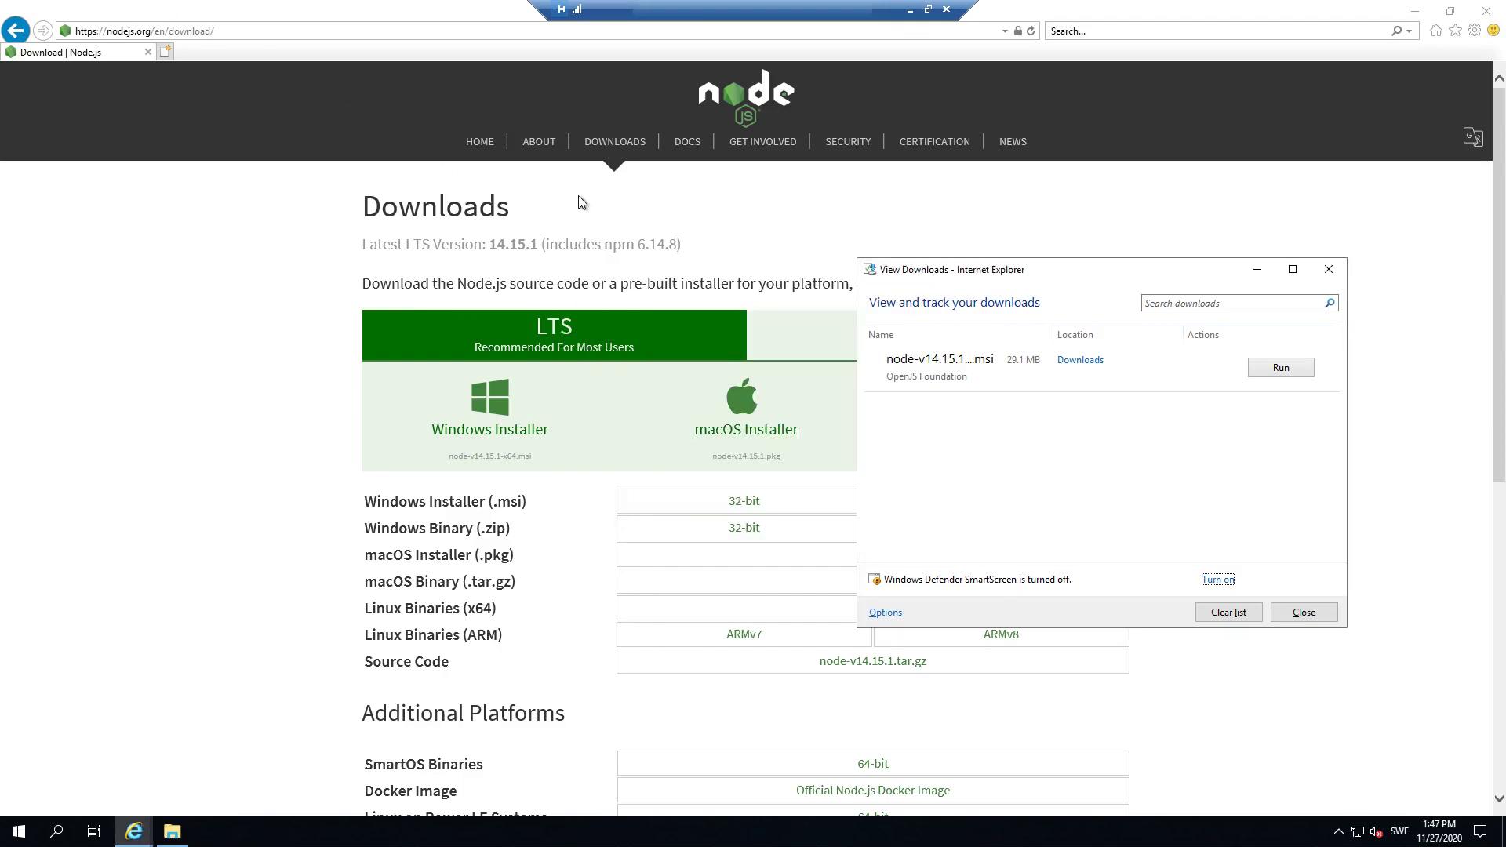
# Close the browser and its downloads window, and create a shortcut to the PixelStreamingDemo application inside the WindowsNoEditor folder.
pyautogui.click(1486, 11)
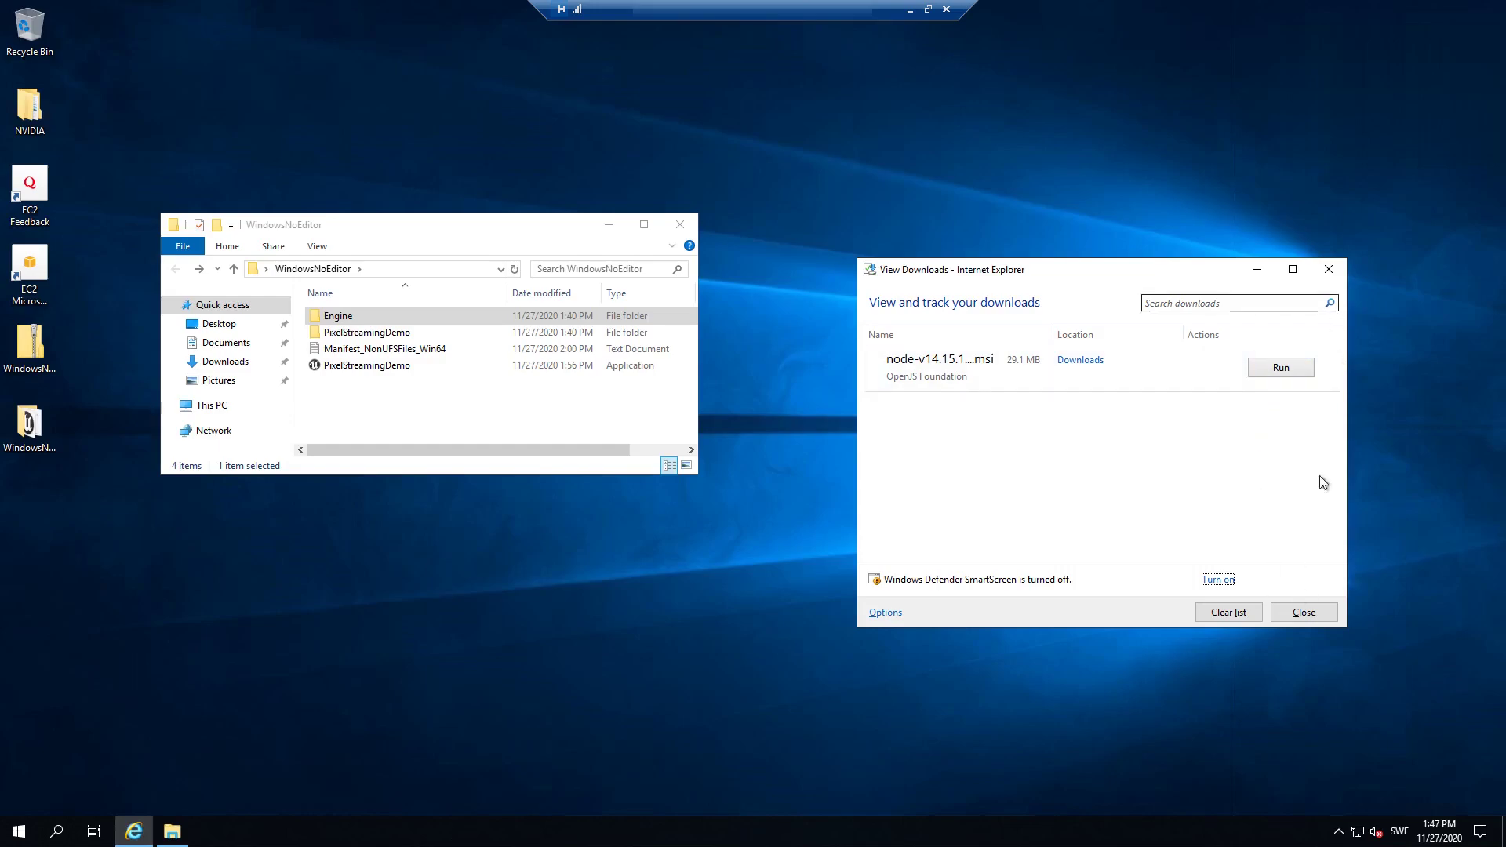
pyautogui.click(1306, 611)
pyautogui.moveTo(561, 225); pyautogui.dragTo(881, 174)
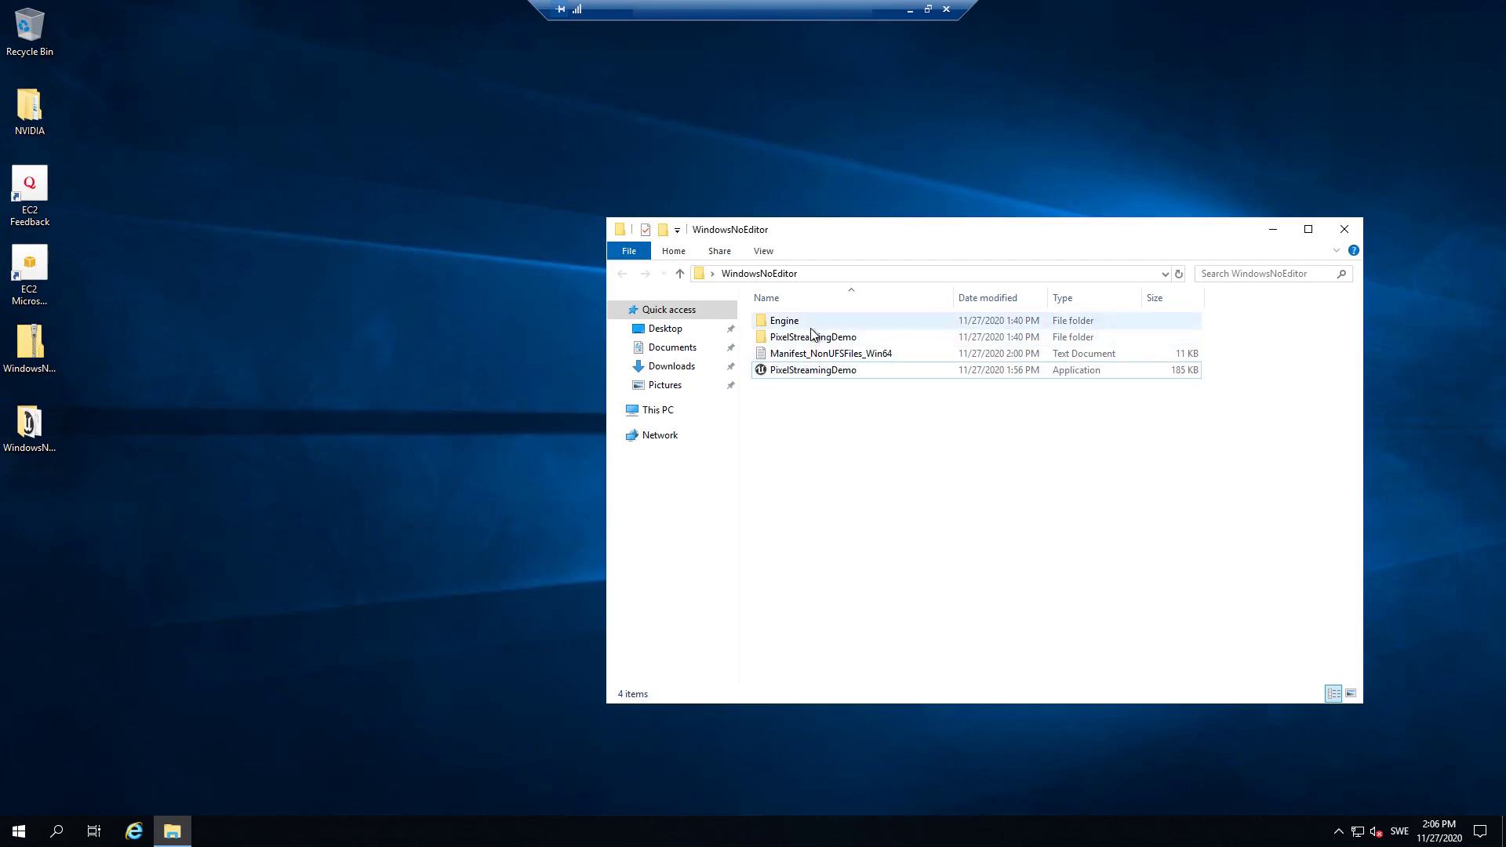
pyautogui.moveTo(826, 372); pyautogui.dragTo(867, 452)
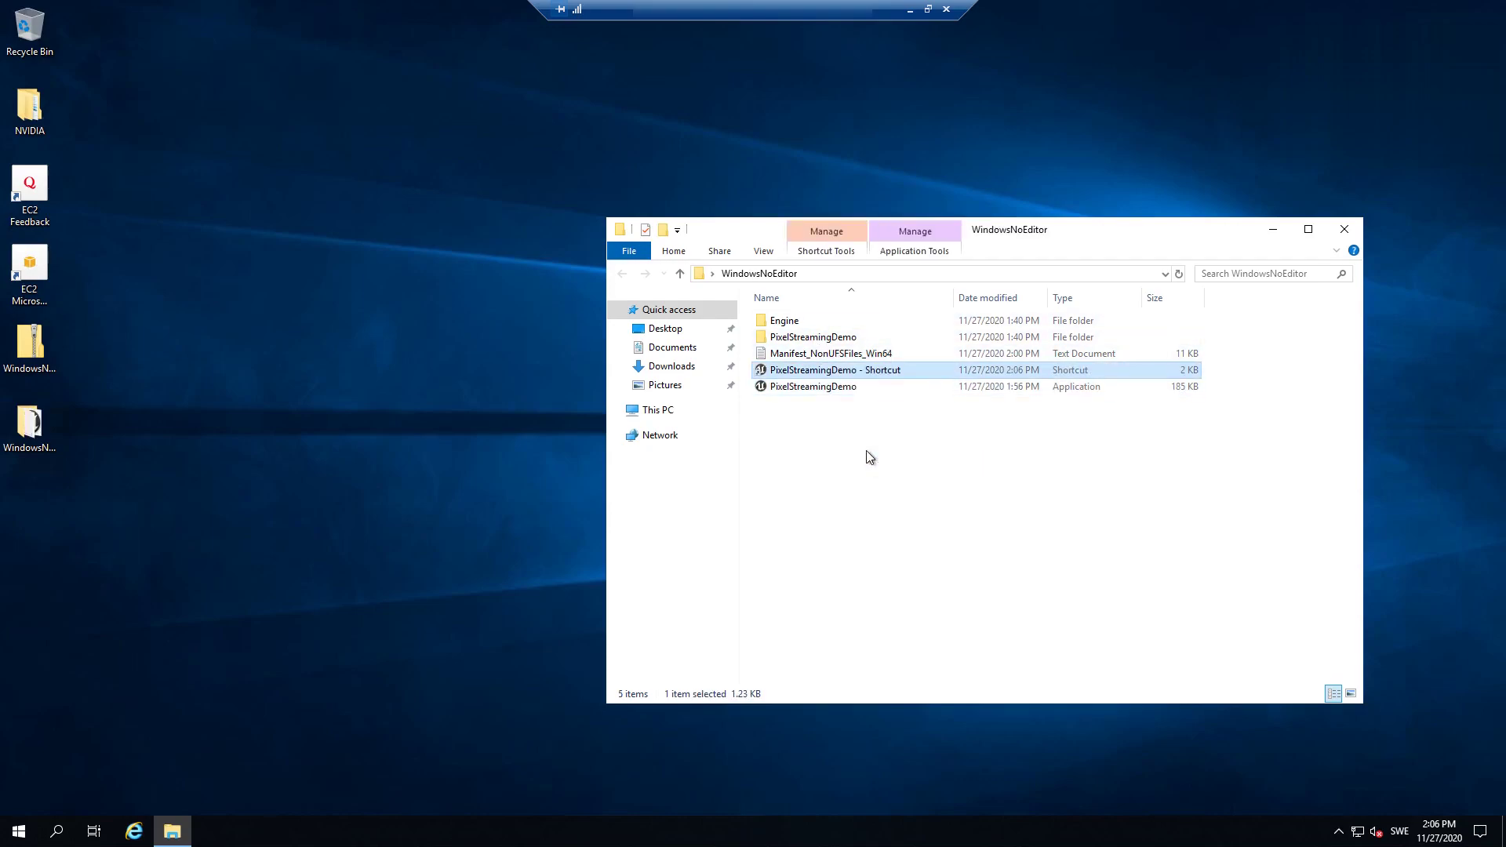
# Append the launch arguments "-AudioMixer -PixelStreamingIP=localhost PixelStreamingPort=8888" to the target of the PixelStreamingDemo shortcut.
pyautogui.rightClick(858, 380)
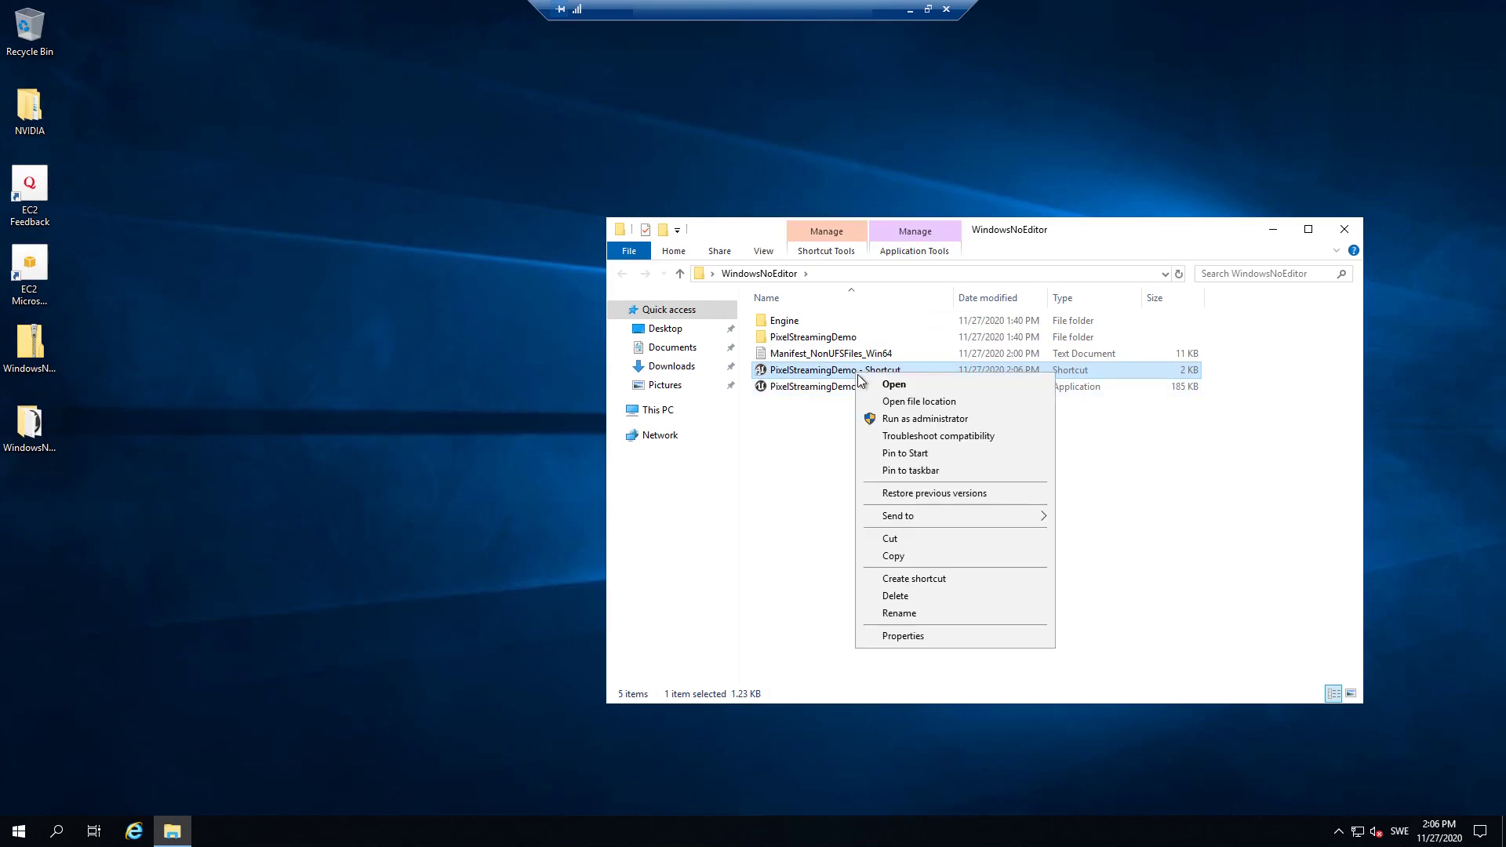
pyautogui.click(922, 638)
pyautogui.press('End')
pyautogui.write('-')
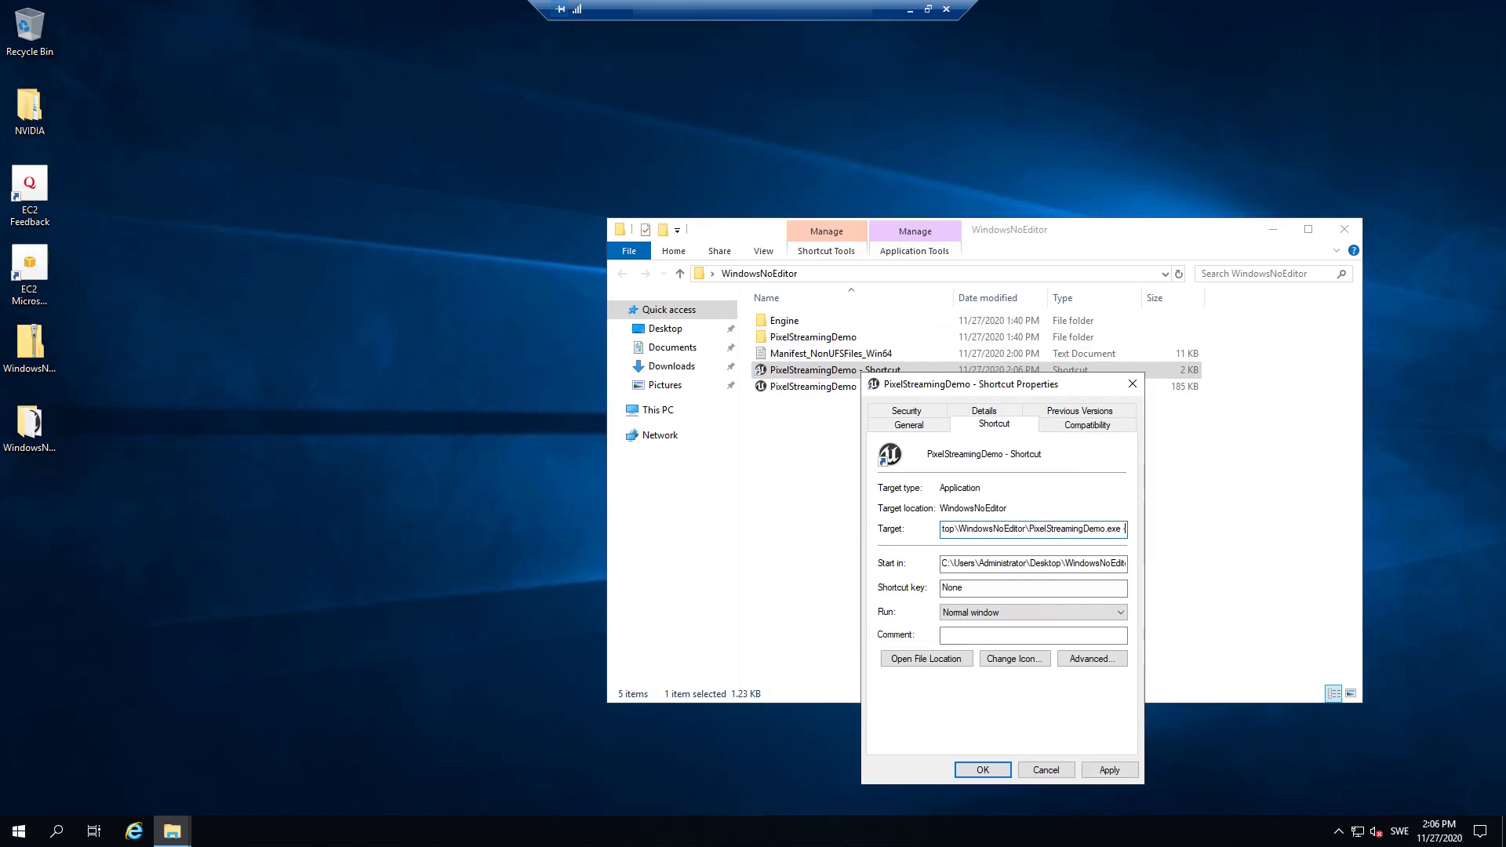
pyautogui.write('AudioMixer')
pyautogui.write(' - Pix')
pyautogui.press('BackSpace')
pyautogui.press('BackSpace')
pyautogui.press('BackSpace')
pyautogui.press('BackSpace')
pyautogui.press('BackSpace')
pyautogui.write('-PixelStreamingIP=localhost PixelStreaming')
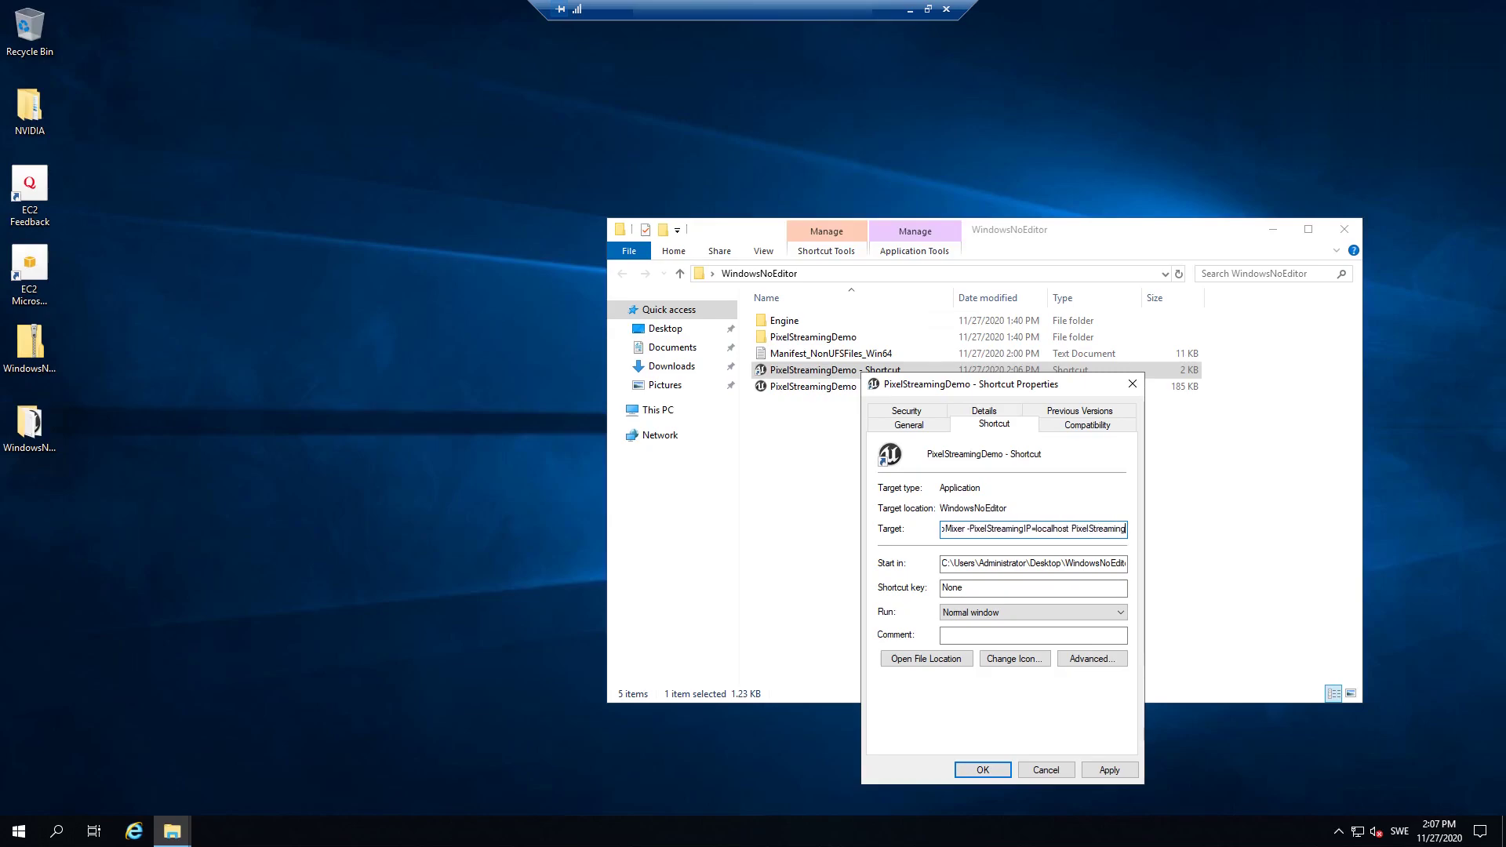
pyautogui.write('Port=8888')
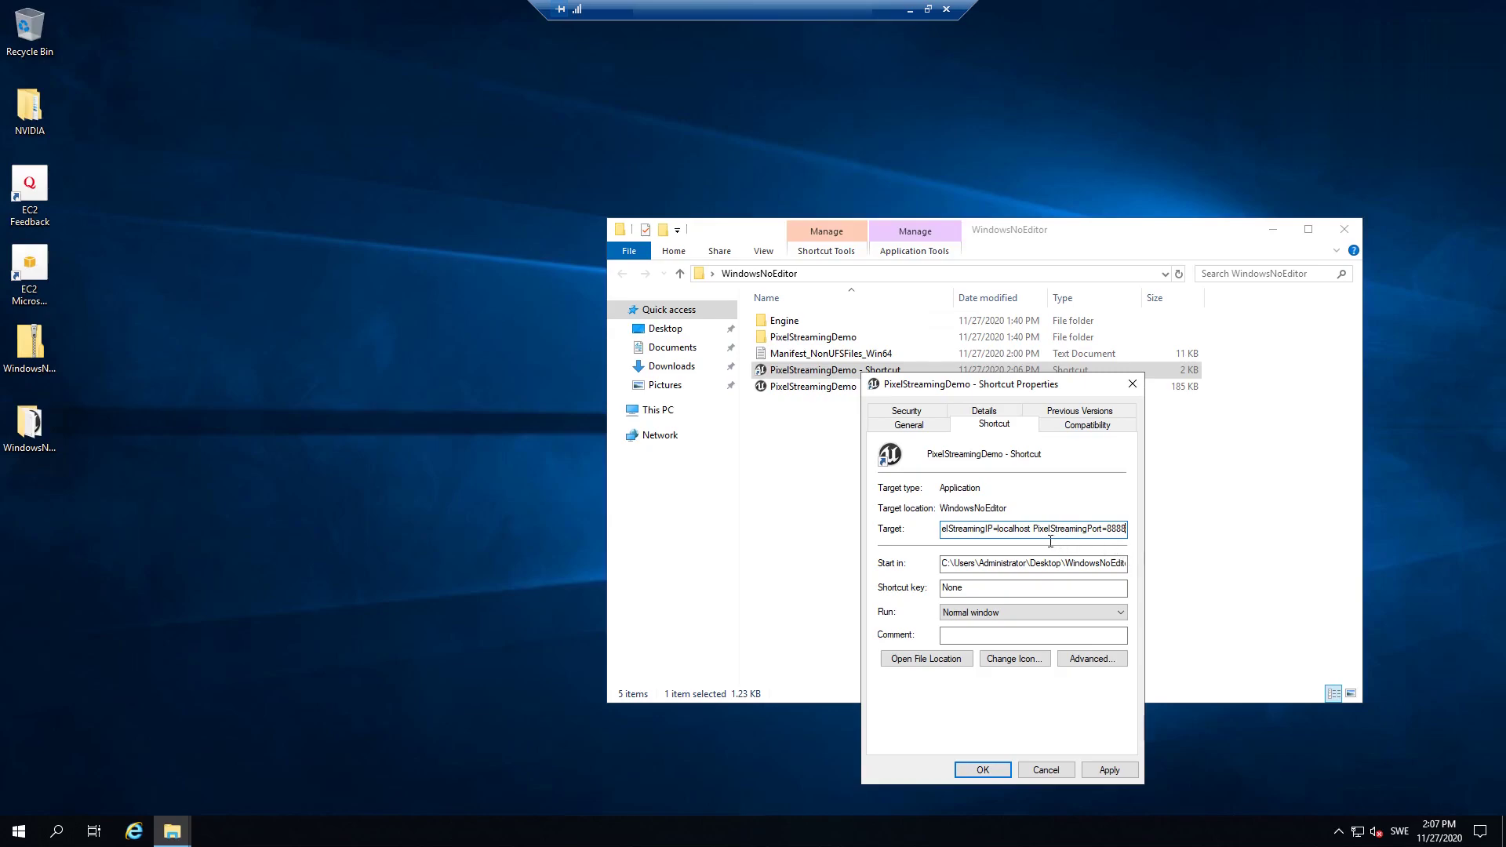
# Add a hyphen before PixelStreamingPort in the shortcut's target, check the other arguments, and save the shortcut properties.
pyautogui.write('-')
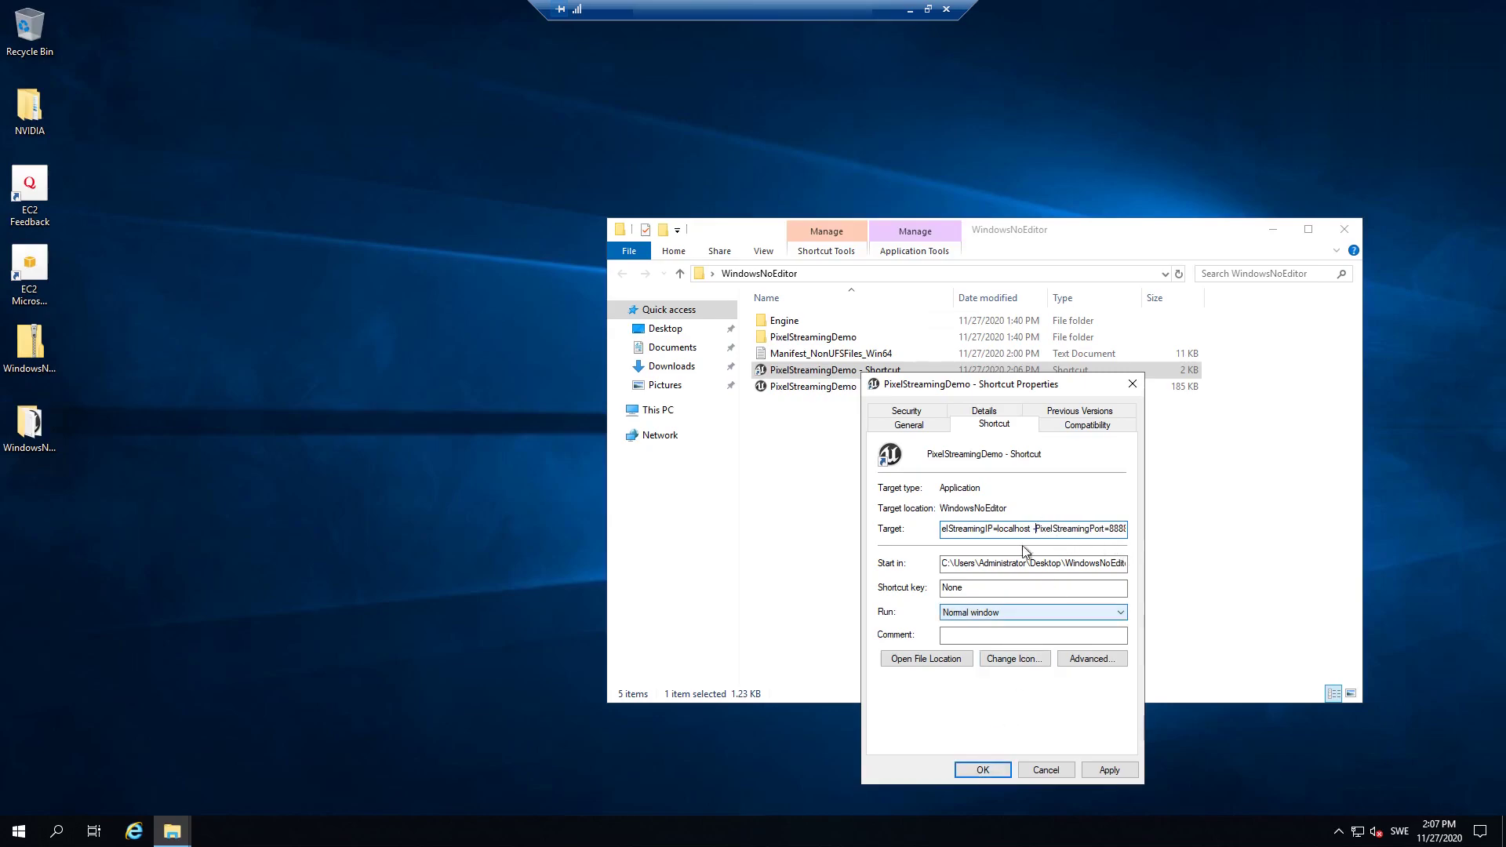
pyautogui.press('Left')
pyautogui.press('Left')
pyautogui.press('Left')
pyautogui.press('Left')
pyautogui.press('Left')
pyautogui.press('Left')
pyautogui.press('Left')
pyautogui.press('Left')
pyautogui.press('Left')
pyautogui.press('Left')
pyautogui.press('Left')
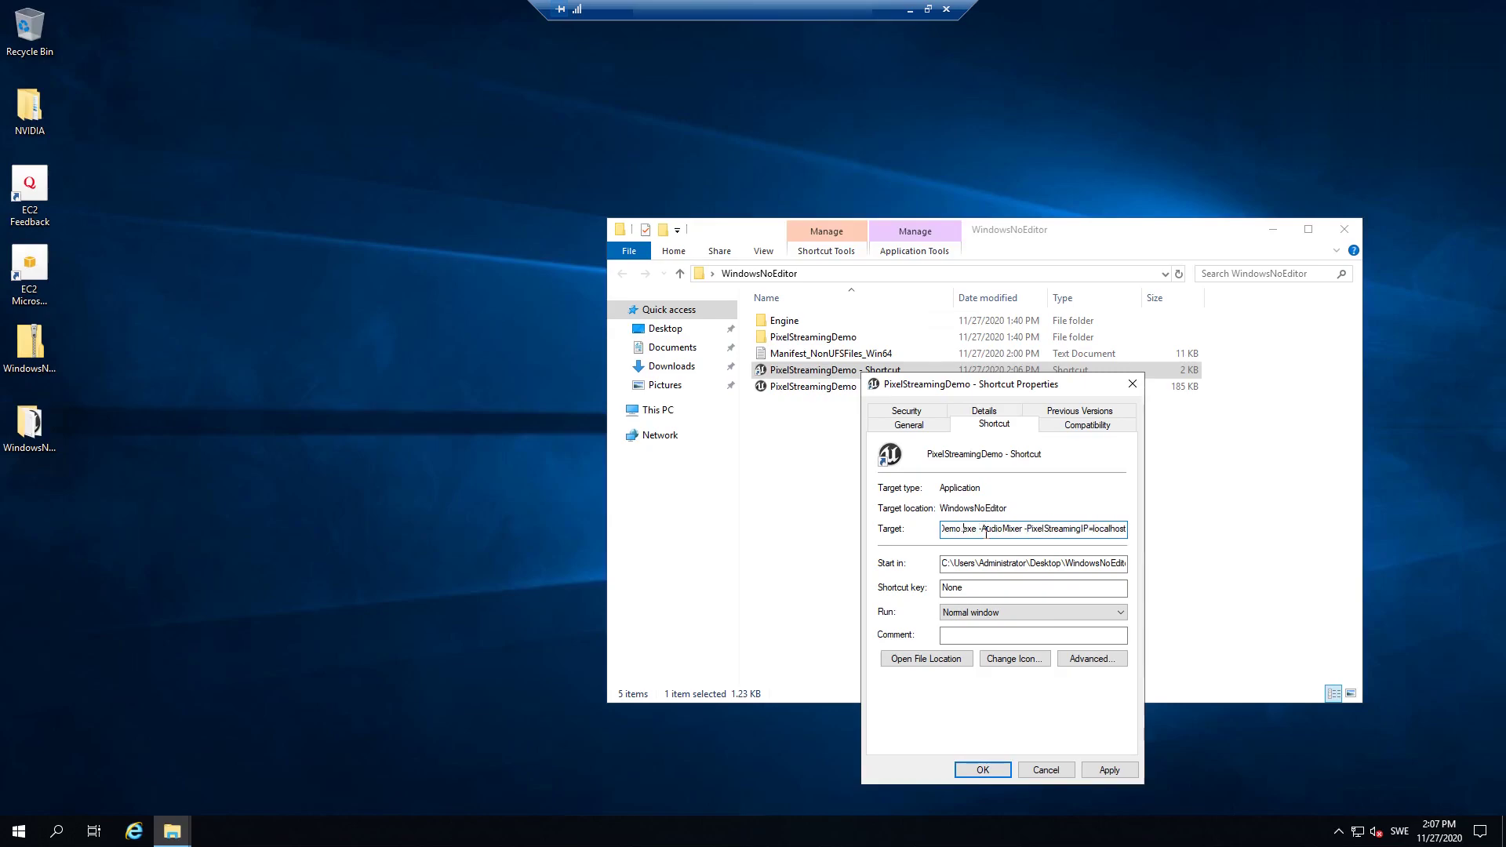
pyautogui.click(979, 772)
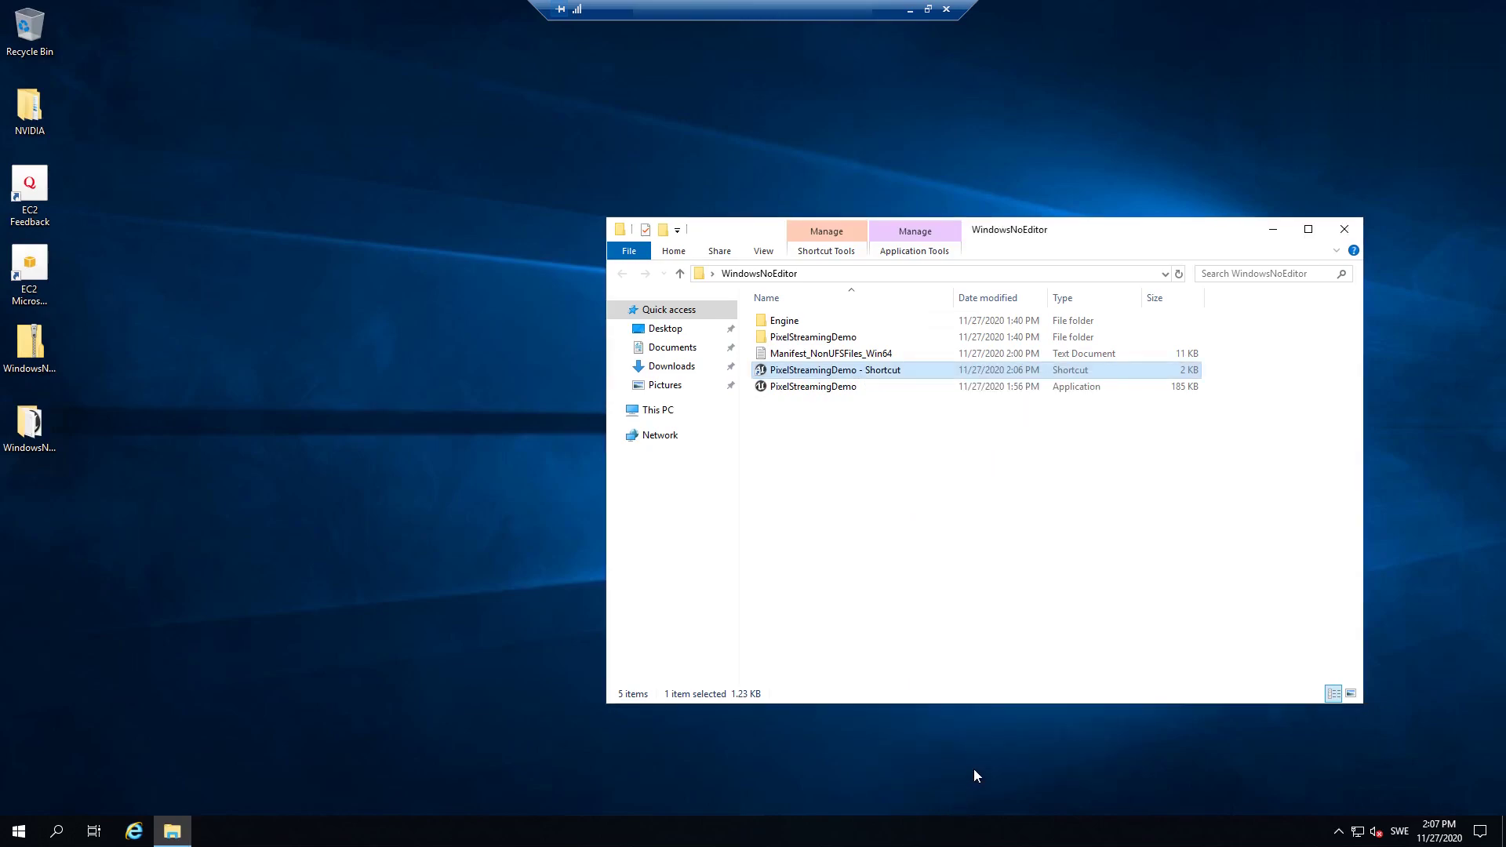
# Test the PixelStreamingDemo shortcut by launching it and rotating the view around the character, and close the demo and the folder window.
pyautogui.doubleClick(837, 374)
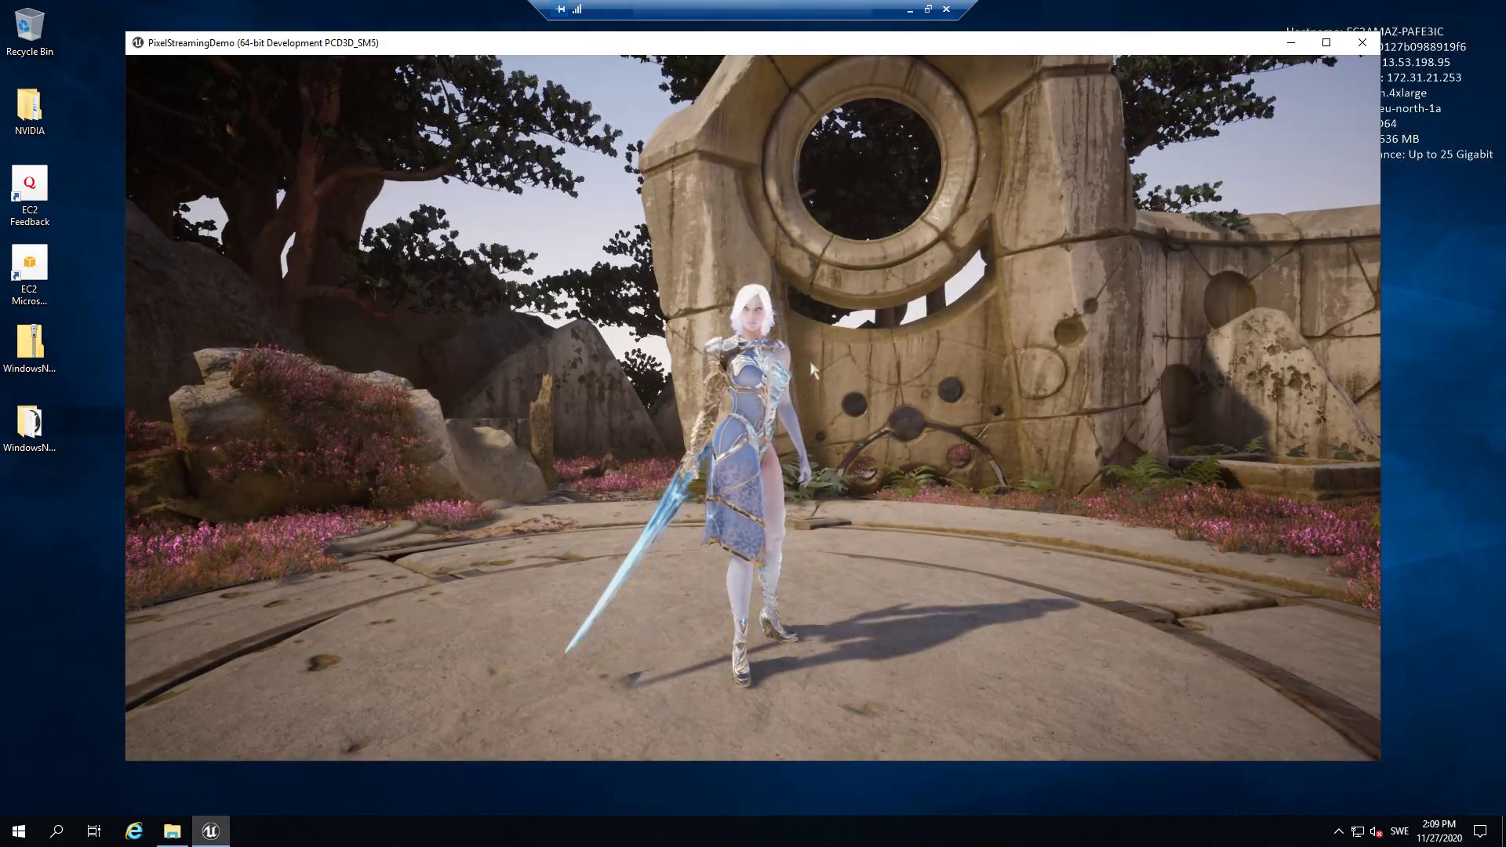
pyautogui.moveTo(835, 378); pyautogui.dragTo(784, 385)
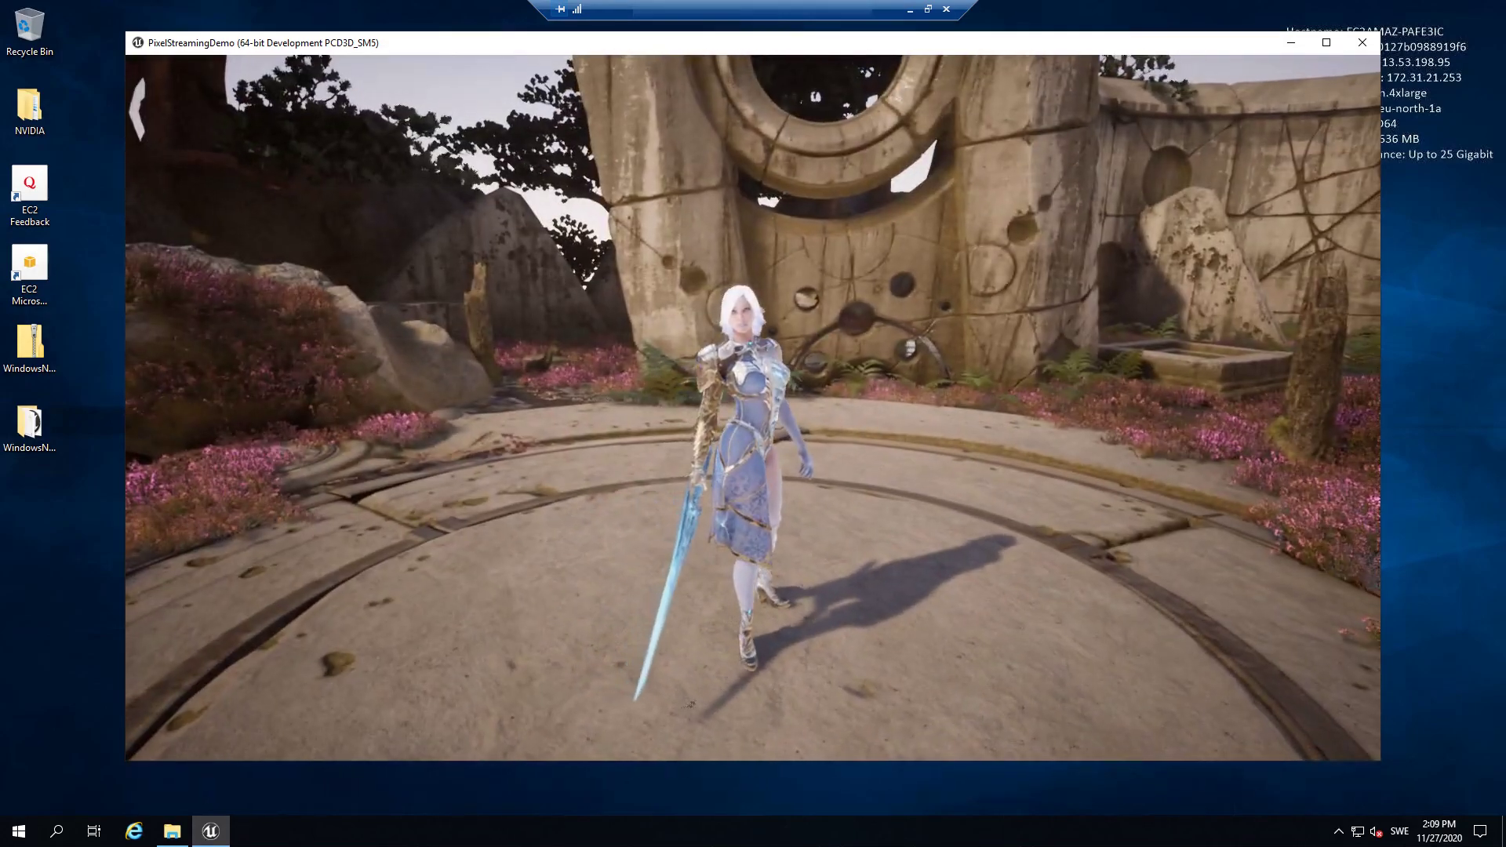
pyautogui.hotkey('alt', 'F4')
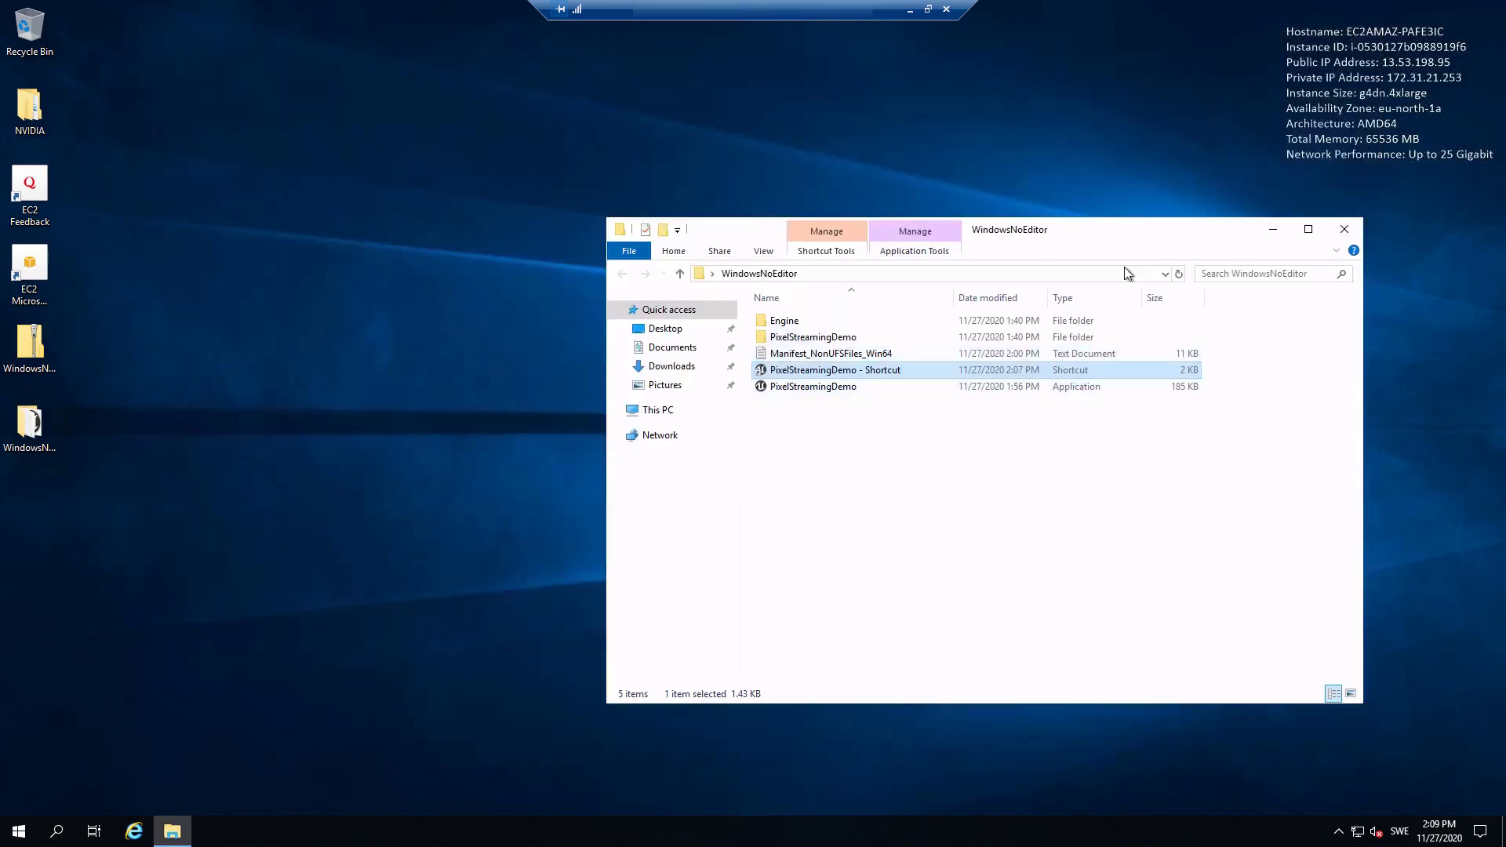
pyautogui.click(1344, 229)
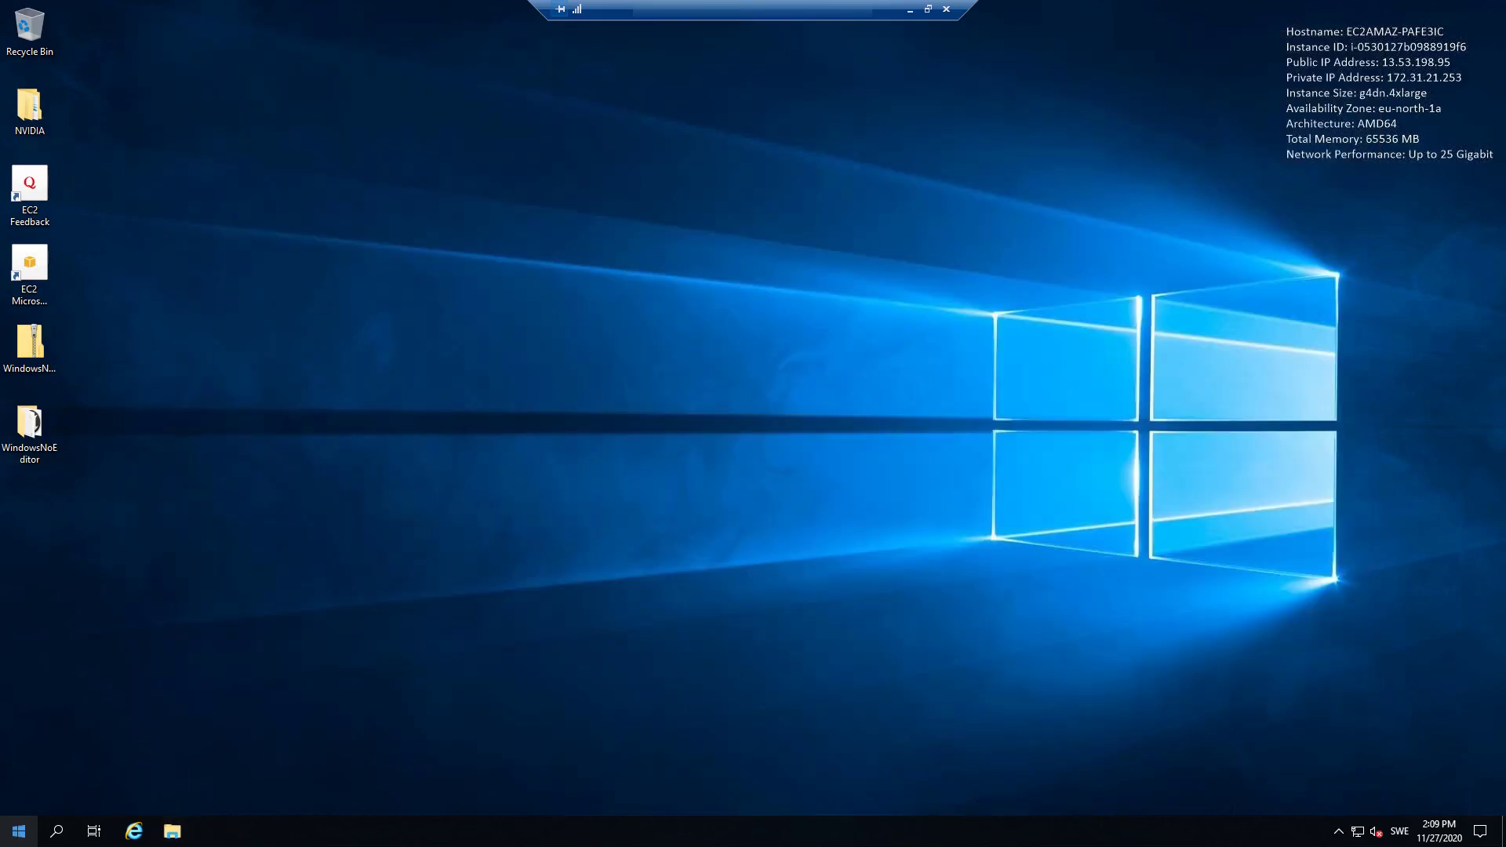
# Turn off Windows Defender Firewall for both private and public networks, and close the firewall settings.
pyautogui.click(19, 831)
pyautogui.write('firewall')
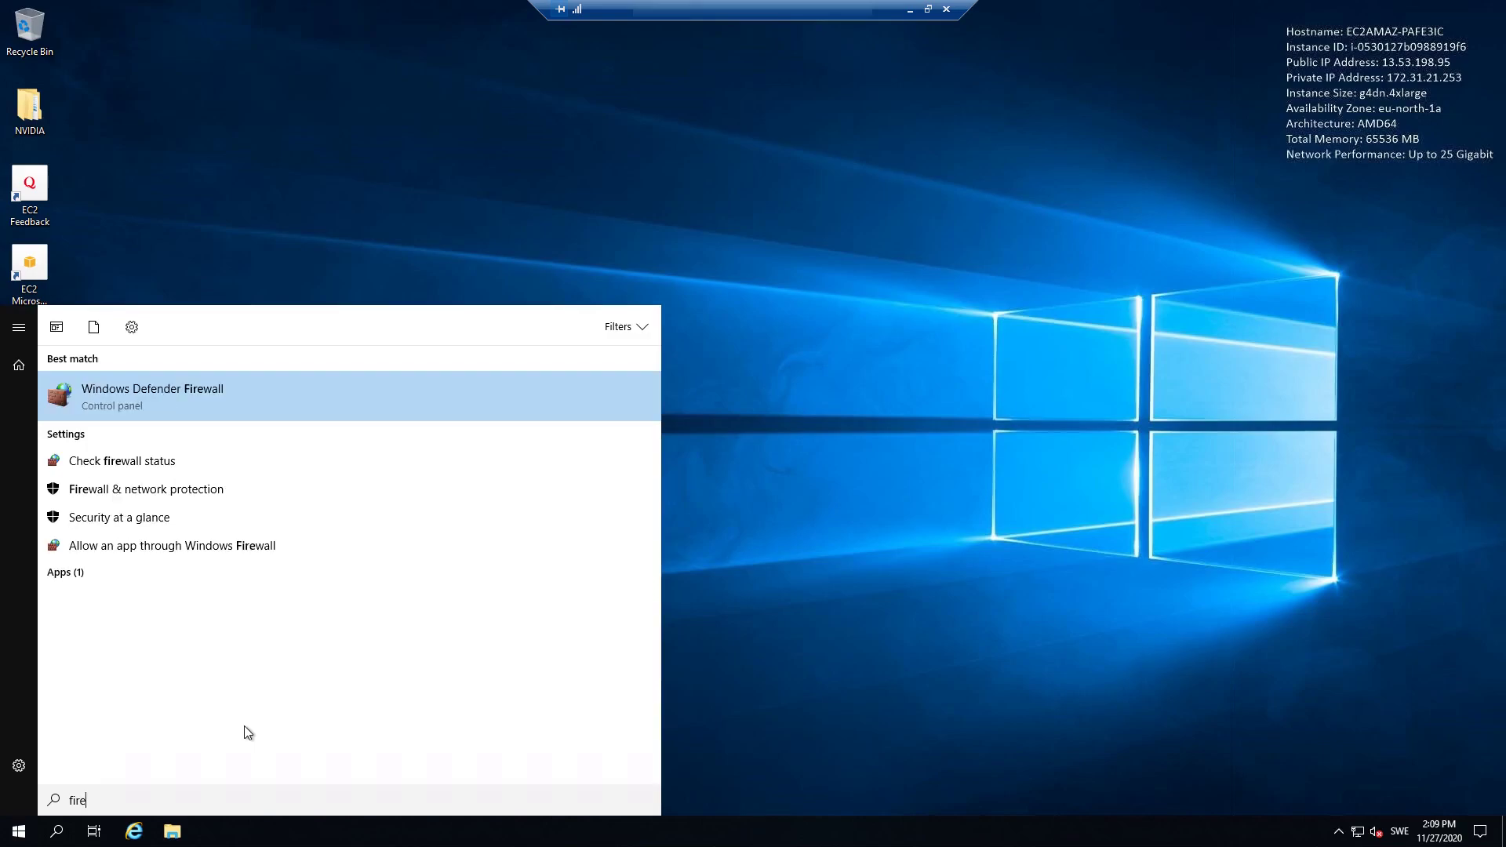
pyautogui.press('Return')
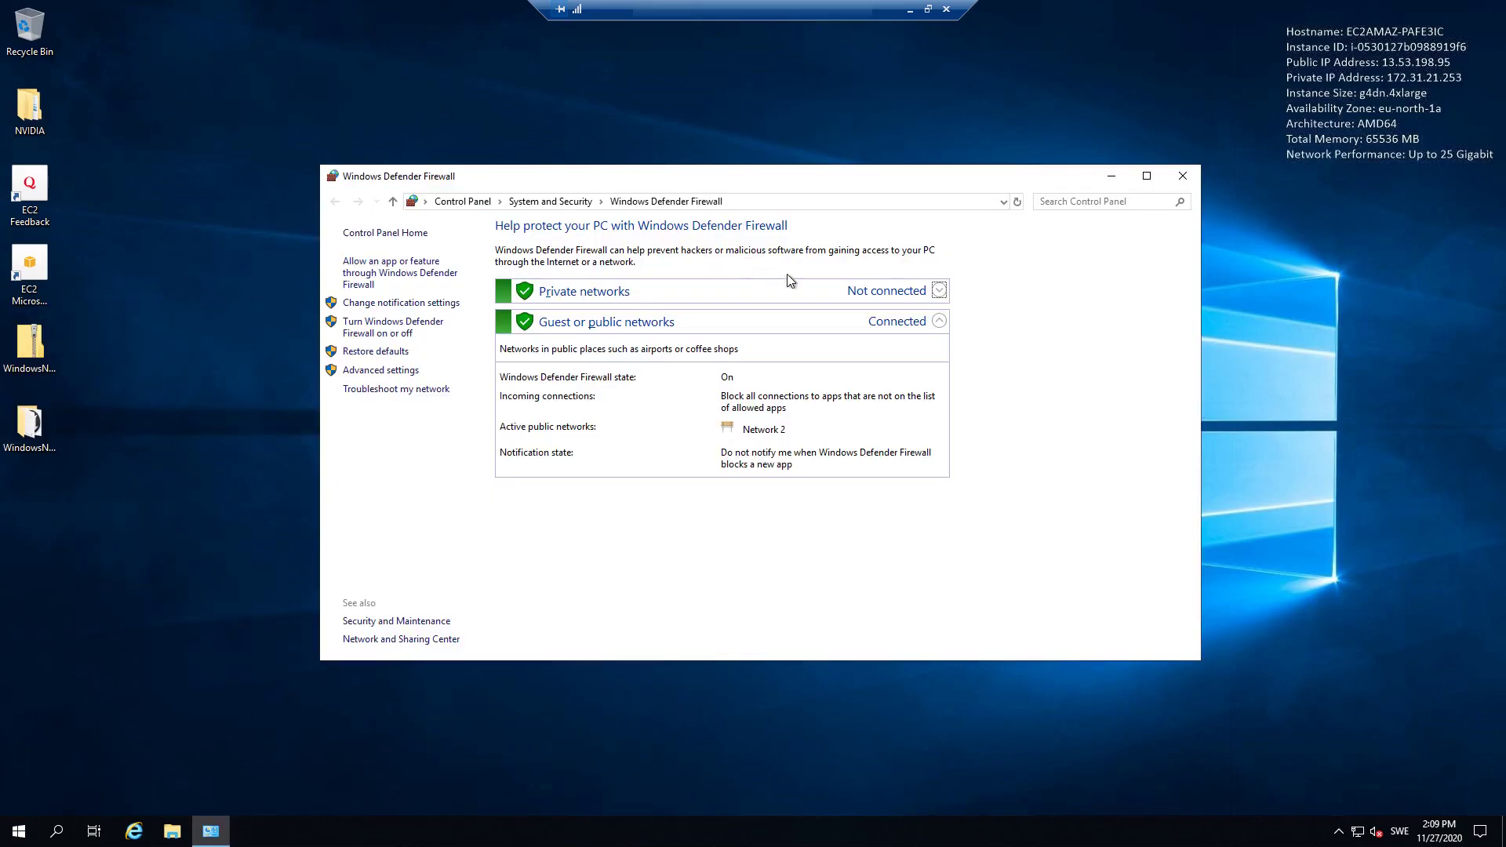
pyautogui.click(941, 323)
pyautogui.click(941, 323)
pyautogui.click(388, 328)
pyautogui.click(592, 347)
pyautogui.click(580, 440)
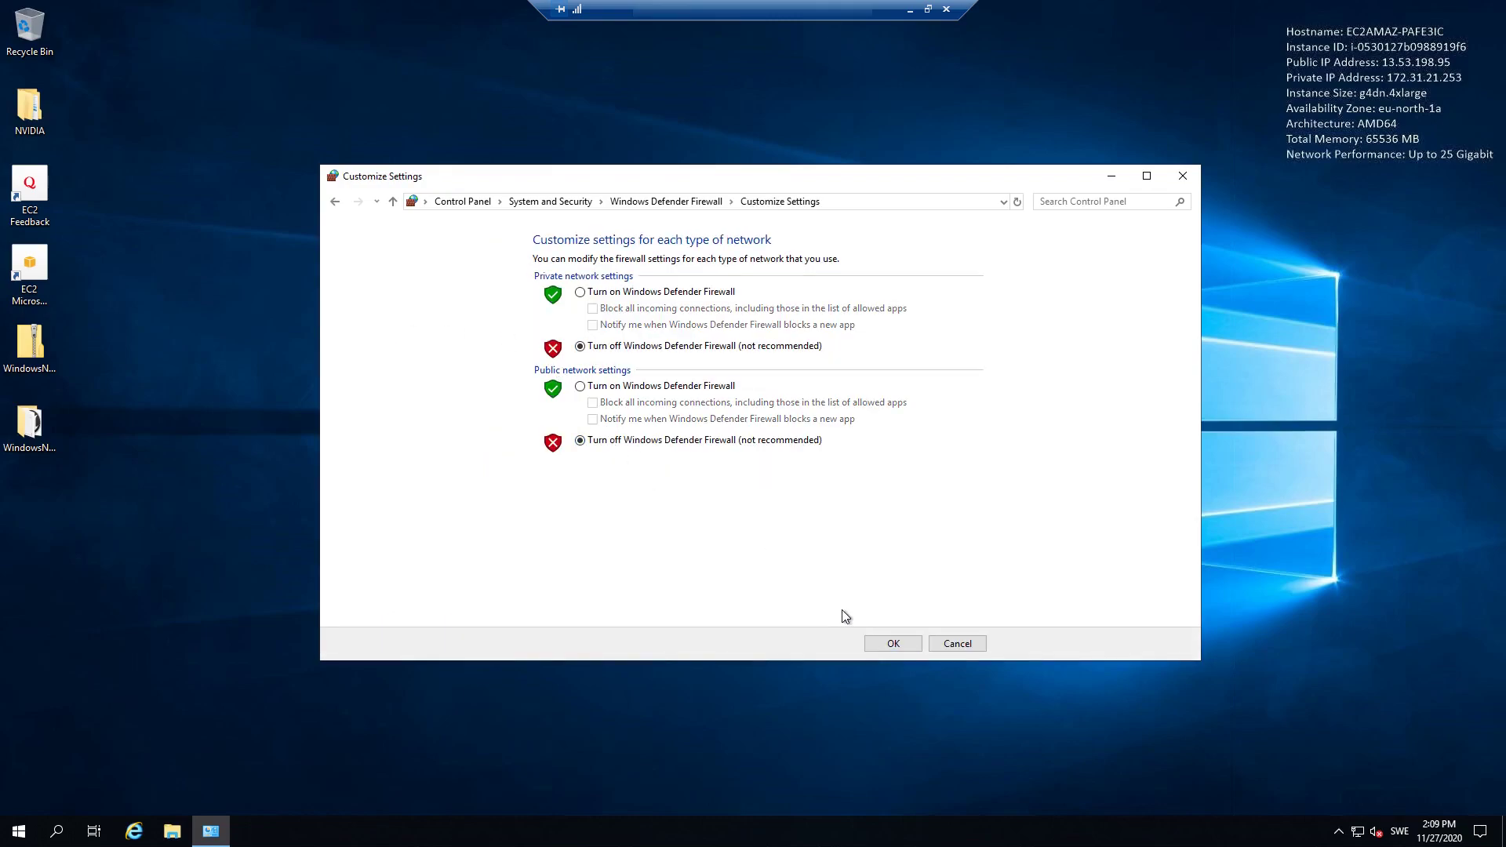
pyautogui.click(882, 641)
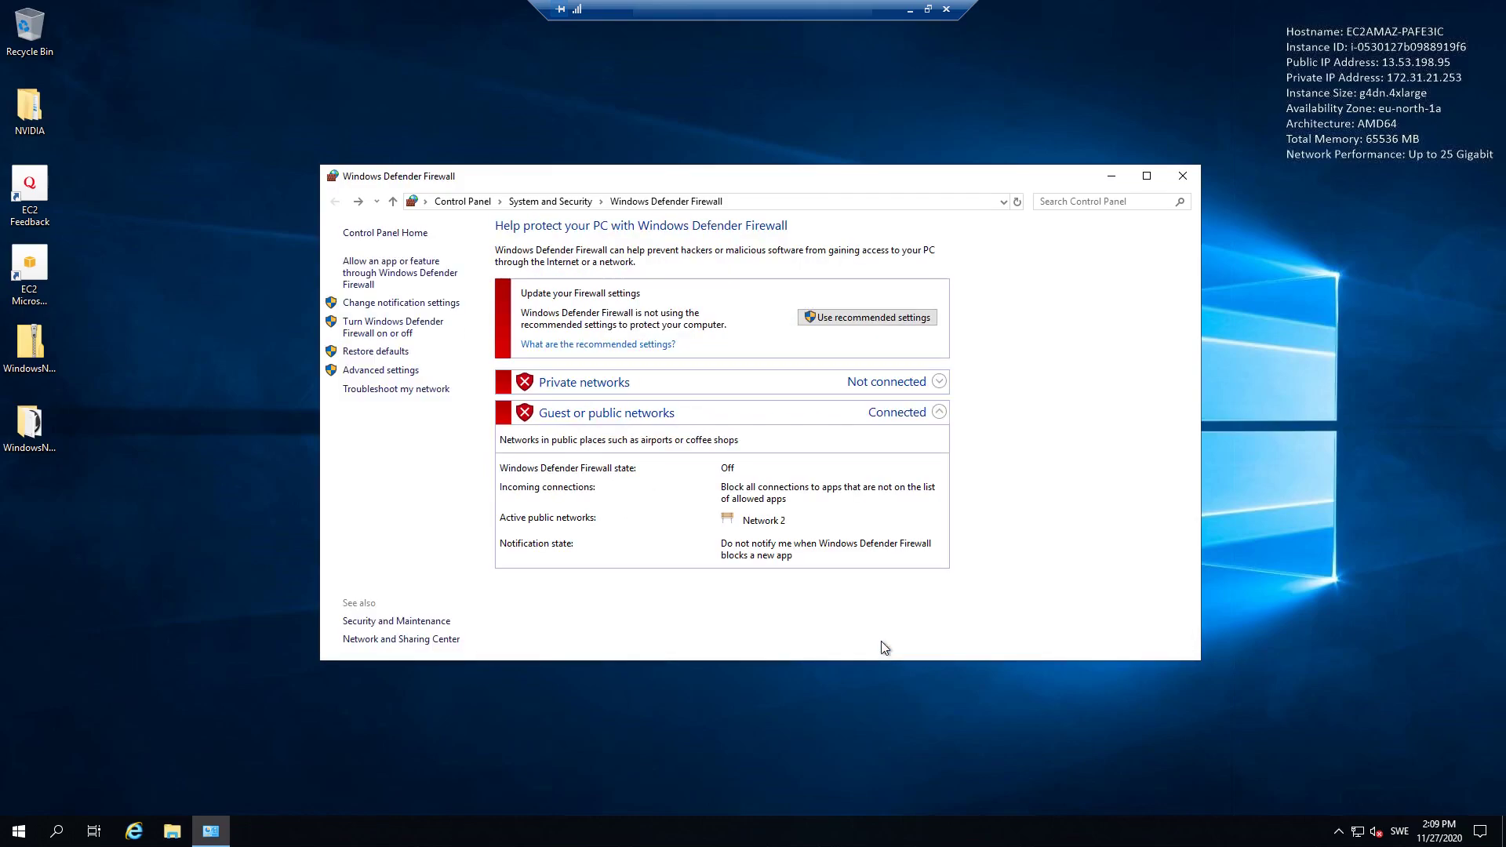
pyautogui.click(1182, 176)
pyautogui.click(19, 831)
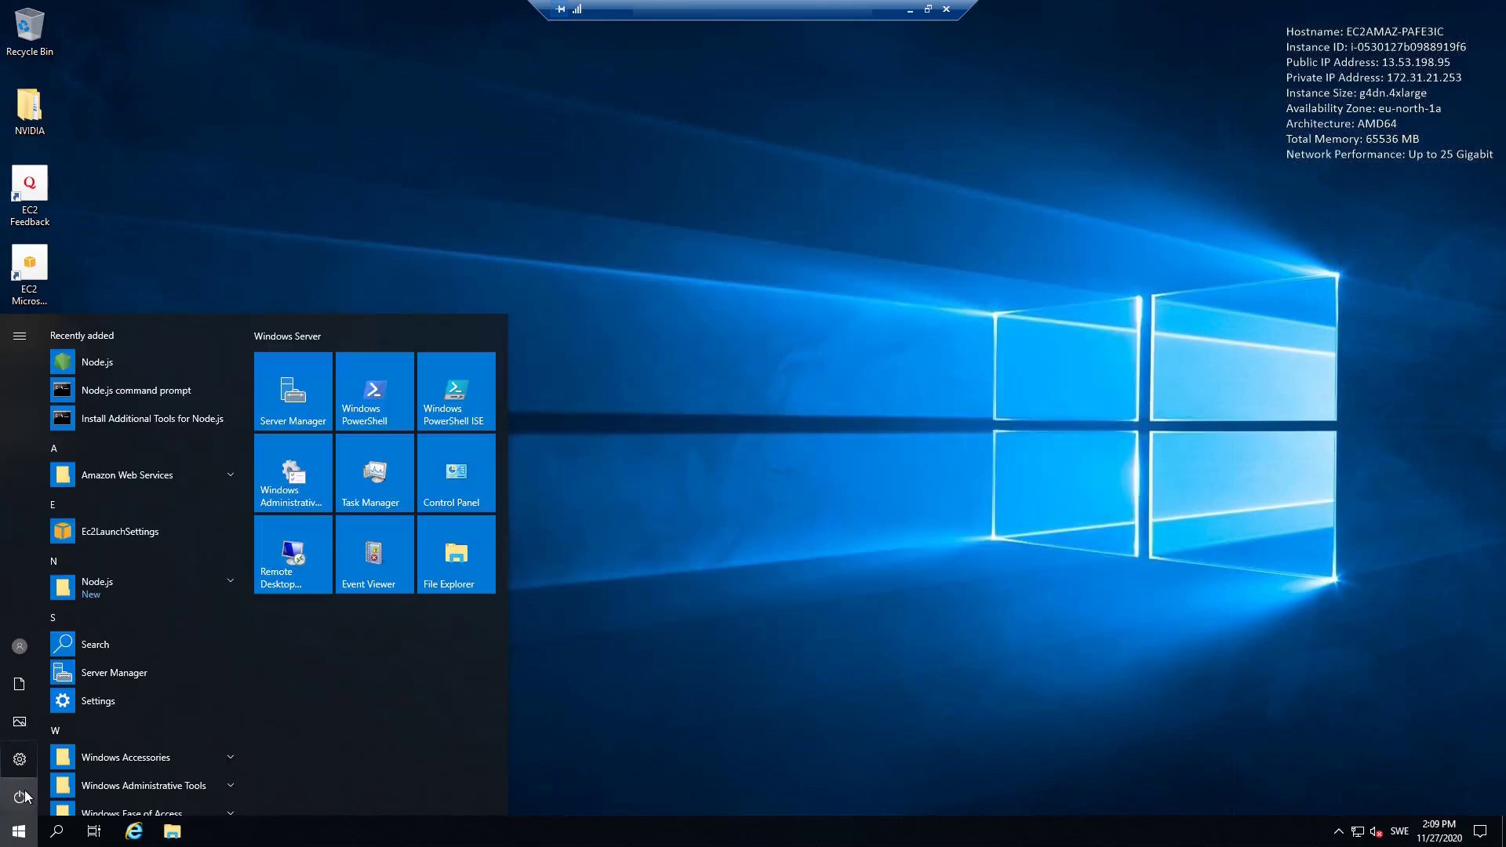
pyautogui.click(19, 796)
pyautogui.click(34, 728)
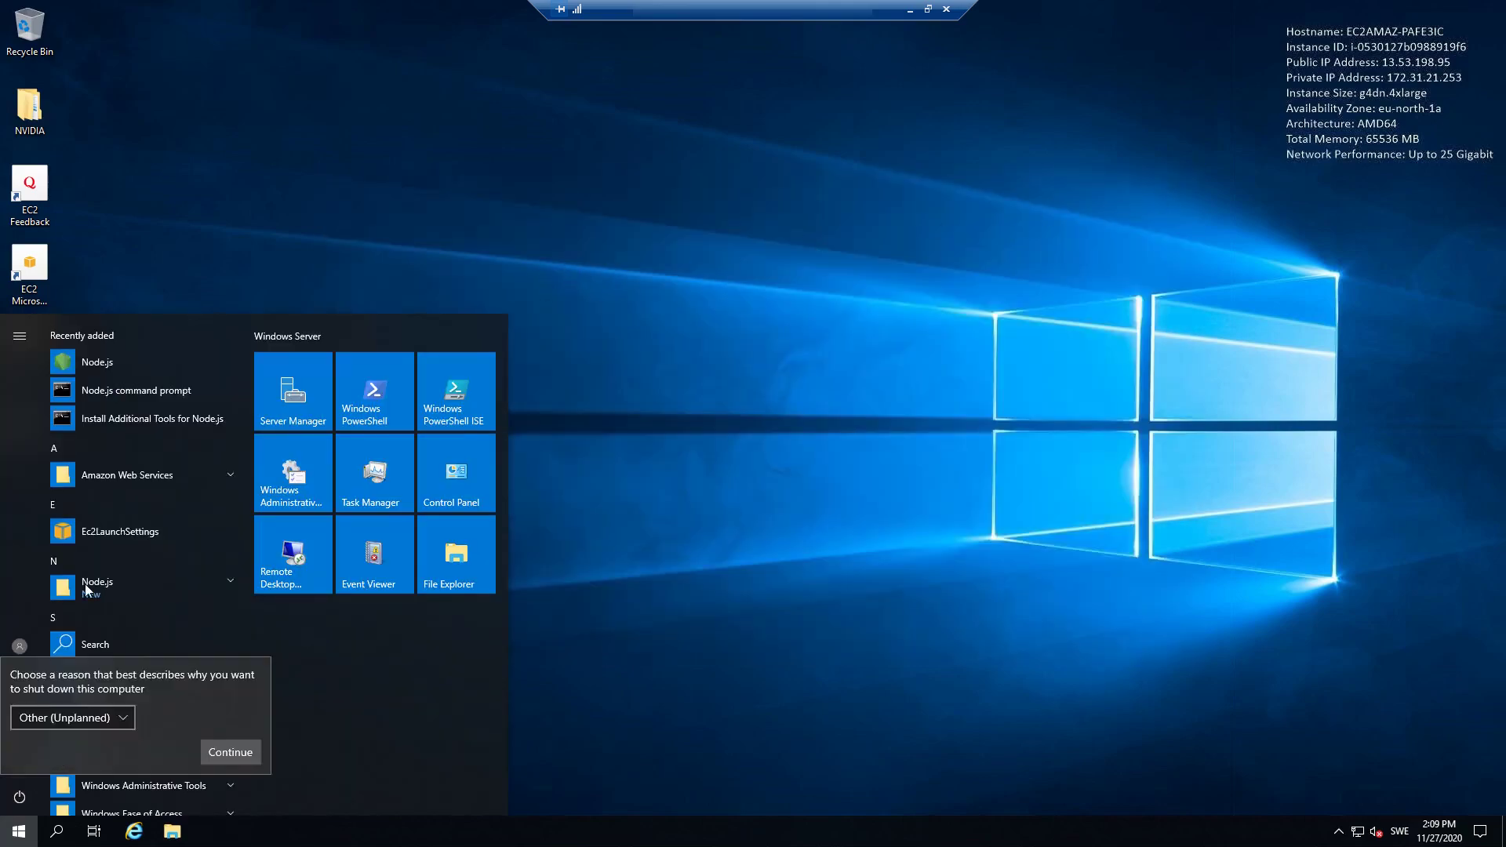
pyautogui.click(100, 716)
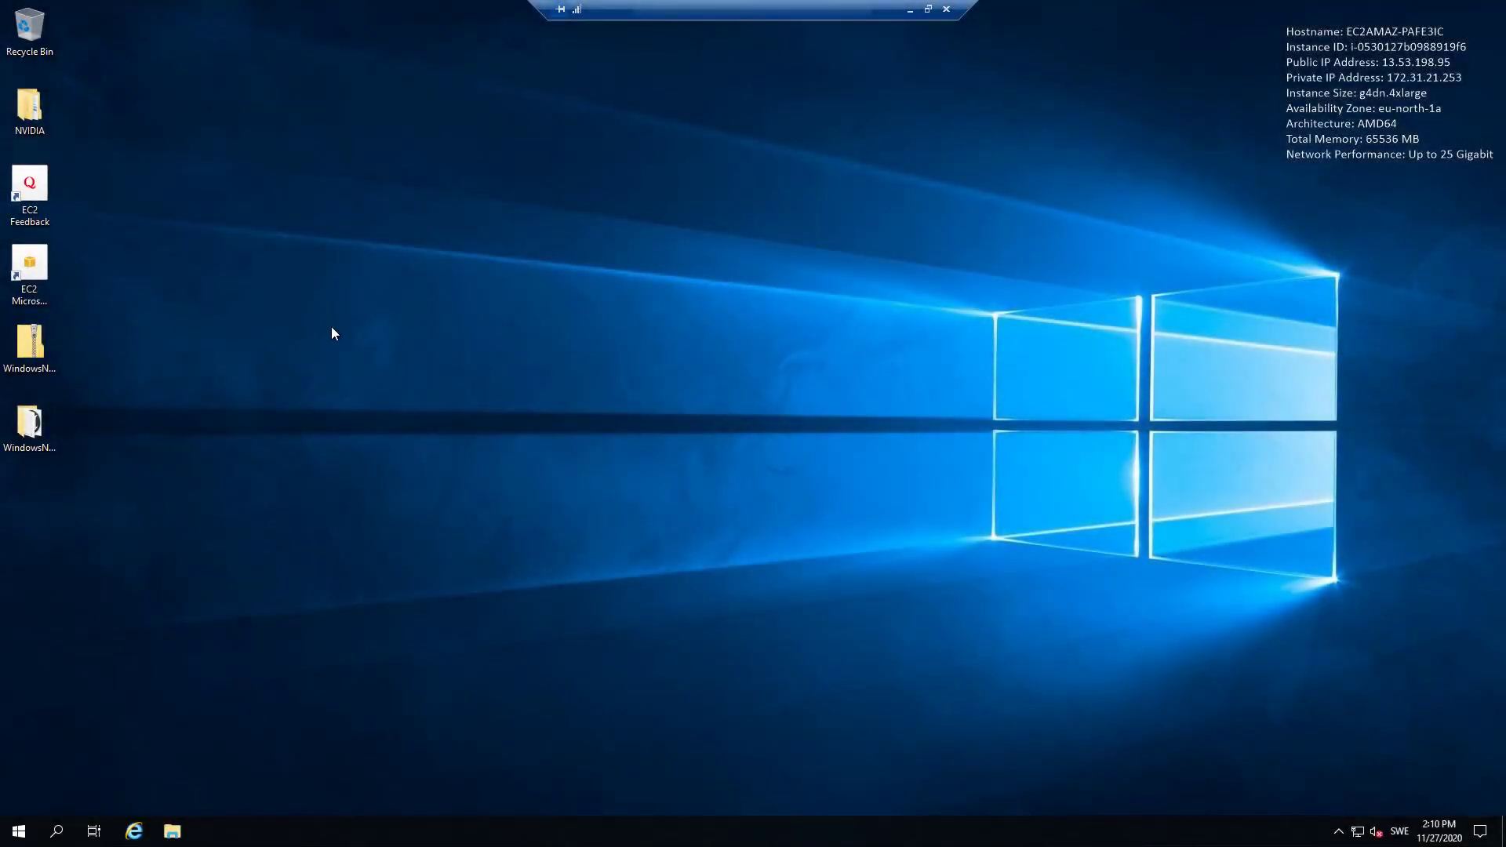
# Open the WindowsNoEditor folder on the desktop and launch the demo through the PixelStreamingDemo shortcut.
pyautogui.doubleClick(50, 425)
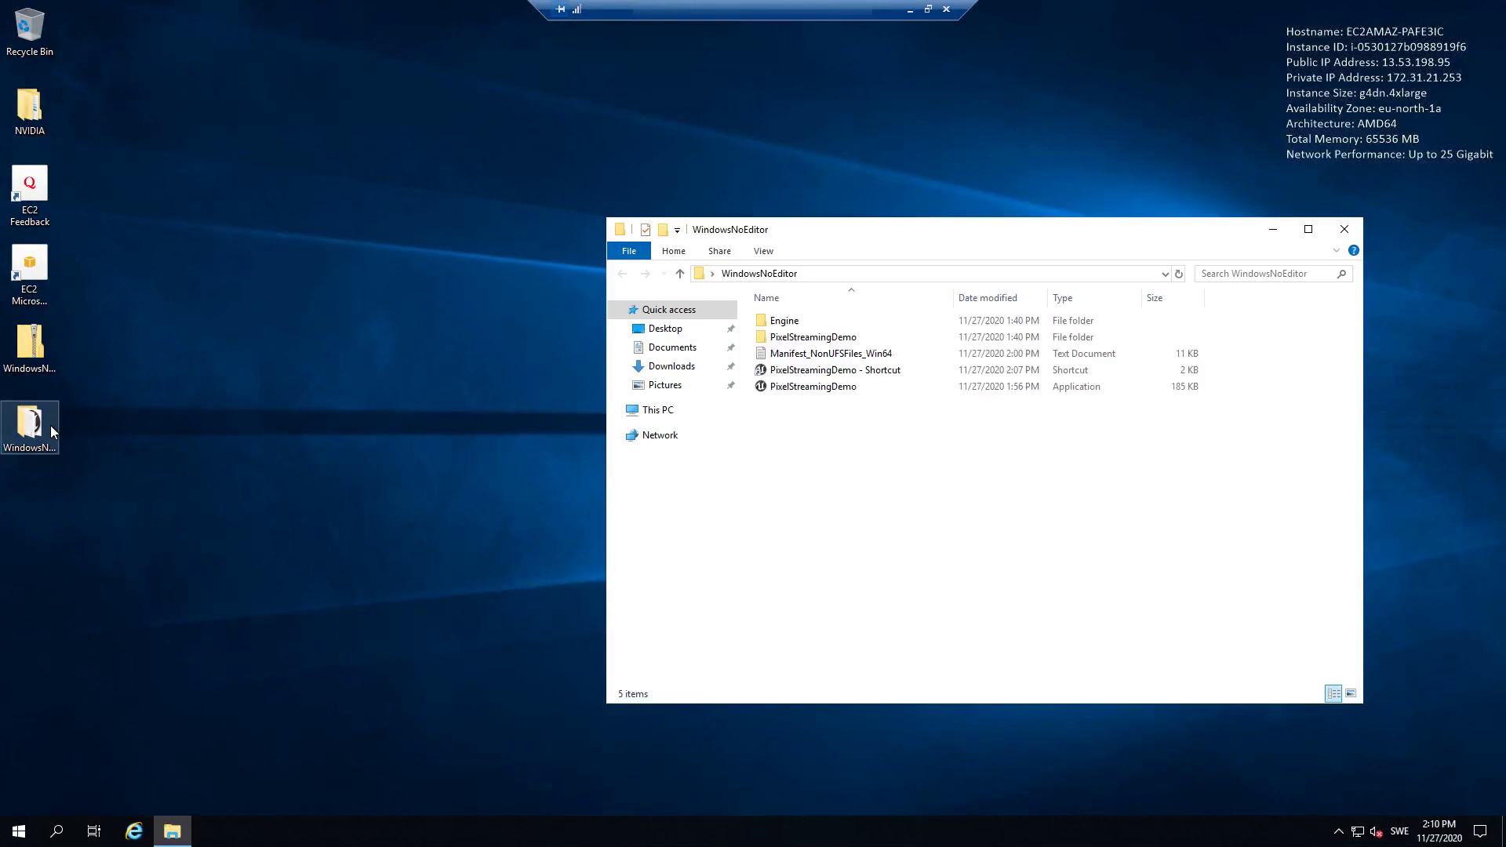
pyautogui.doubleClick(827, 379)
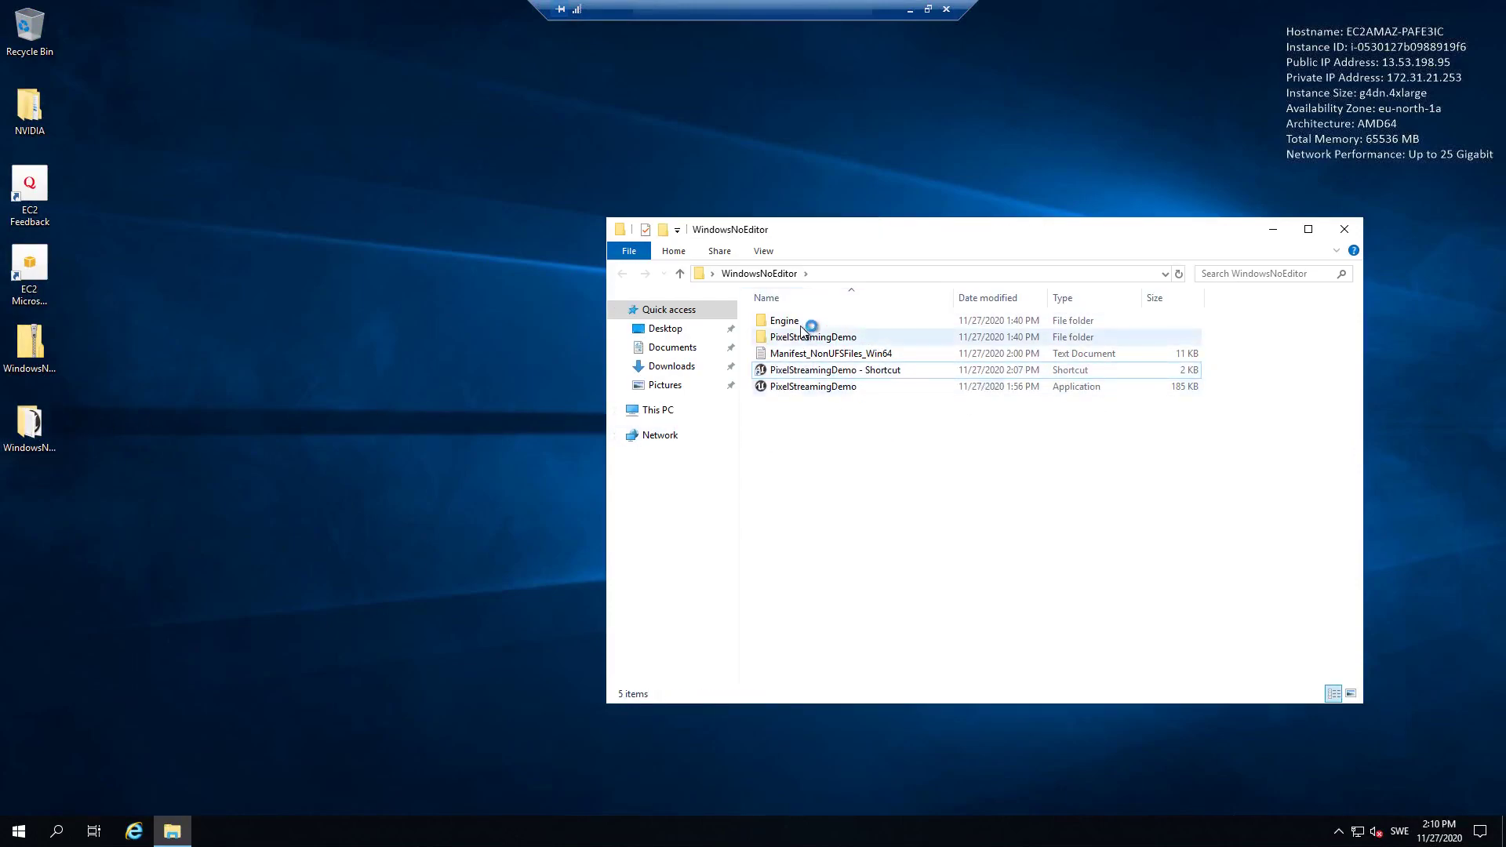
# Start the TURN server by running Start_AWS_TURNServer from Engine\Source\ThirdParty\WebRTC\rev.23789\programs\Win64\VS2017\release.
pyautogui.doubleClick(806, 323)
pyautogui.doubleClick(801, 373)
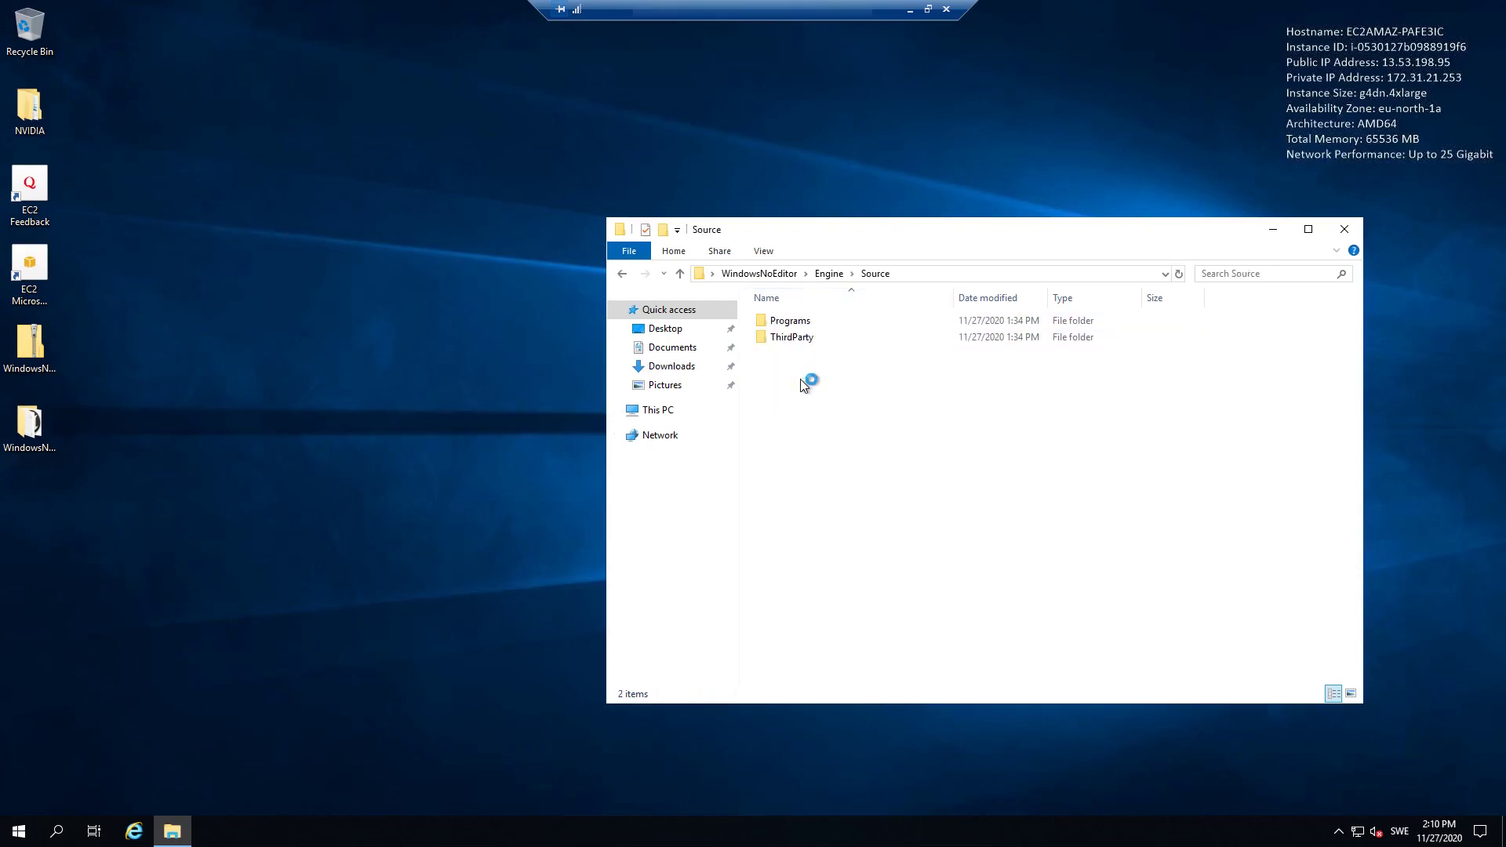
pyautogui.doubleClick(809, 339)
pyautogui.doubleClick(809, 324)
pyautogui.doubleClick(808, 324)
pyautogui.doubleClick(806, 328)
pyautogui.doubleClick(806, 325)
pyautogui.doubleClick(807, 322)
pyautogui.doubleClick(806, 322)
pyautogui.click(809, 326)
pyautogui.doubleClick(809, 327)
# Start the STUN server by running the Start_STUNServer batch file in the same release folder.
pyautogui.click(1019, 513)
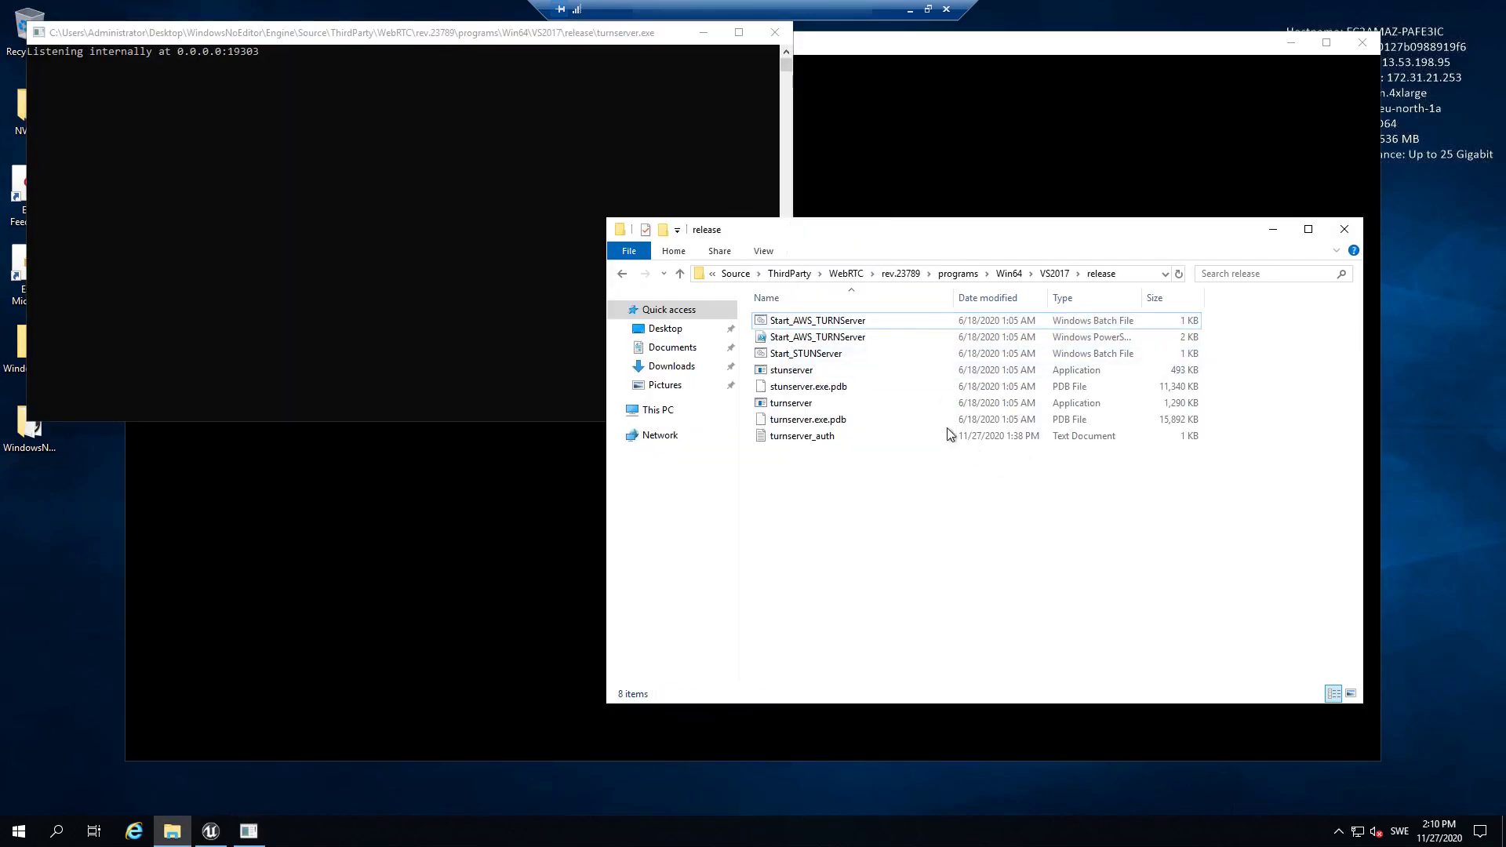
pyautogui.doubleClick(830, 357)
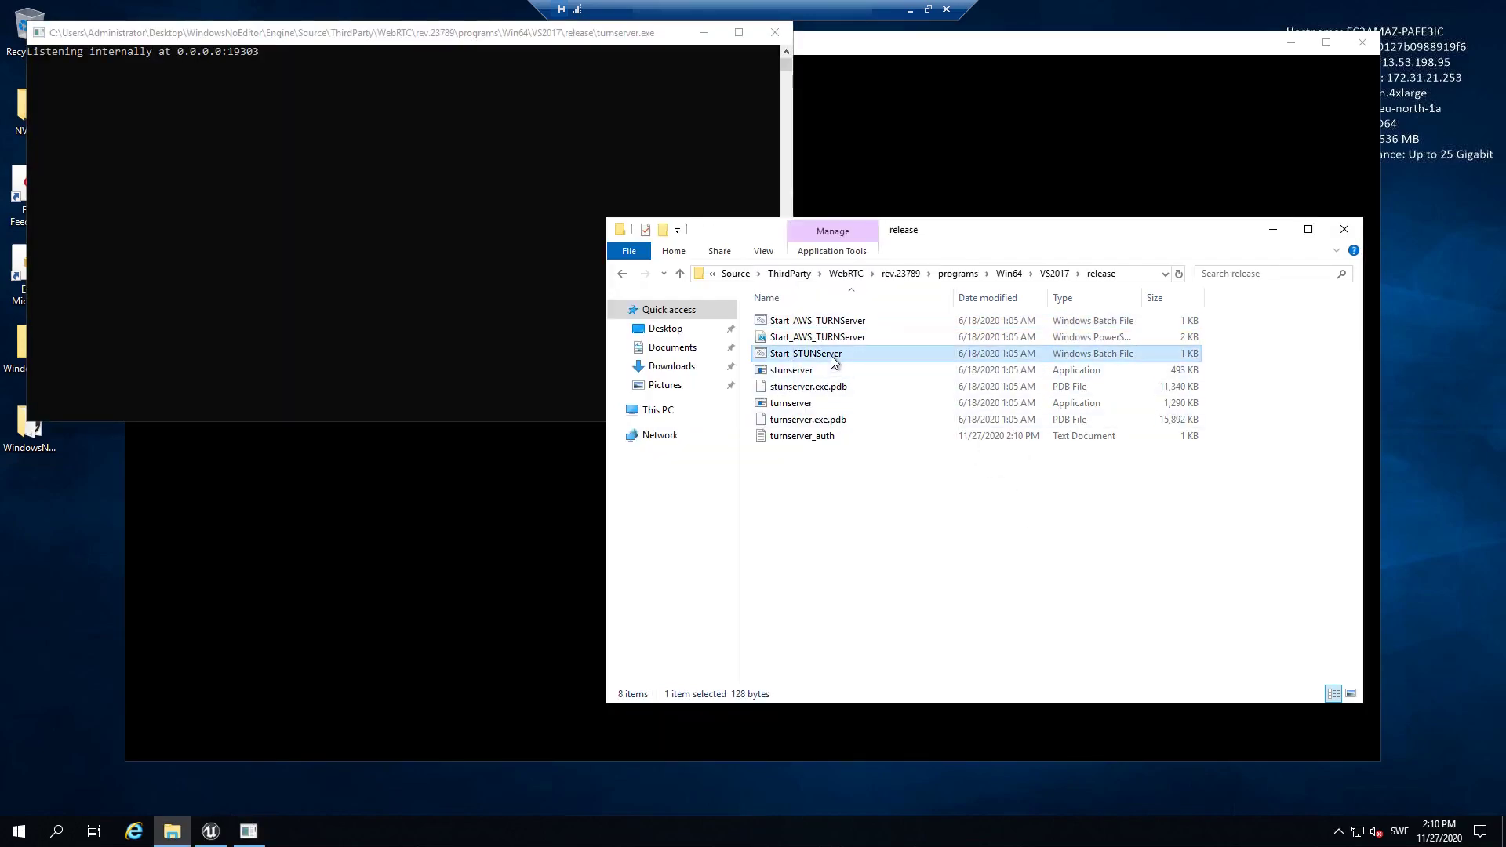
pyautogui.click(926, 517)
# Go back from the release folder to the WindowsNoEditor root folder.
pyautogui.click(623, 275)
pyautogui.click(622, 274)
pyautogui.click(624, 276)
pyautogui.click(623, 275)
pyautogui.click(623, 275)
pyautogui.click(784, 277)
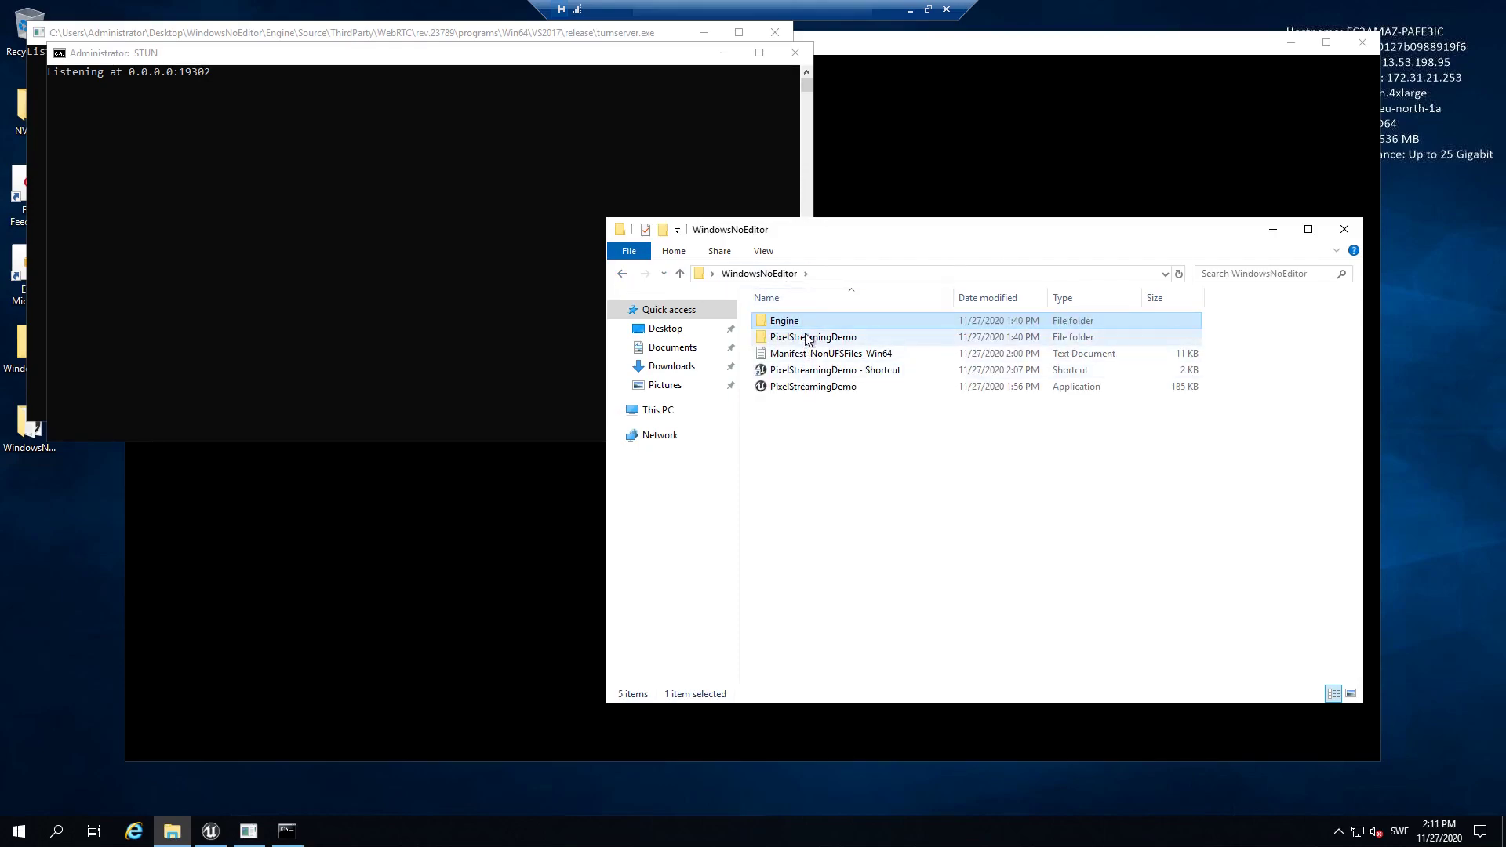
pyautogui.doubleClick(810, 339)
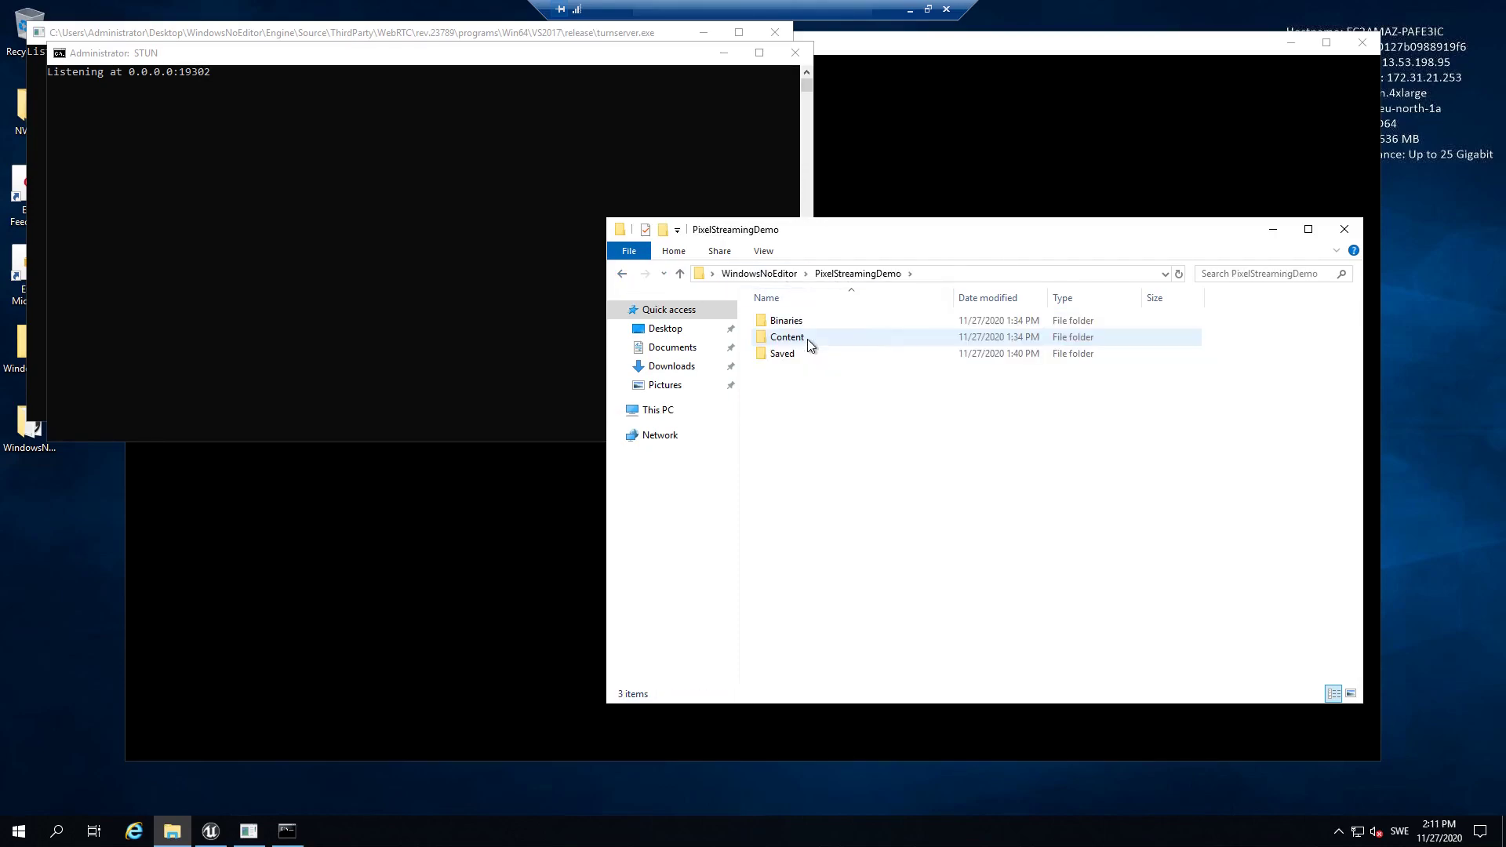
pyautogui.click(760, 274)
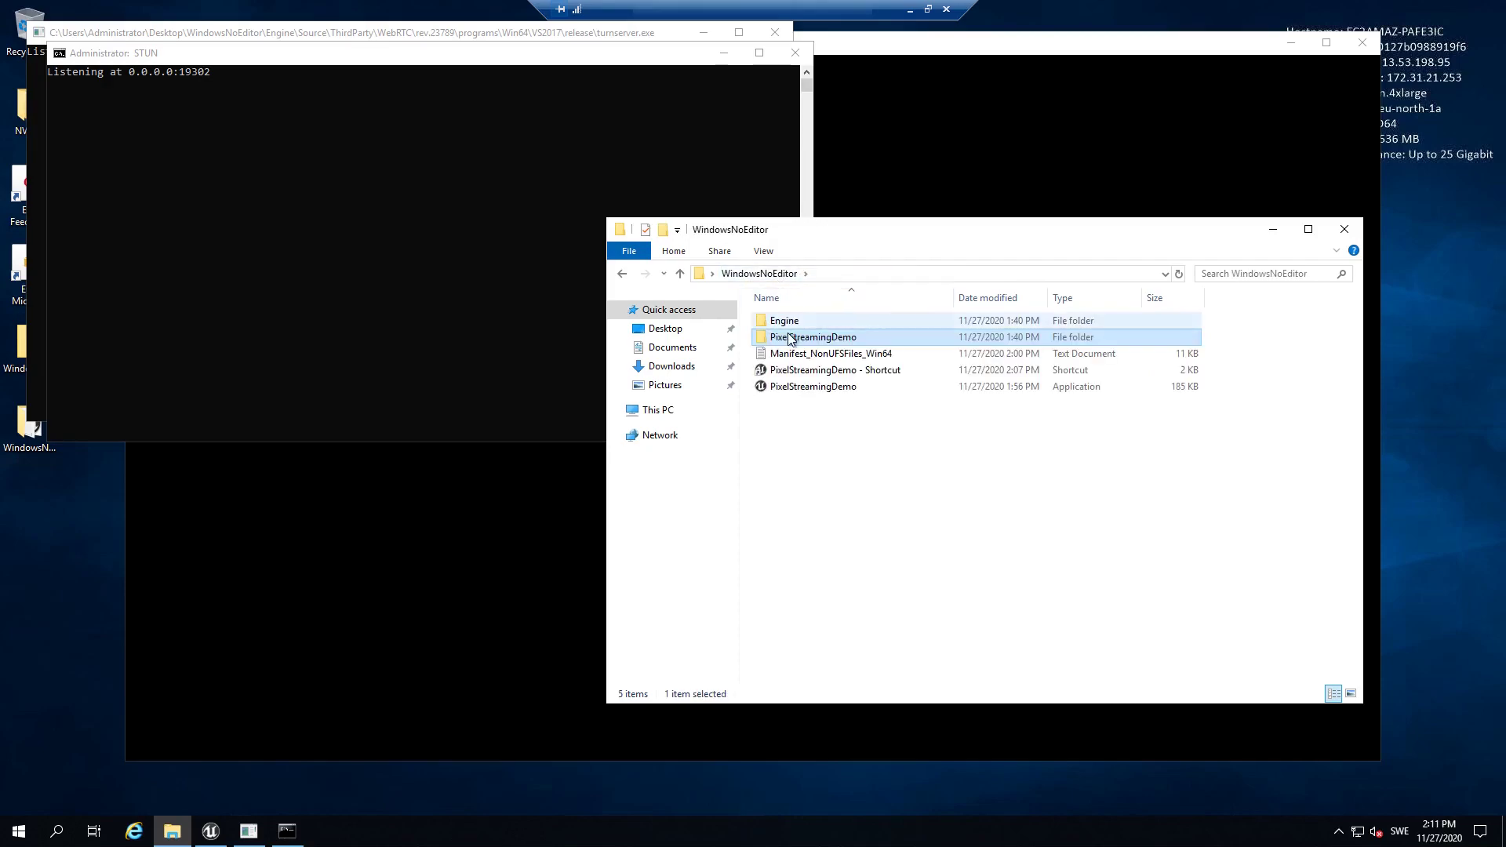
# Start the signalling server by running runAWS_WithTURN from Engine\Source\Programs\PixelStreaming\WebServers\SignallingWebServer.
pyautogui.doubleClick(785, 321)
pyautogui.doubleClick(798, 372)
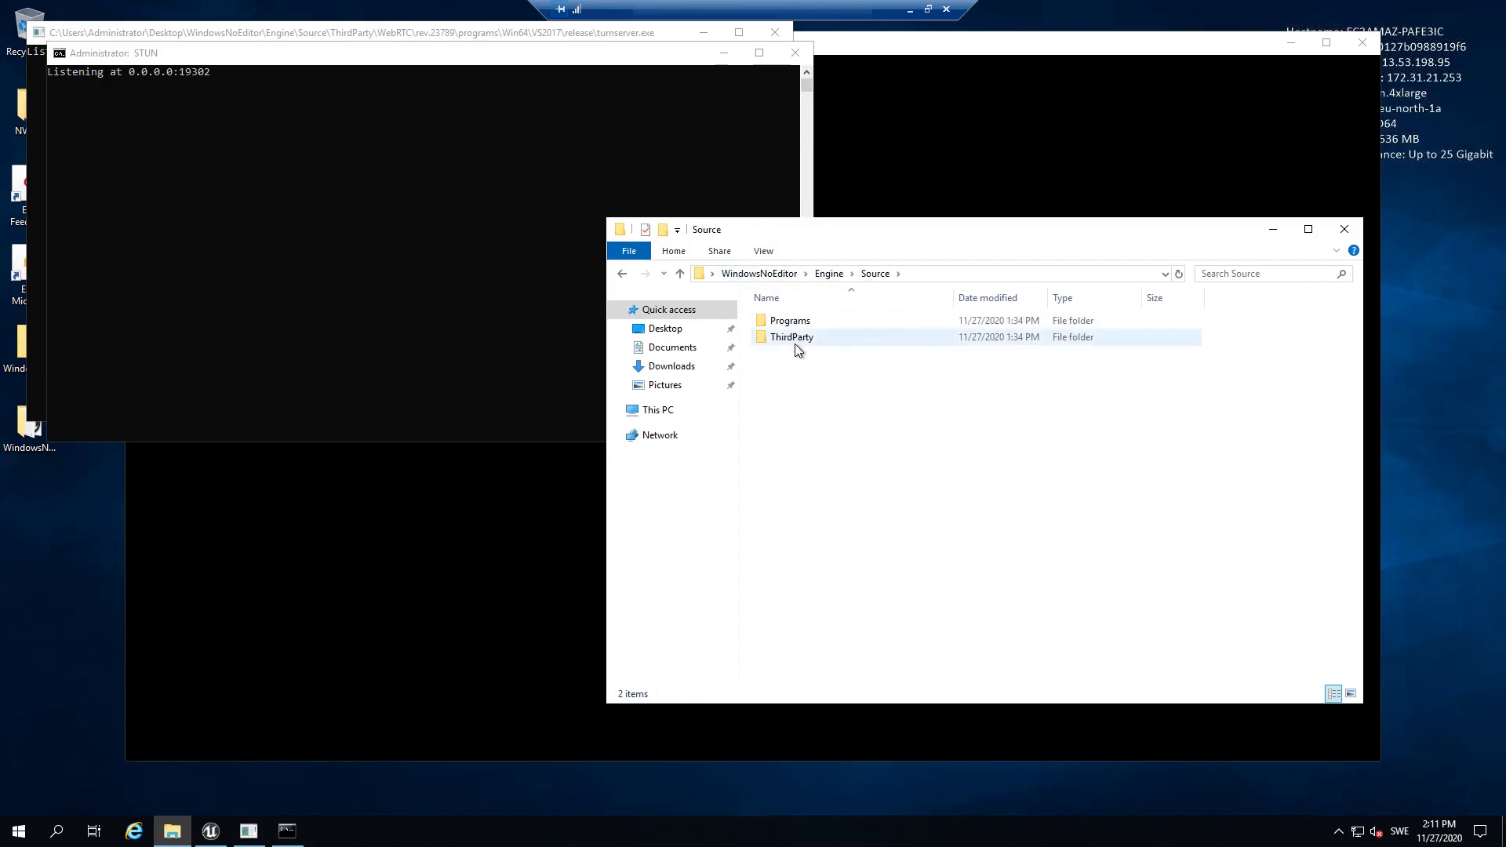
pyautogui.doubleClick(799, 322)
pyautogui.doubleClick(795, 321)
pyautogui.doubleClick(795, 323)
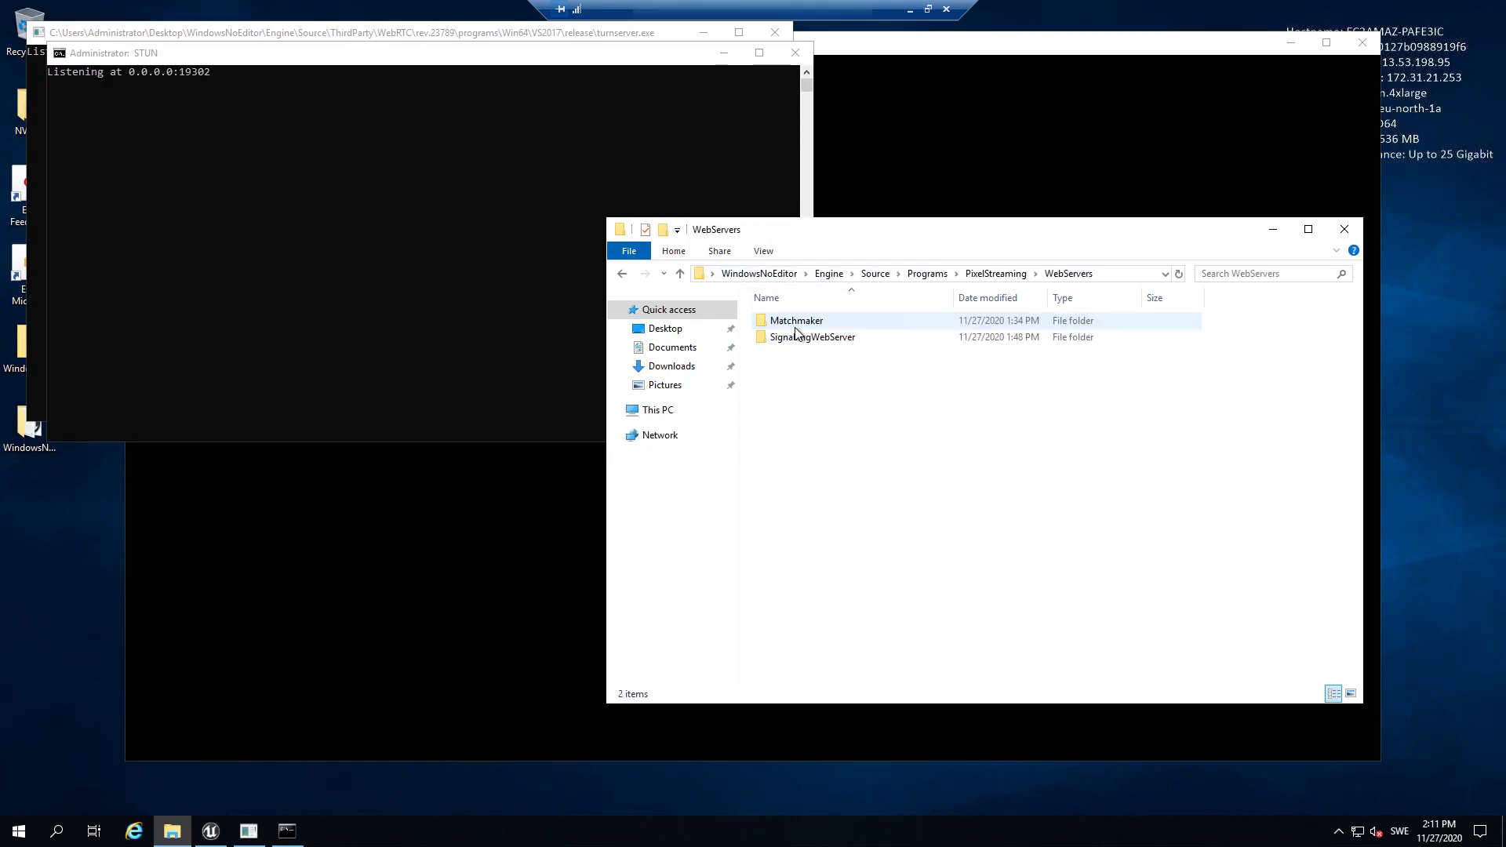
pyautogui.doubleClick(800, 338)
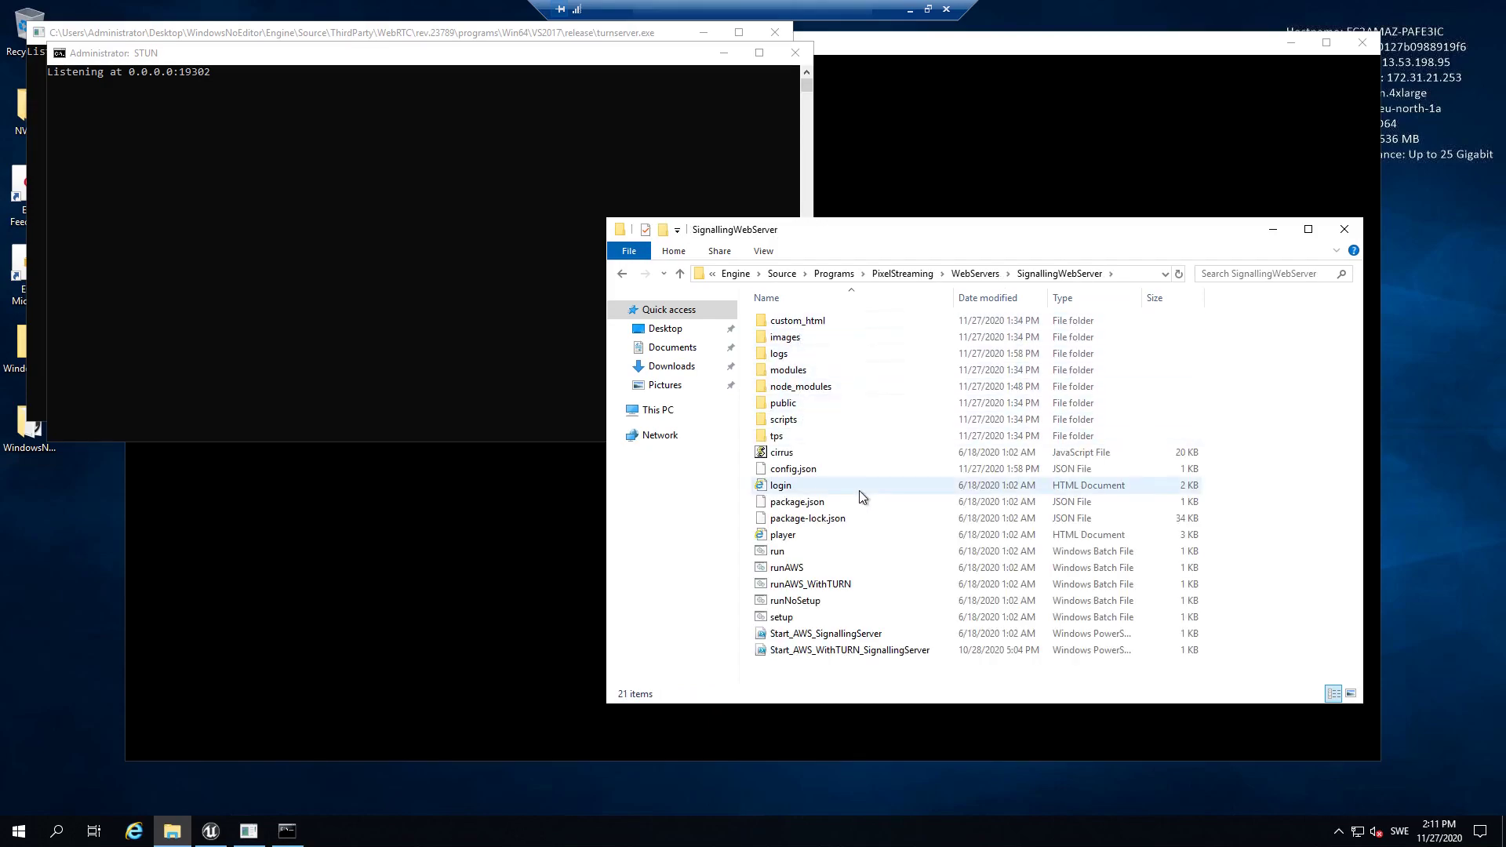
pyautogui.doubleClick(798, 588)
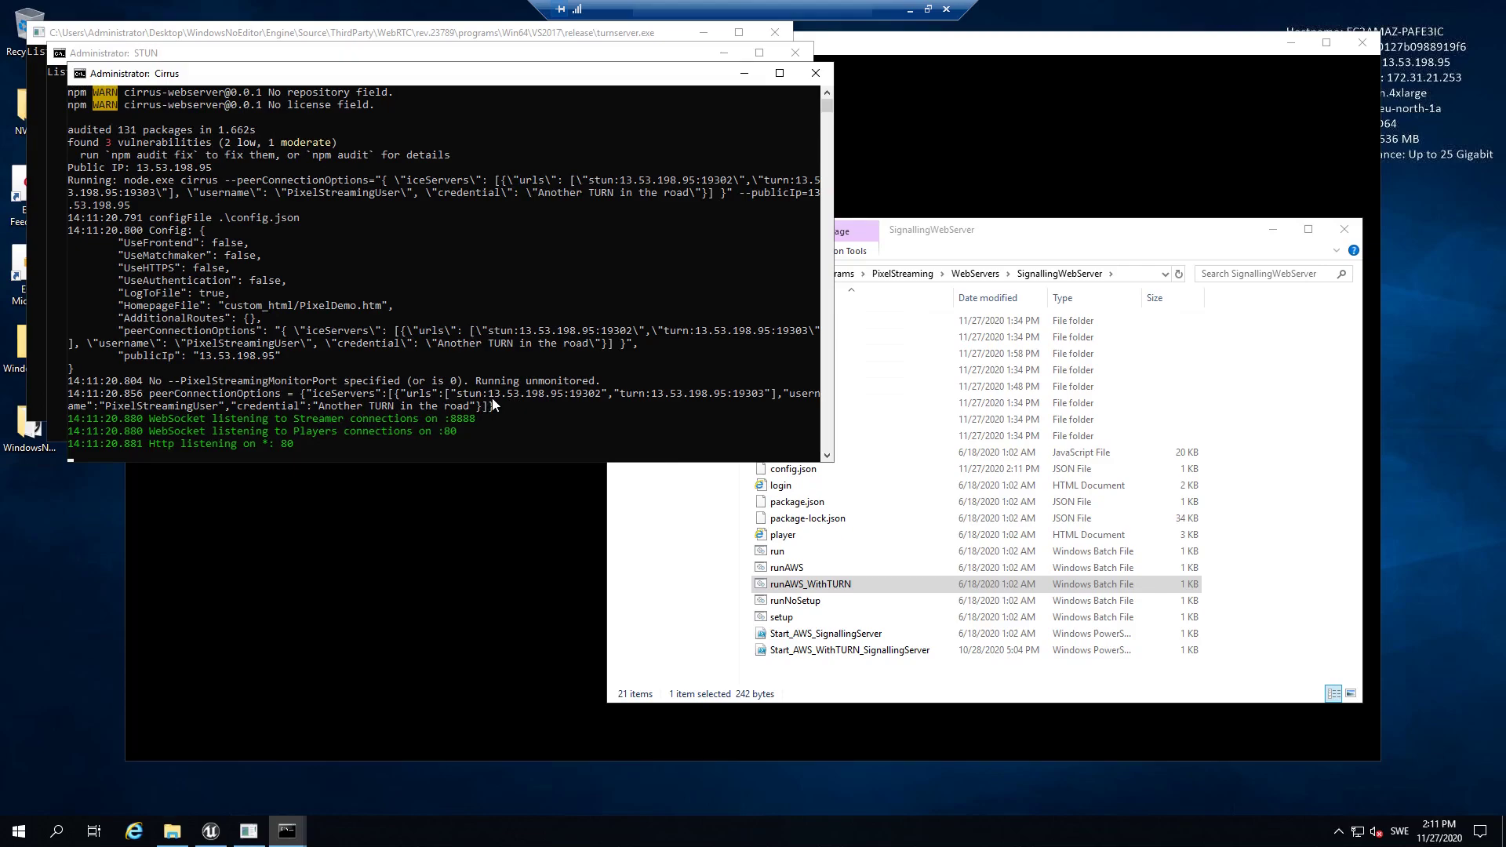
# Try to copy the STUN server's IP address from the peerConnectionOptions line in the Cirrus console.
pyautogui.moveTo(492, 398)
pyautogui.mouseDown()
pyautogui.moveTo(544, 399)
pyautogui.moveTo(511, 399)
pyautogui.mouseUp()
pyautogui.rightClick(563, 396)
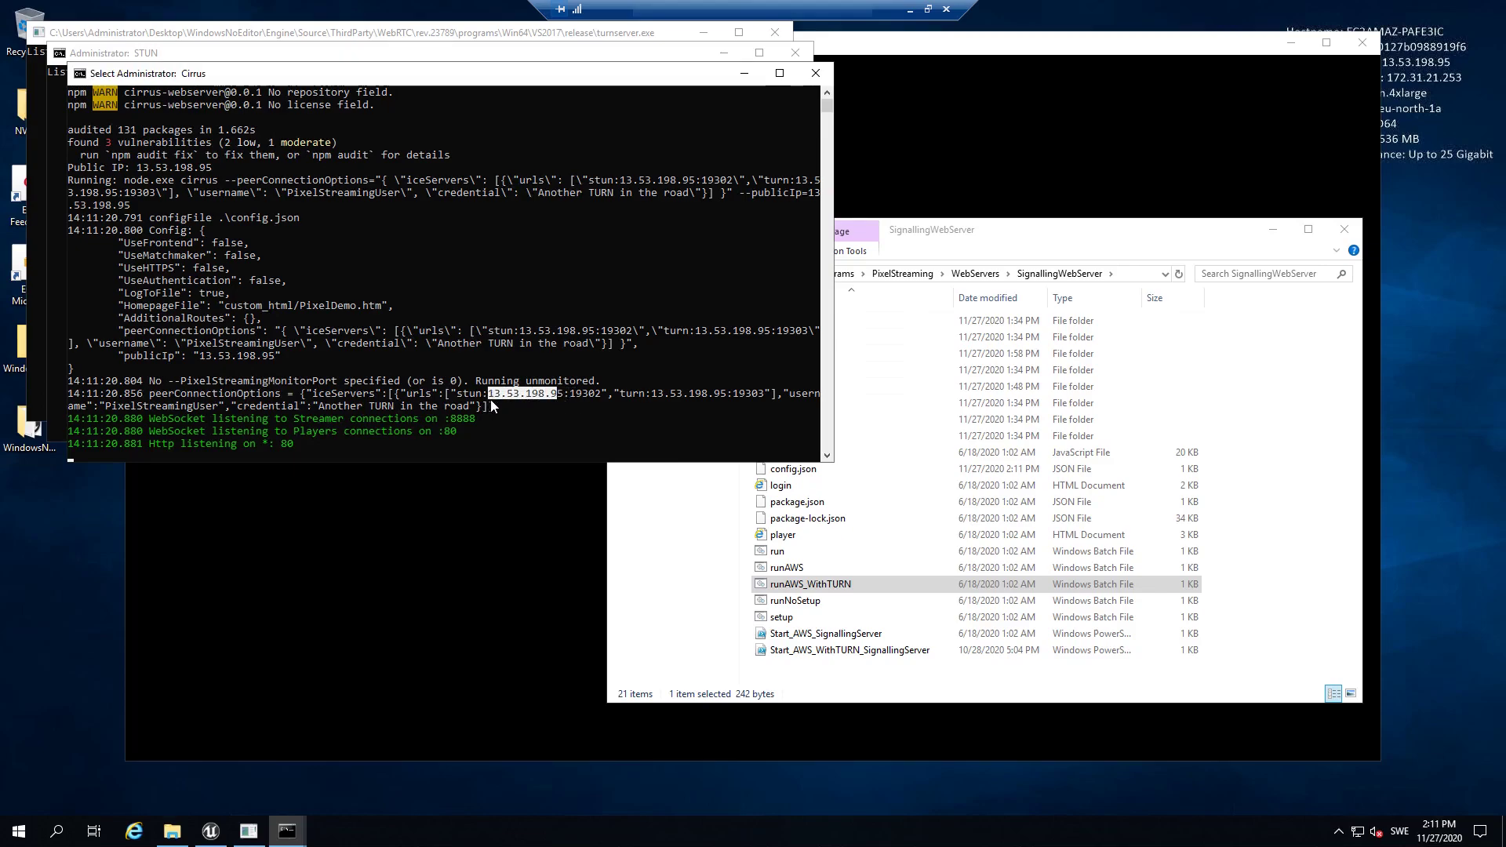
pyautogui.rightClick(490, 448)
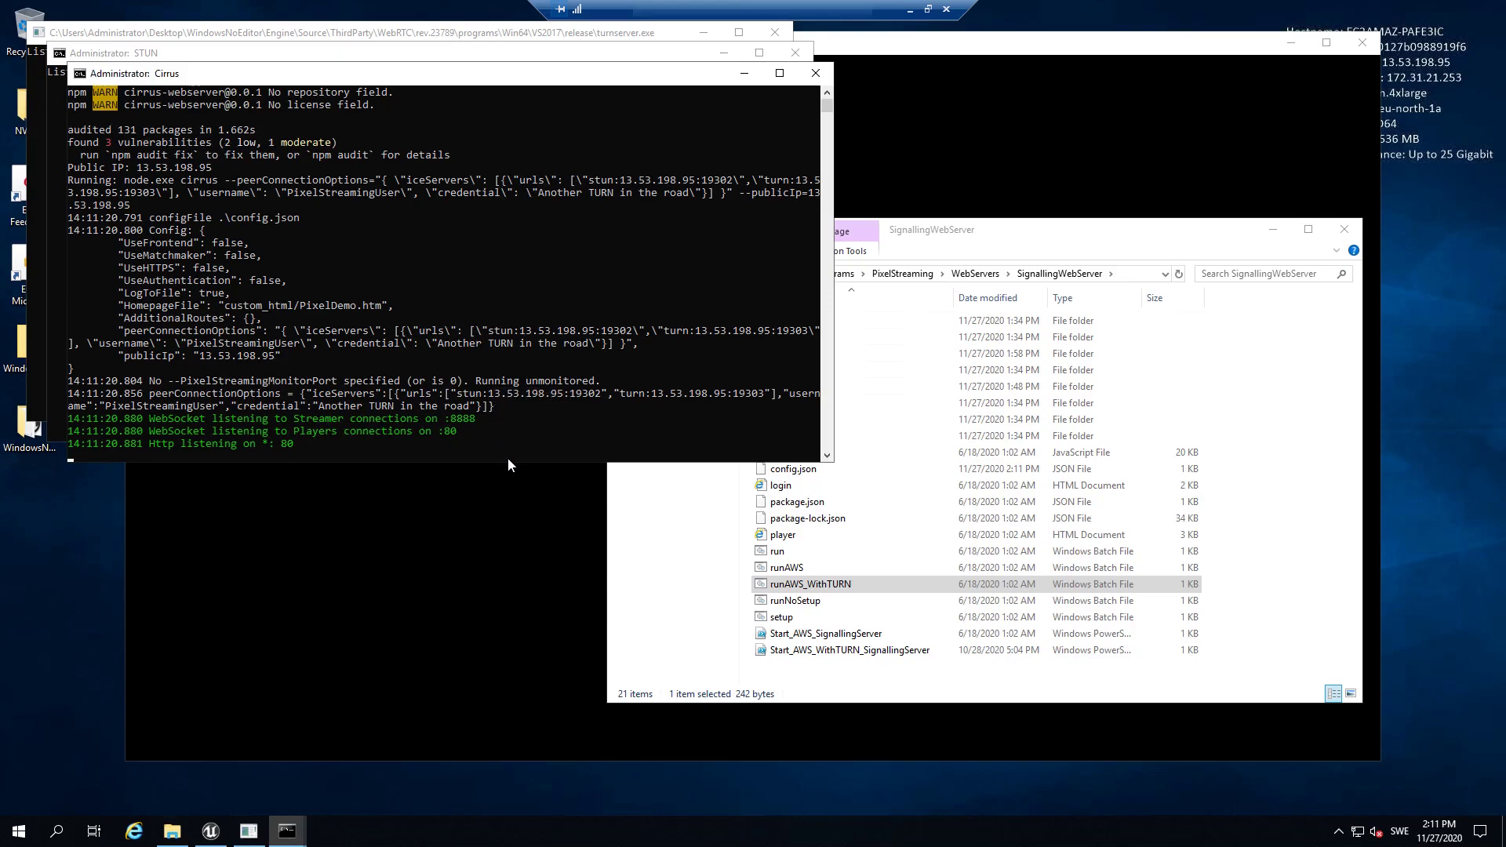
# Take the remote desktop session out of full screen and close the local Skrivbord folder window.
pyautogui.click(957, 671)
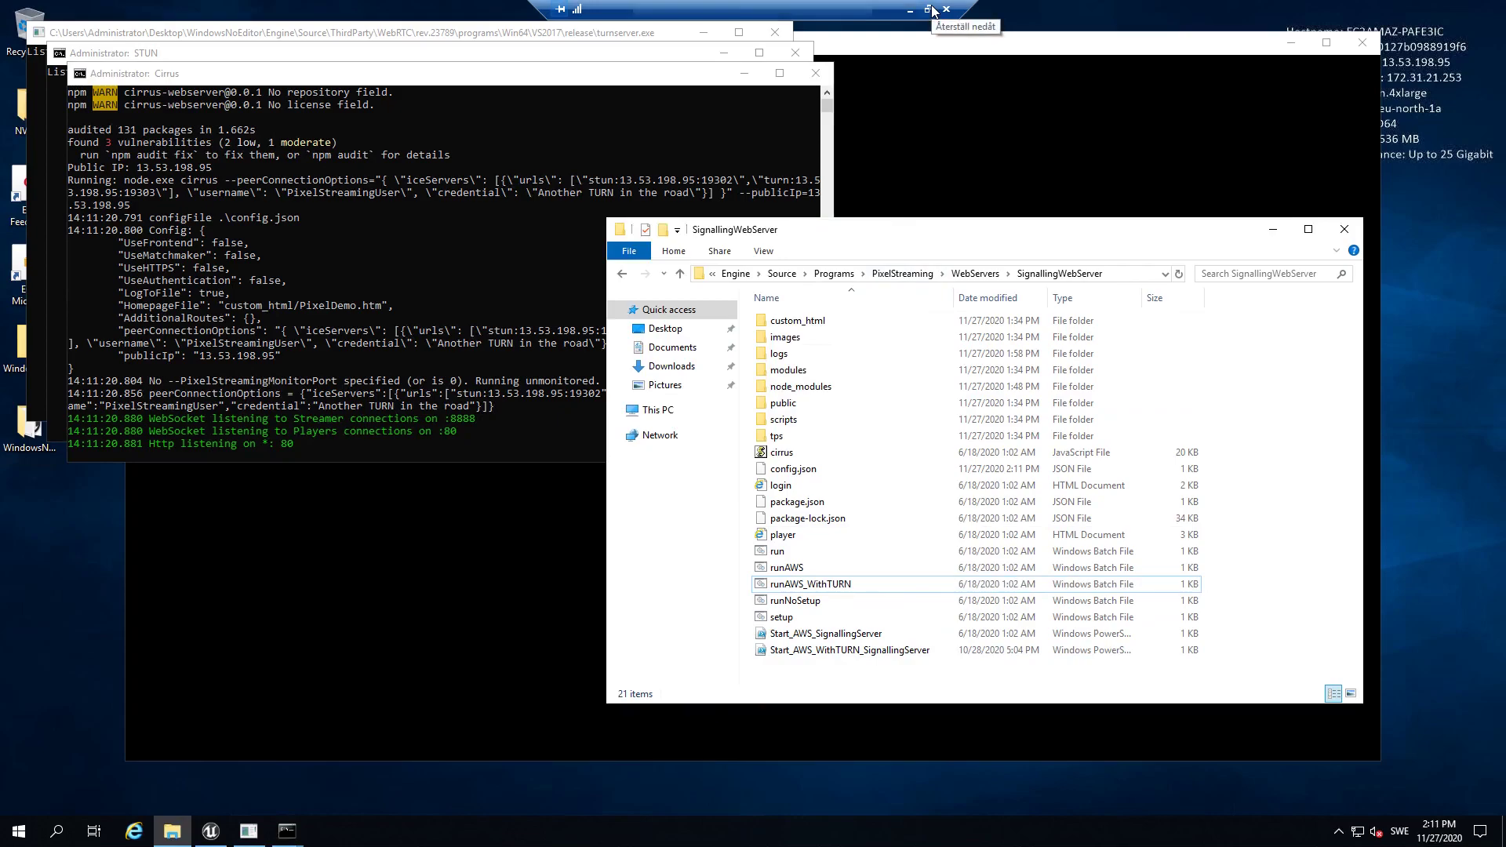
pyautogui.click(472, 259)
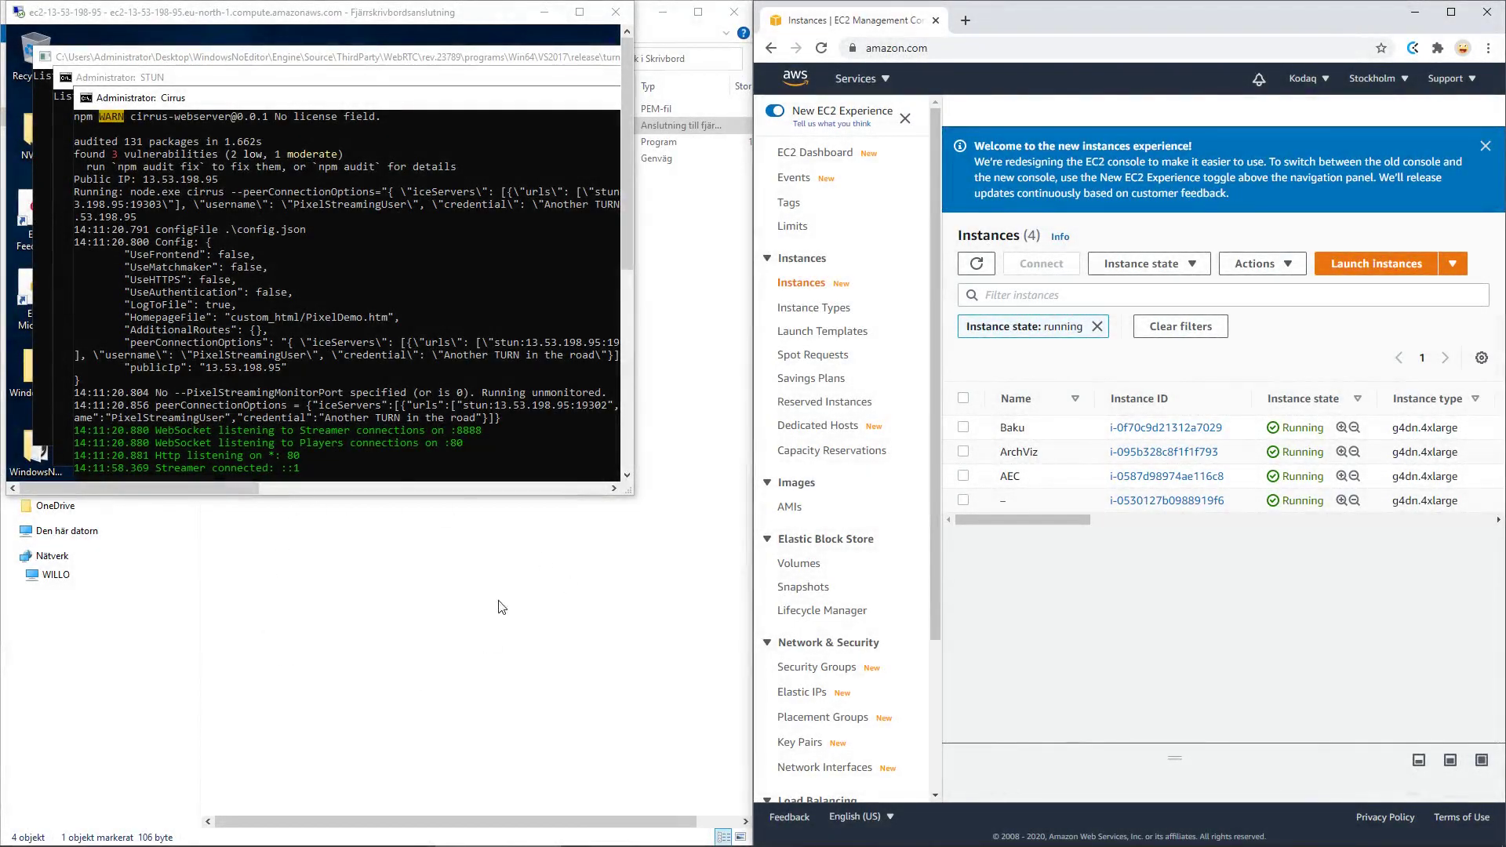
pyautogui.click(383, 589)
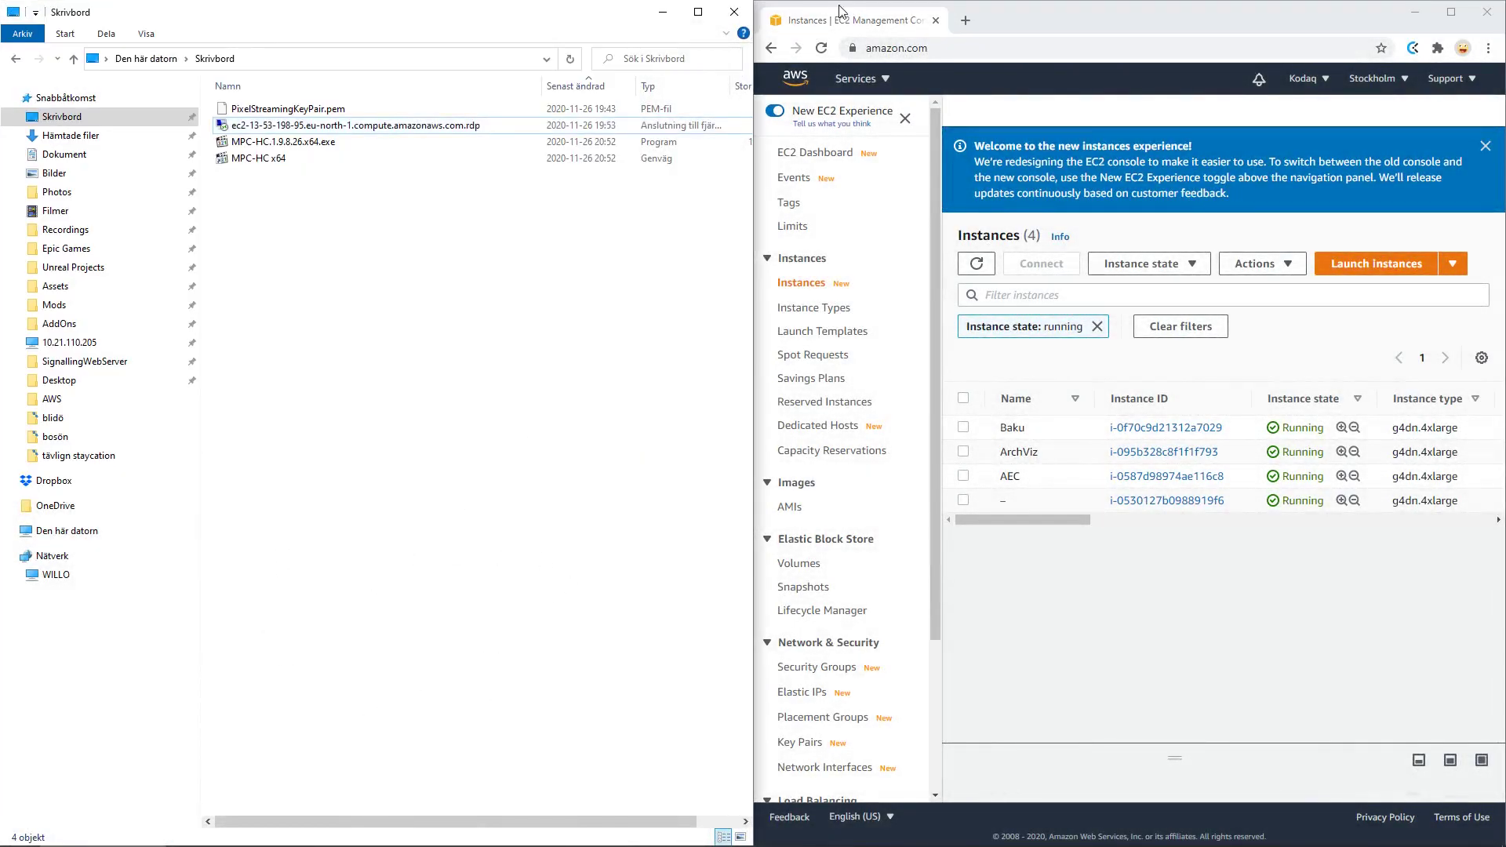
pyautogui.click(734, 11)
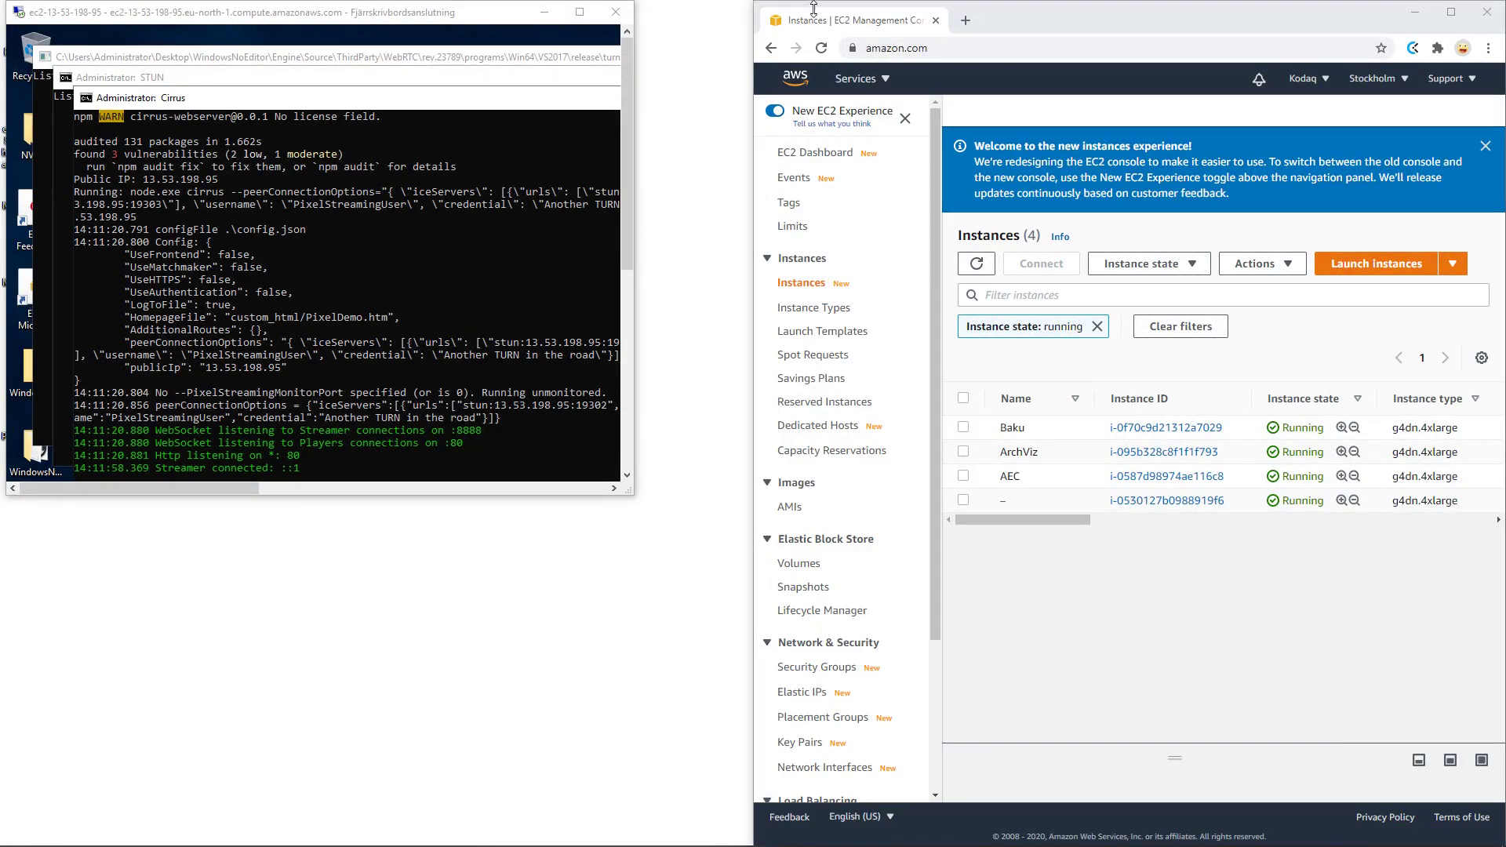
# Select the unnamed running EC2 instance, expand its details pane, and copy its public IPv4 address.
pyautogui.moveTo(1087, 520)
pyautogui.mouseDown()
pyautogui.moveTo(1167, 522)
pyautogui.moveTo(1061, 524)
pyautogui.mouseUp()
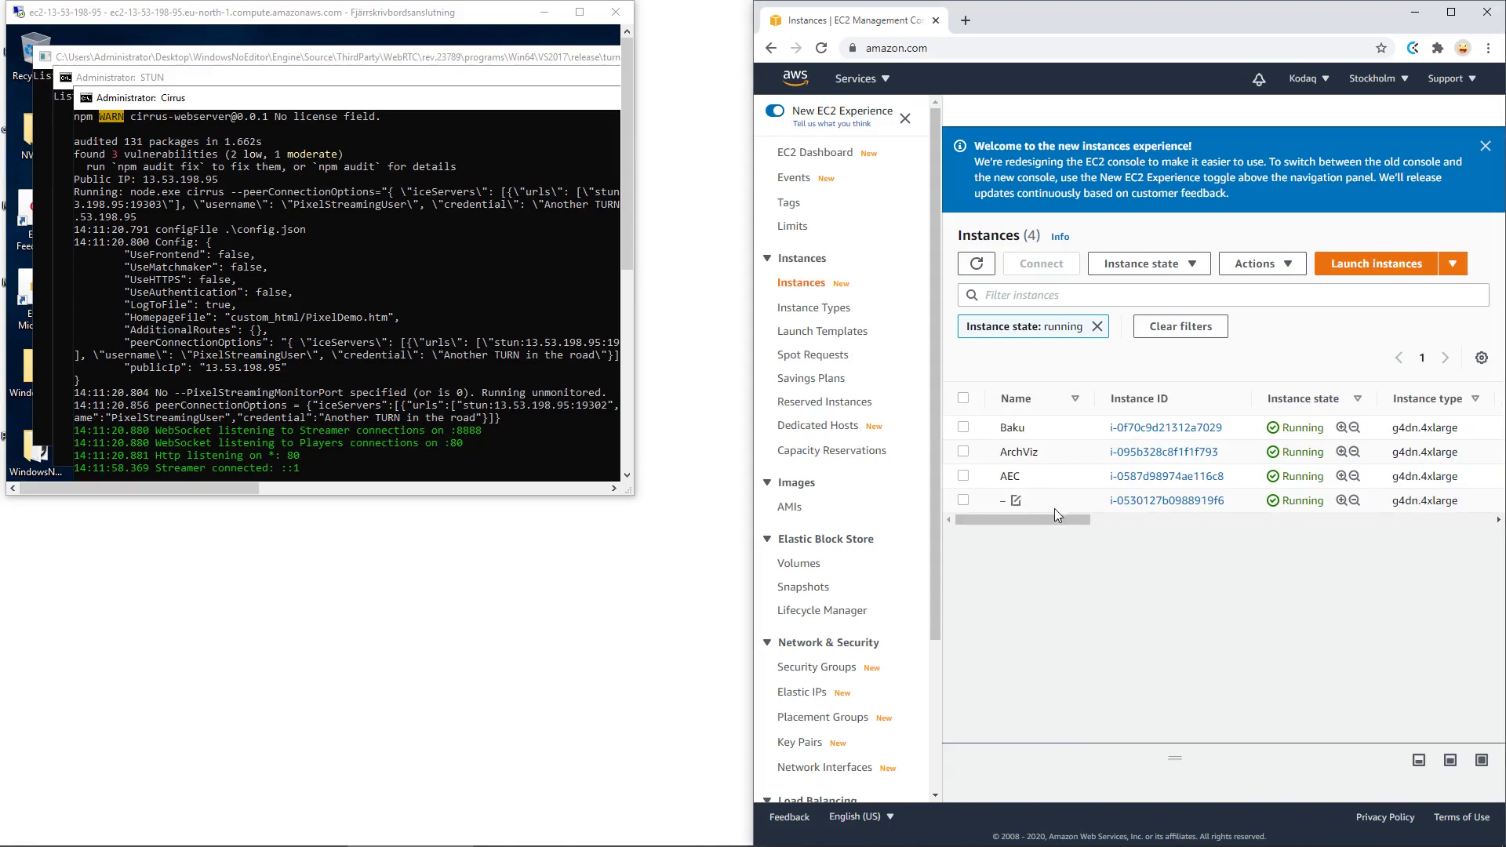
pyautogui.click(1056, 506)
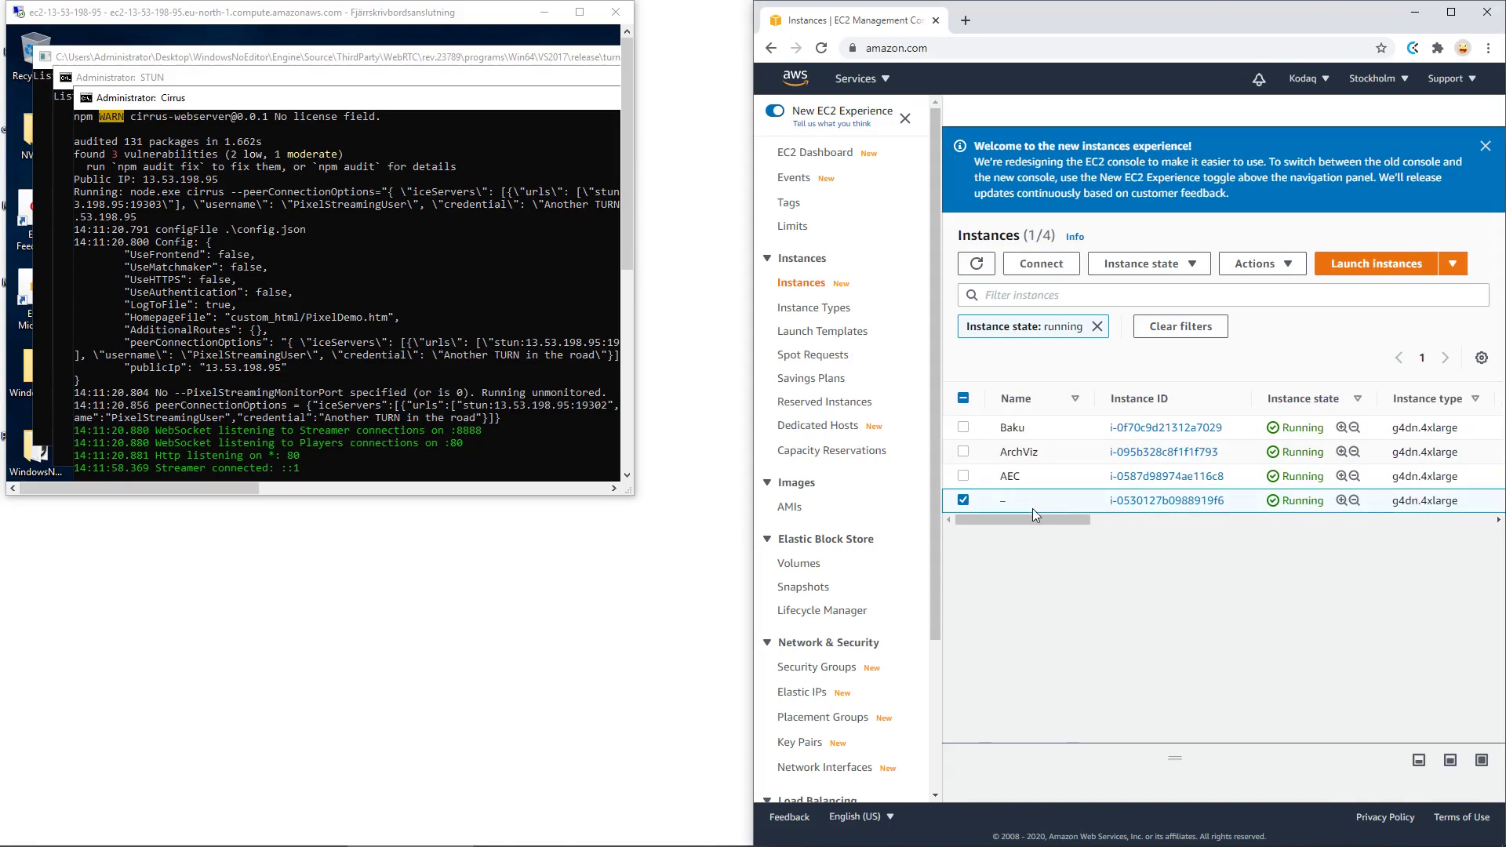
pyautogui.click(1452, 761)
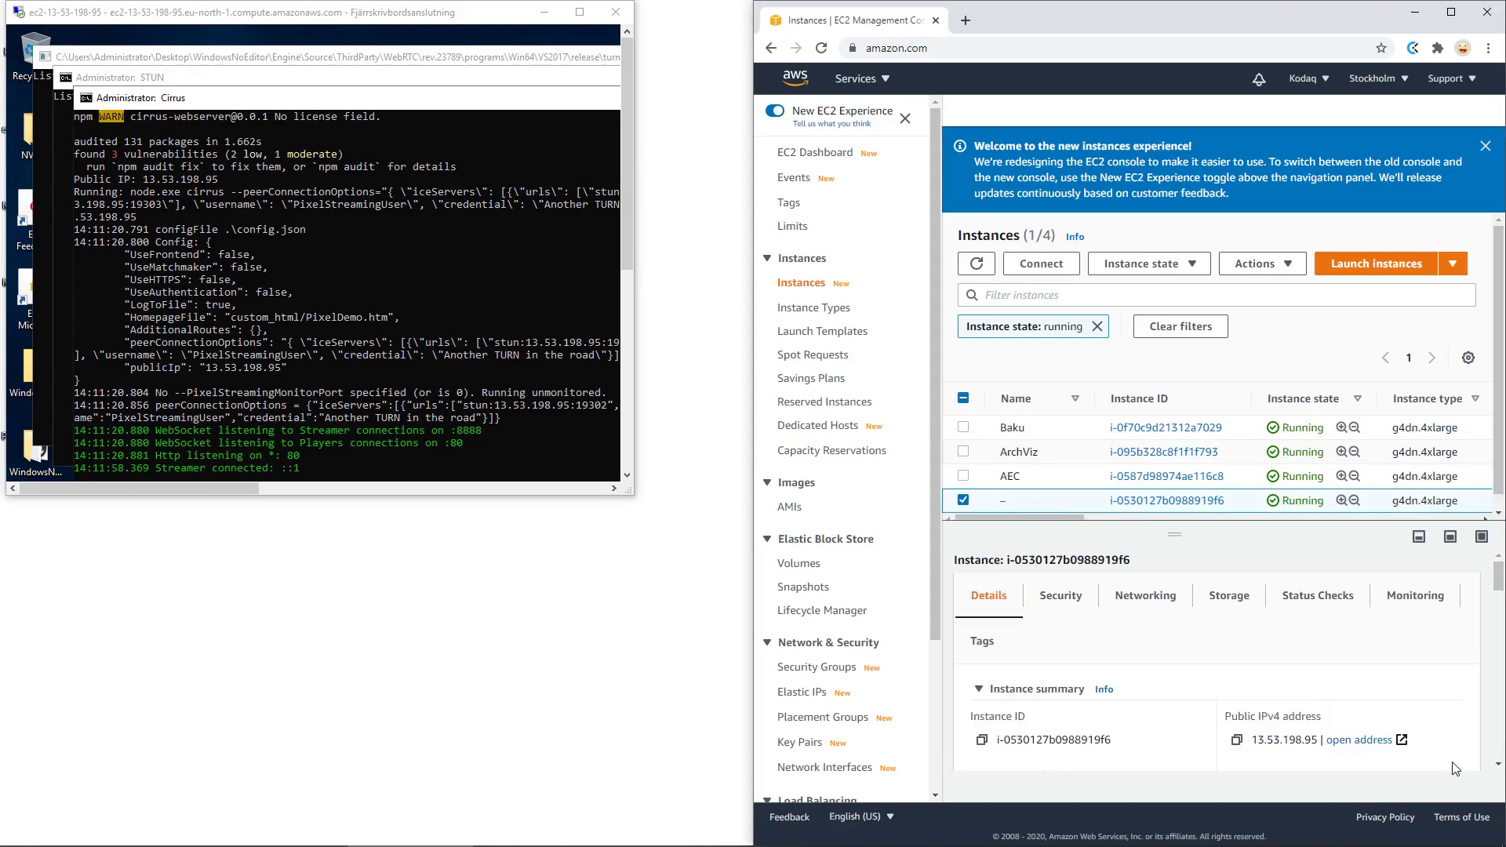
pyautogui.scroll(-2, 1177, 663)
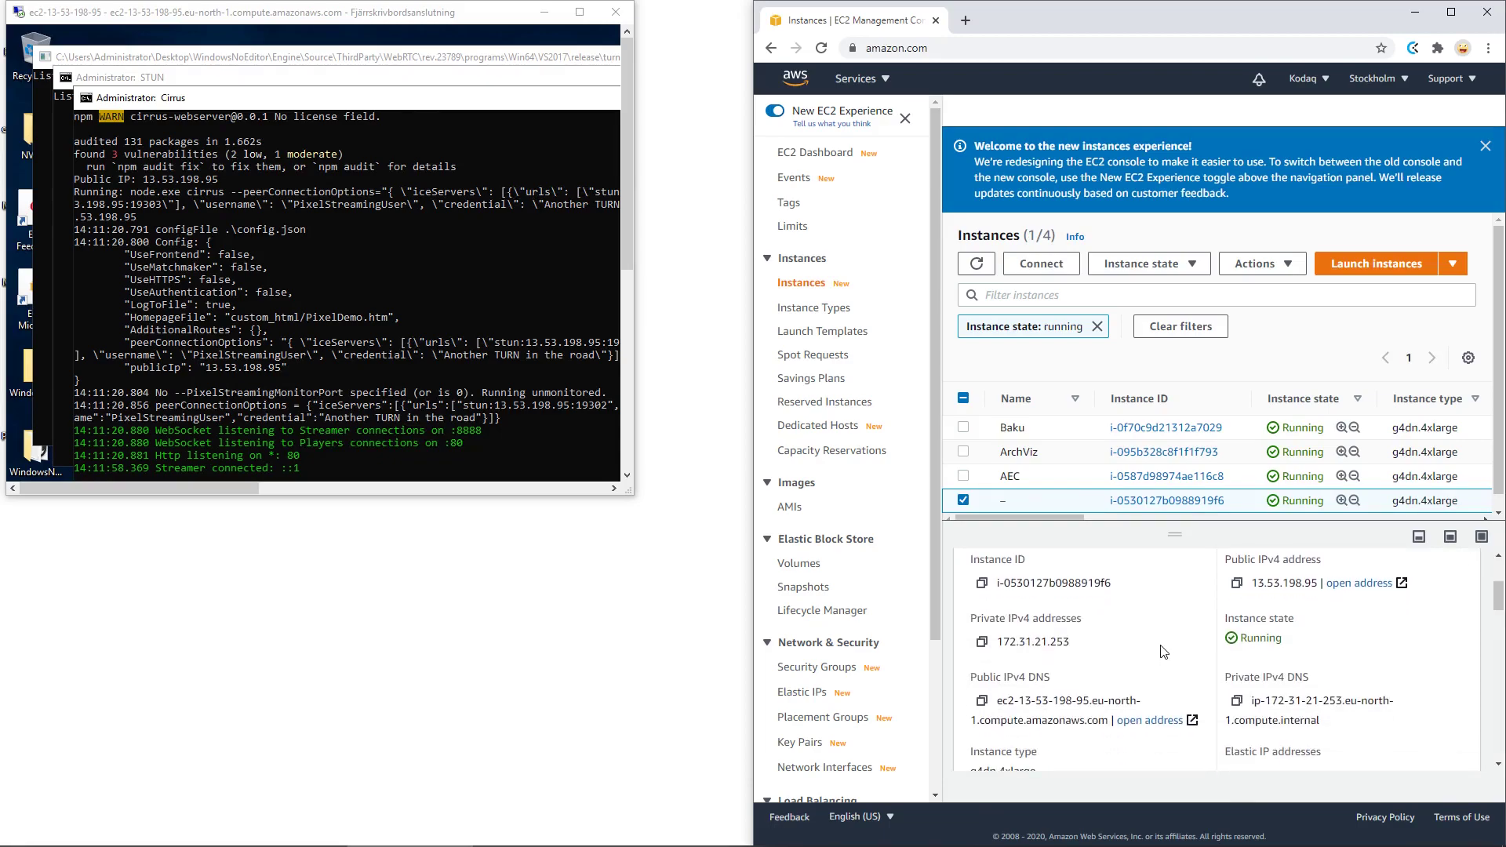
pyautogui.middleClick(1191, 634)
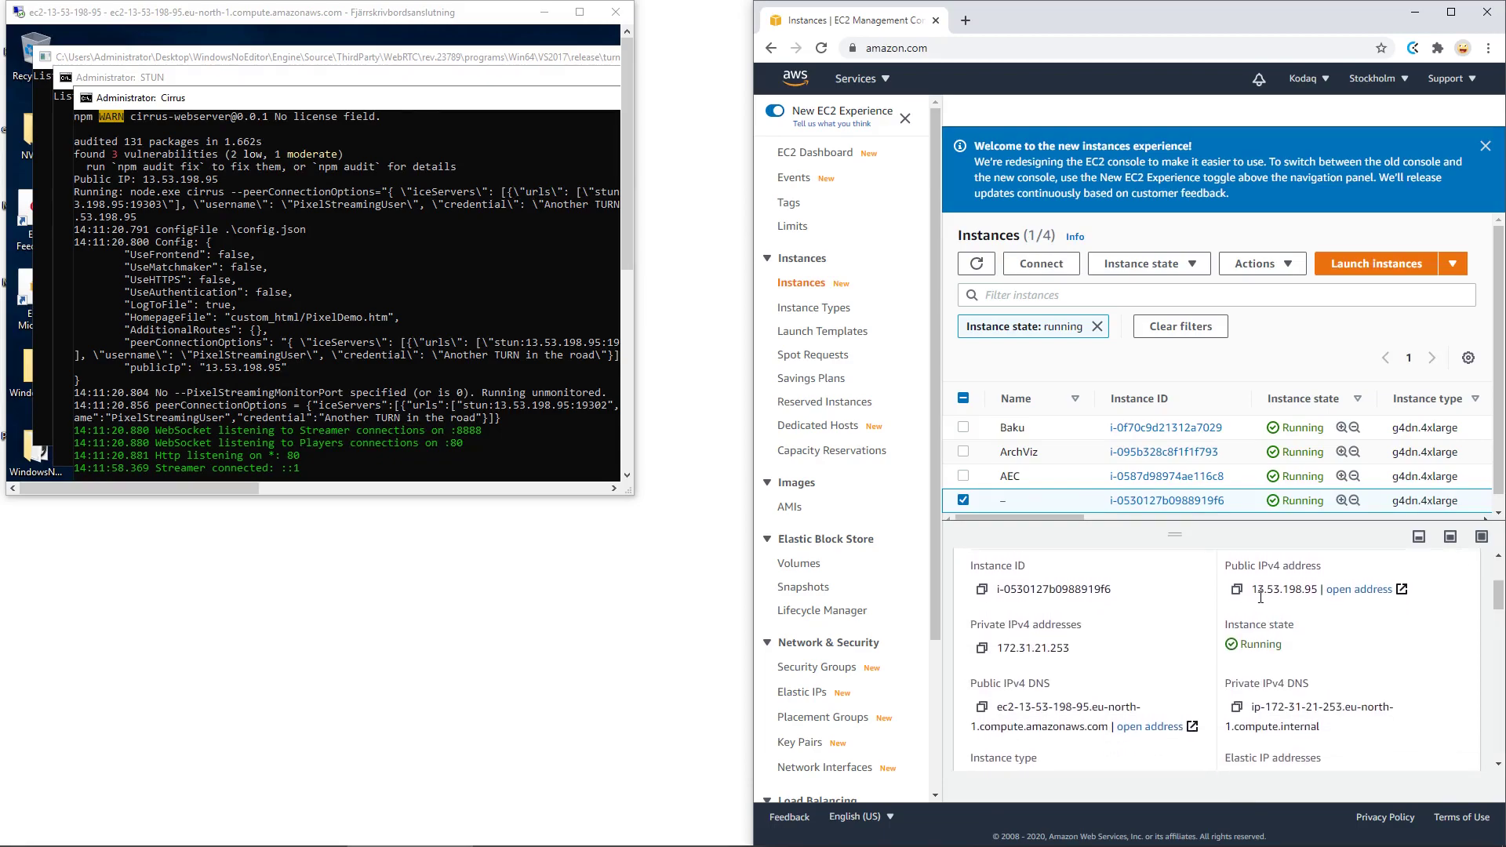
pyautogui.moveTo(1252, 596); pyautogui.dragTo(1327, 597)
pyautogui.hotkey('ctrl', 'c')
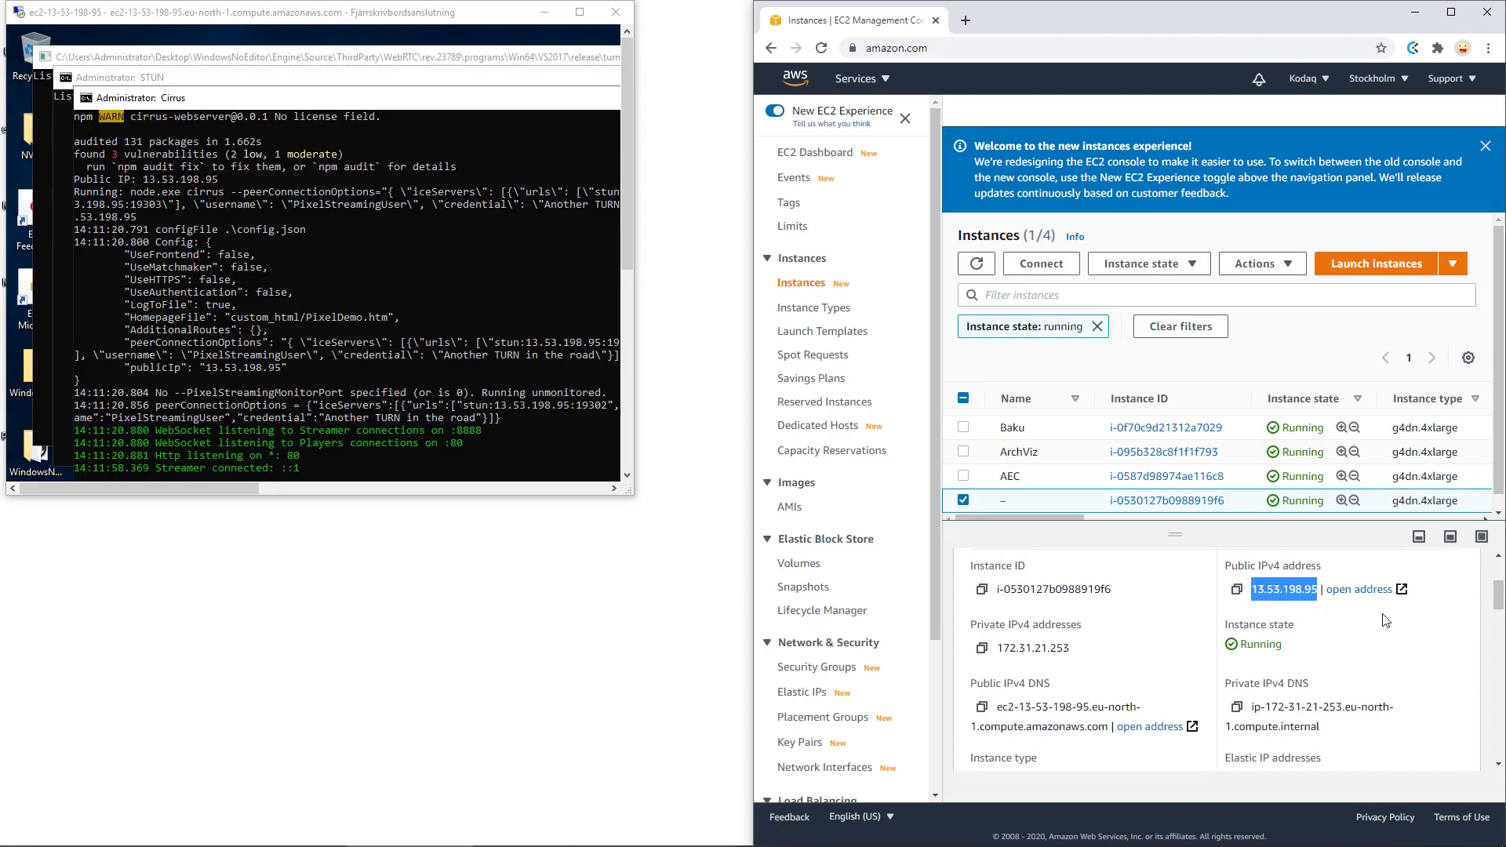
# Open the copied public address, 13.53.198.95, in the local browser.
pyautogui.click(933, 48)
pyautogui.hotkey('ctrl', 'v')
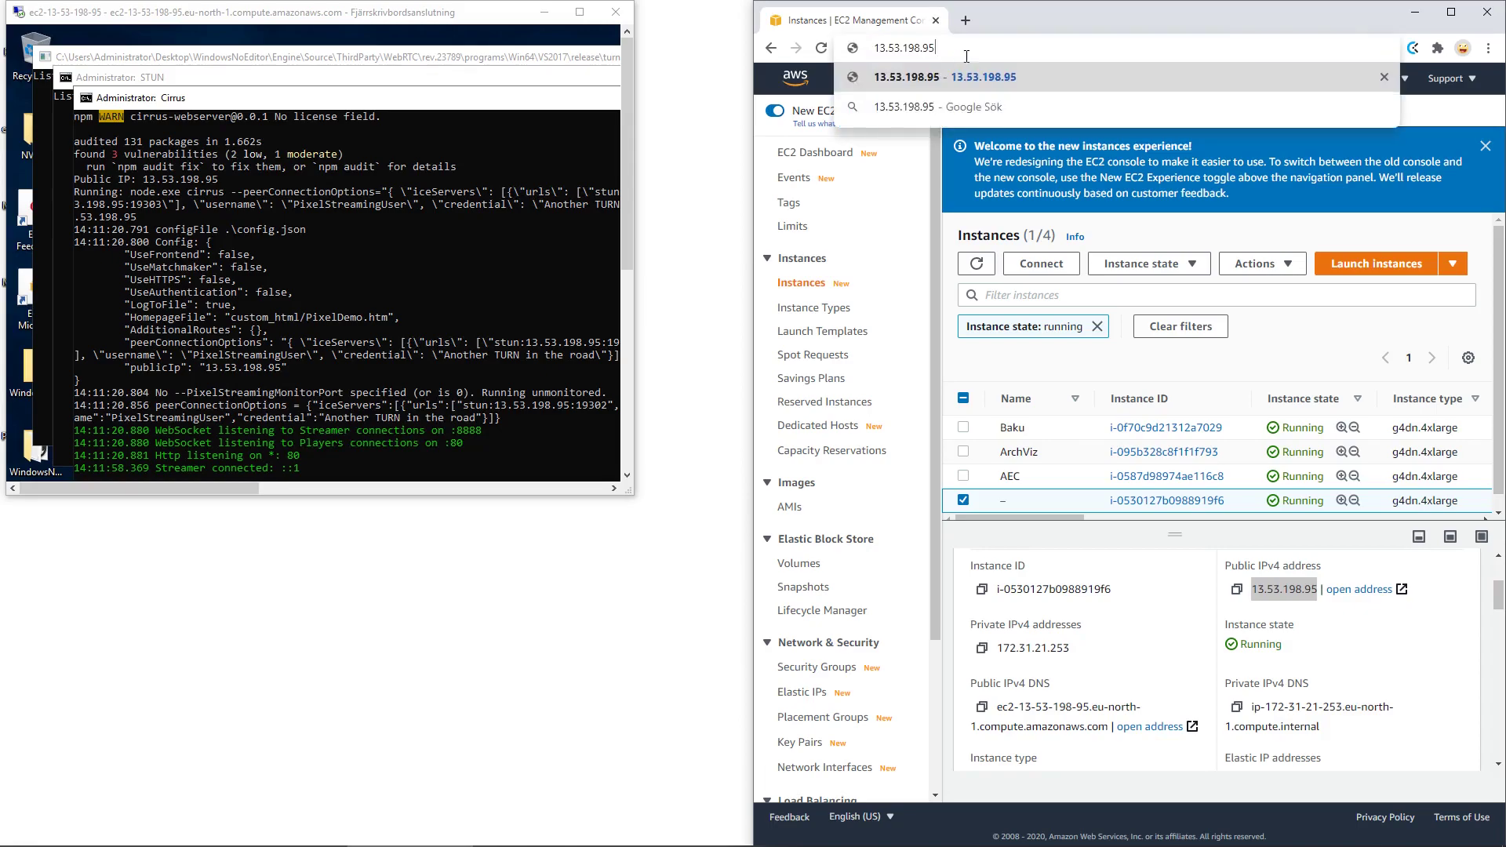
pyautogui.press('Return')
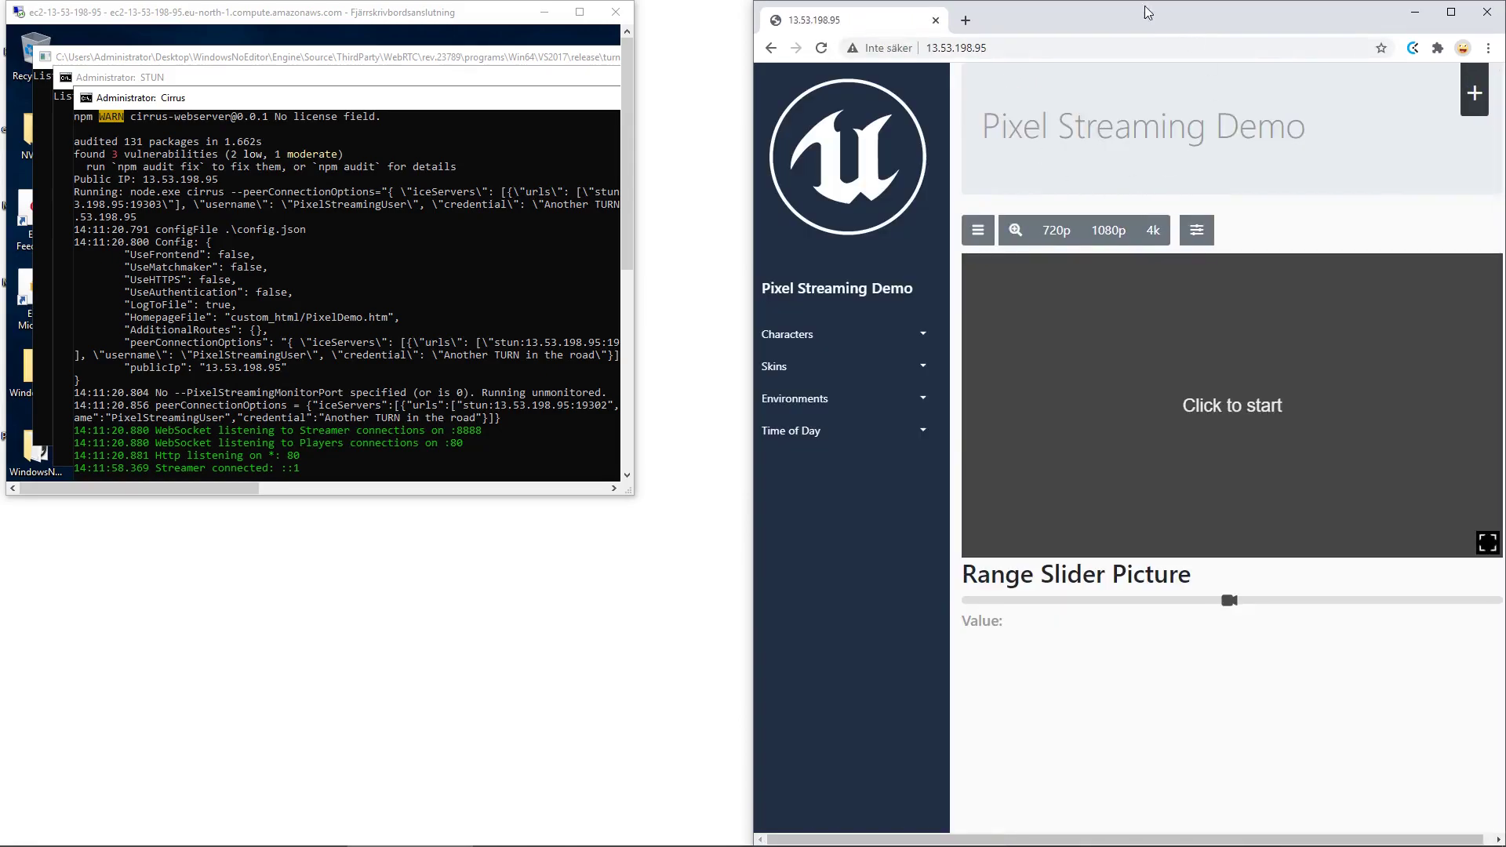
# Maximize the browser window and start playback of the stream on the Pixel Streaming Demo page.
pyautogui.moveTo(1152, 16); pyautogui.dragTo(1025, 239)
pyautogui.doubleClick(1025, 240)
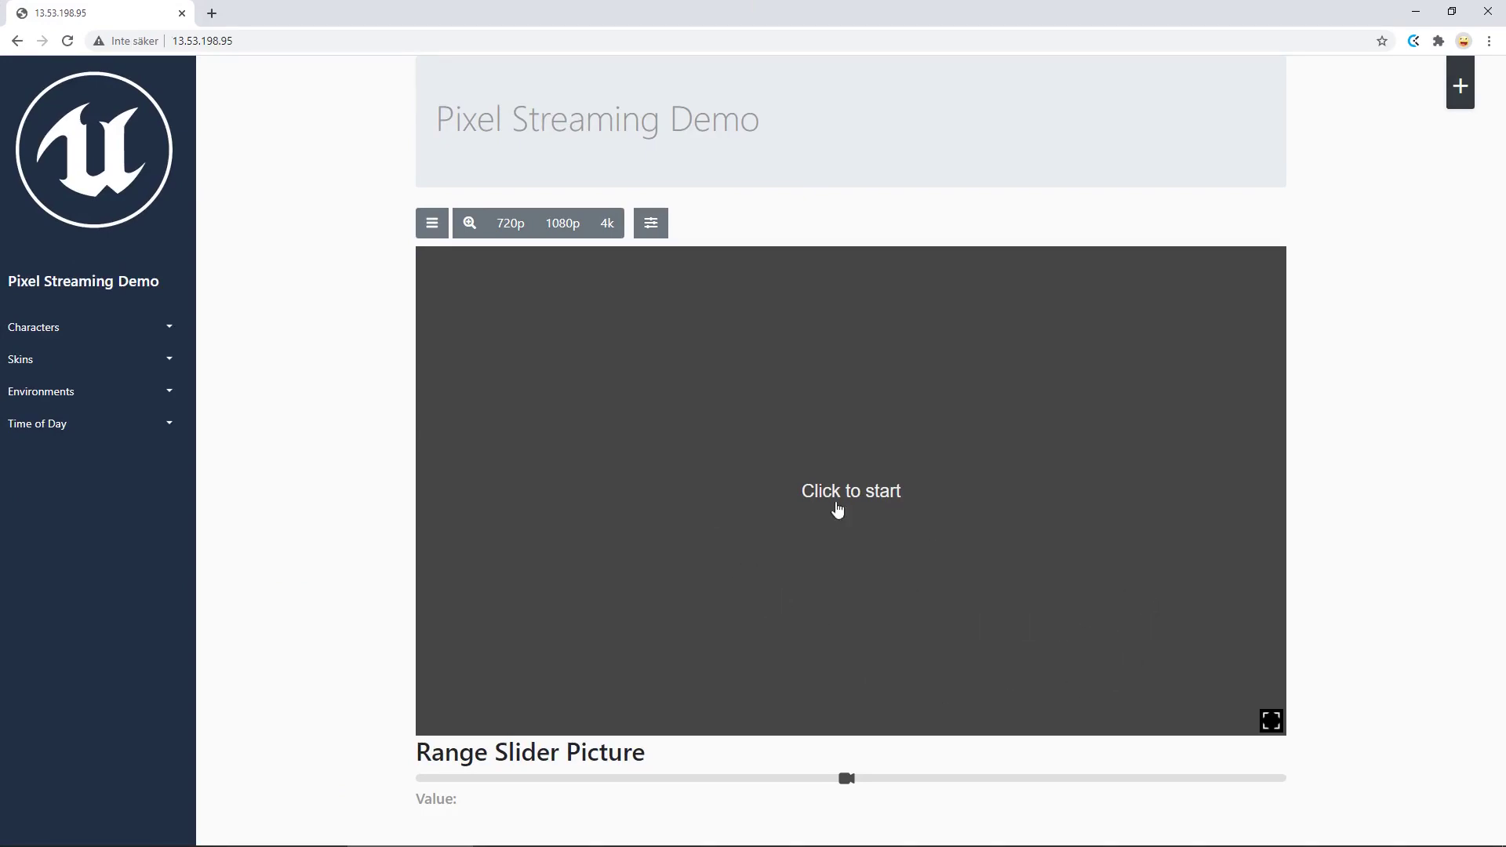
pyautogui.click(782, 445)
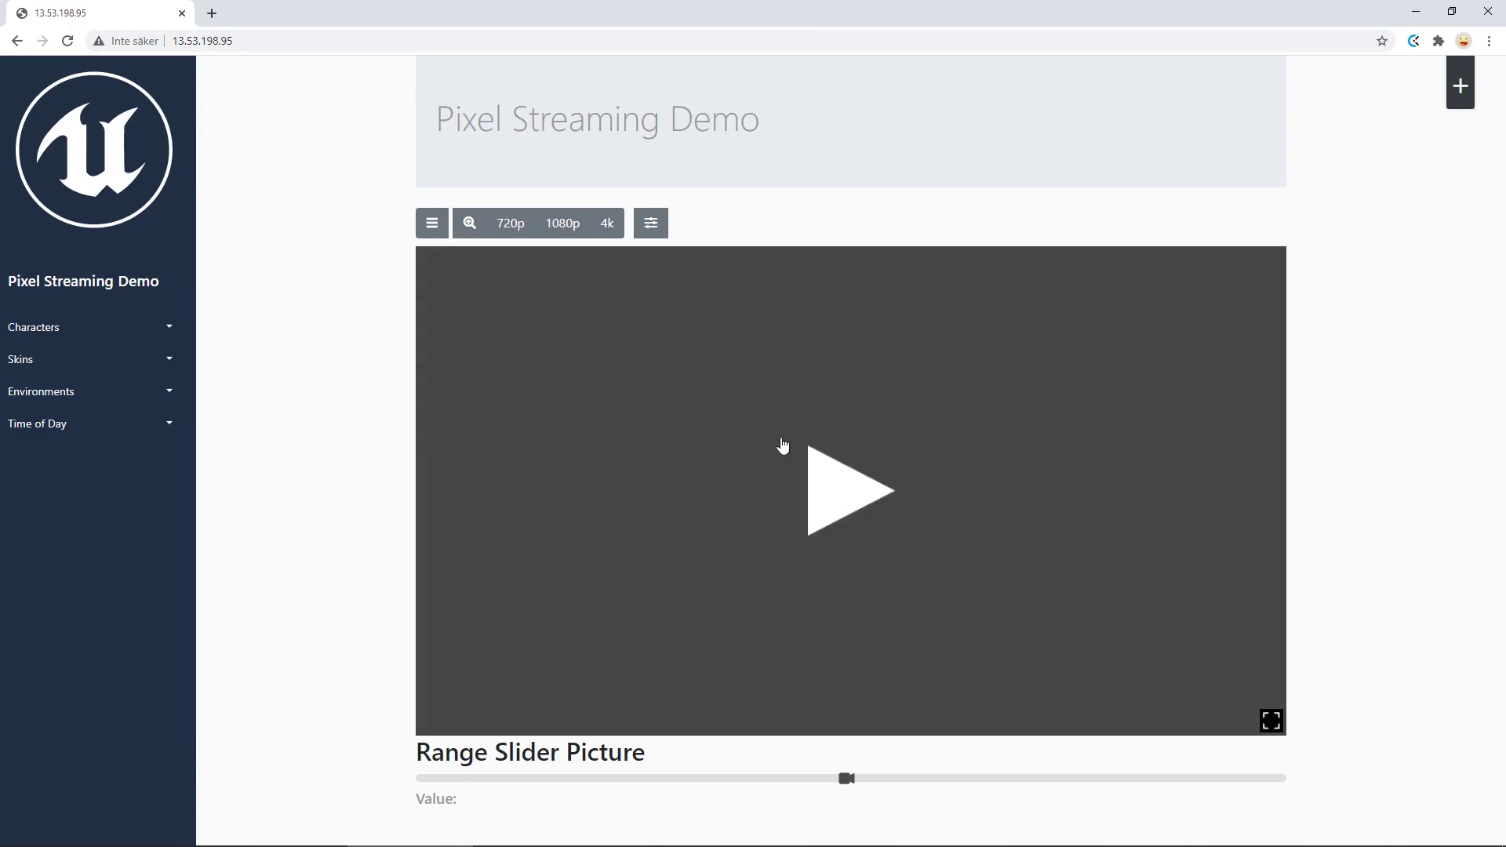
pyautogui.click(831, 482)
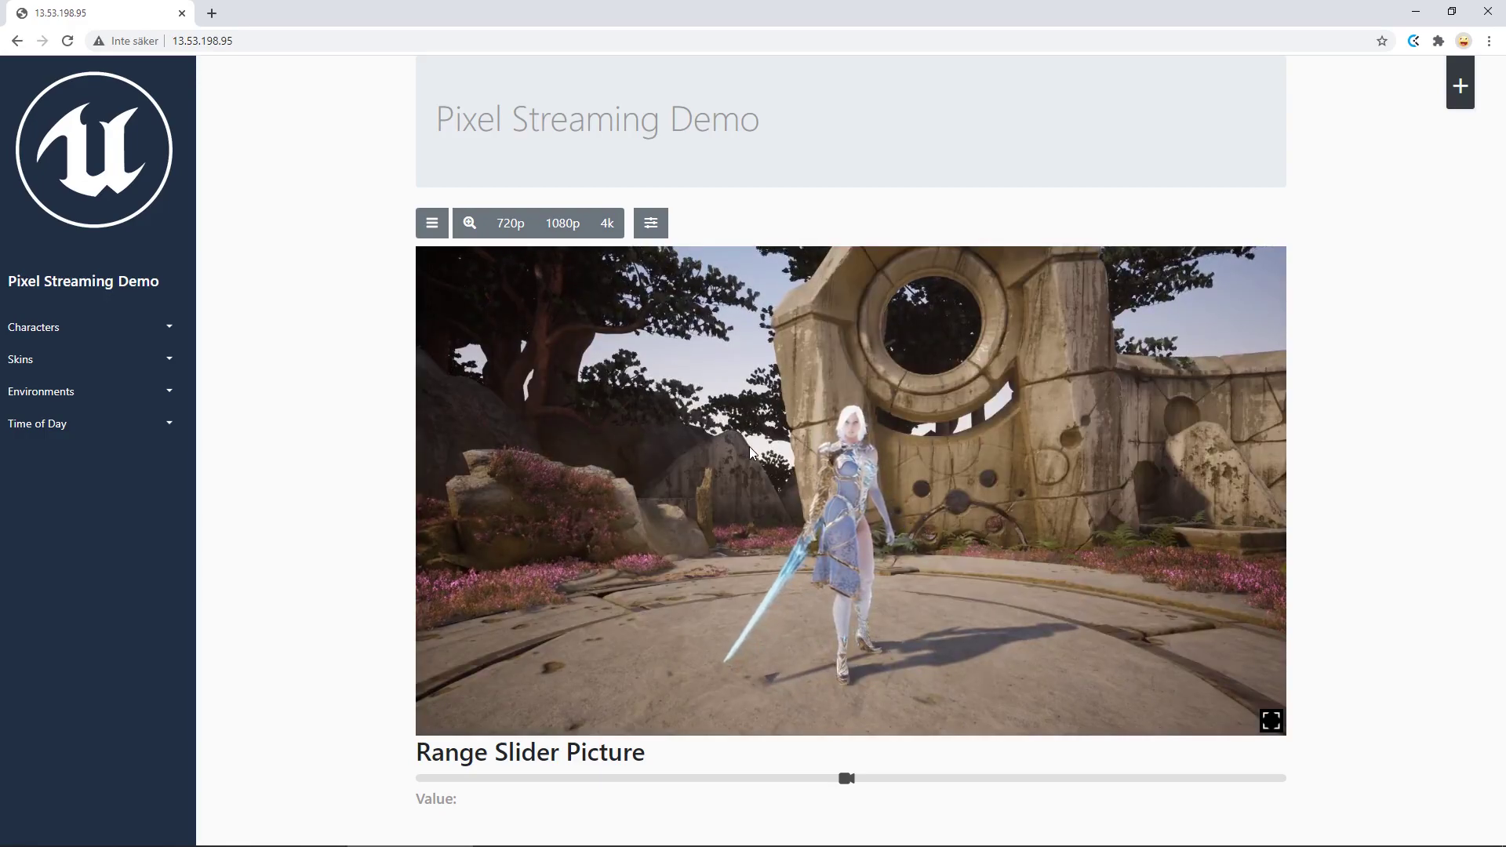